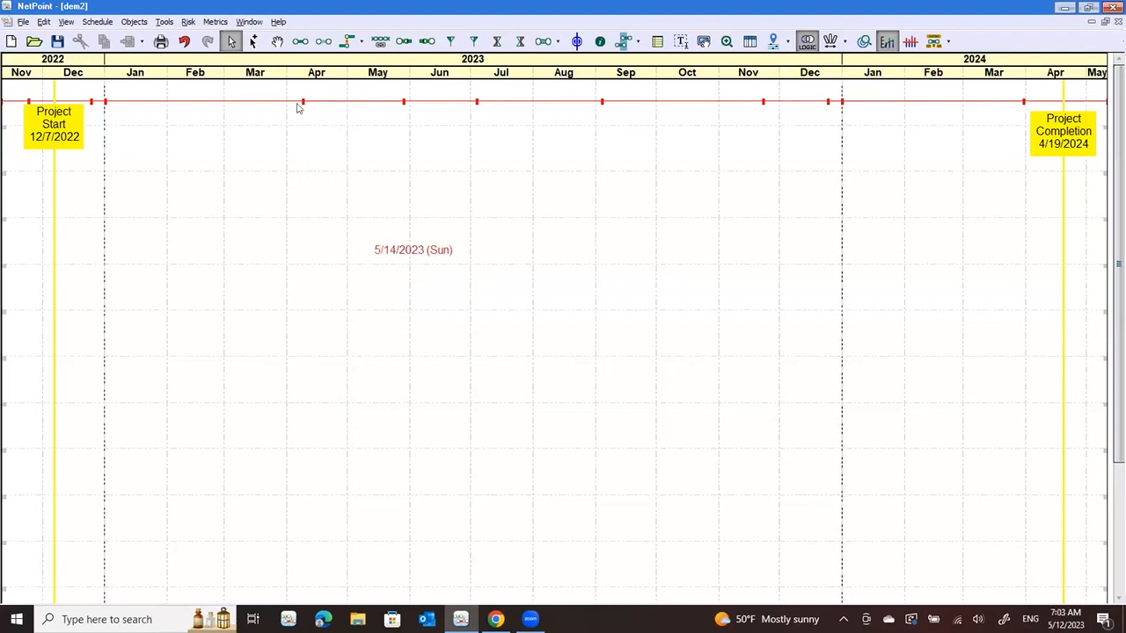
Draw an activity without a description from about 2/9 to 5/12 in 2023
left_click(300, 42)
mouse_move(179, 203)
left_mouse_down()
mouse_move(364, 191)
mouse_move(371, 203)
left_mouse_up()
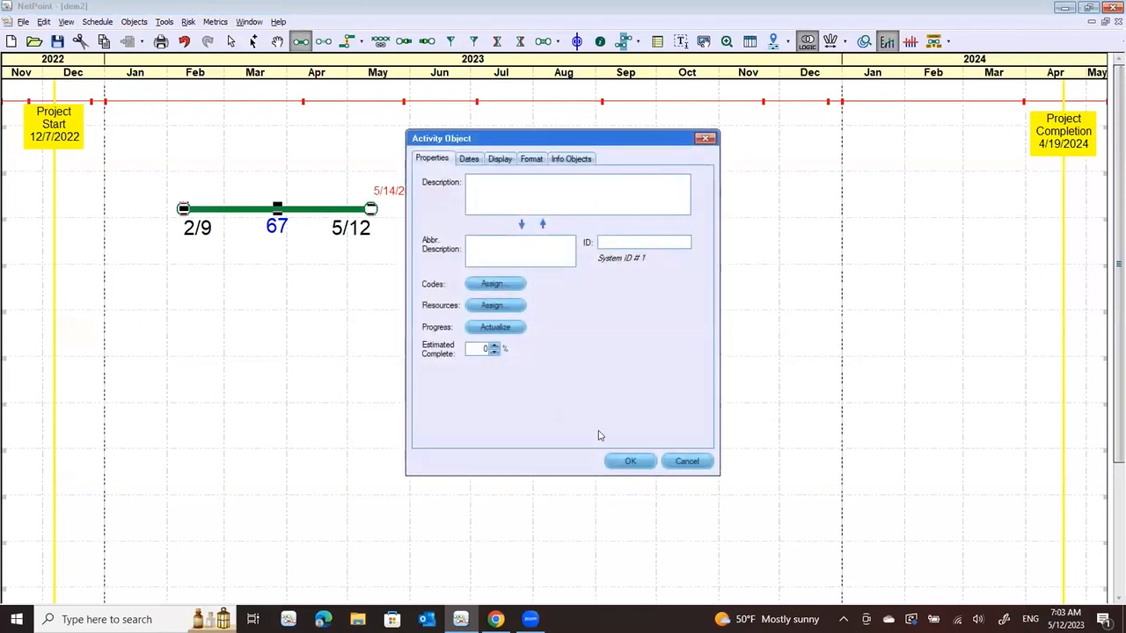
left_click(630, 458)
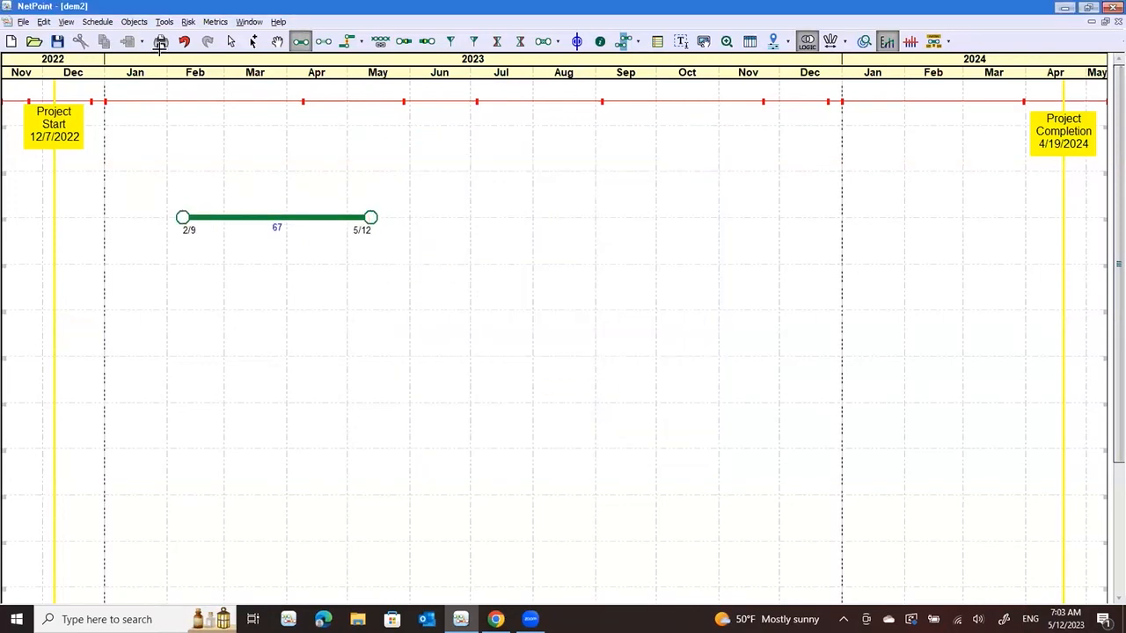
Shift the drawn activity to about 2/16 through 5/19 and delete it from the schedule
left_click(230, 42)
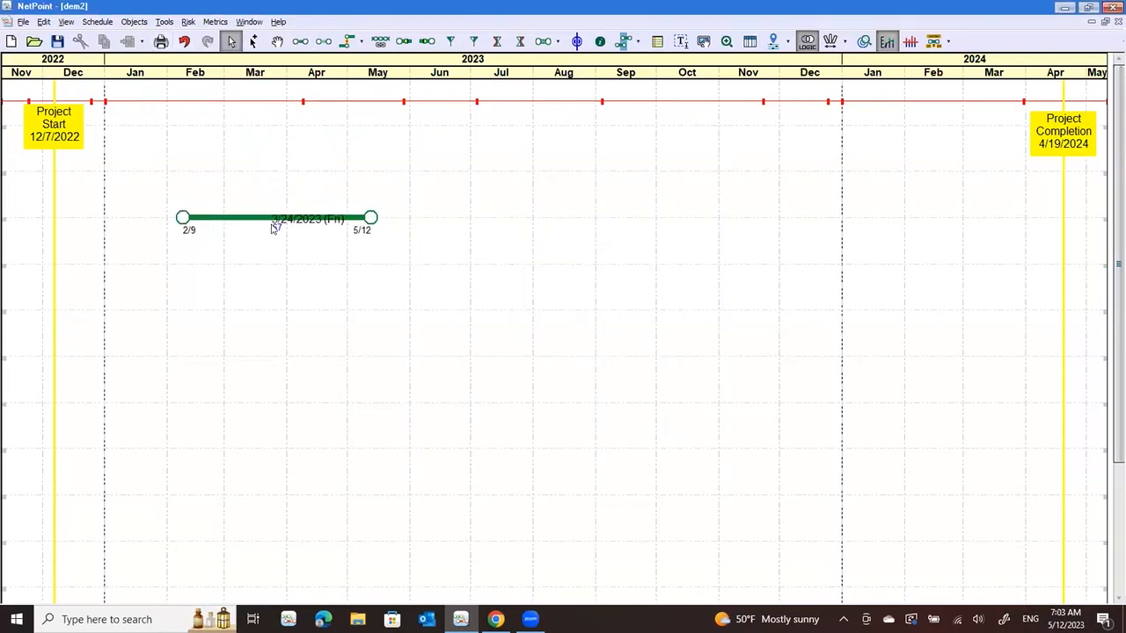
left_click(379, 229)
left_click_drag(380, 231, 317, 220)
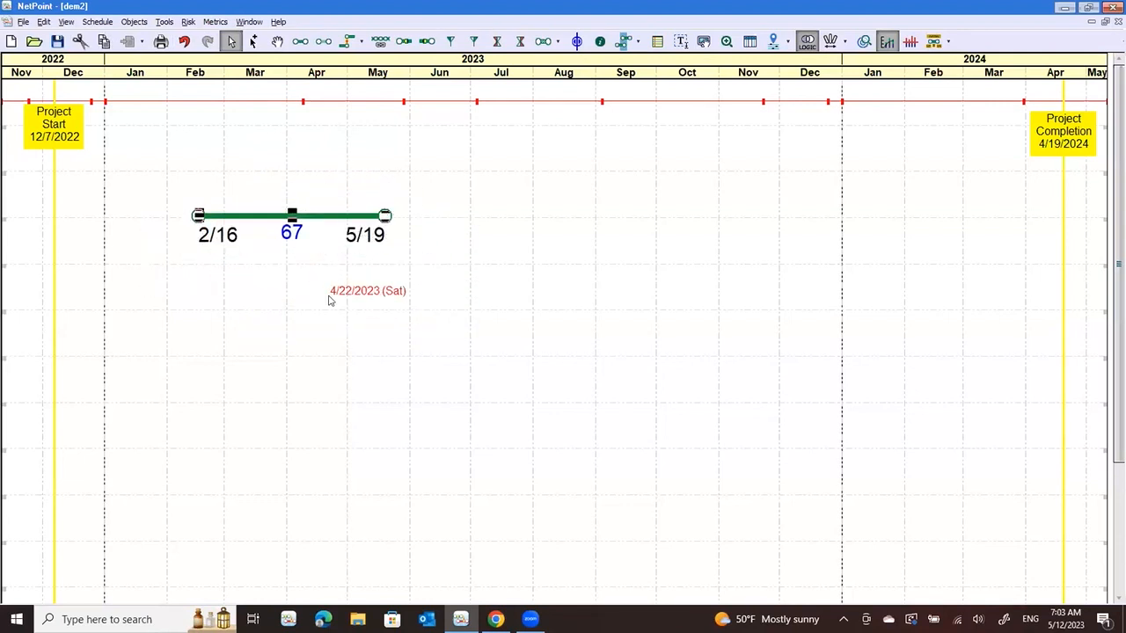
key("Delete")
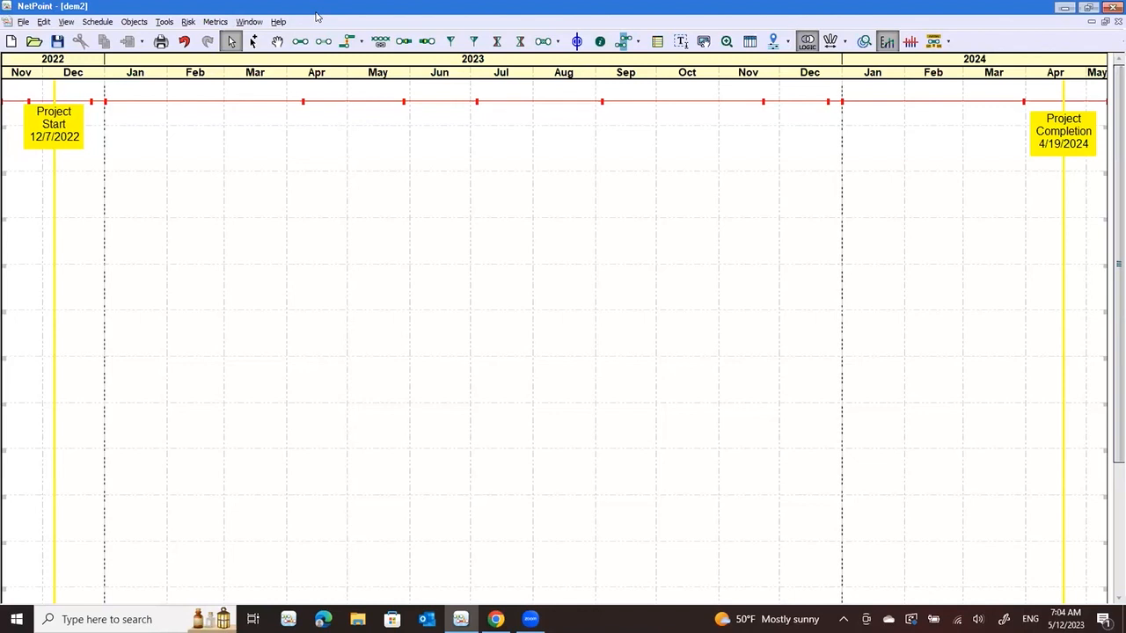
Switch to the Resources schedule and open the project's resource manager
left_click(248, 22)
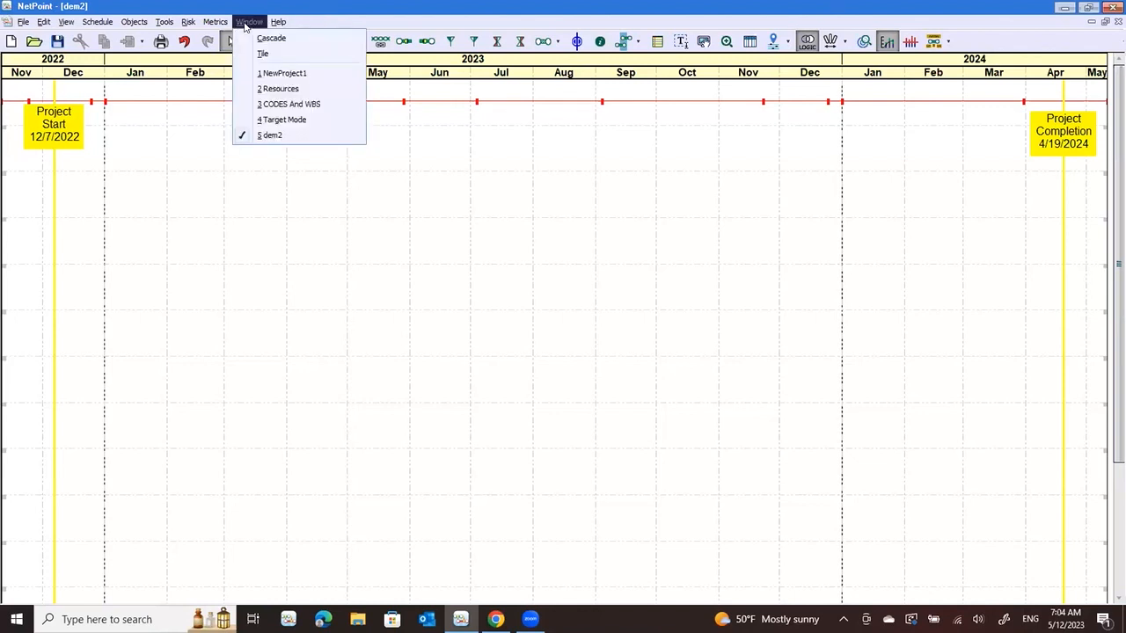
left_click(280, 89)
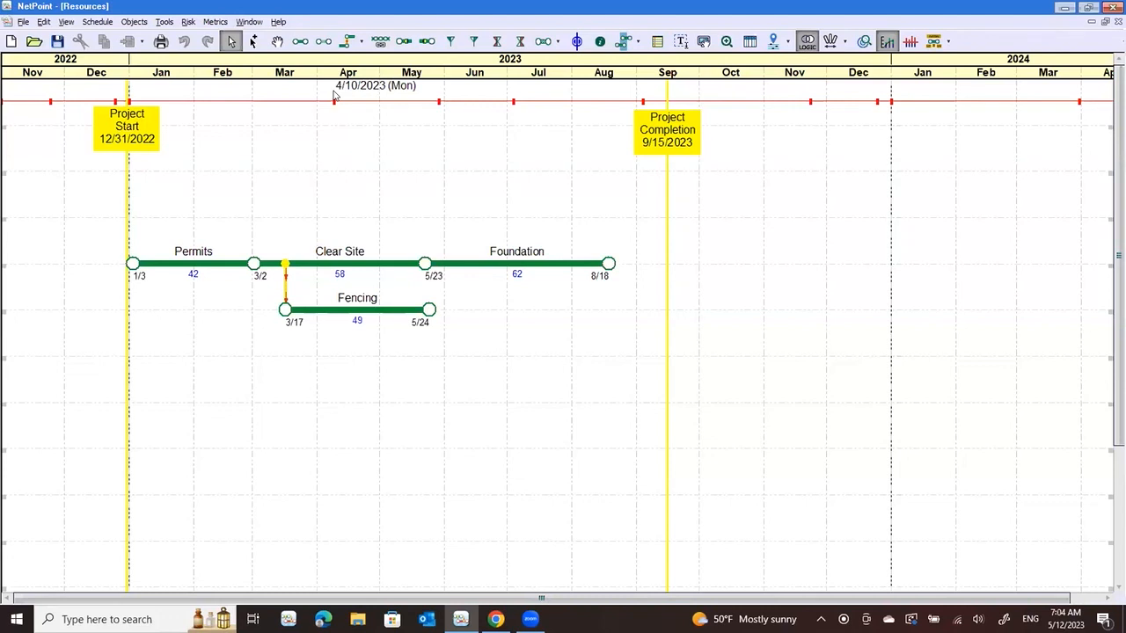
left_click(164, 22)
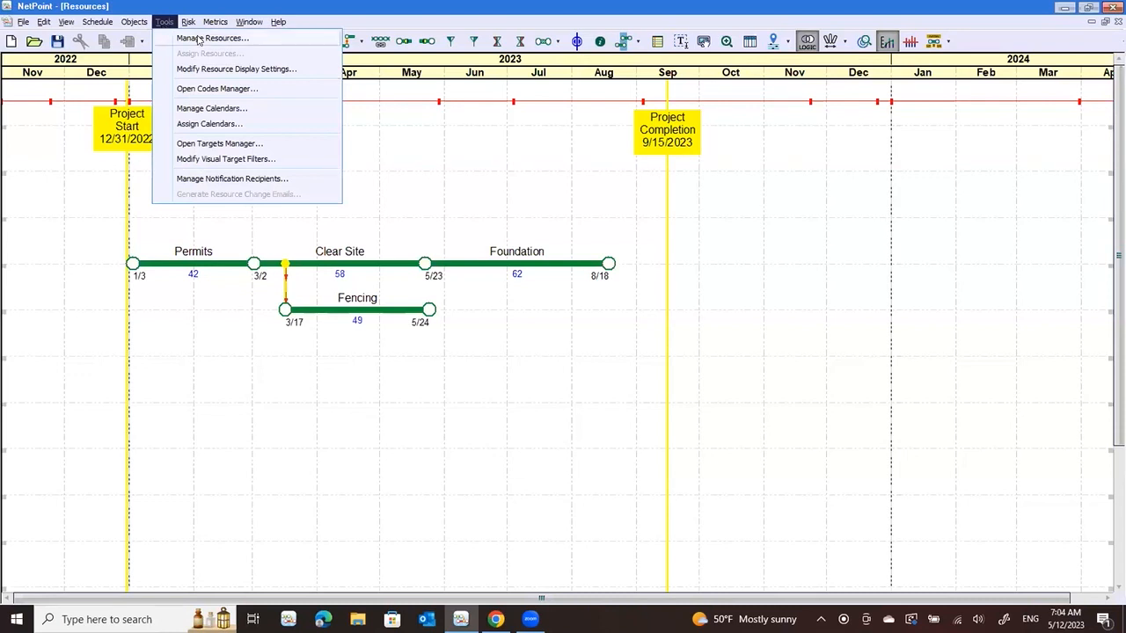
left_click(200, 39)
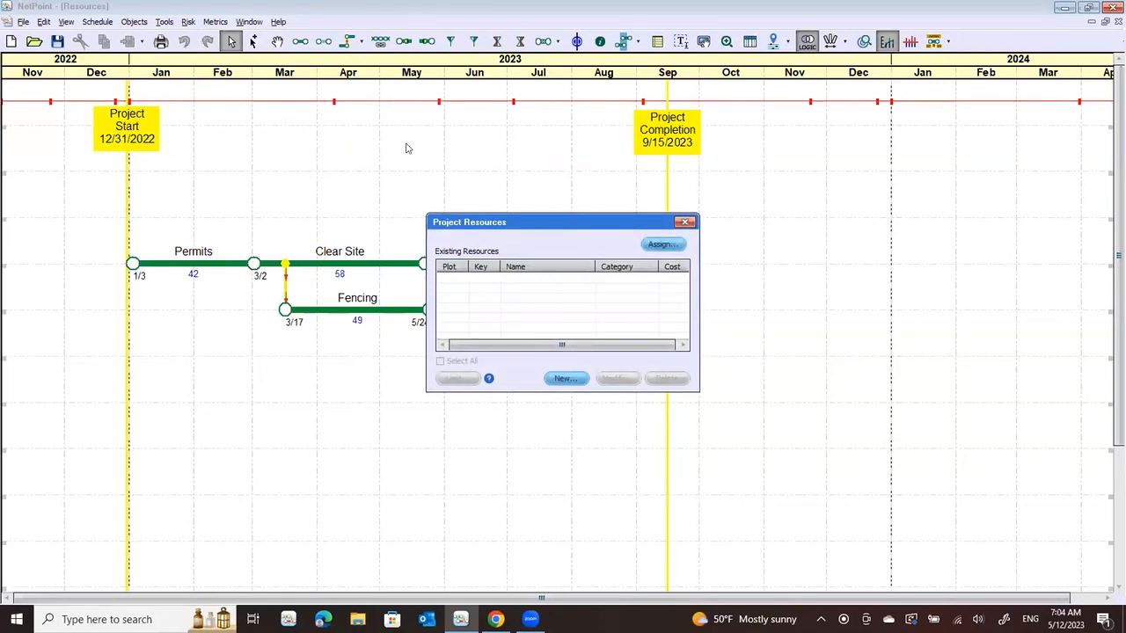
Start a new resource named Project Spend in the Dollars category with a cost per unit of 1.00
left_click(563, 379)
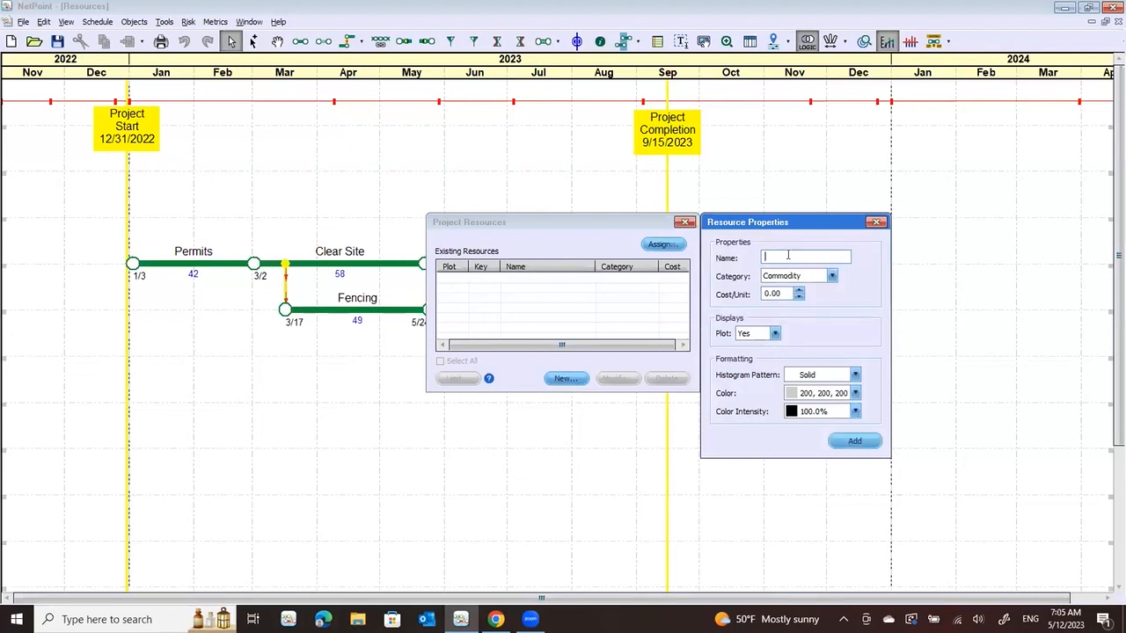
type("Project Spend")
left_click(832, 276)
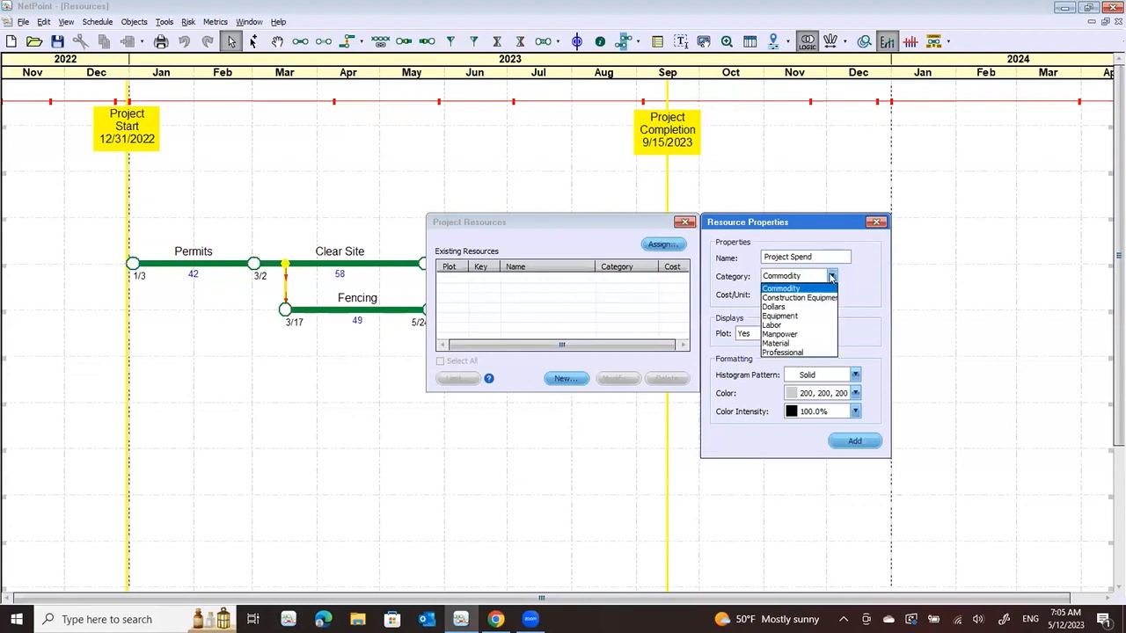
left_click(791, 307)
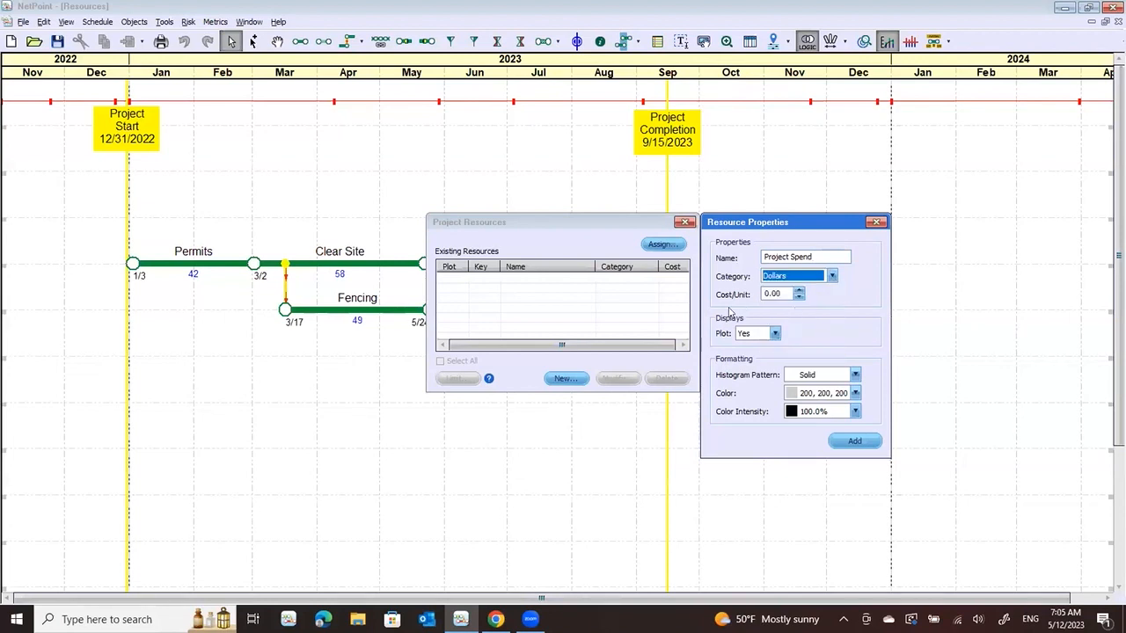
left_click(798, 290)
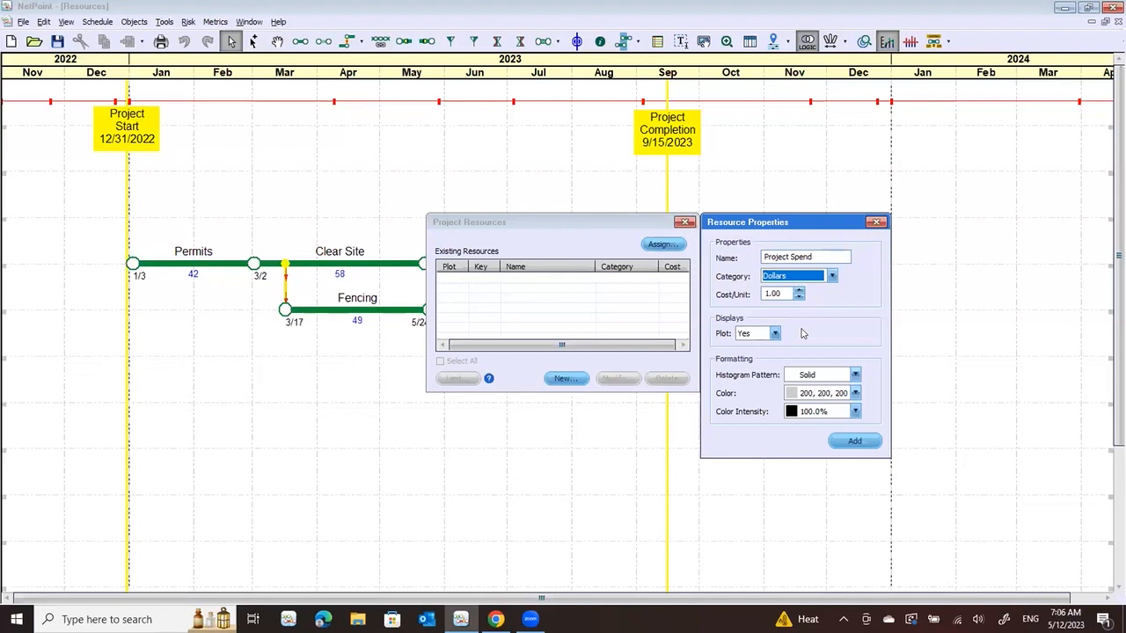
Color the new resource green (15, 140, 55) and add it to the project resources
left_click(856, 395)
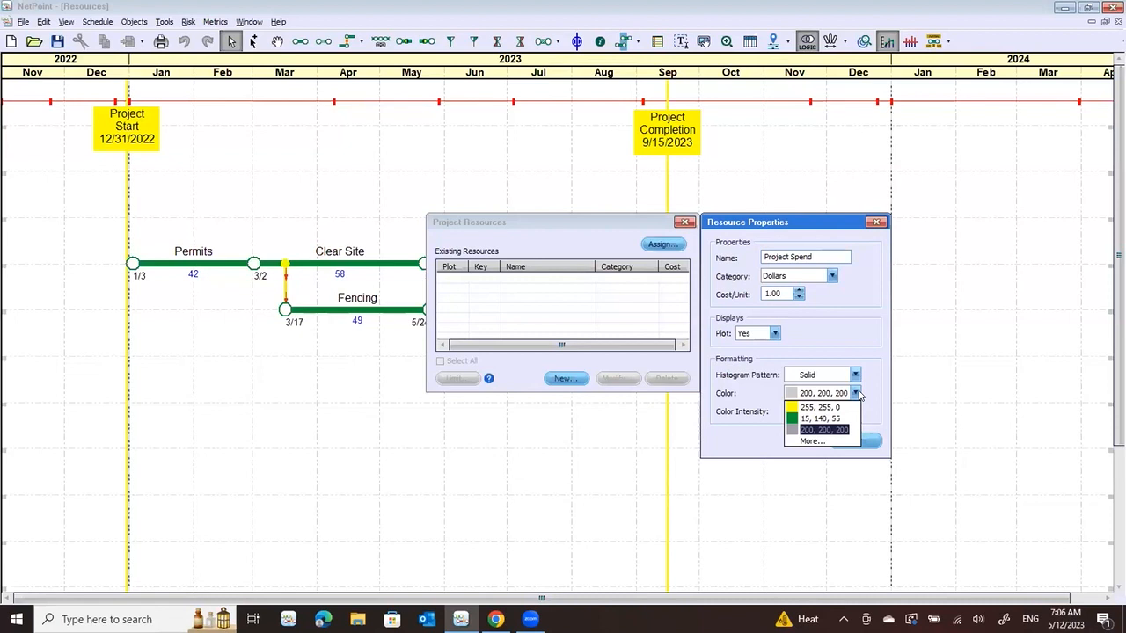
left_click(825, 420)
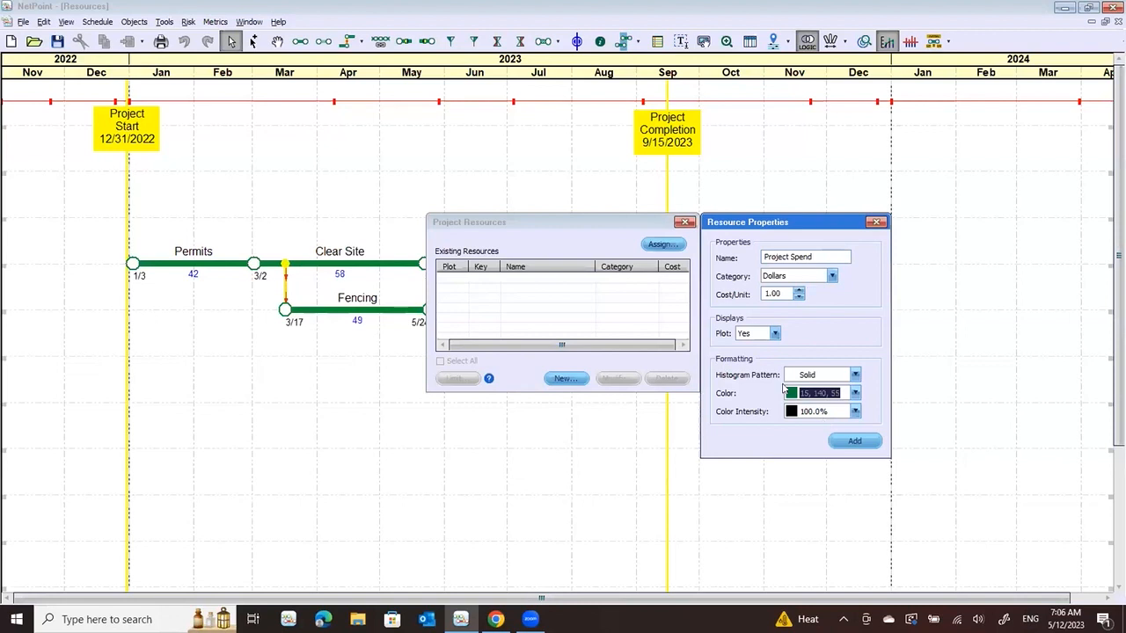
left_click(854, 443)
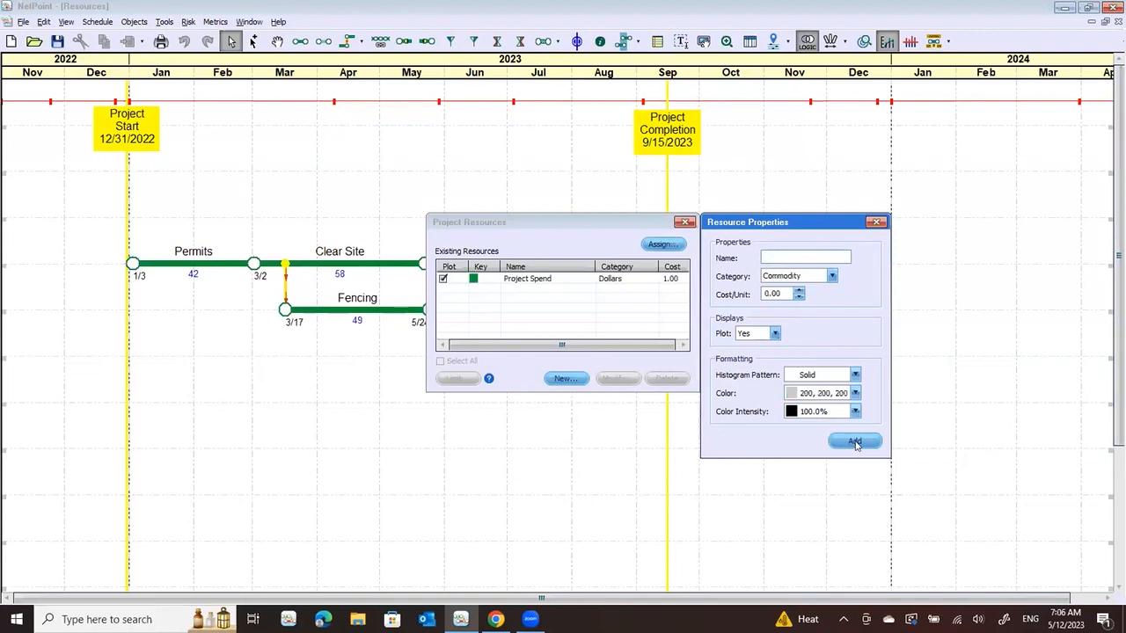
left_click(877, 222)
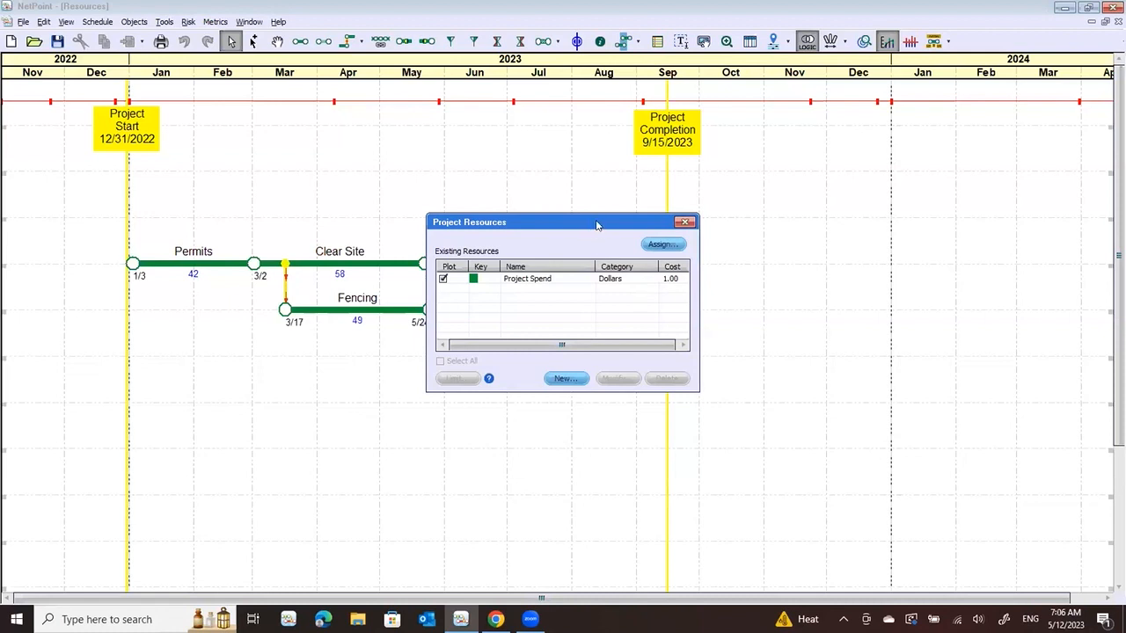
Assign Project Spend to the Clear Site activity at a rate of 5000 per day
left_click_drag(596, 225, 801, 231)
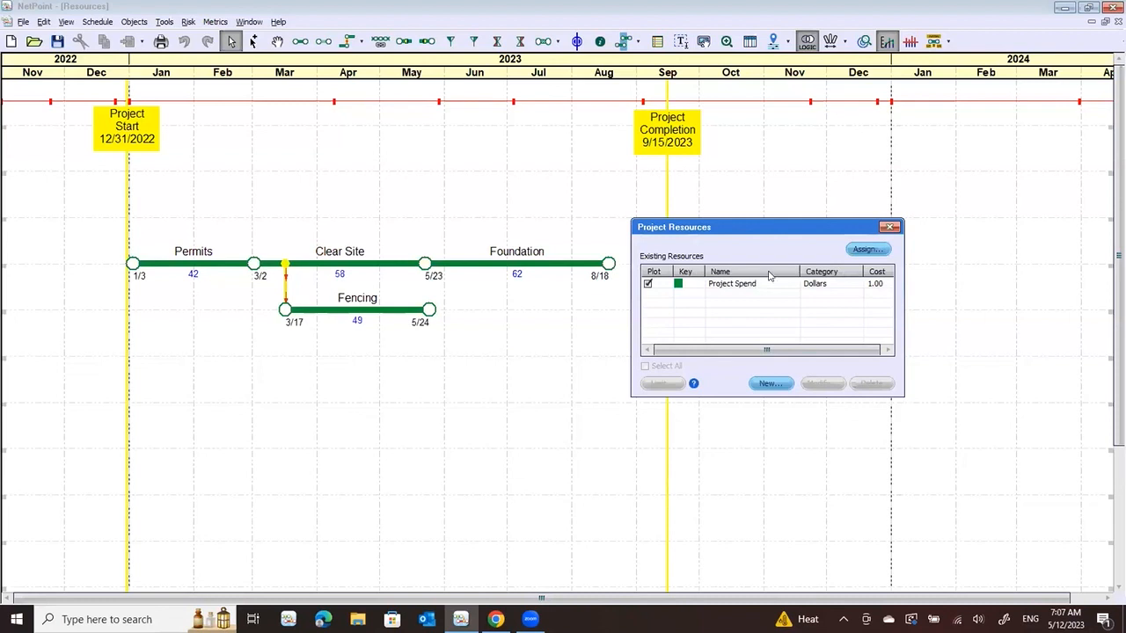
left_click(869, 251)
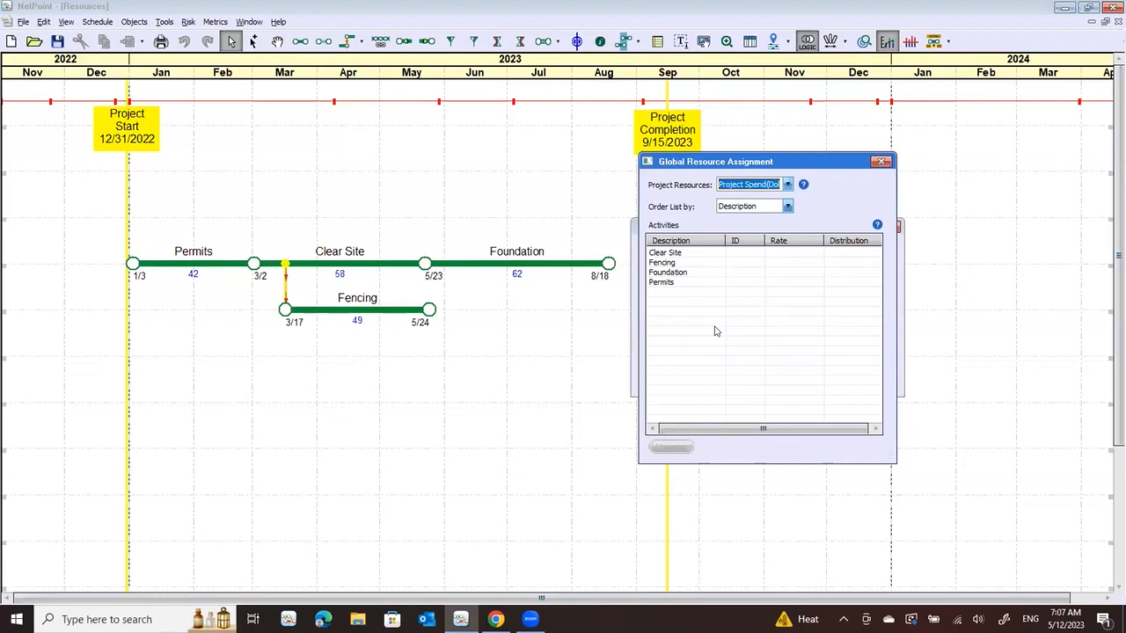
left_click(789, 253)
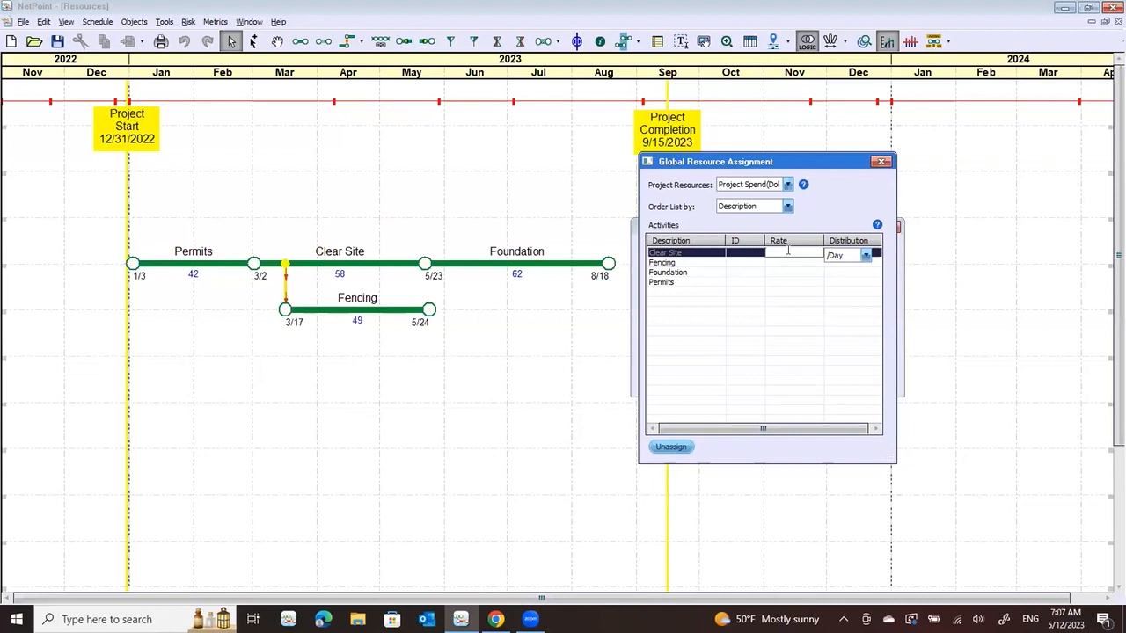
left_click(788, 253)
type("5000")
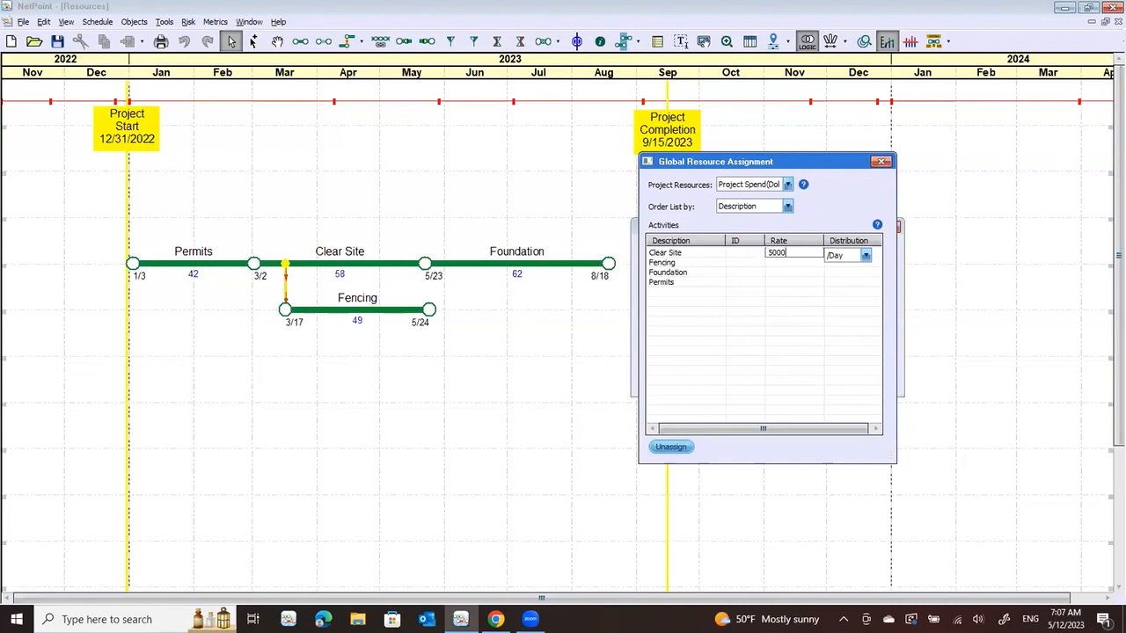
left_click(865, 255)
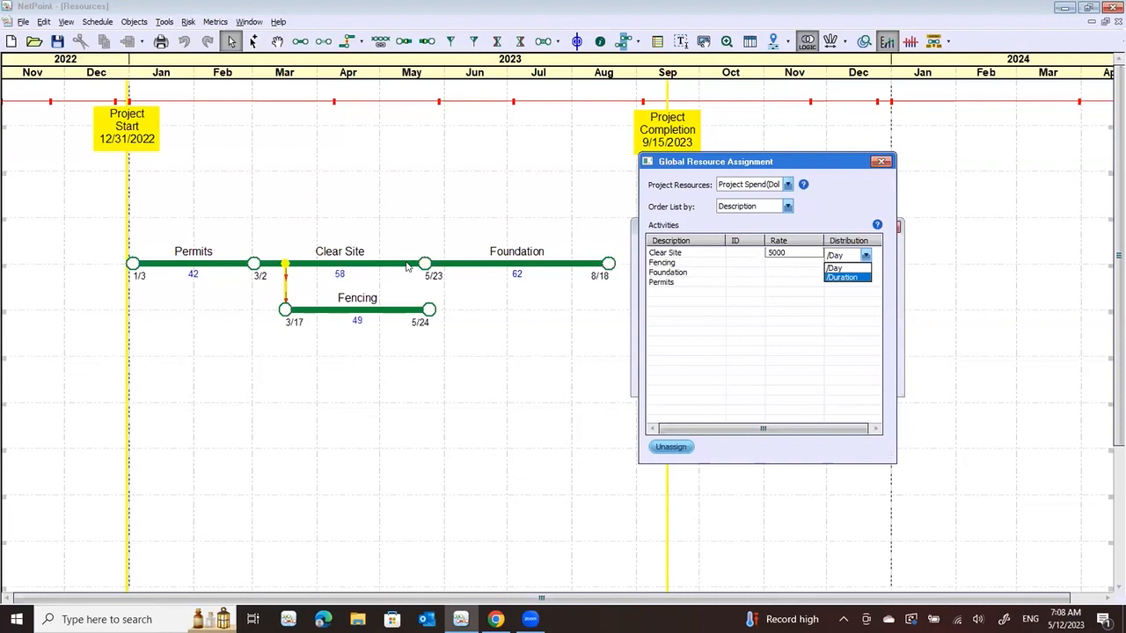
left_click(845, 269)
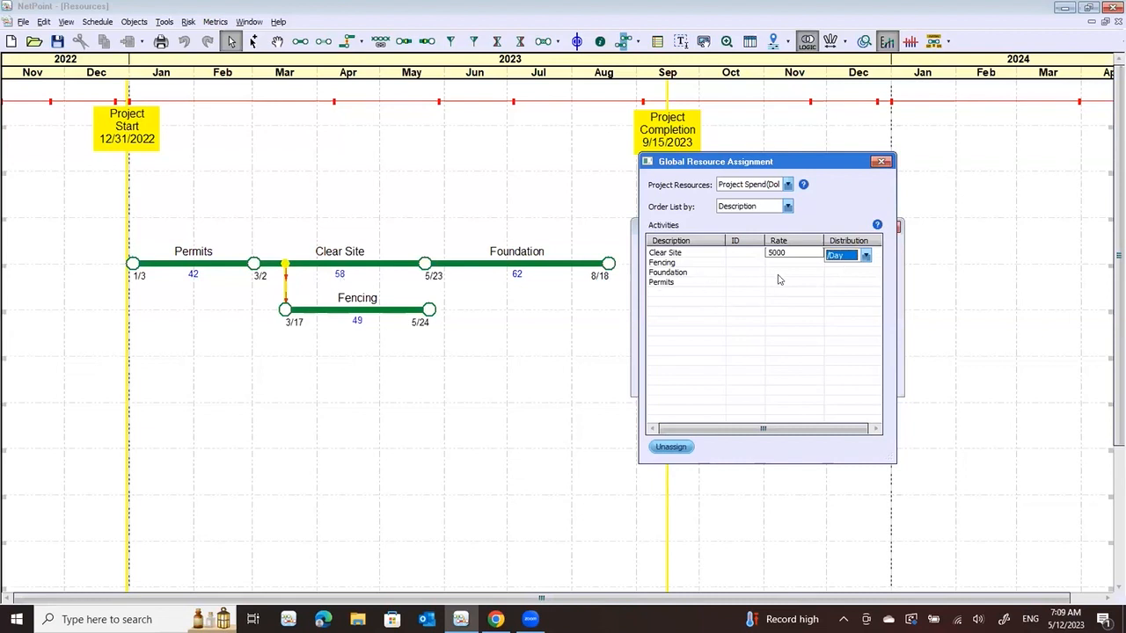
Assign Project Spend rates of 3000 per day to Fencing and 8000 per day to Foundation
left_click(801, 262)
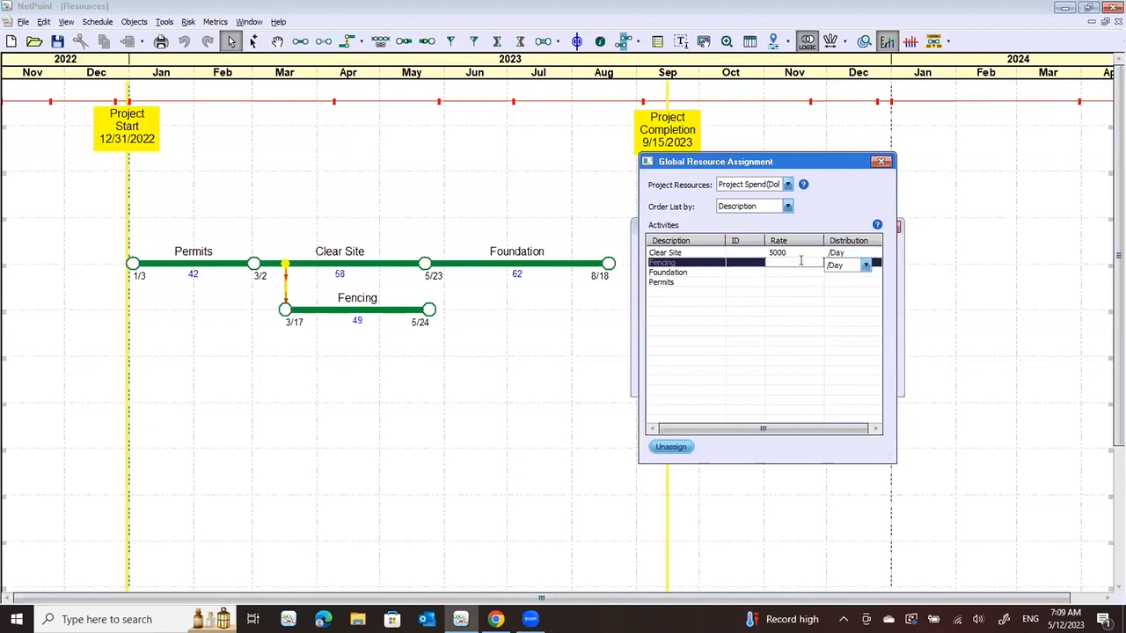
left_click(801, 261)
type("3000")
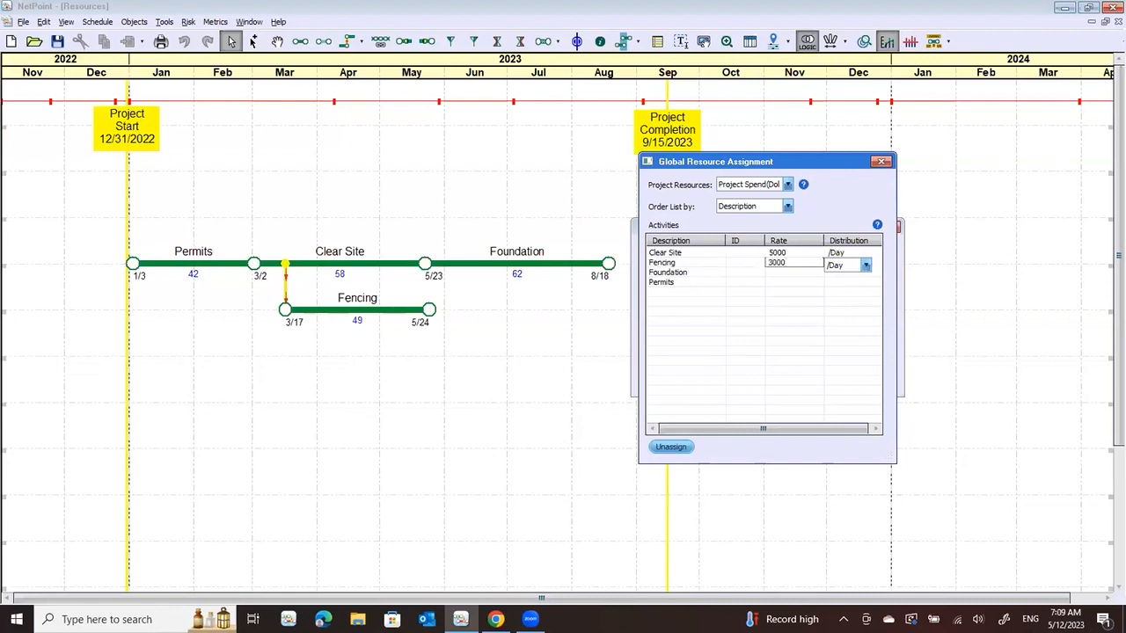
key("Tab")
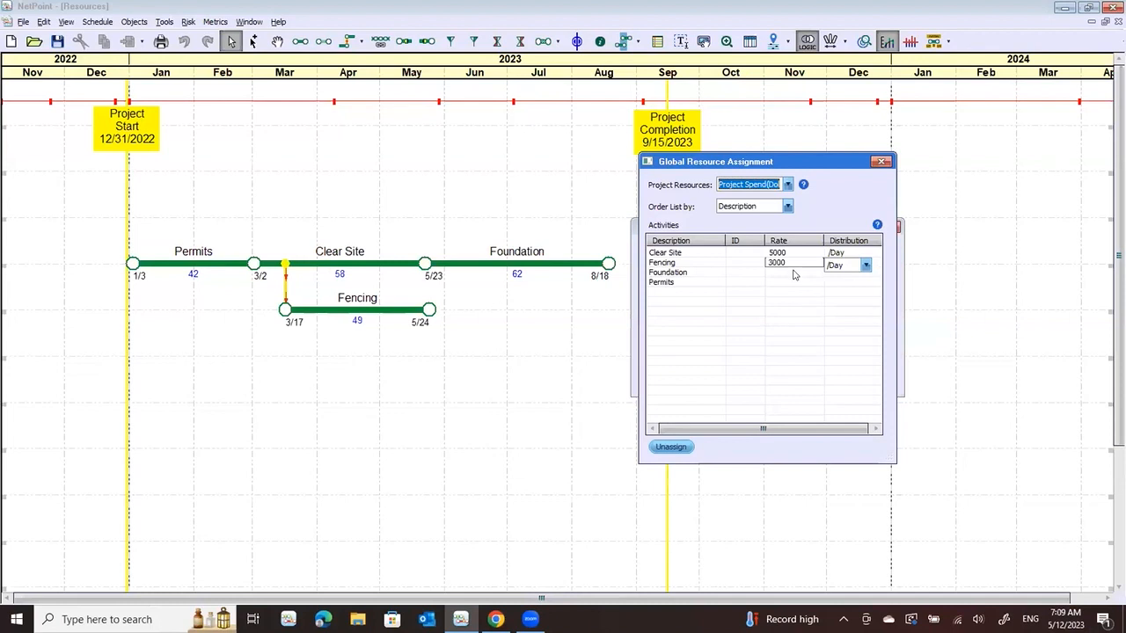
left_click(794, 273)
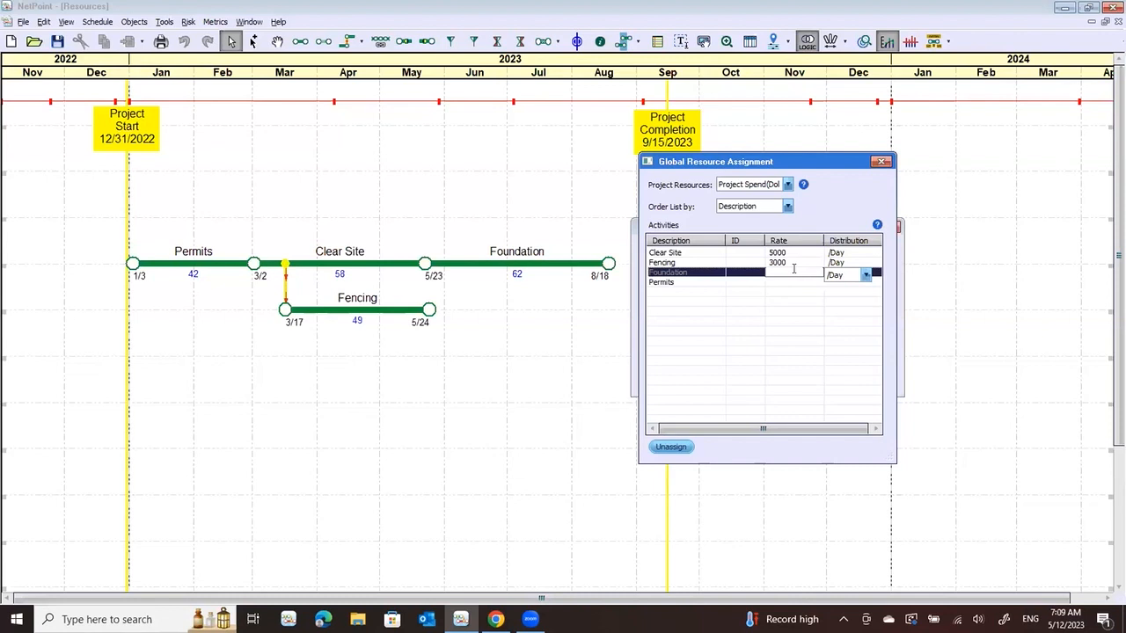
left_click(794, 271)
type("8000")
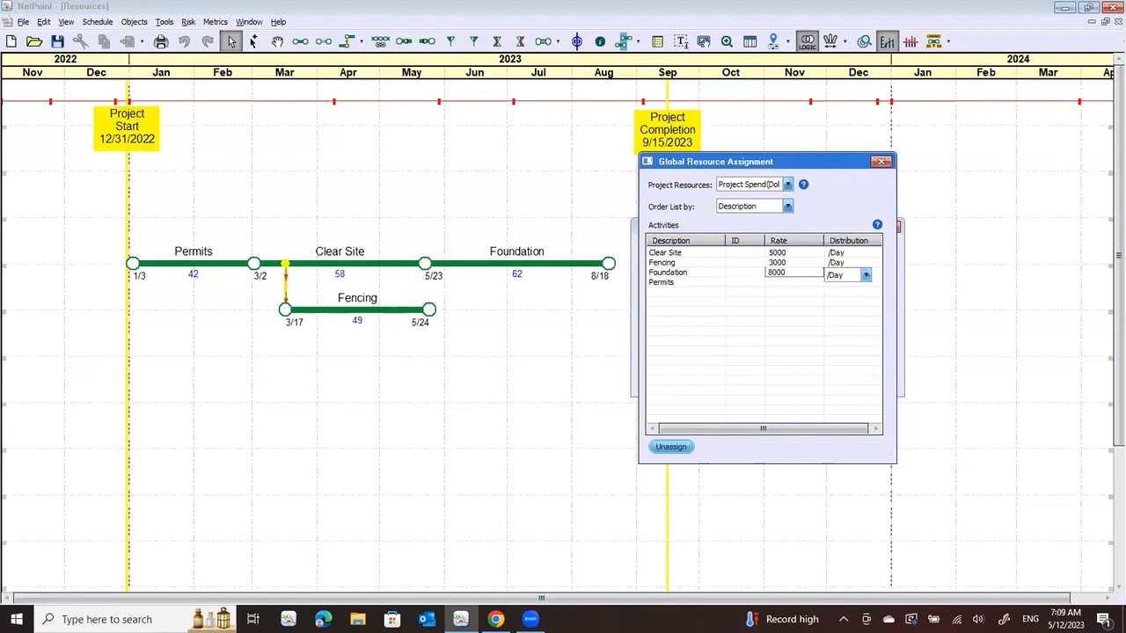
Assign Project Spend to Permits at 1000 per day and close the resource assignment and resource manager dialogs
left_click(773, 282)
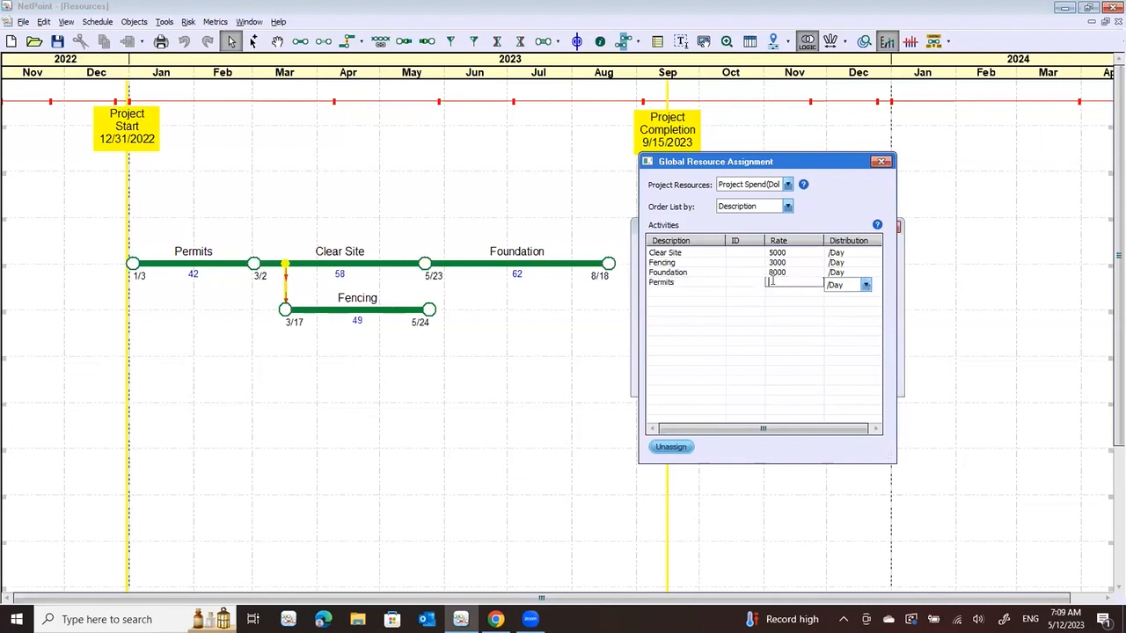
type("1000")
key("Tab")
key("Tab")
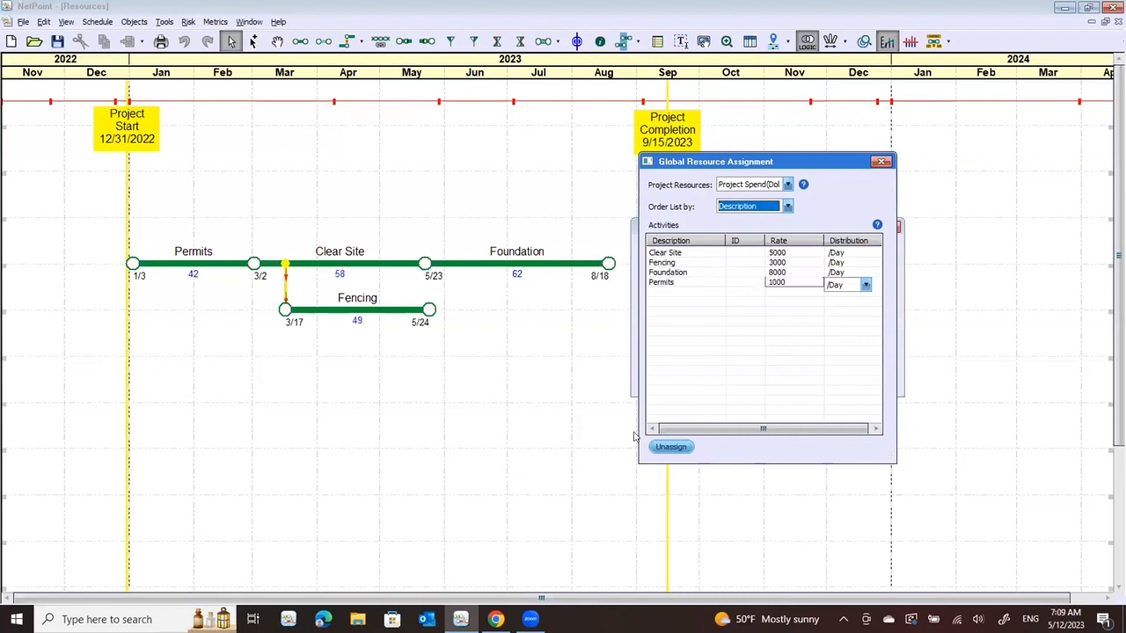
left_click(881, 164)
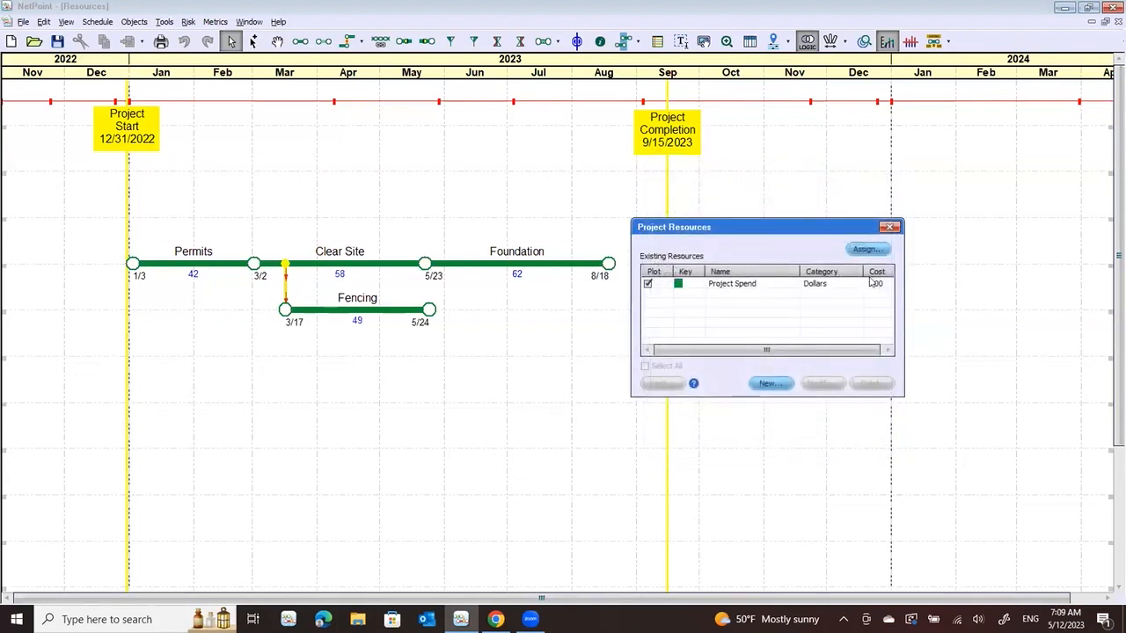
left_click(888, 227)
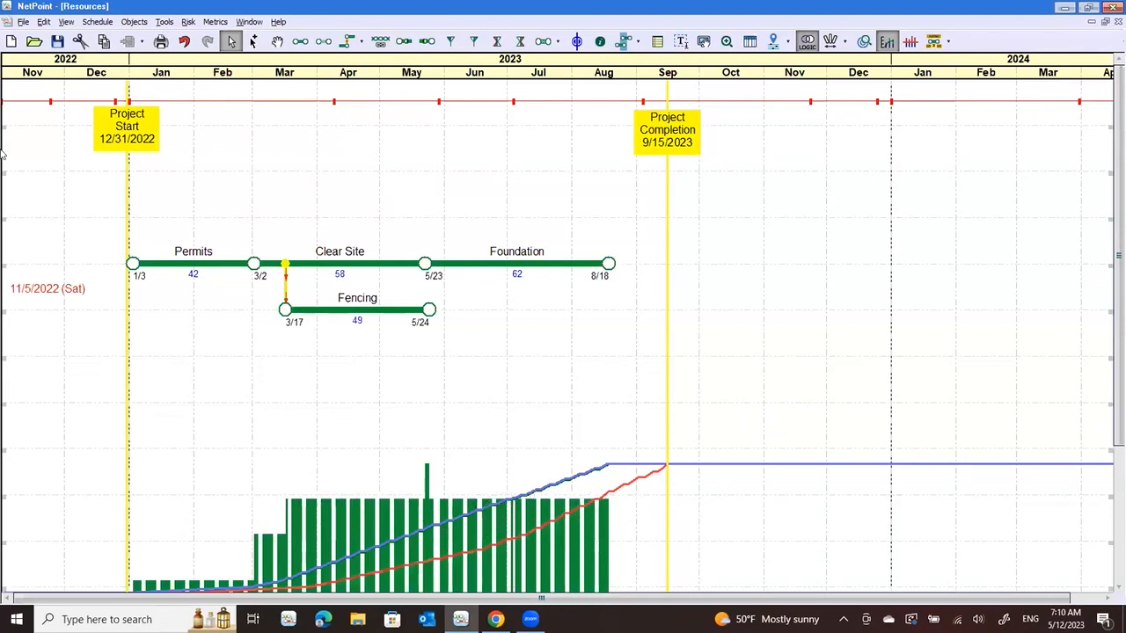
Turn off the early dates and late dates plots in the resource display settings and save
left_click(167, 22)
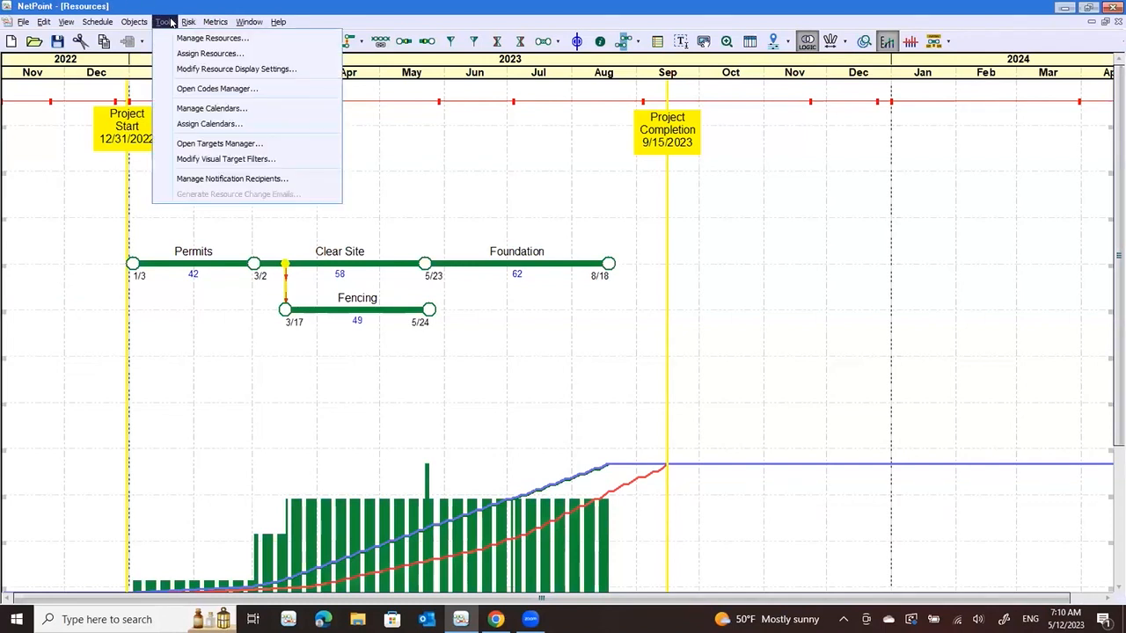
left_click(188, 69)
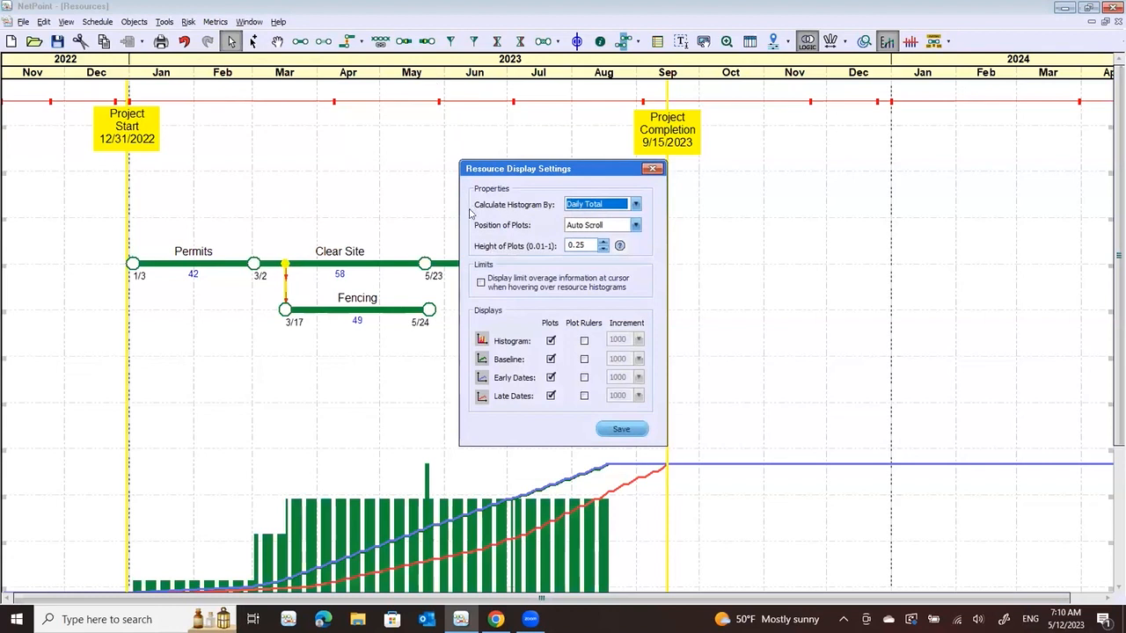
left_click(633, 204)
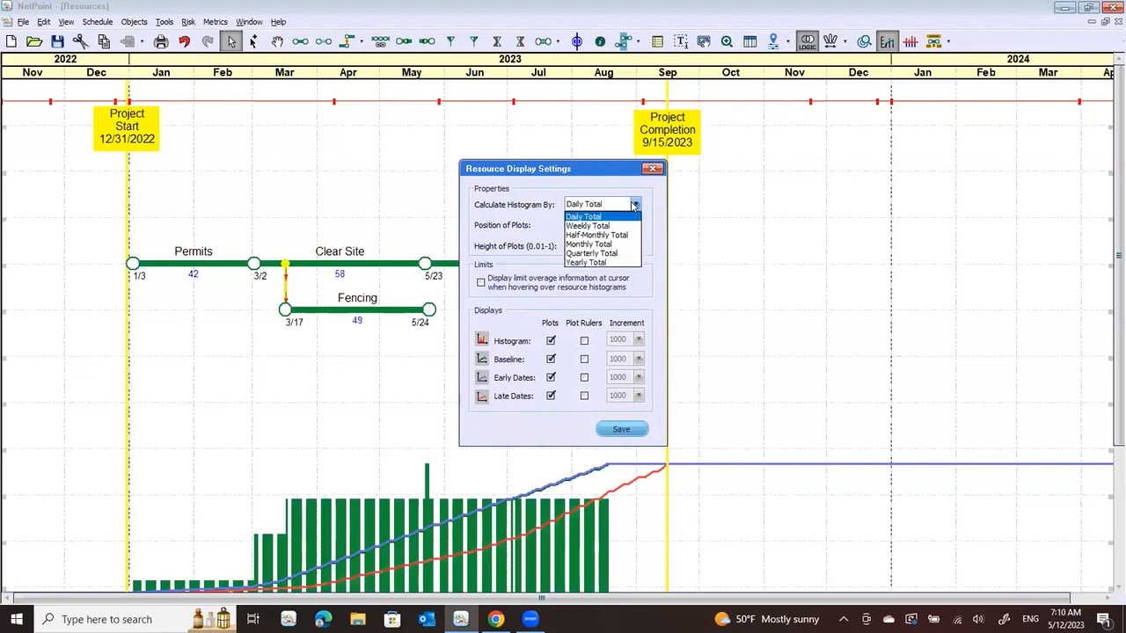
left_click(634, 205)
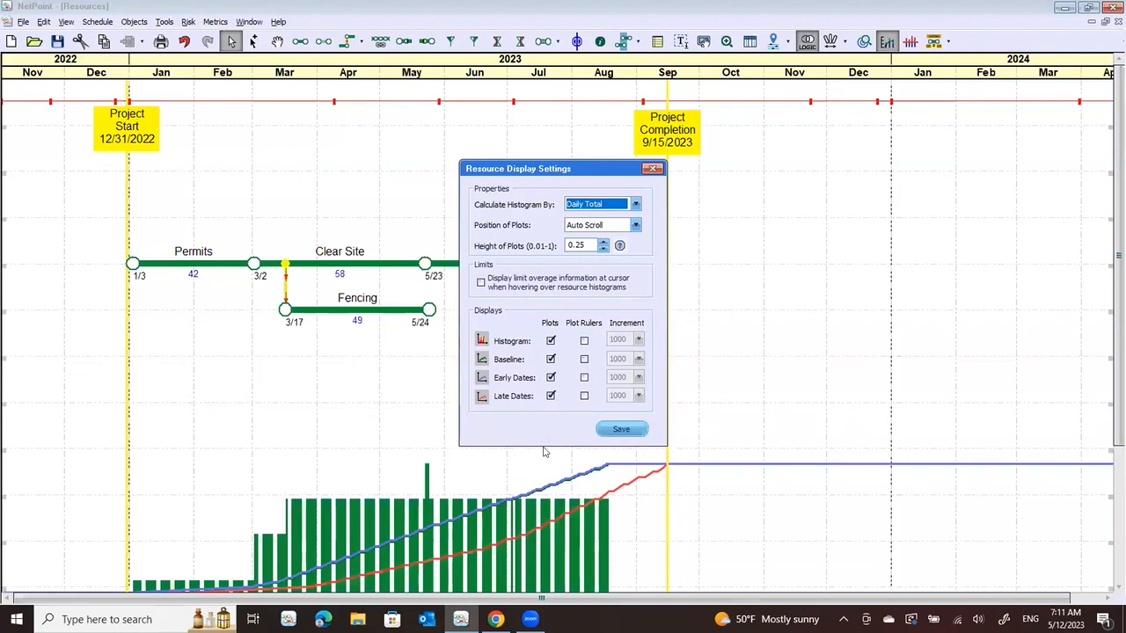
left_click(551, 377)
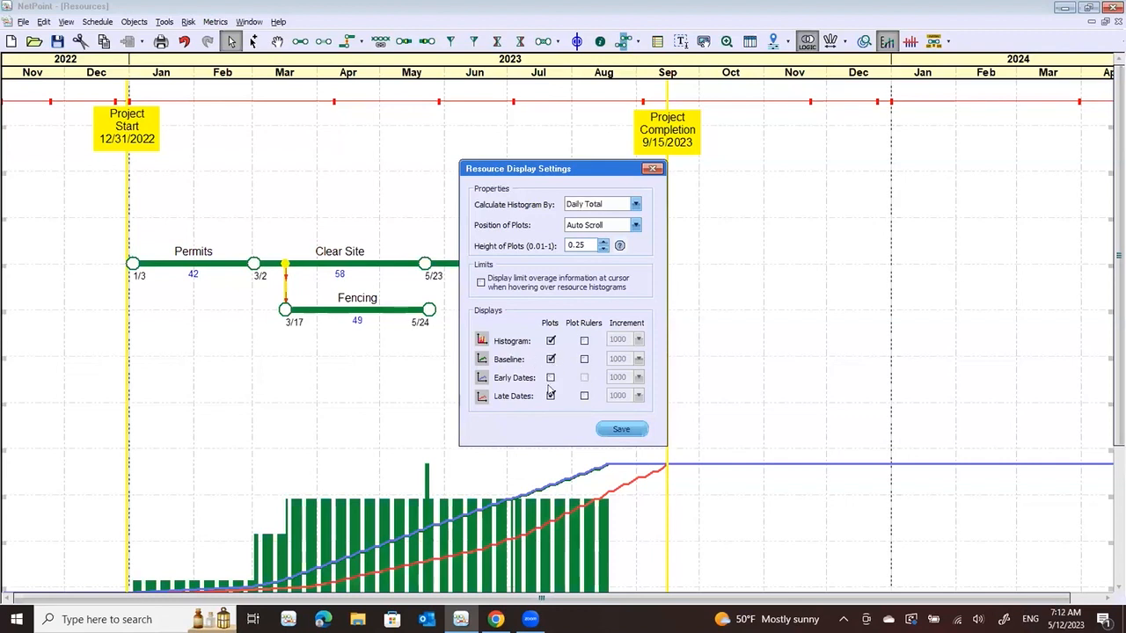
left_click(550, 396)
left_click(620, 430)
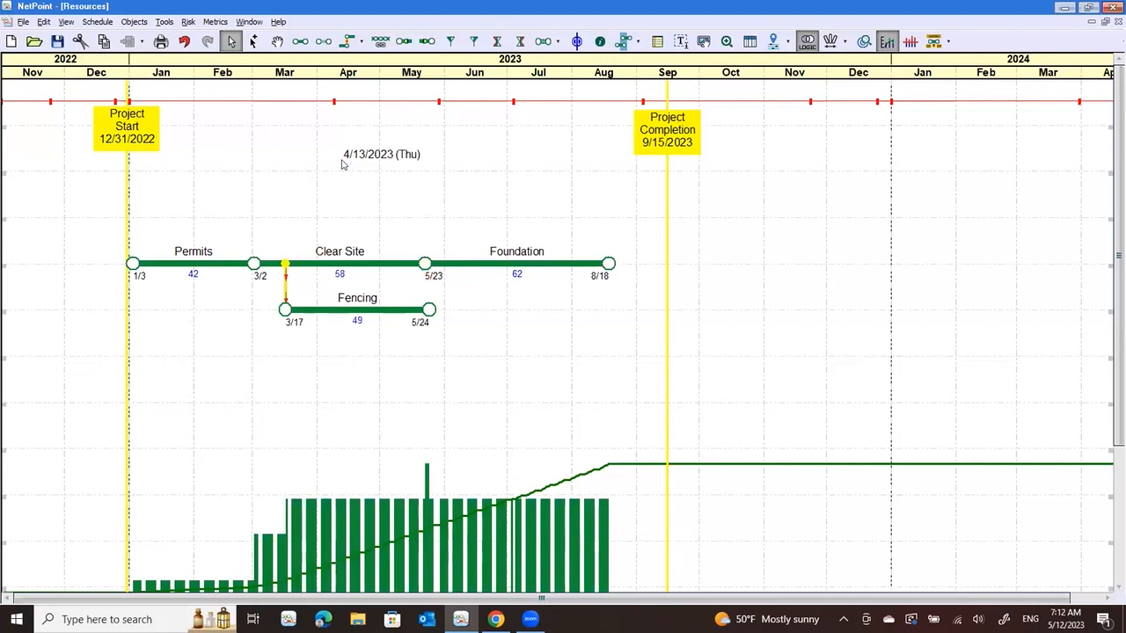
Turn on the histogram's plot ruler with an increment of 1000 and save the resource display settings
left_click(163, 23)
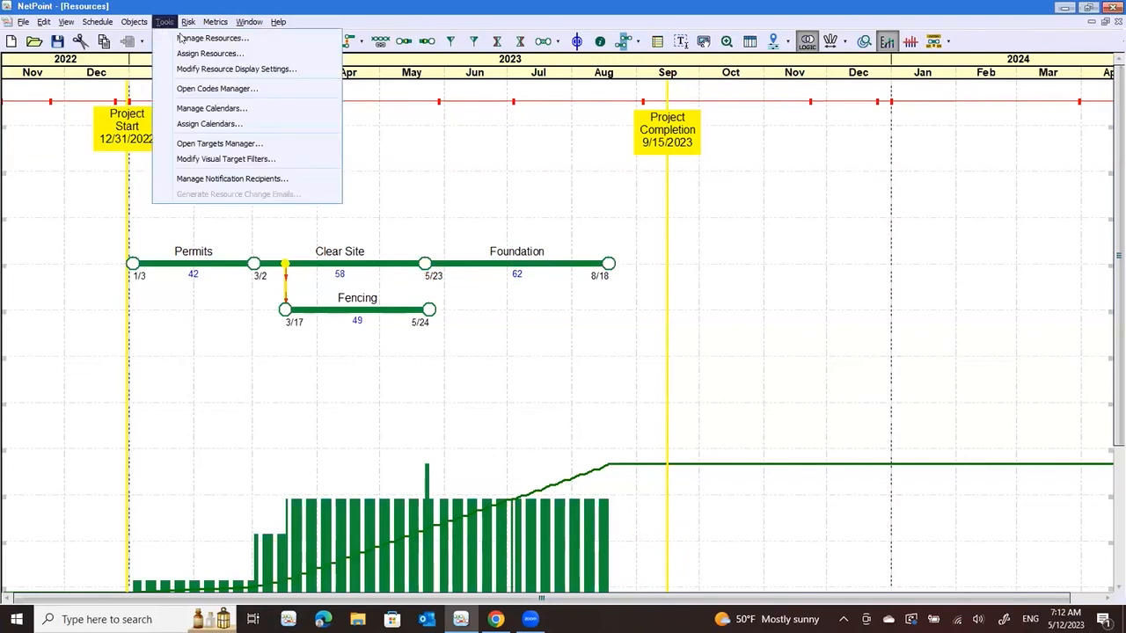
left_click(196, 69)
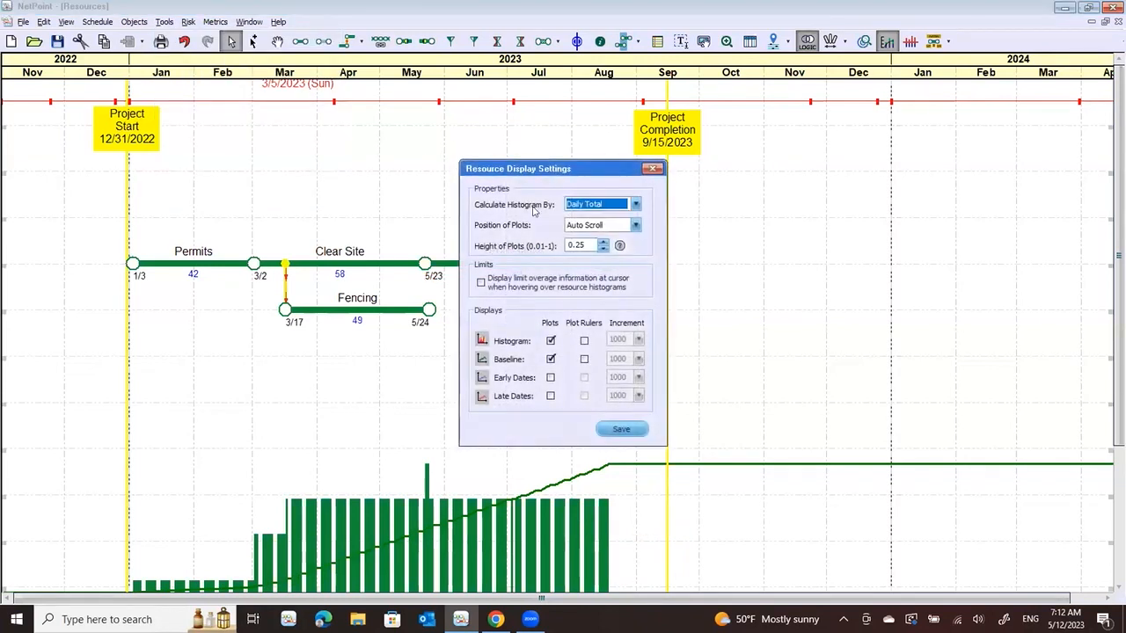
left_click(584, 341)
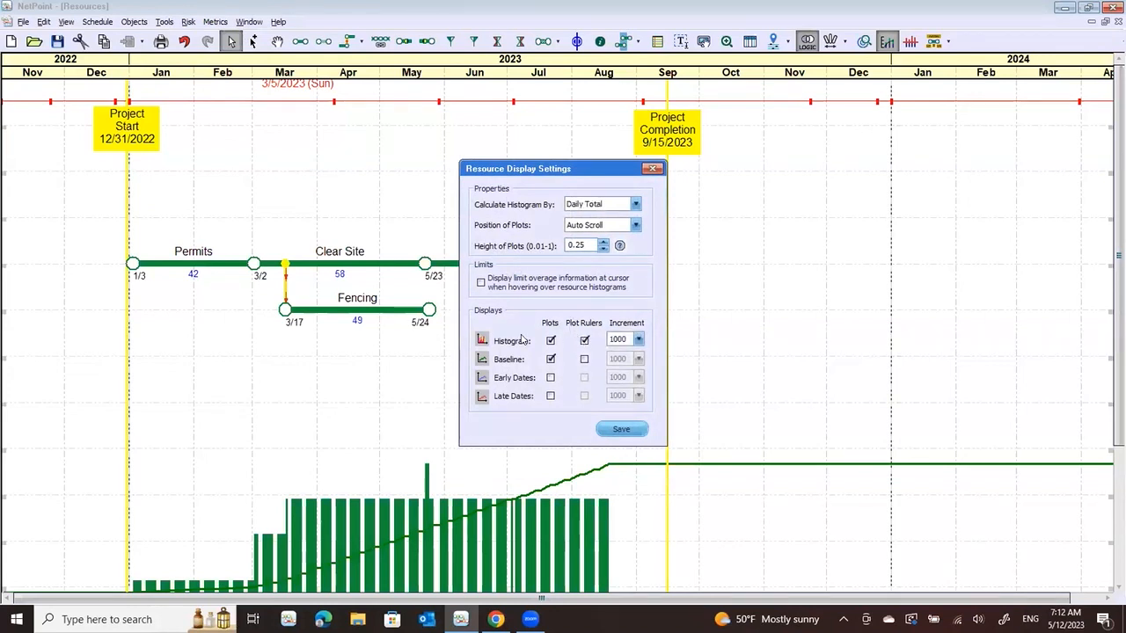
left_click(621, 428)
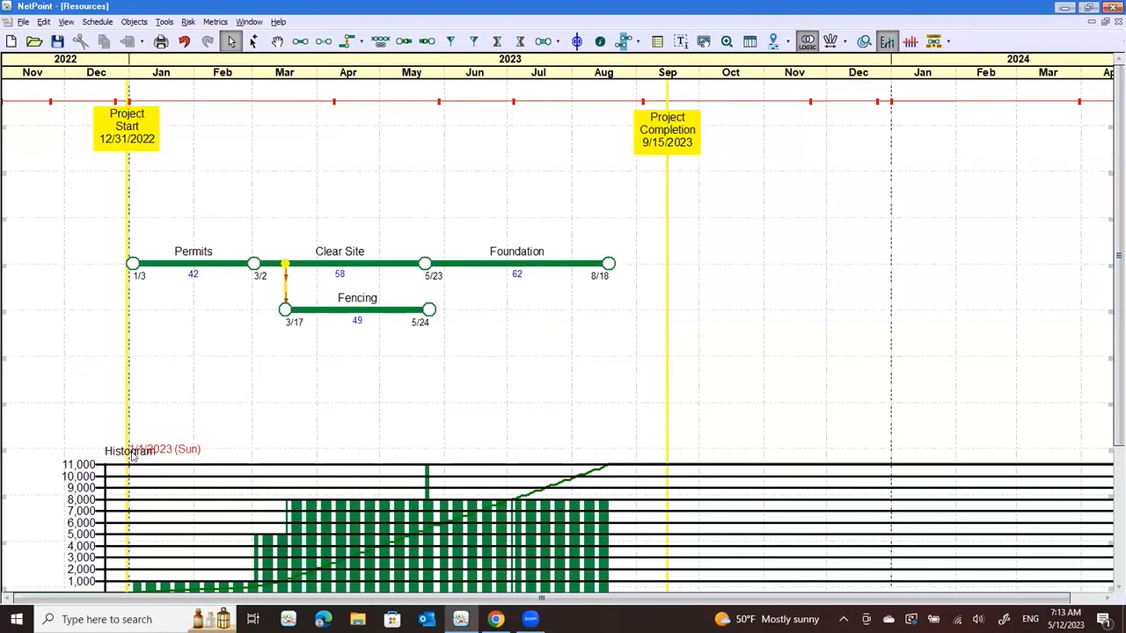
Move the histogram ruler along the timeline to about February 2024 and deselect it
left_click(184, 457)
left_click_drag(184, 458, 1002, 547)
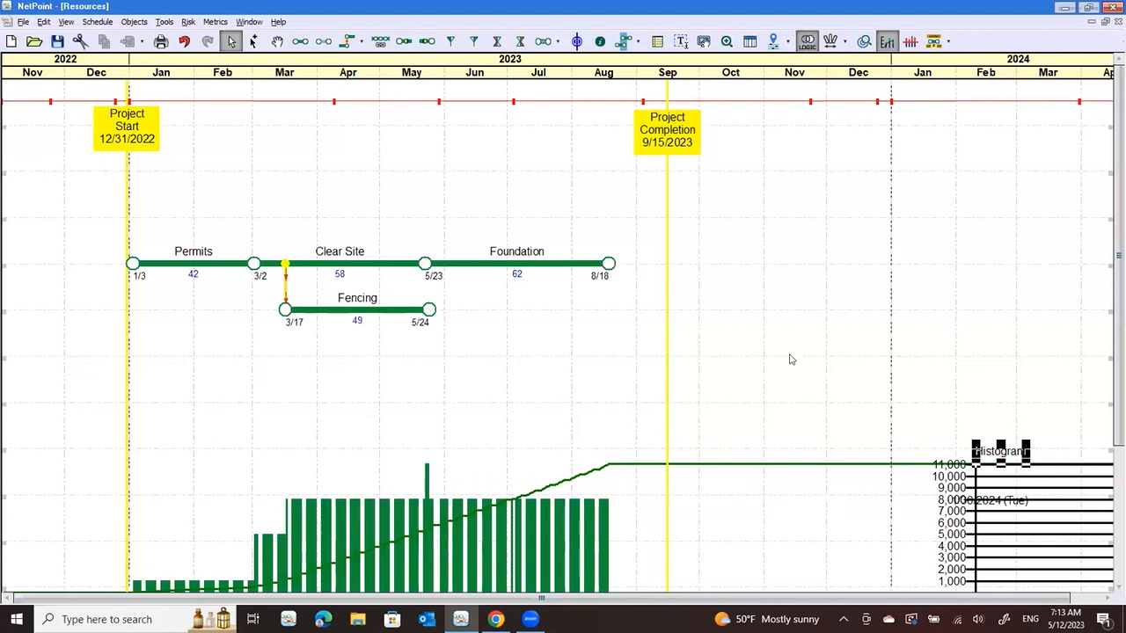
left_click(789, 358)
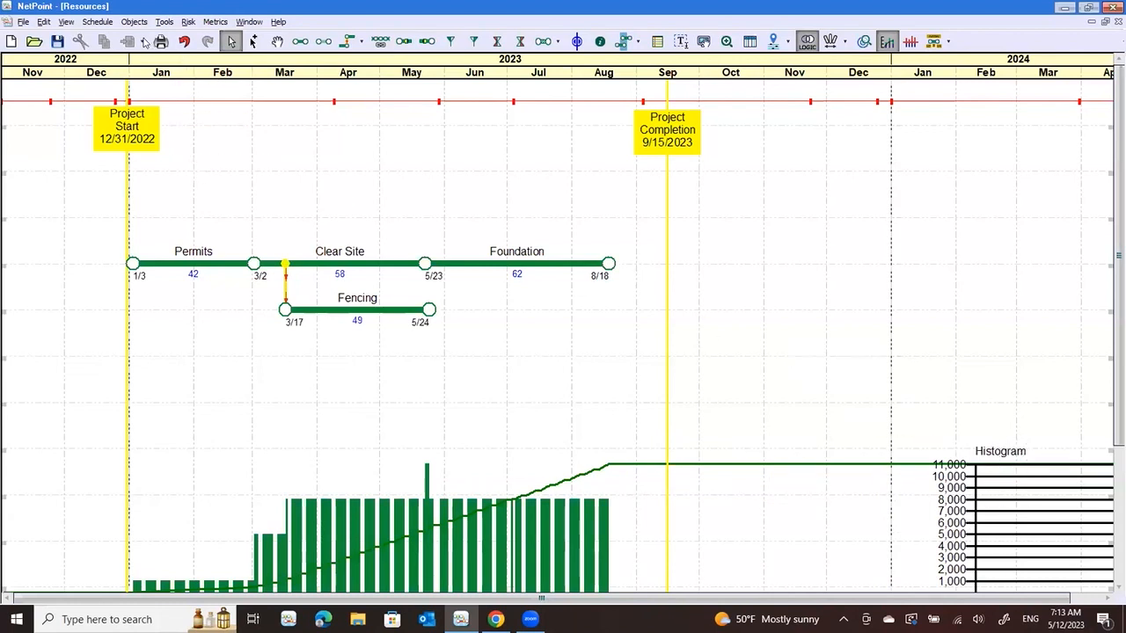
Replace the histogram ruler with a baseline plot ruler in 50000 increments and reposition it at about February 2024
left_click(164, 22)
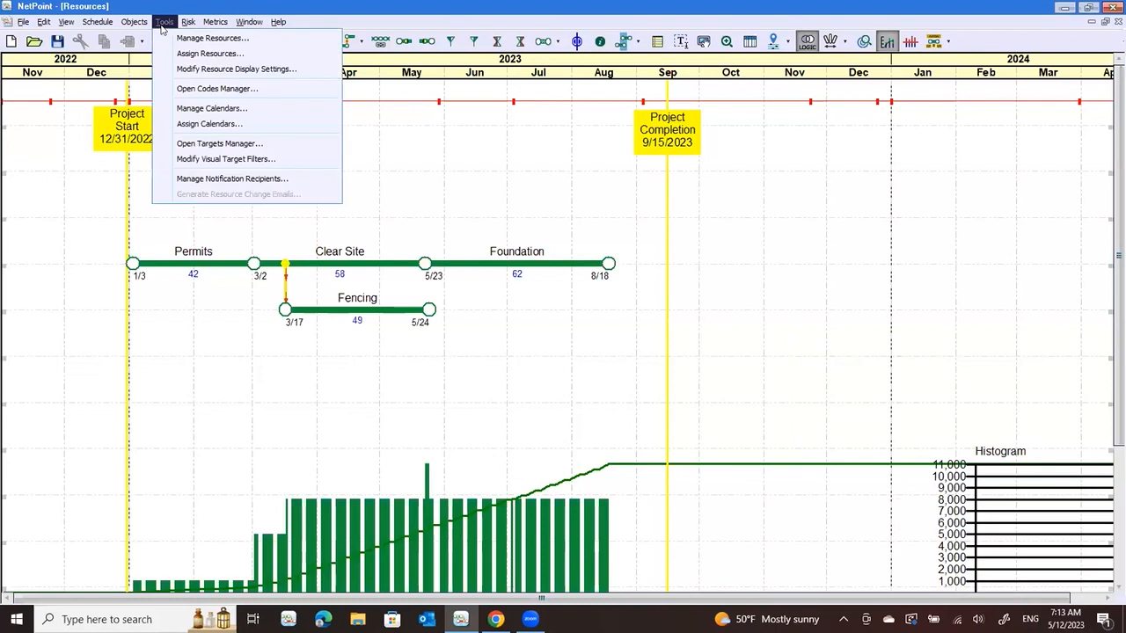
left_click(188, 70)
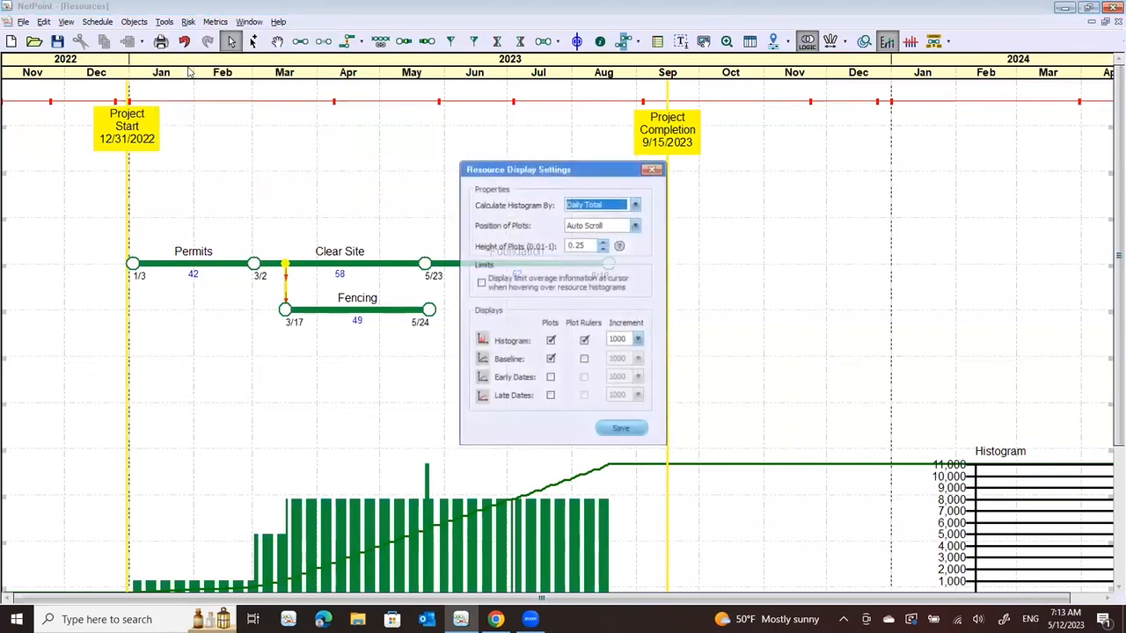
left_click(585, 341)
left_click(584, 359)
left_click(620, 431)
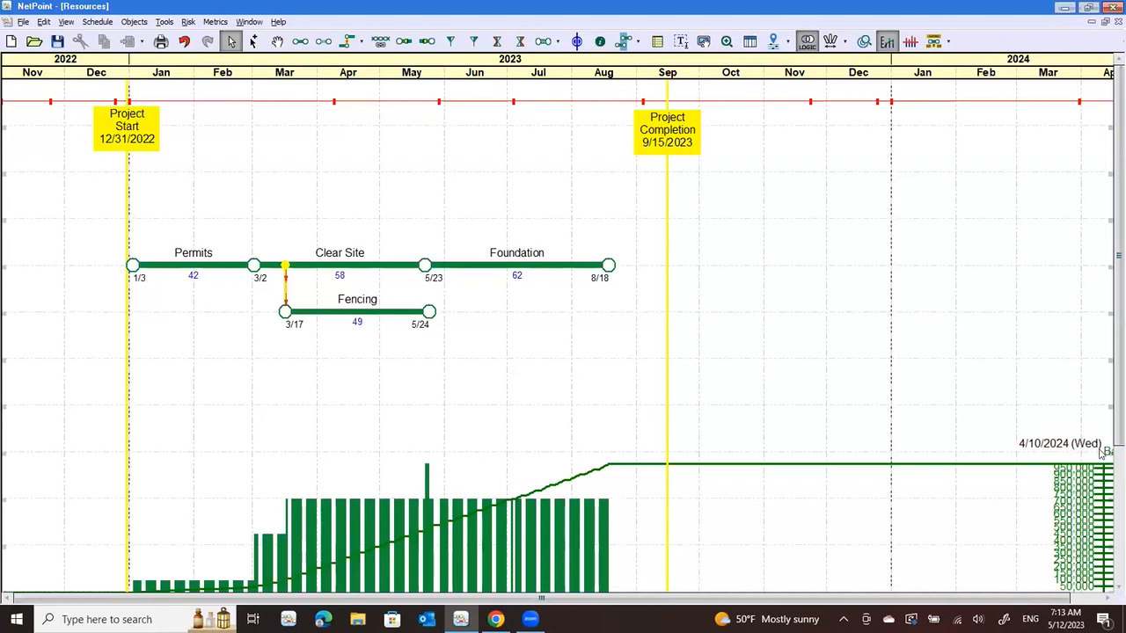
left_click_drag(1111, 454, 920, 500)
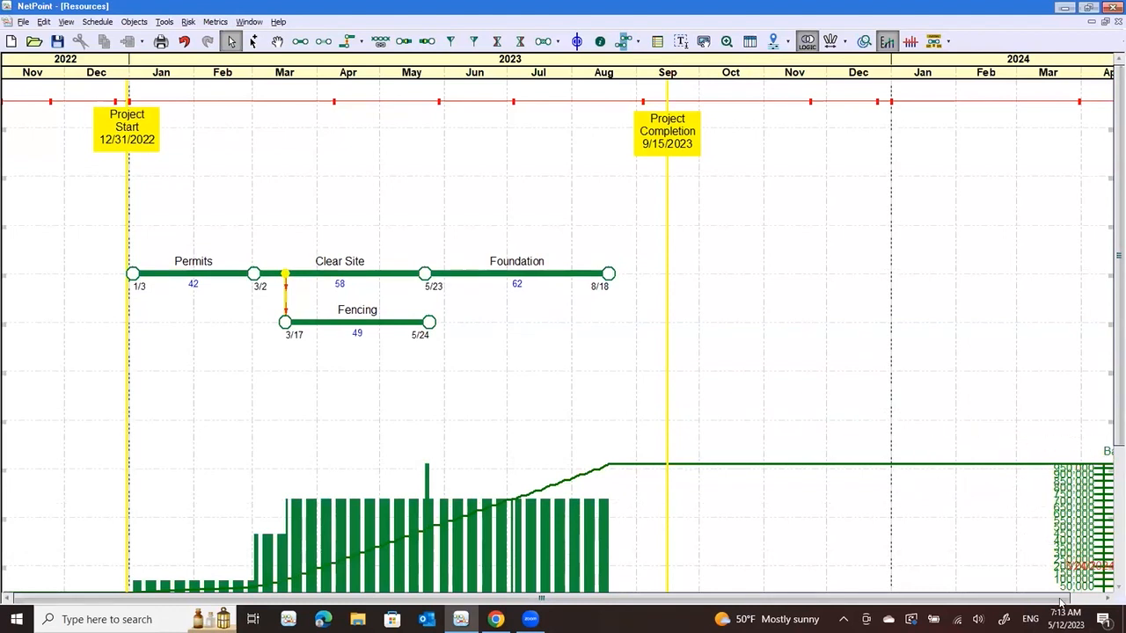
left_click_drag(1052, 596, 1093, 593)
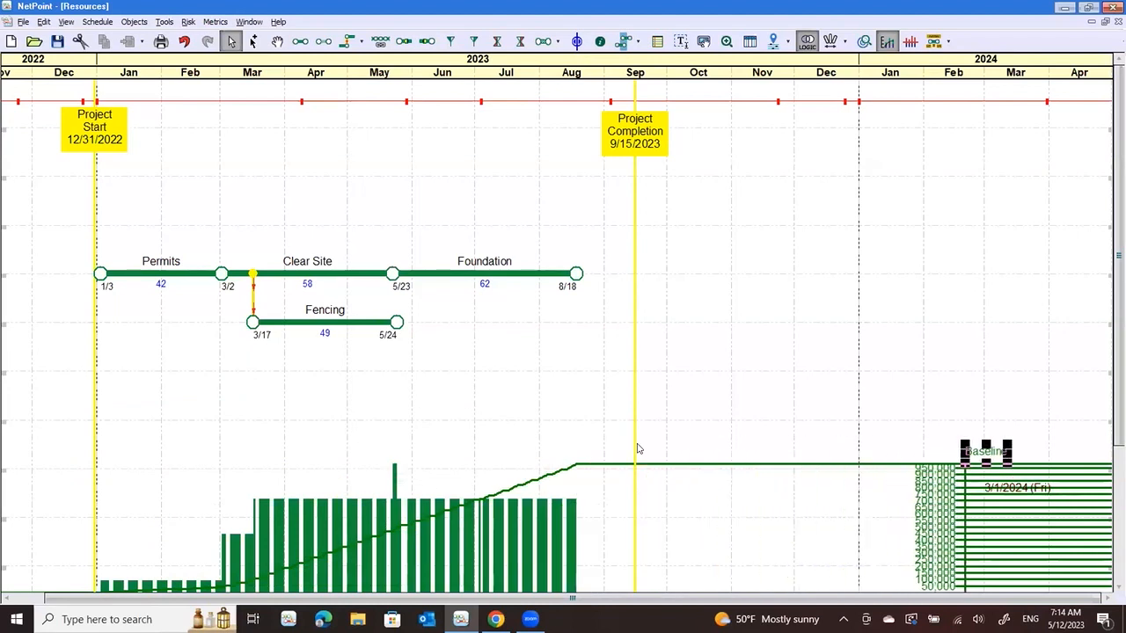
Turn off the baseline plot ruler in the resource display settings and save
left_click(188, 21)
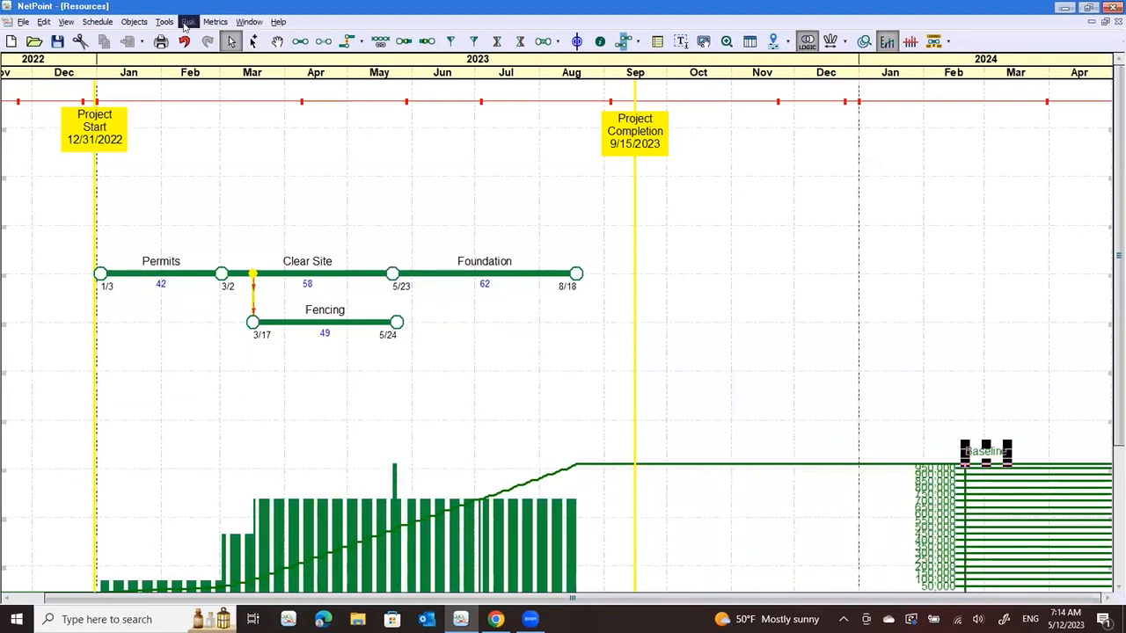
mouse_move(162, 24)
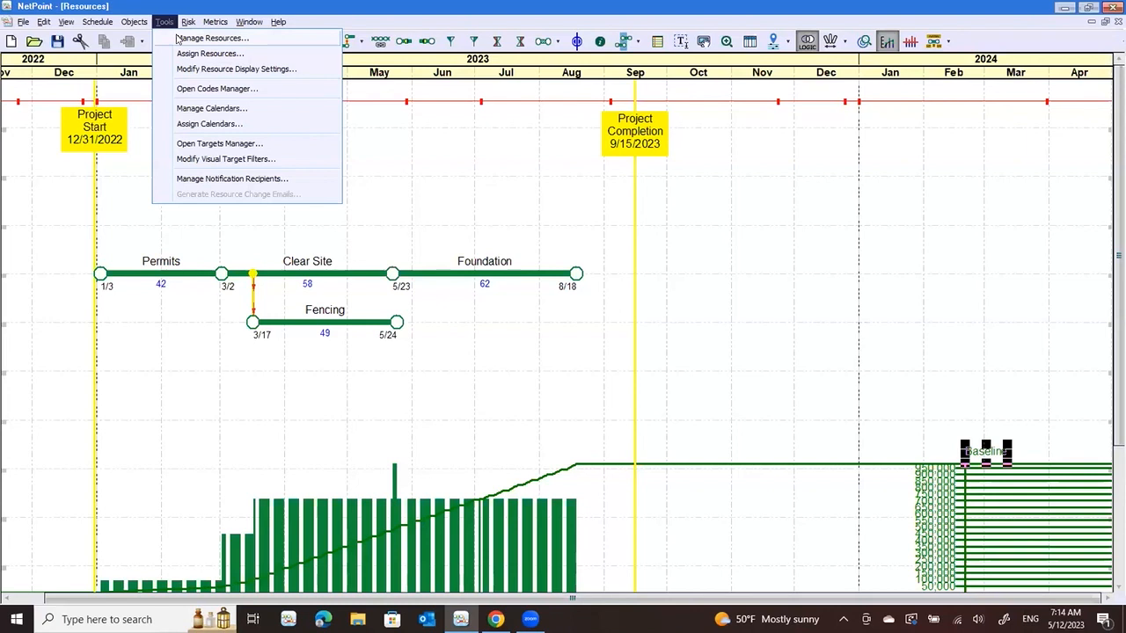
left_click(211, 69)
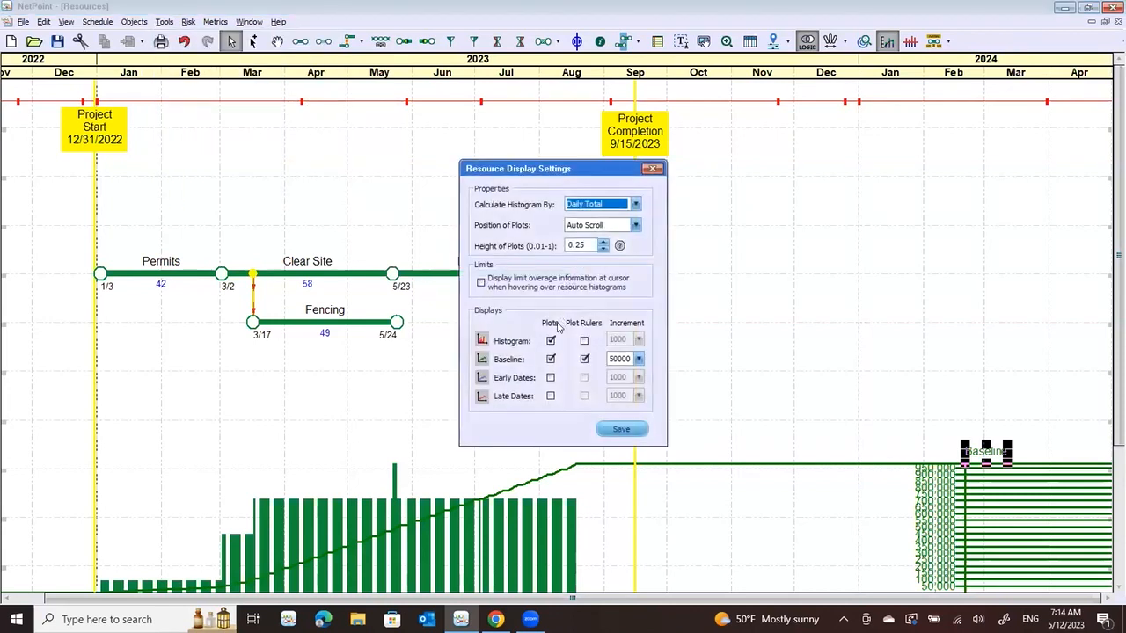
left_click(584, 359)
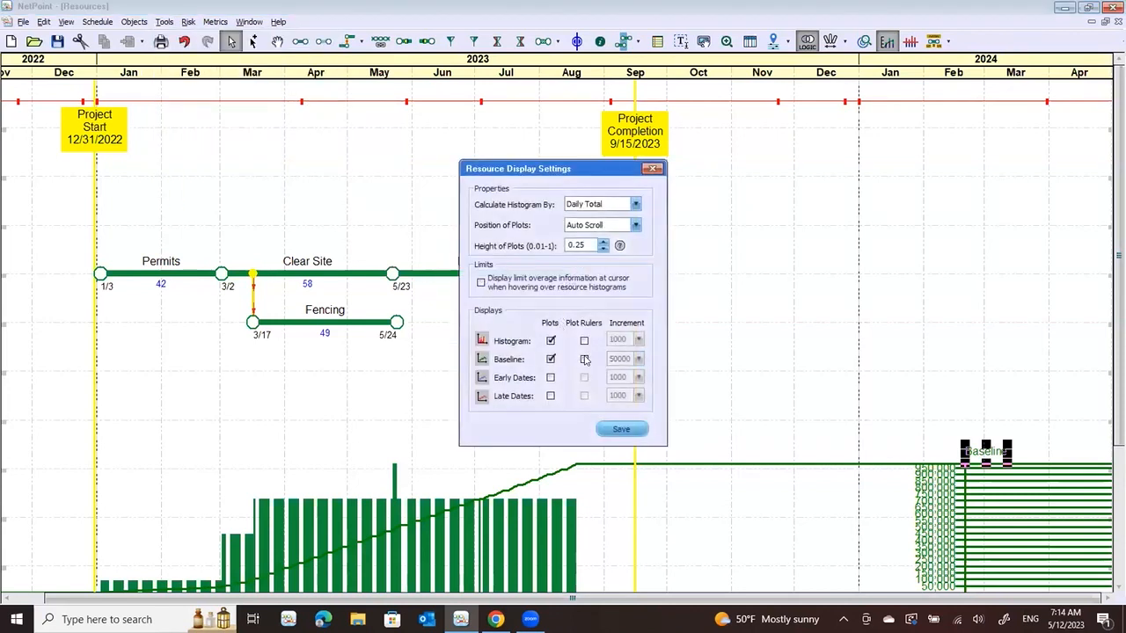
left_click(622, 430)
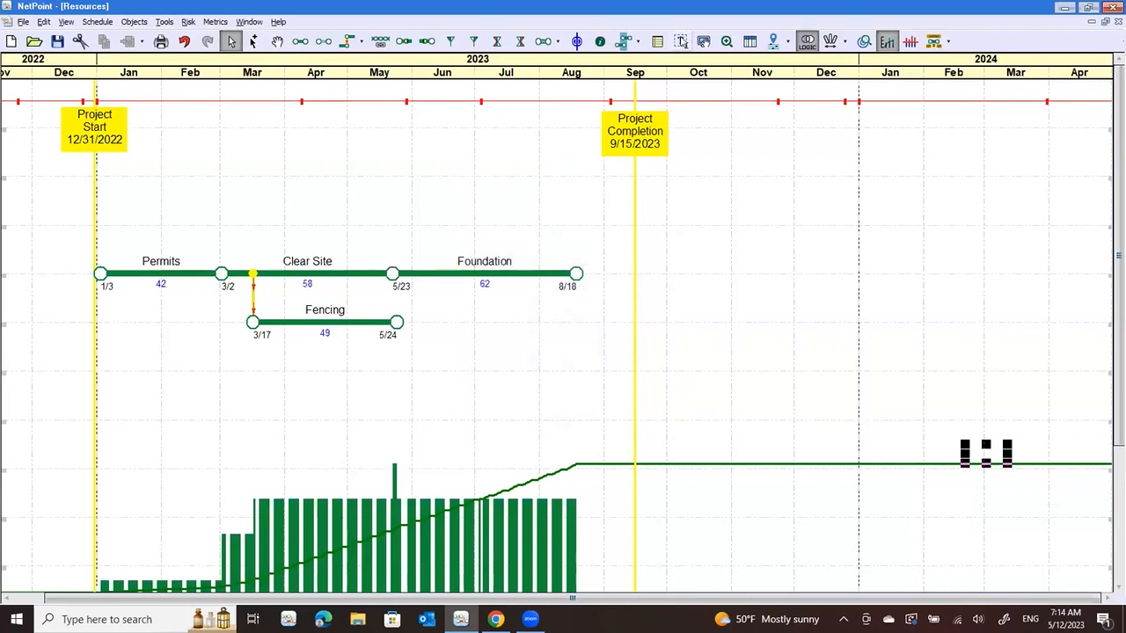
Add a text label reading "$950,000" just above the flat end of the baseline curve, around October 2023
left_click(682, 42)
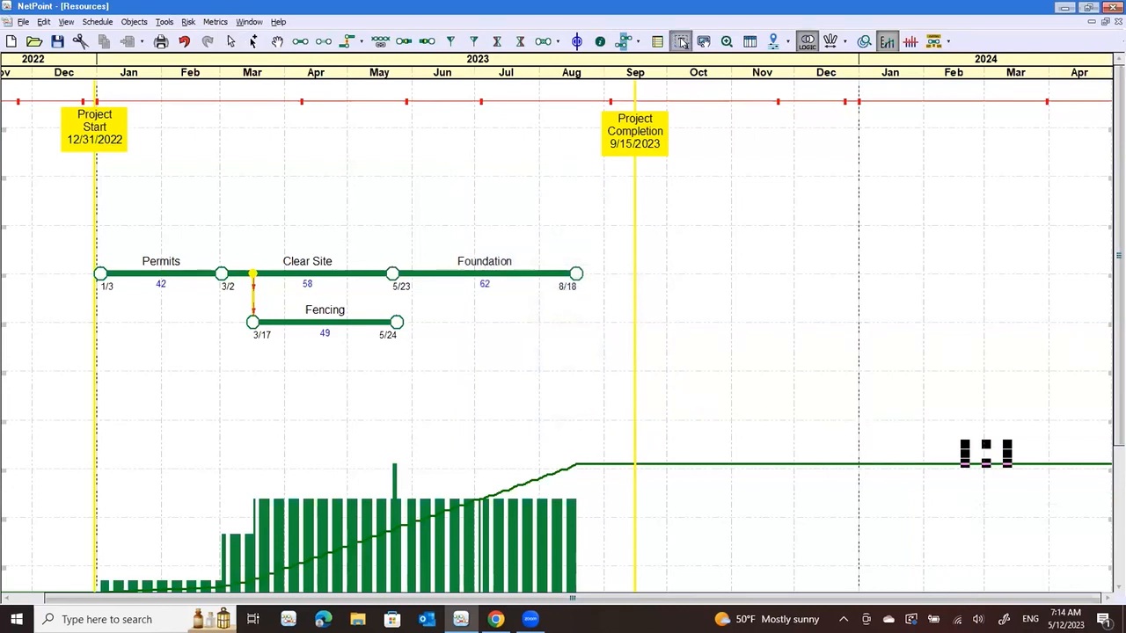
left_click(660, 445)
left_click(731, 445)
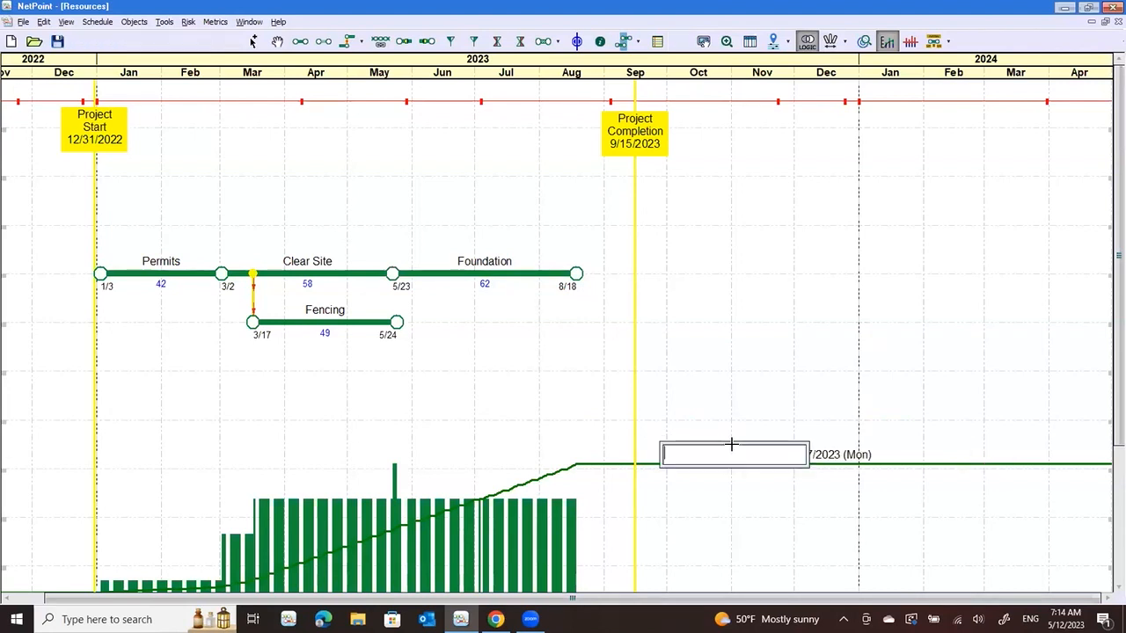
type("$")
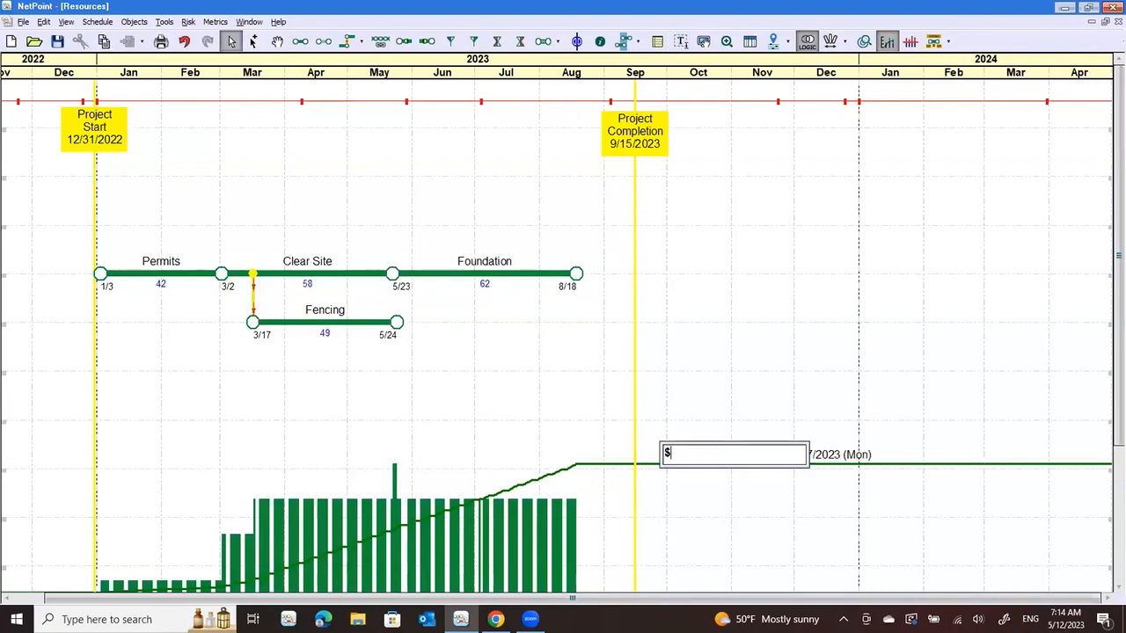
type("950,000")
left_click(905, 556)
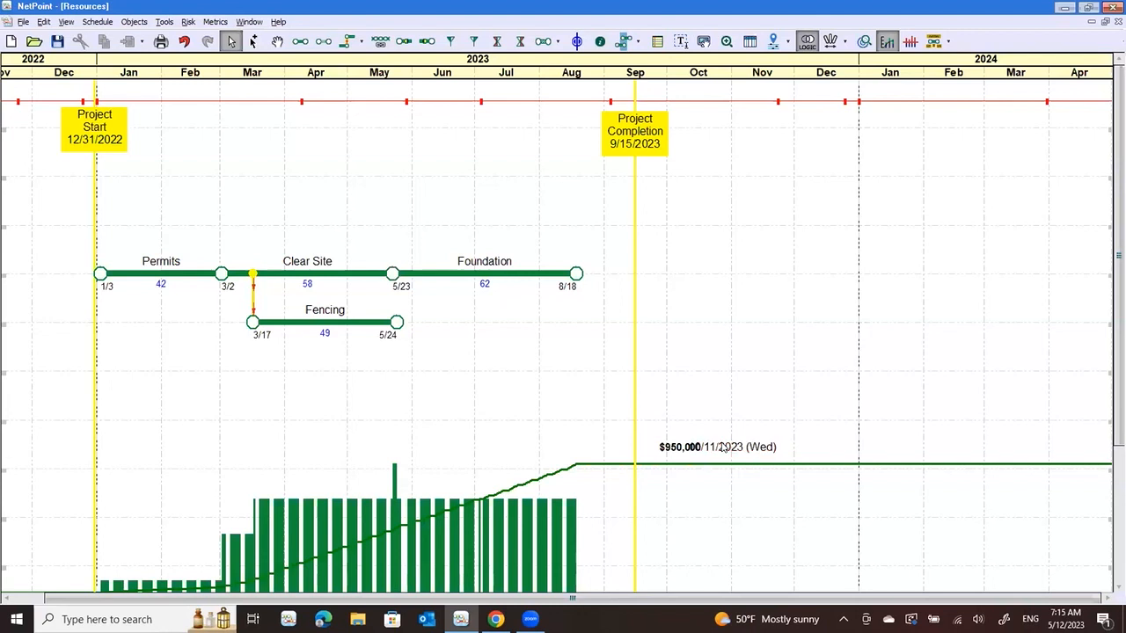
Delete the "$950,000" text label above the baseline curve
left_click(722, 447)
key("Delete")
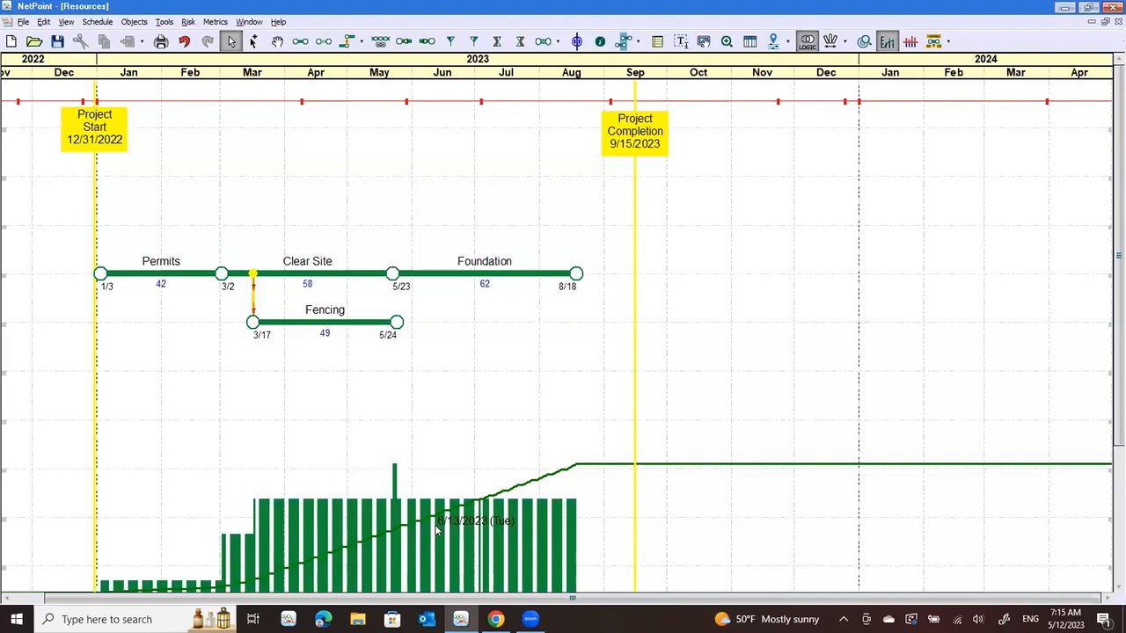
Shift the Foundation activity later in the schedule, day by day, to a start date of about 6/5
mouse_move(489, 277)
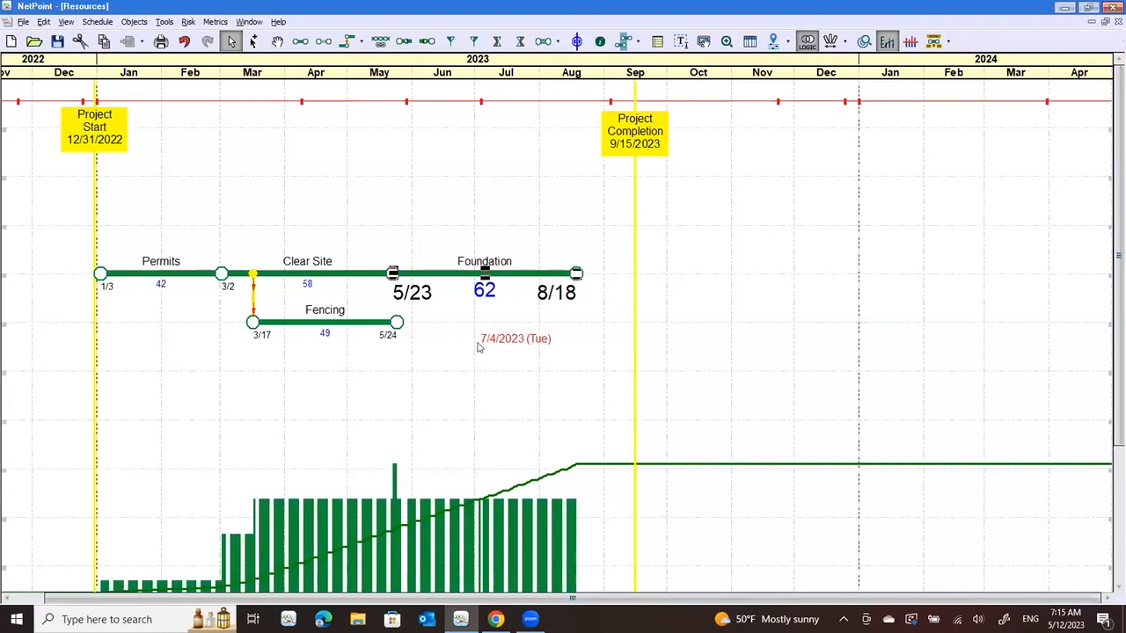
key("Right")
key("Right")
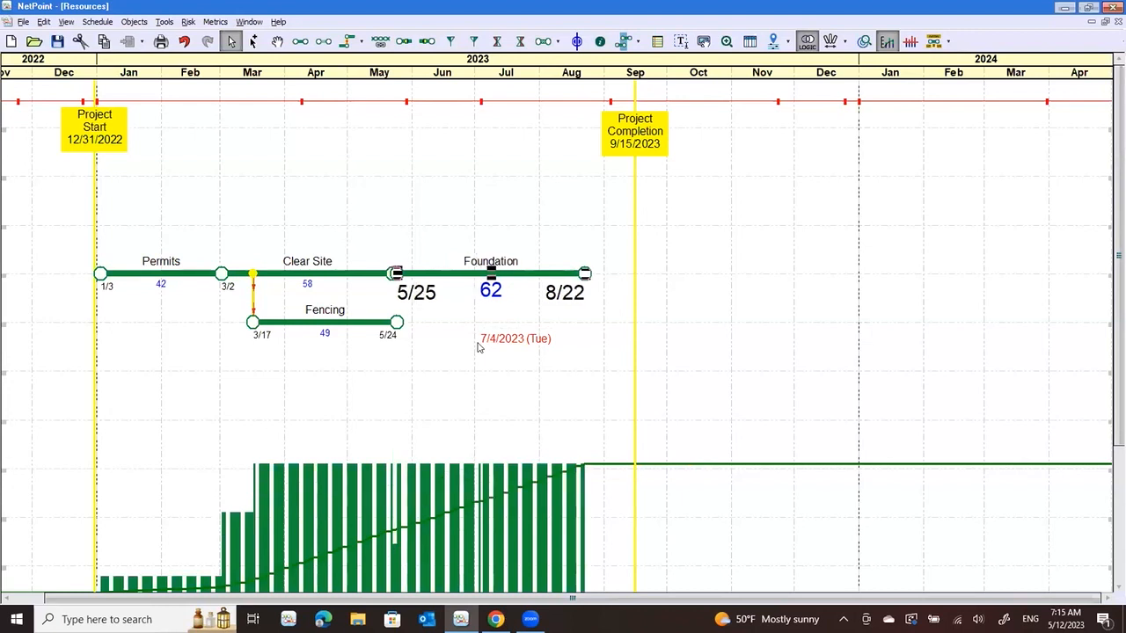
key("Right")
key("Right")
key("Right")
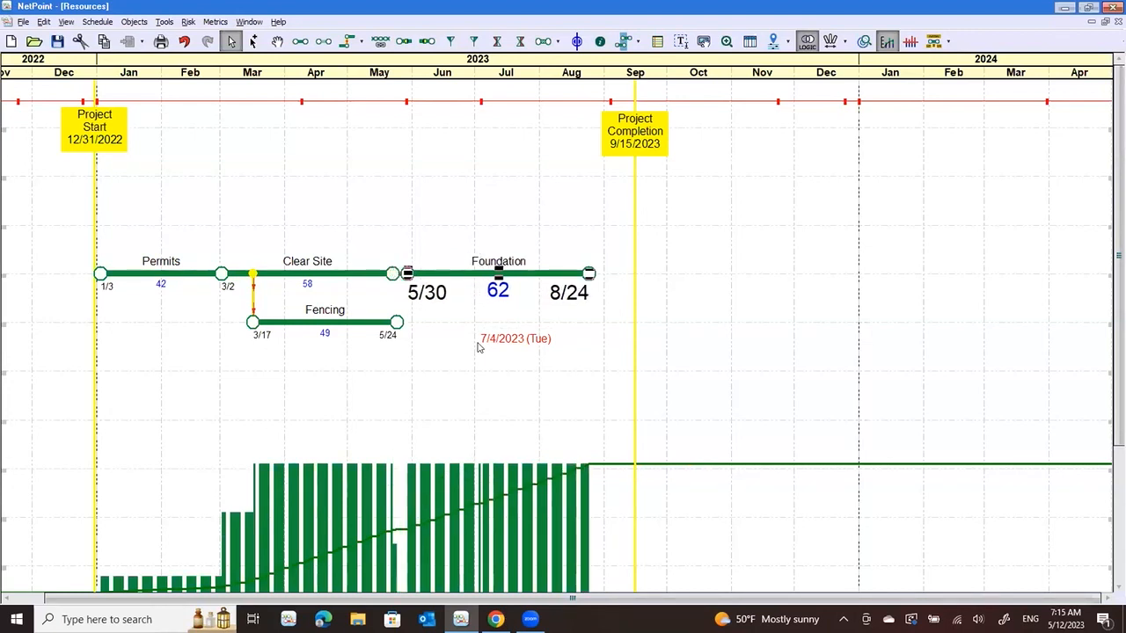
key("Right")
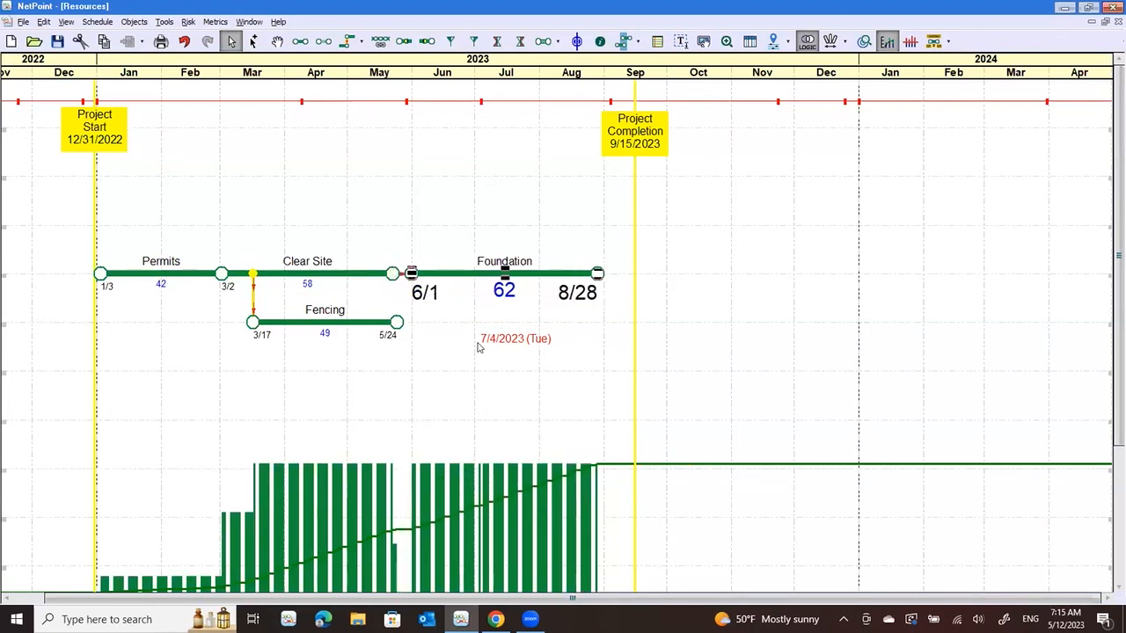
key("Right")
key("Right")
key("Right")
key("Right")
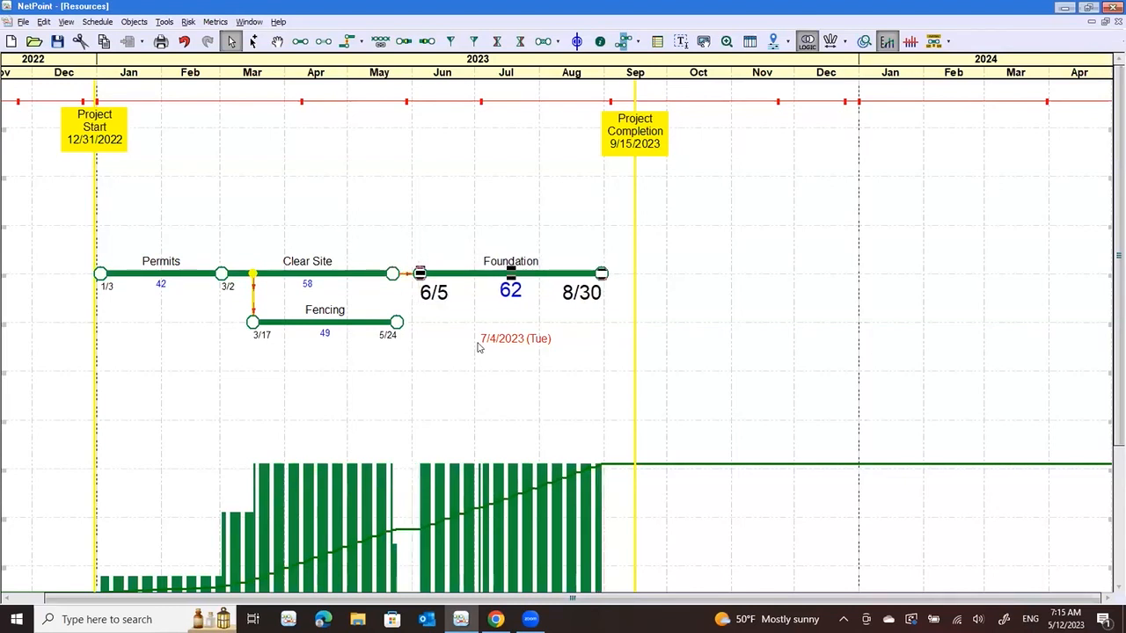
key("Right")
Shift the Foundation activity back to its 5/23 start, directly after Clear Site
key("Left")
key("Left")
key("Left")
key("Left")
key("Left")
key("Left")
key("Left")
key("Left")
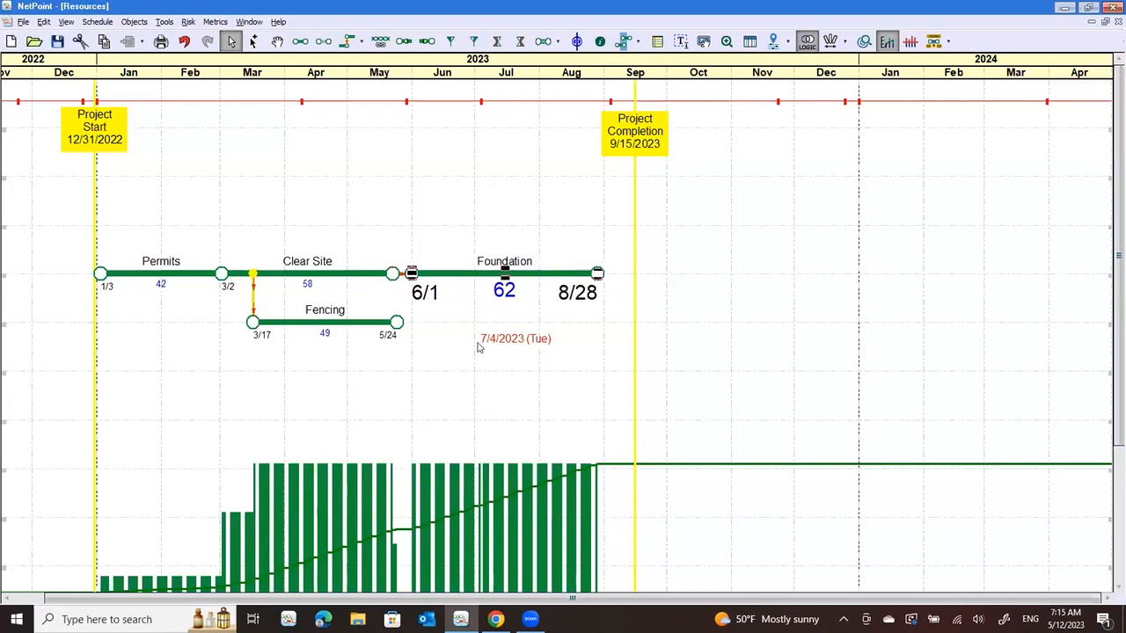
key("Left")
key("Left")
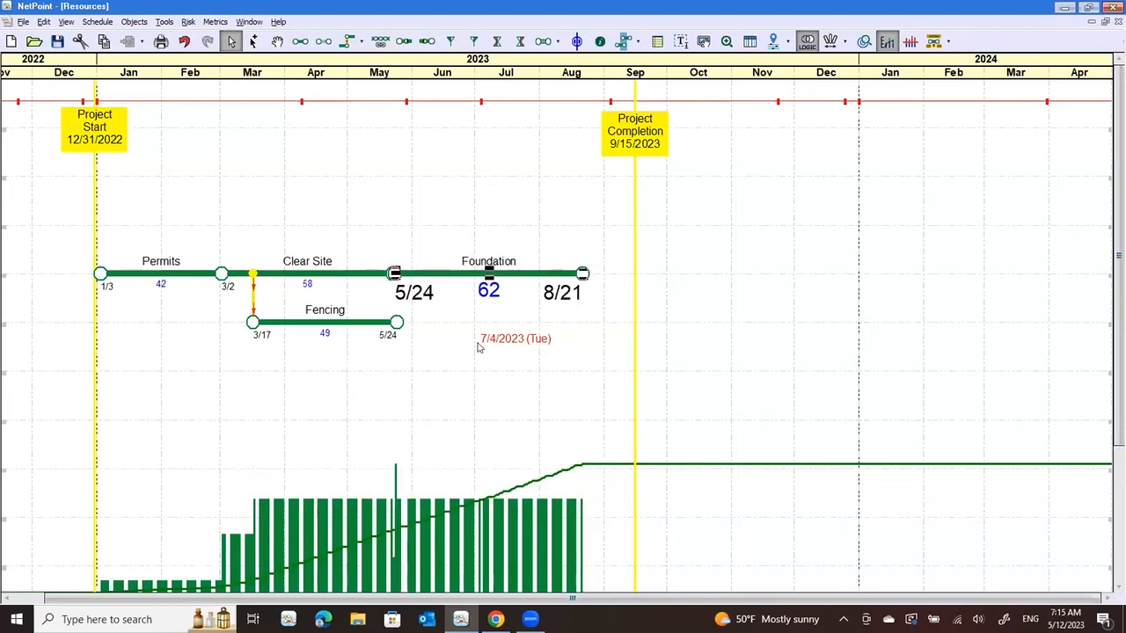
key("Left")
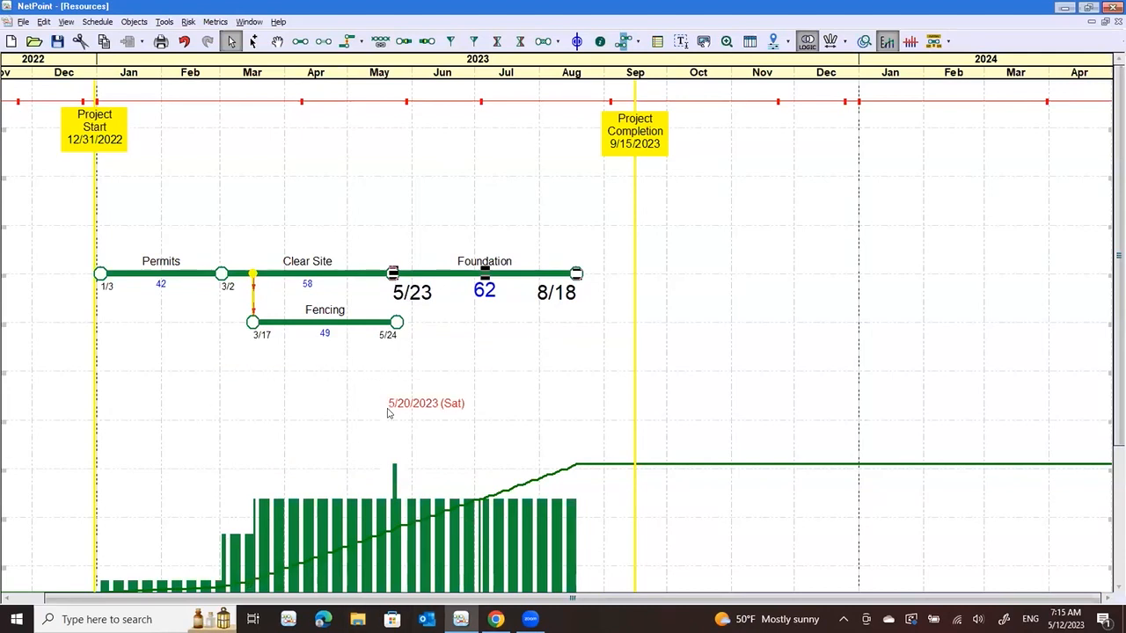
Extend the Fencing activity to finish on 6/16, giving it a duration of 65 days
left_click(256, 354)
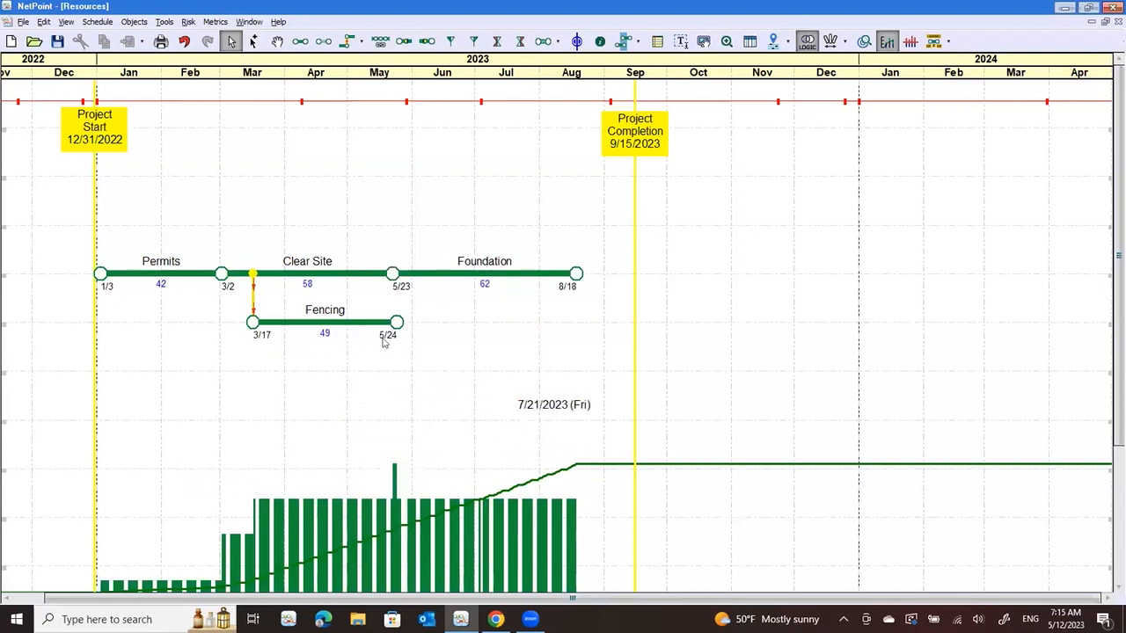
left_click(339, 324)
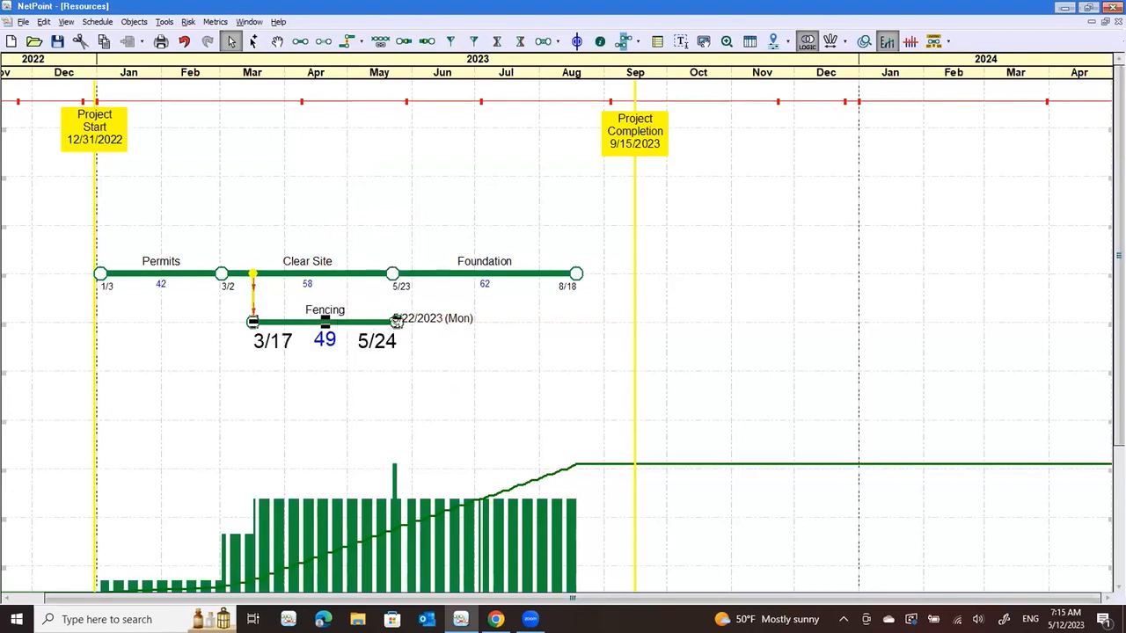
left_click_drag(397, 322, 445, 350)
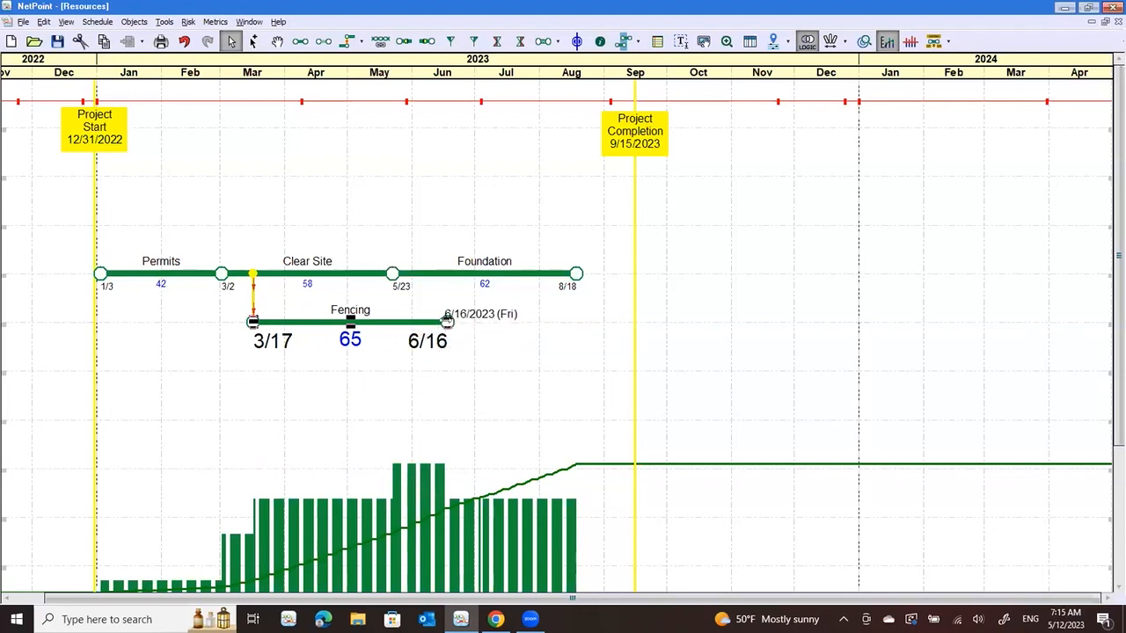
Shorten the Fencing activity, first to a 6/2 finish and finally to a 5/22 finish
left_click_drag(390, 326, 358, 329)
left_click_drag(352, 323, 415, 322)
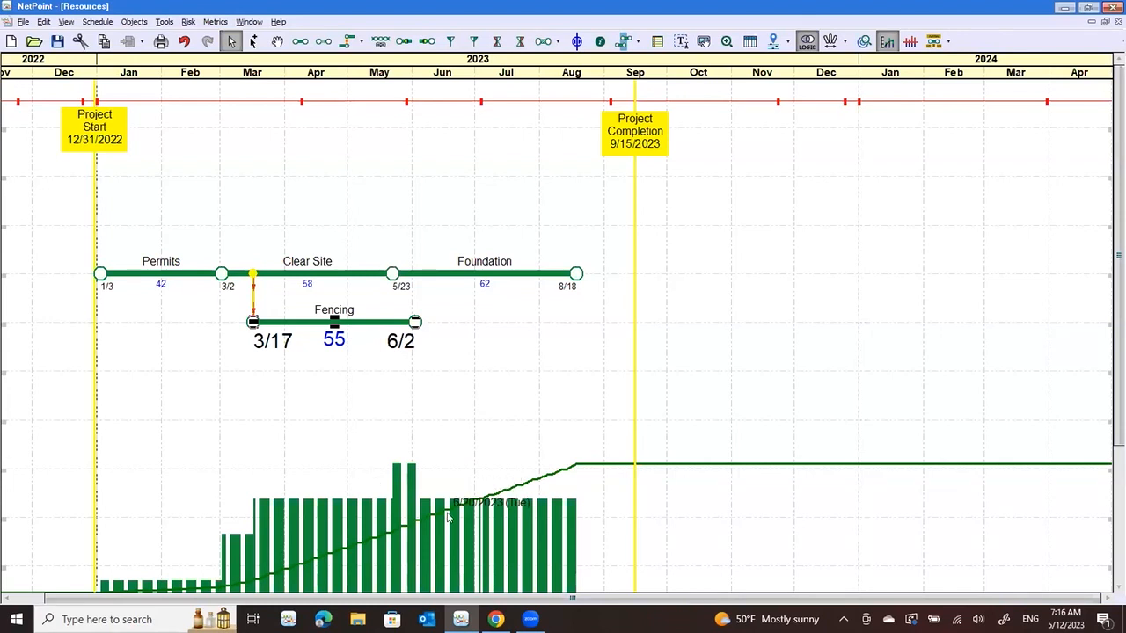
left_click_drag(415, 322, 393, 322)
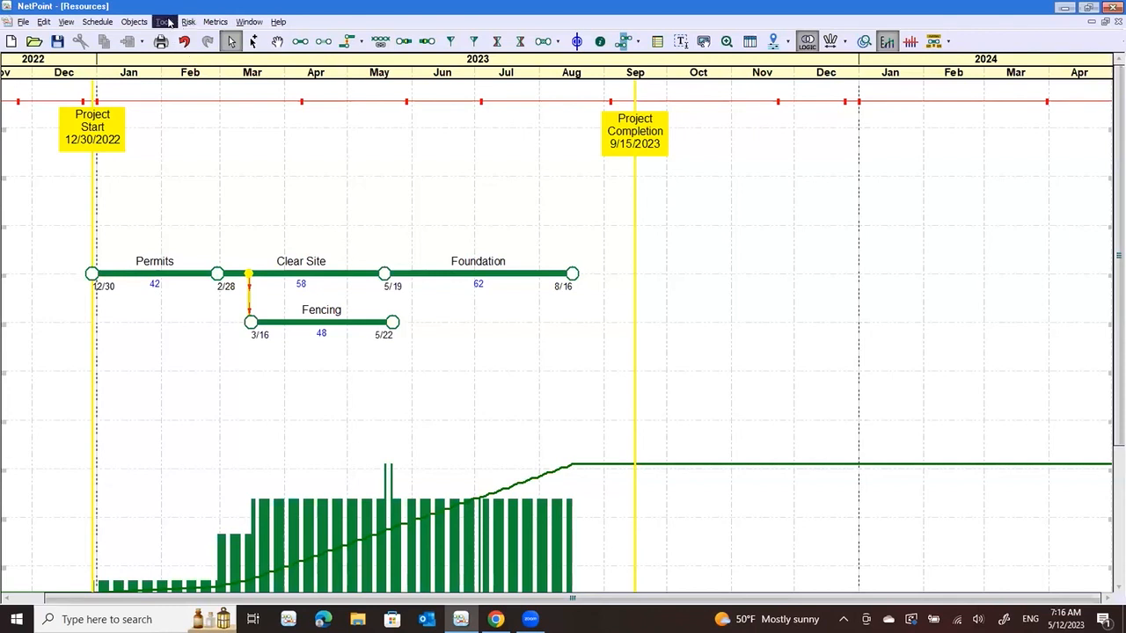
Start defining a resource limit for Project Spend, overlaying the default canvas ruler on the histogram
left_click(166, 22)
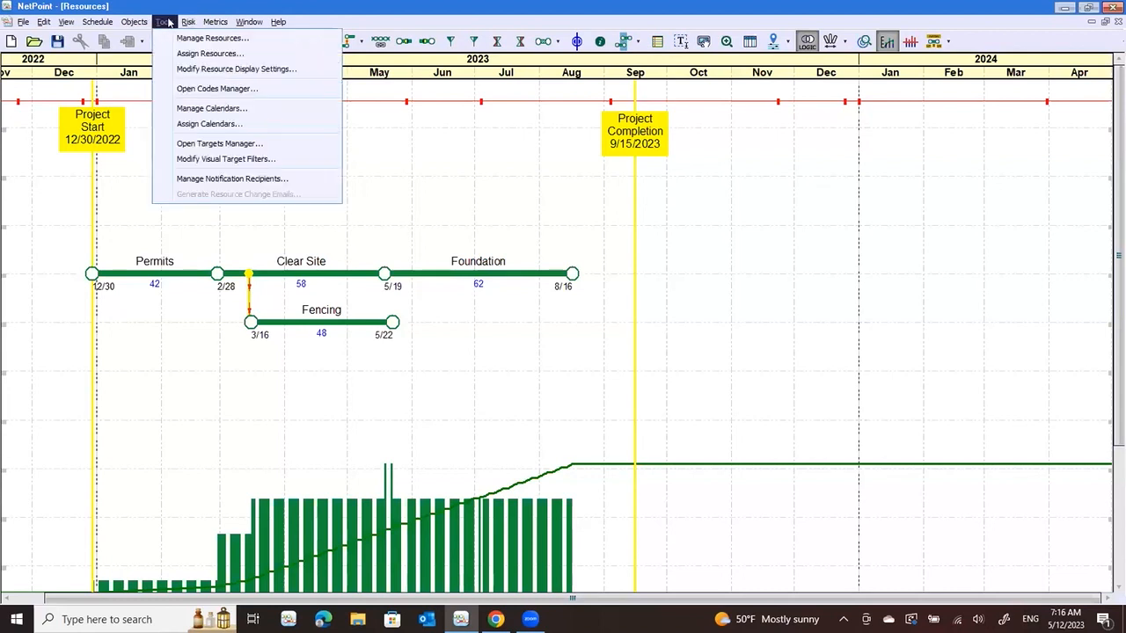
left_click(212, 38)
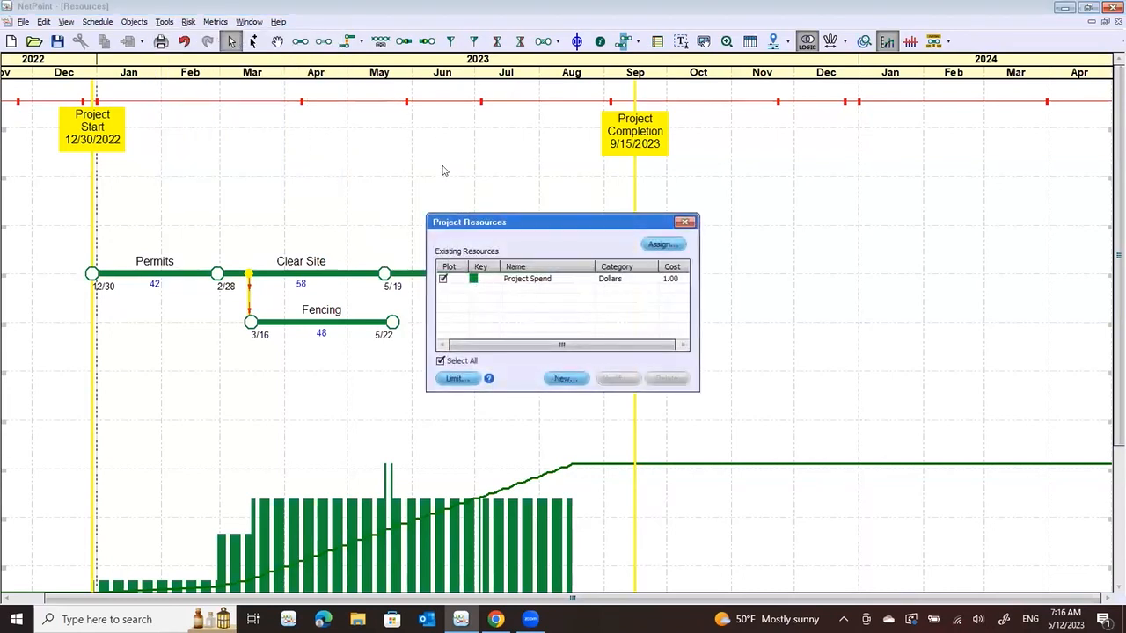
left_click(453, 378)
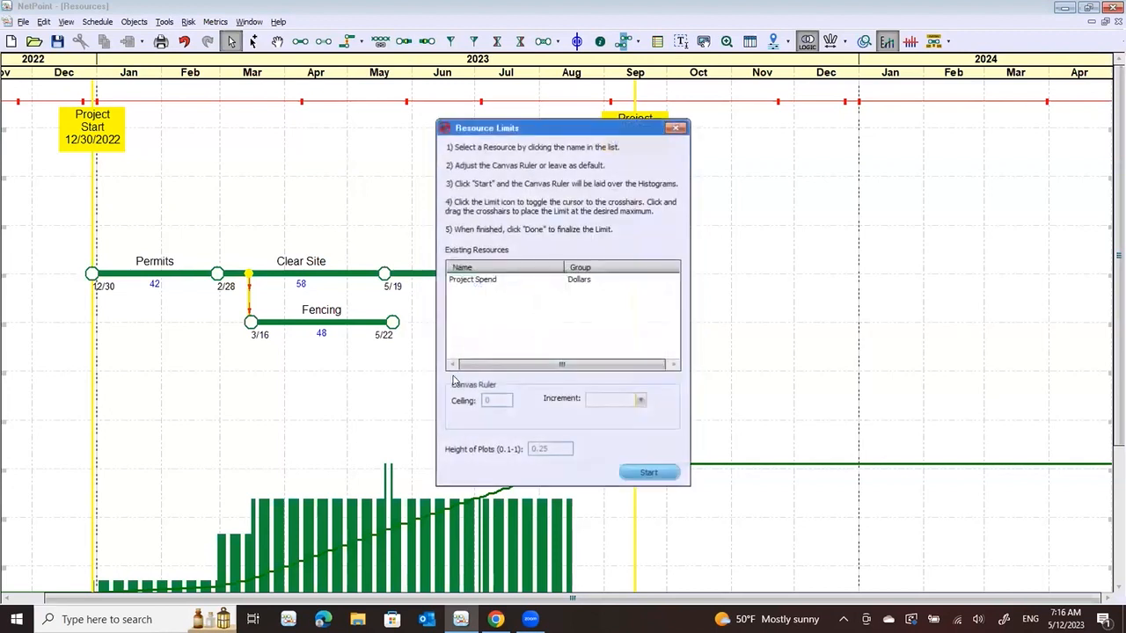
left_click(467, 280)
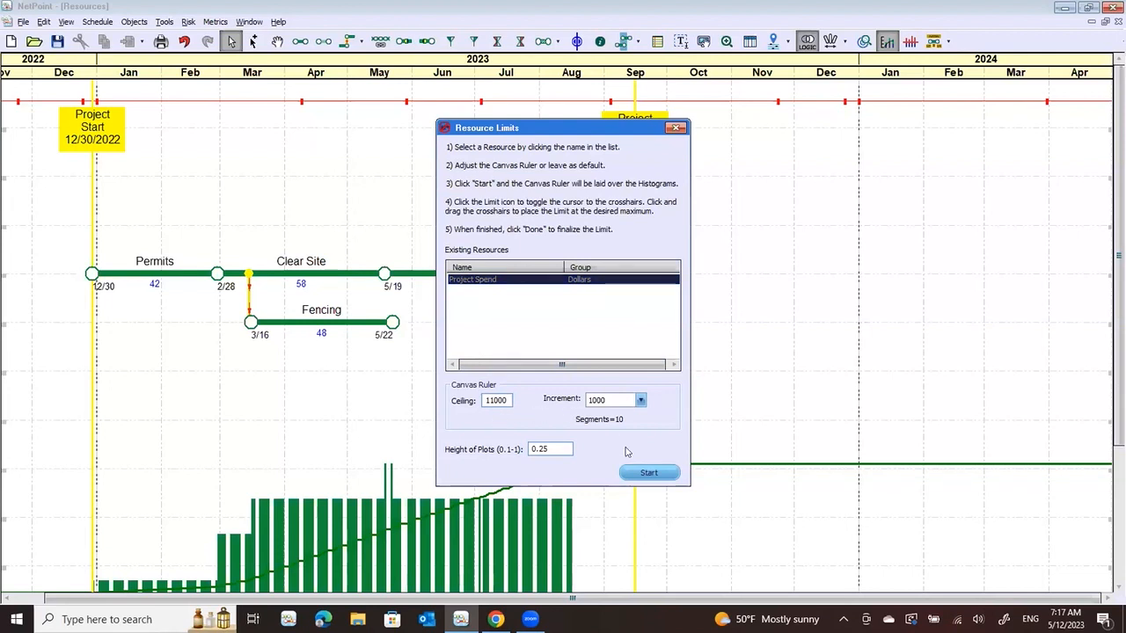
left_click(648, 472)
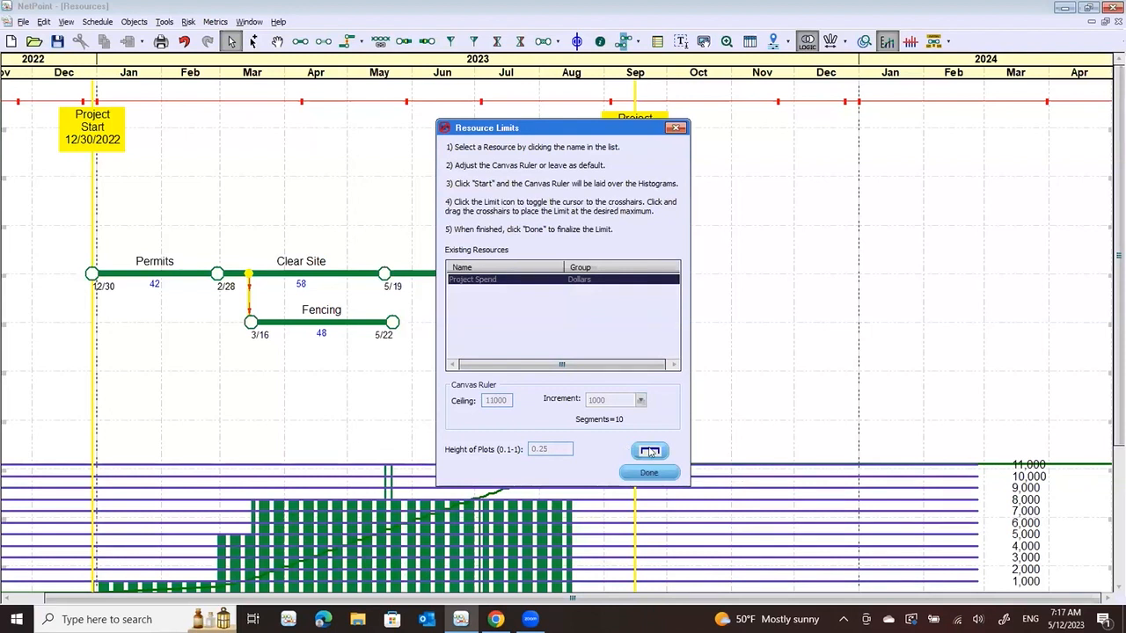
Draw a Project Spend limit of about 8,017 from 3/14 to 8/21, finalize it, and turn on the resource limit display
left_click(649, 451)
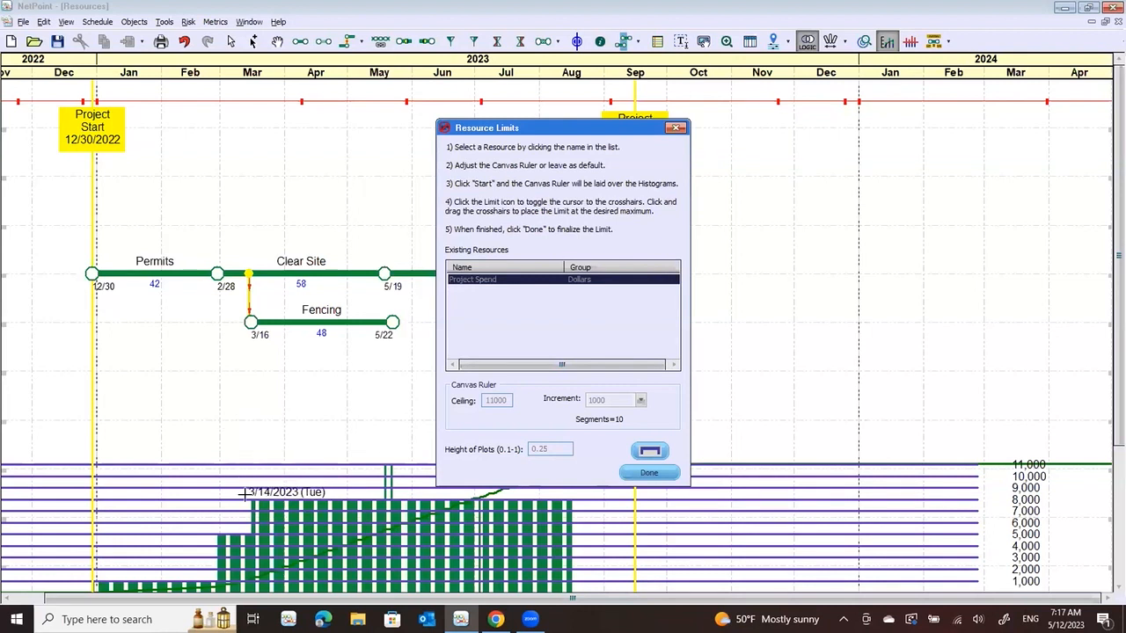
left_click_drag(246, 494, 582, 498)
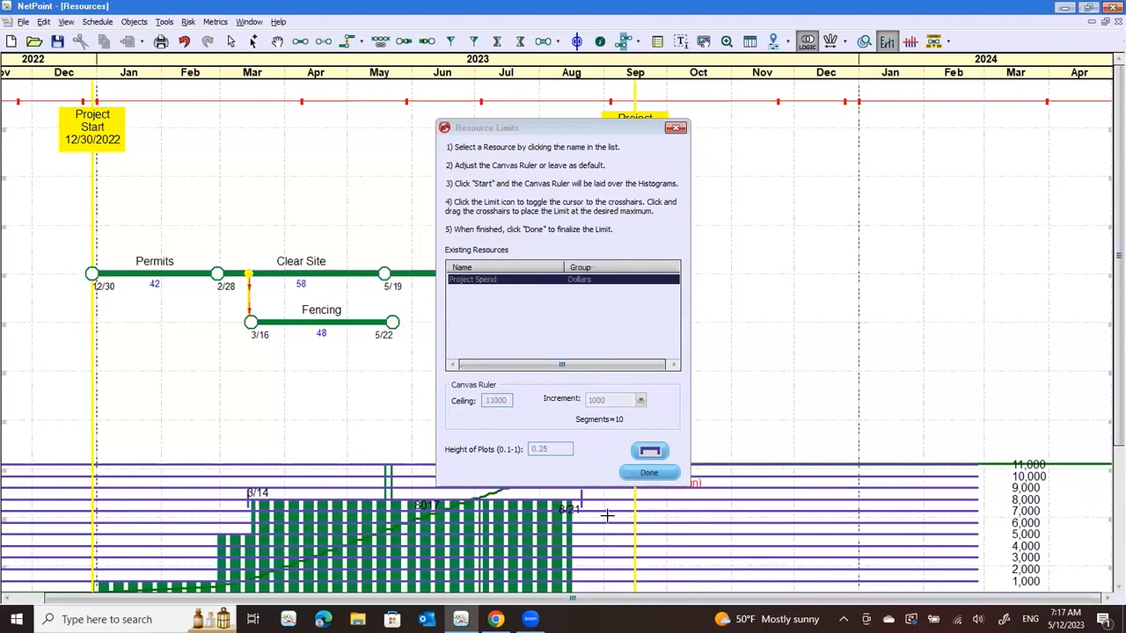
left_click(648, 473)
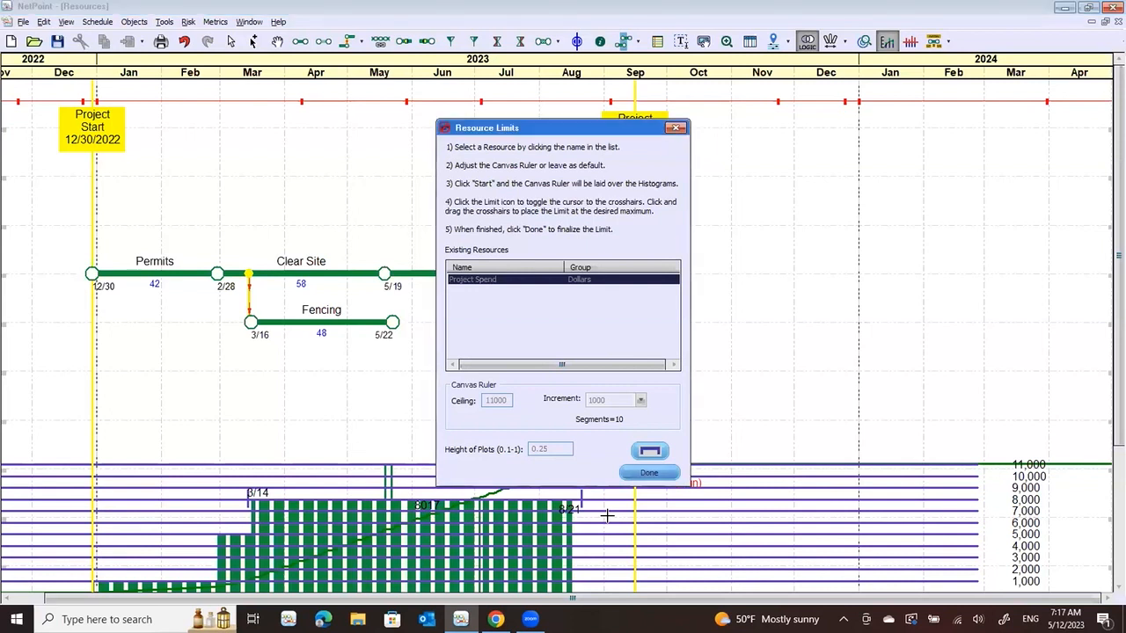
left_click(675, 128)
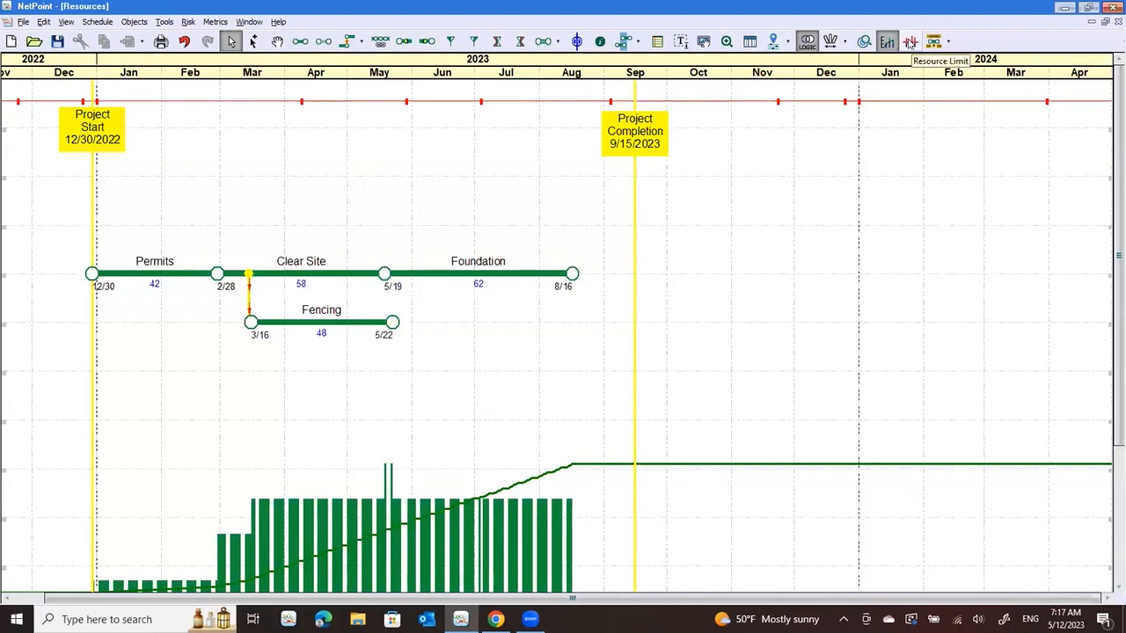
left_click(911, 41)
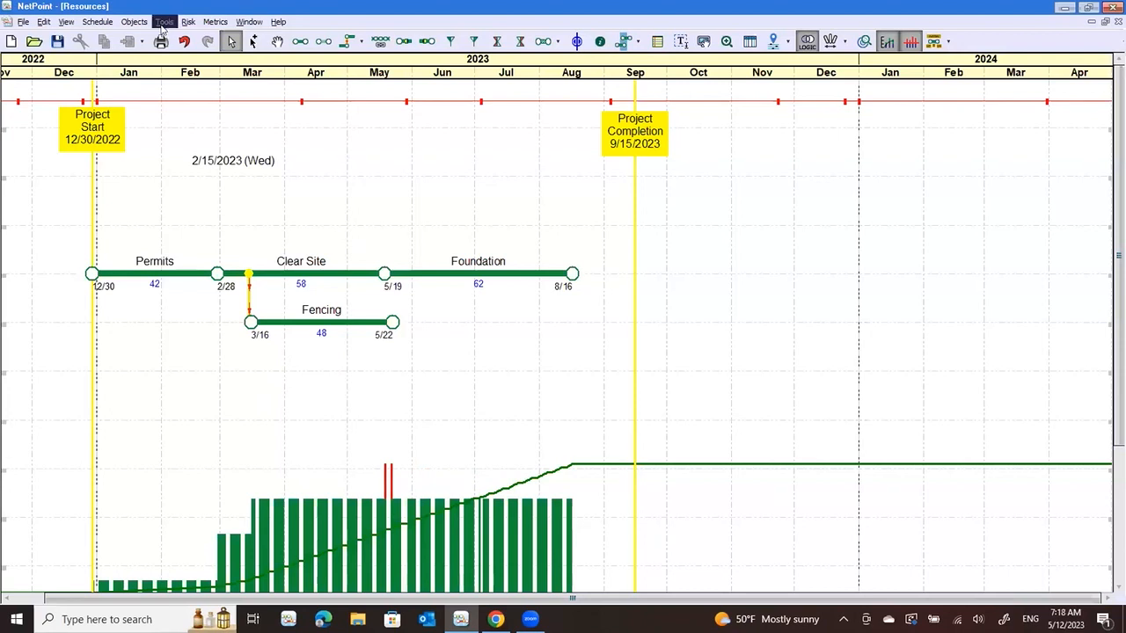
left_click(164, 22)
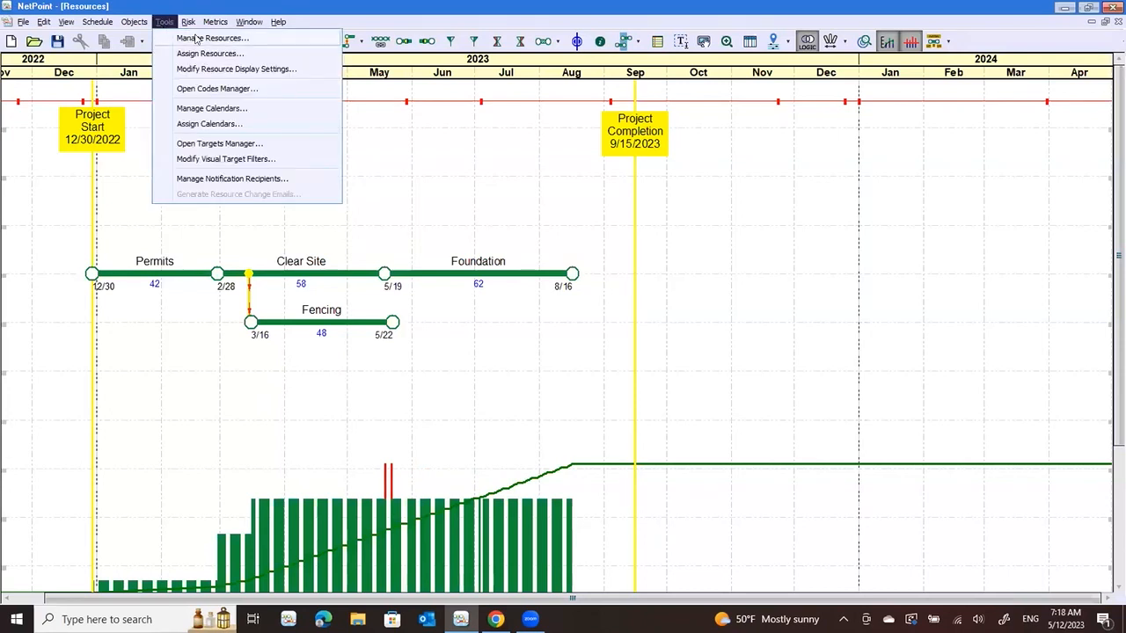
left_click(197, 39)
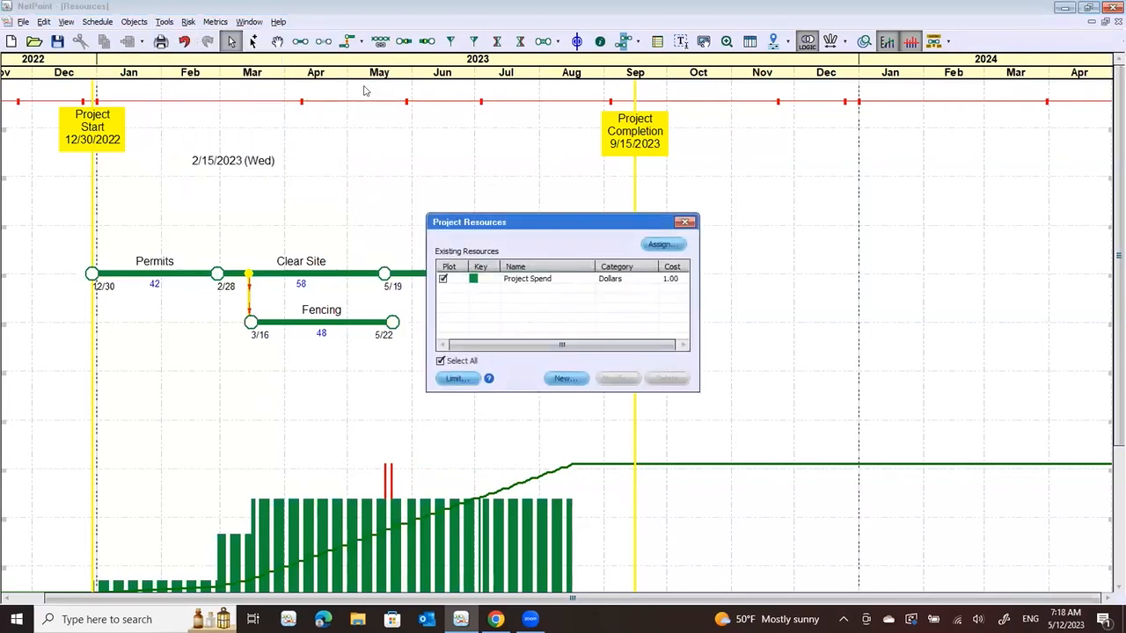
left_click(685, 222)
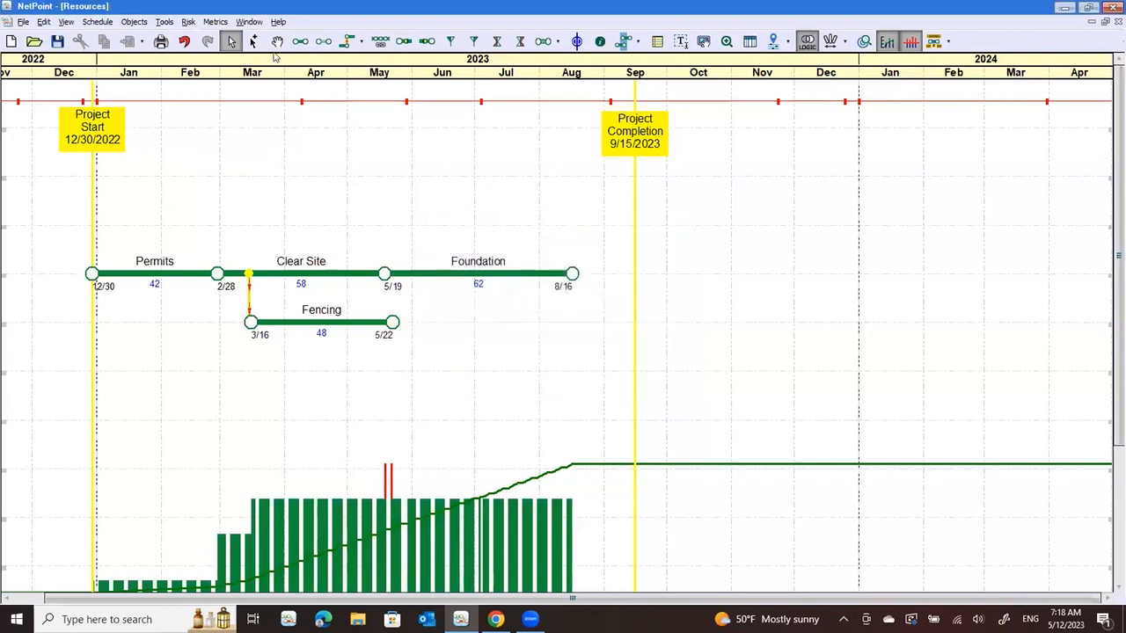
Enable limit overage information at the cursor for resource histograms and save the resource display settings
left_click(165, 22)
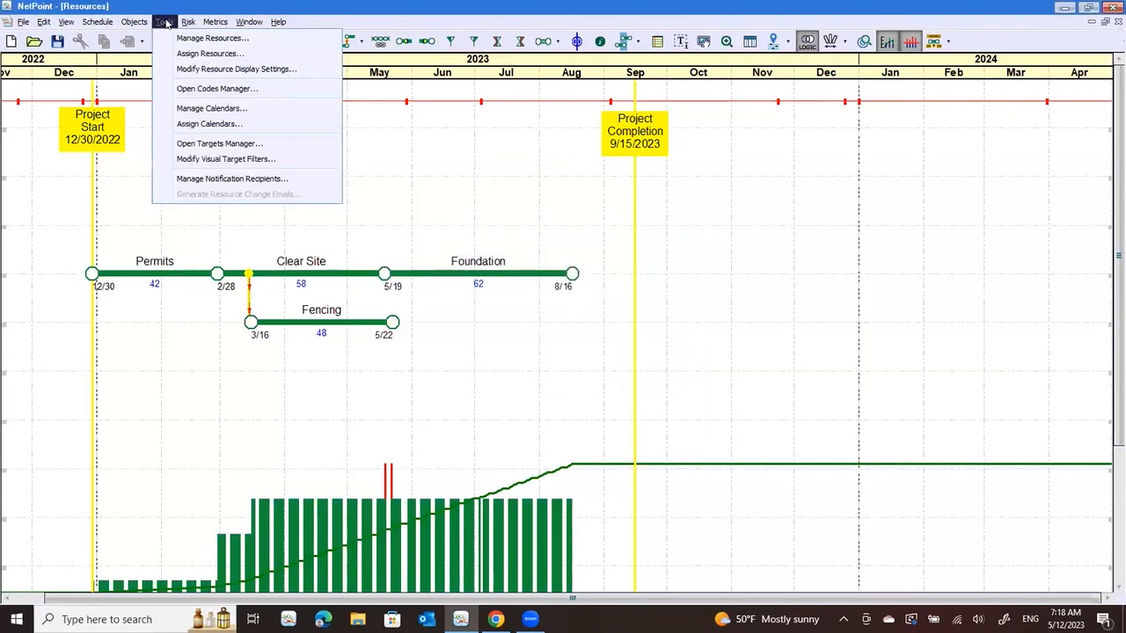
left_click(230, 70)
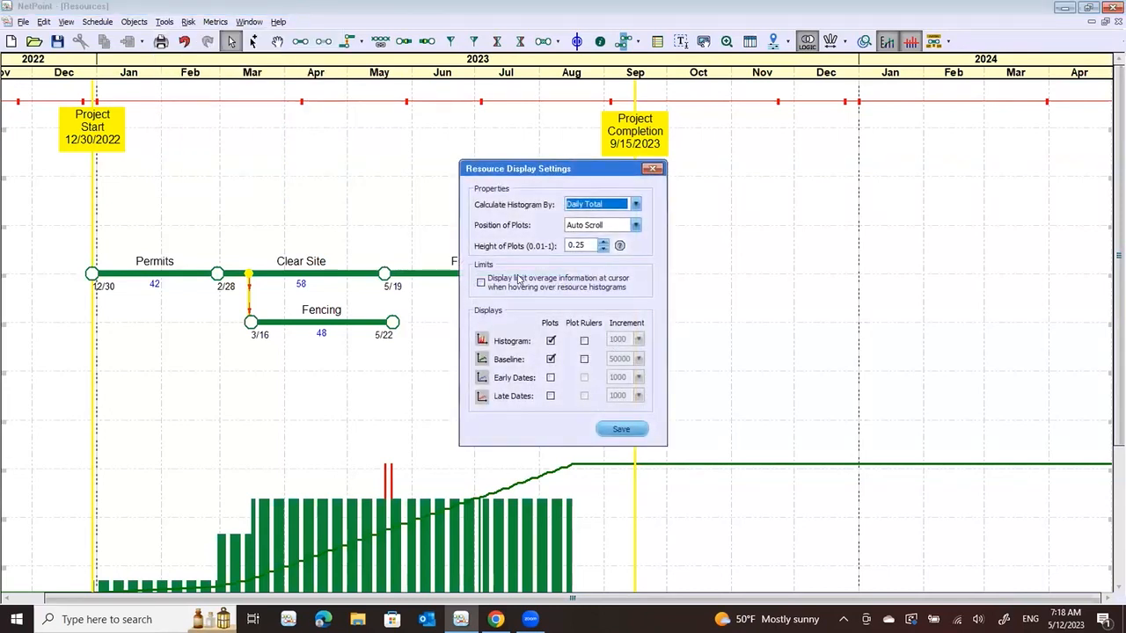
left_click(481, 283)
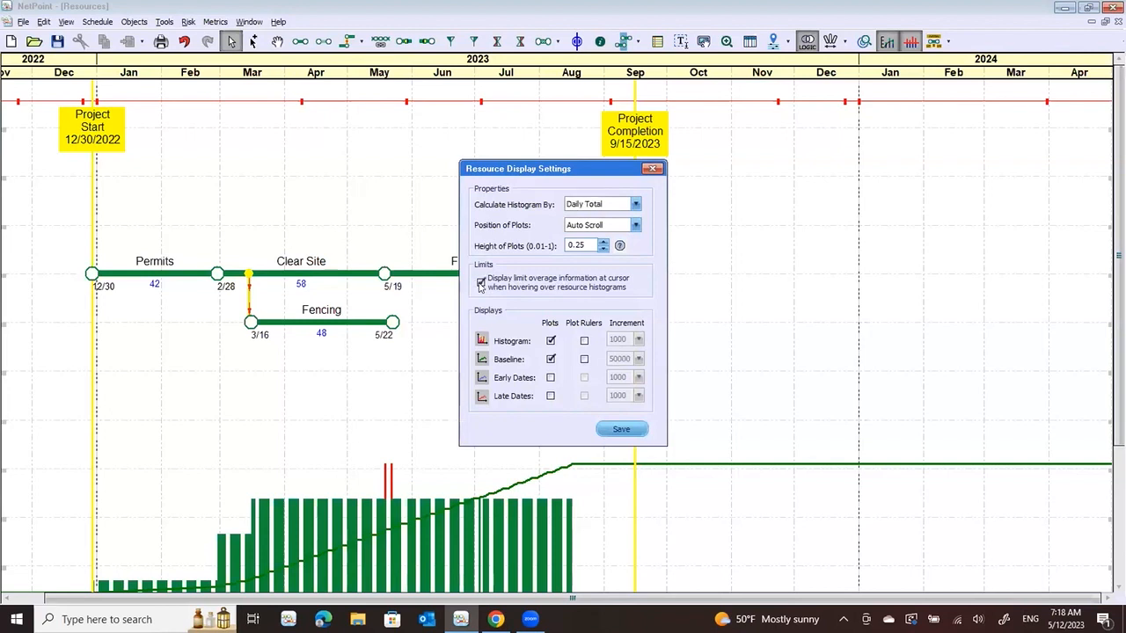
left_click(619, 429)
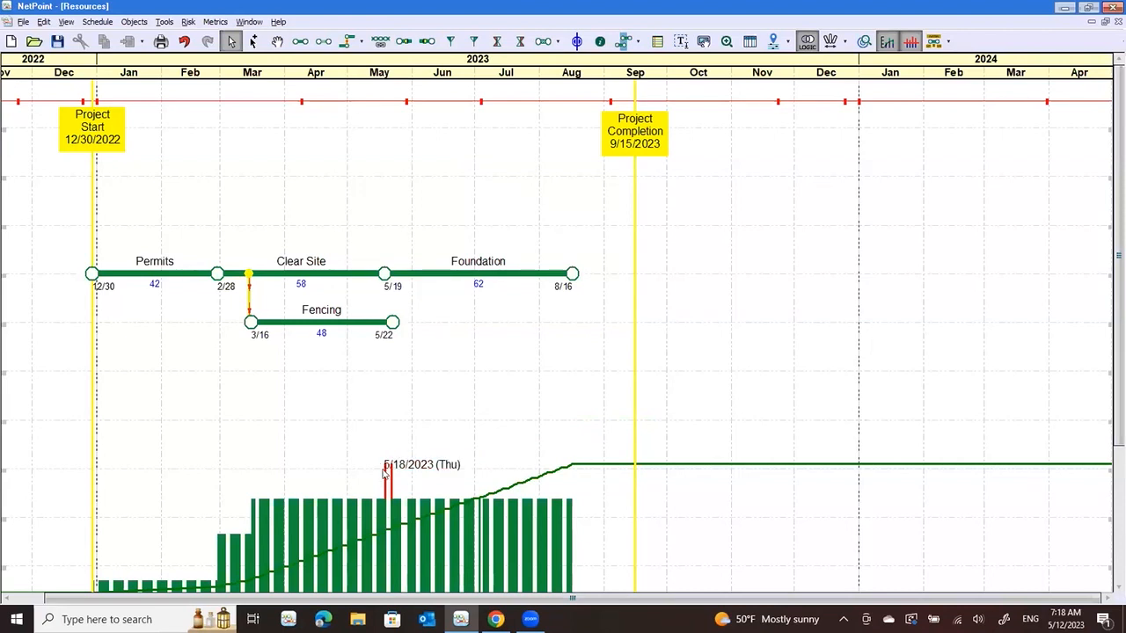
Shorten the Fencing activity to a 5/18 finish, just before Foundation begins, to remove the limit overage in May
mouse_move(387, 476)
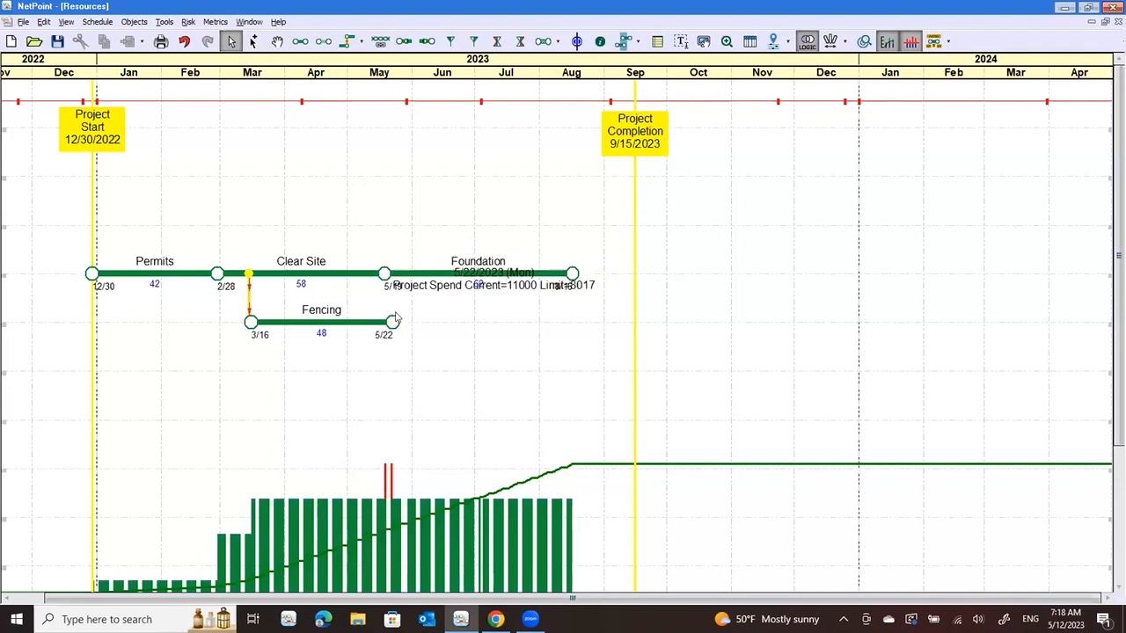
mouse_move(376, 326)
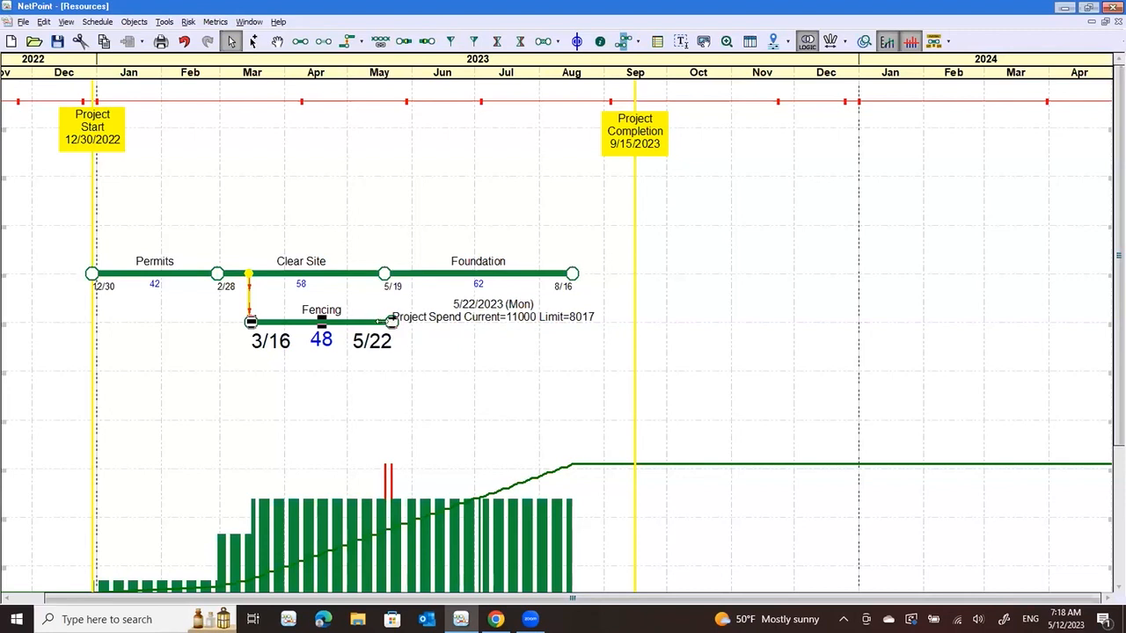
left_click_drag(392, 322, 384, 321)
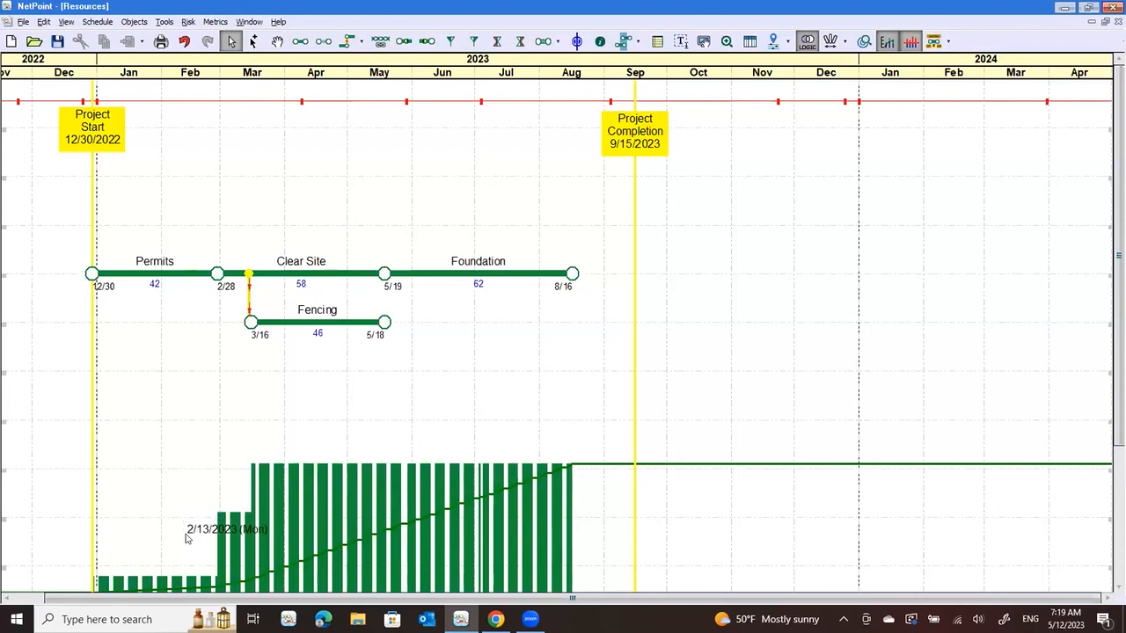
Add a yellow full-height shade object covering about 5/20 to 6/30, keeping Variable orientation, Snap to Period edges and Regular Object behavior
left_click(622, 41)
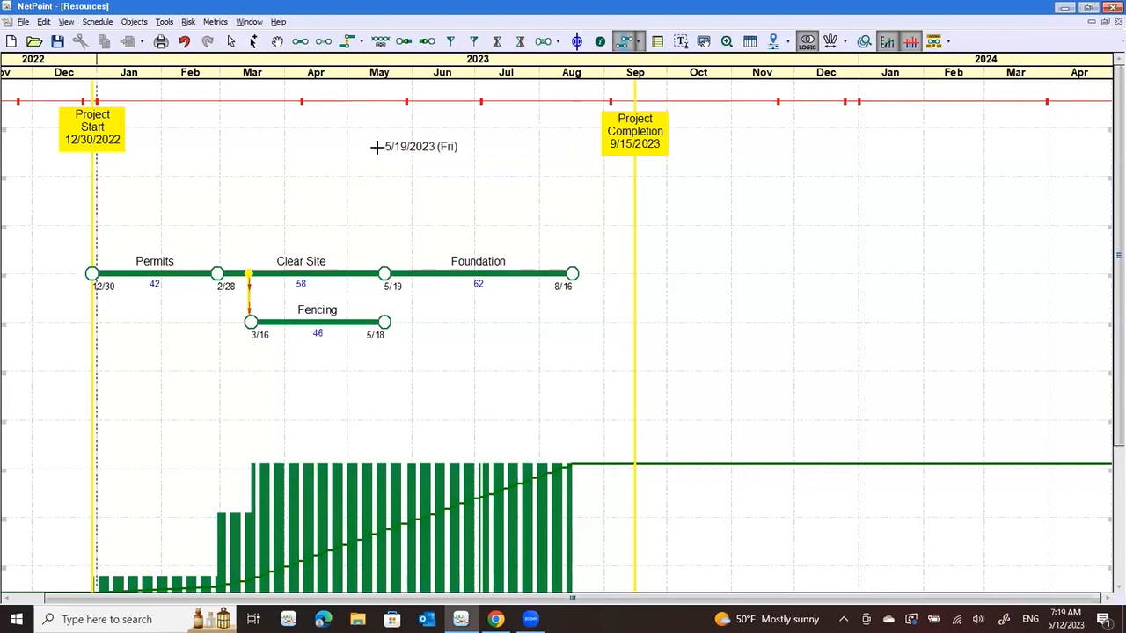
mouse_move(382, 112)
left_mouse_down()
mouse_move(458, 226)
mouse_move(472, 591)
left_mouse_up()
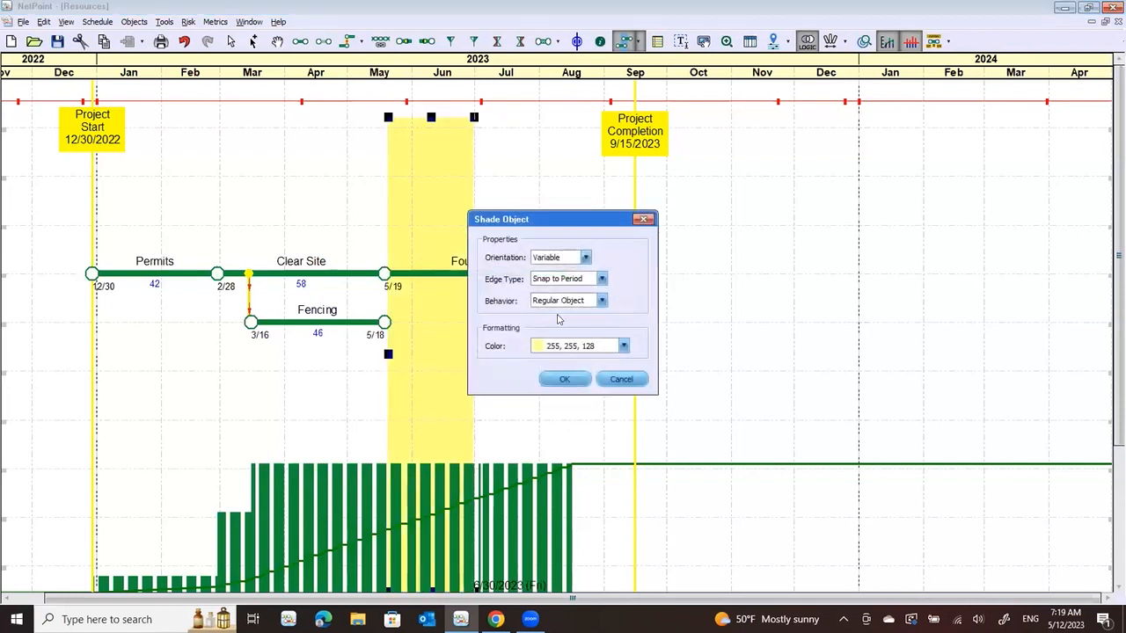
left_click(565, 380)
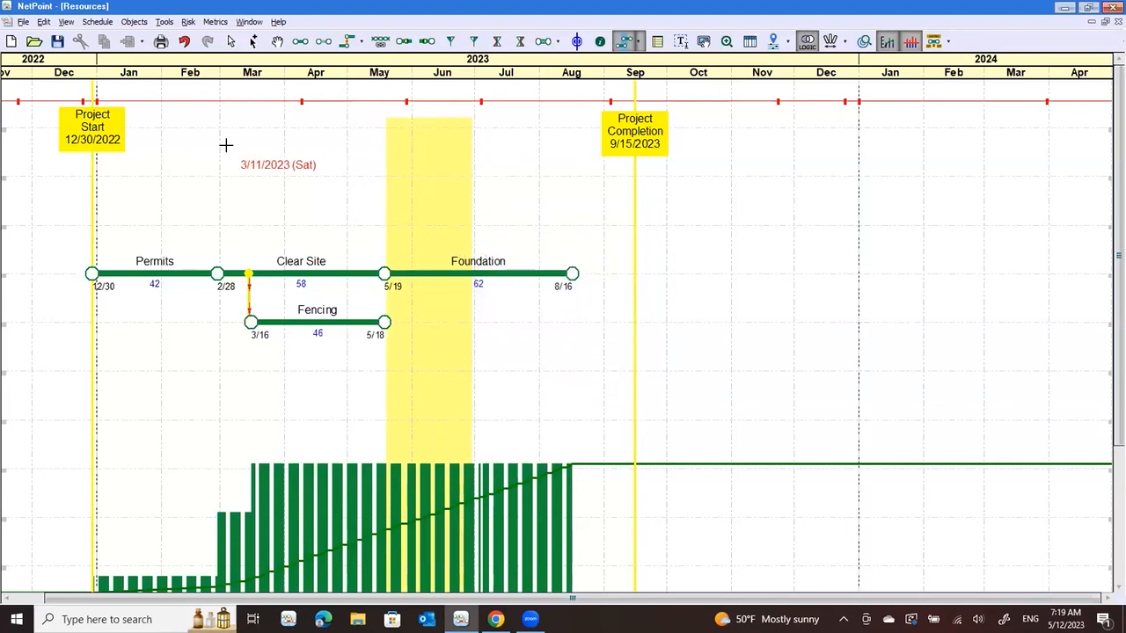
left_click(231, 42)
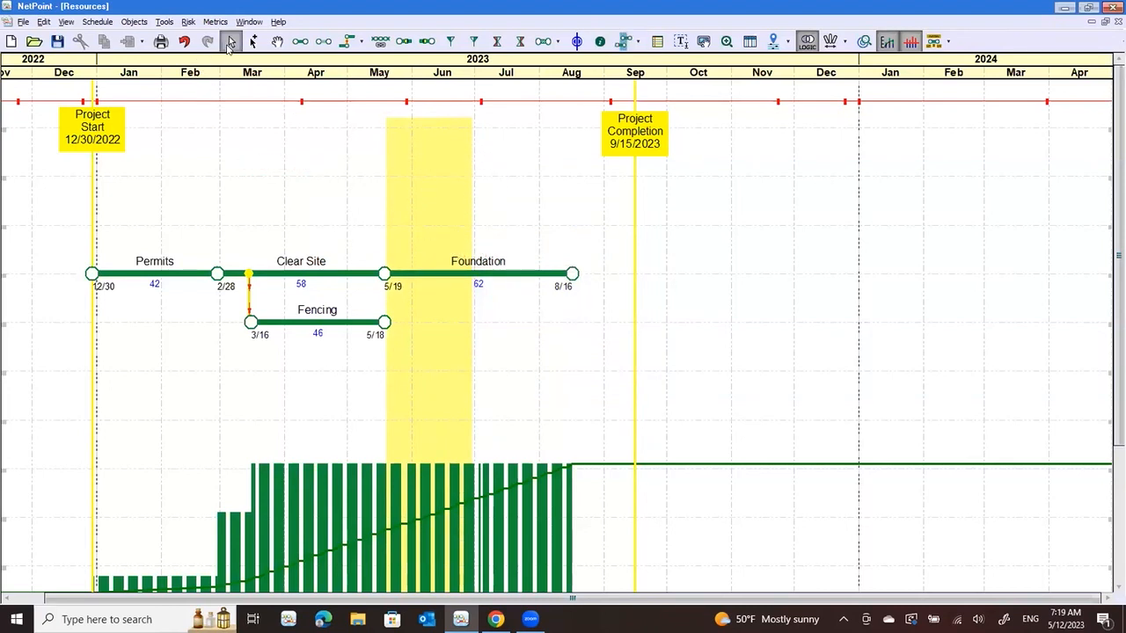
Shift the Foundation activity past the shaded period to start at about 7/3
left_click(545, 275)
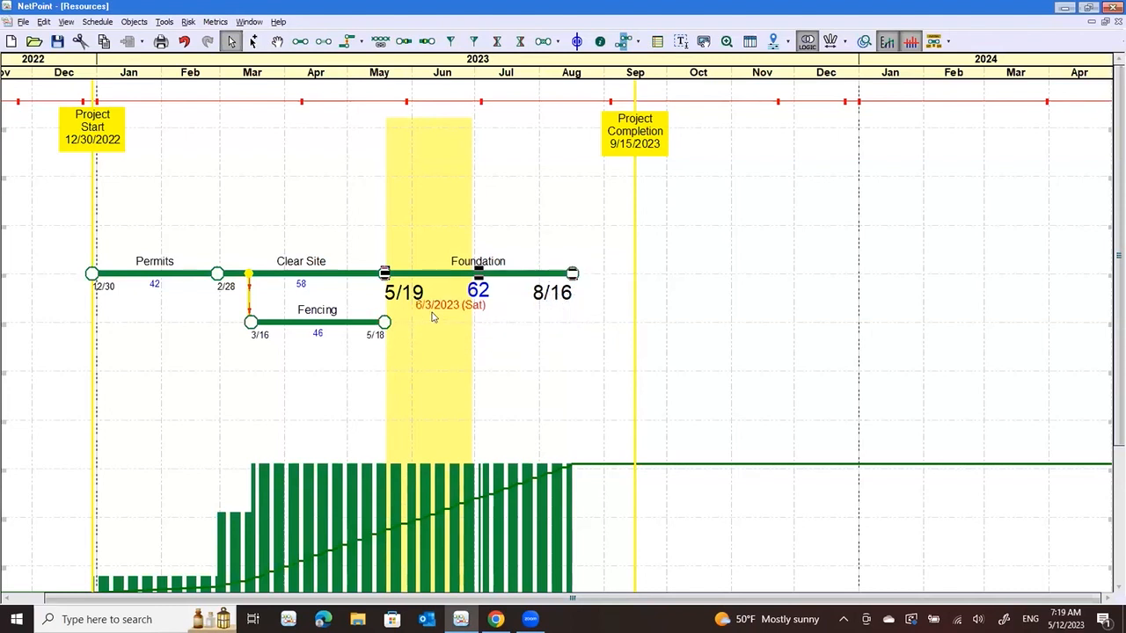
left_click_drag(400, 280, 498, 286)
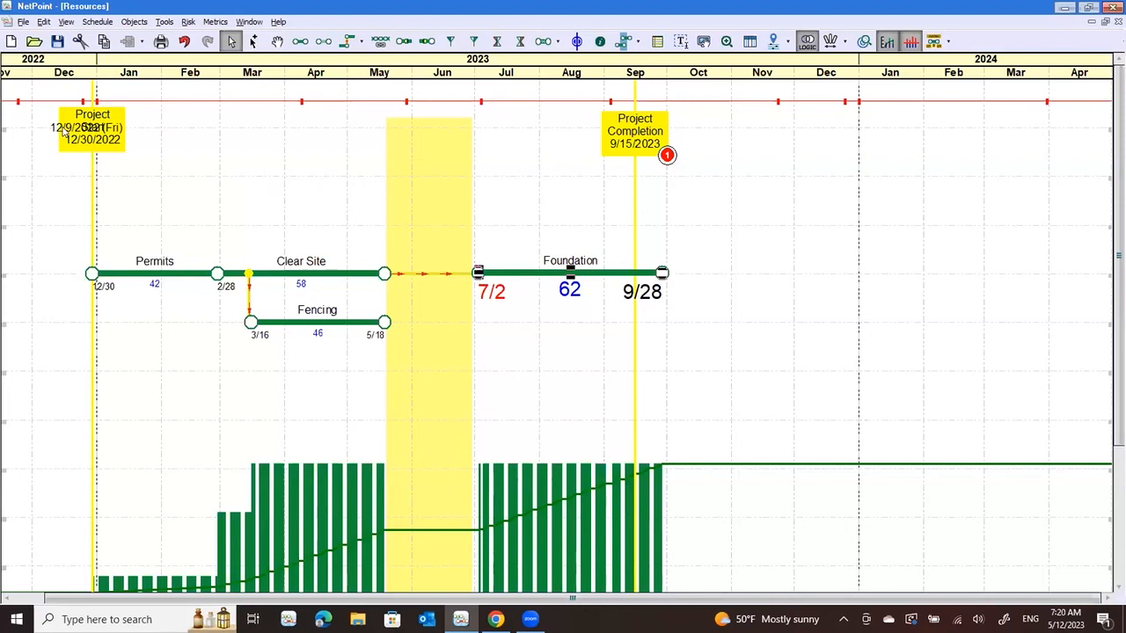
Shift the project start earlier to 12/8/2022 and move Foundation to start on 4/27, directly after Clear Site
left_click_drag(50, 128, 36, 129)
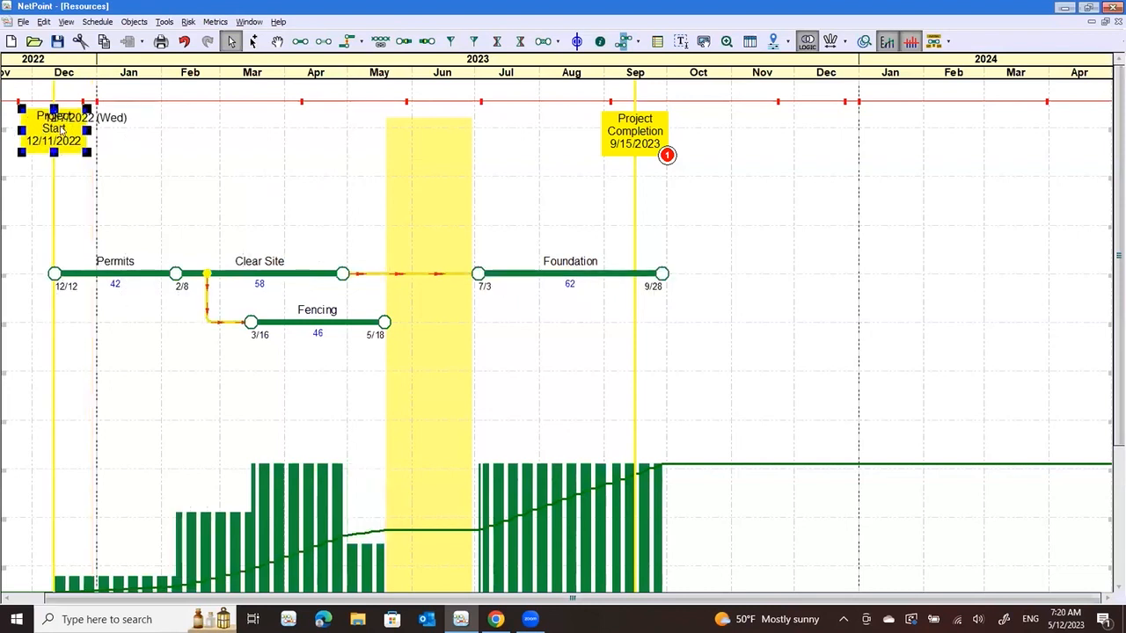
left_click_drag(526, 278, 401, 278)
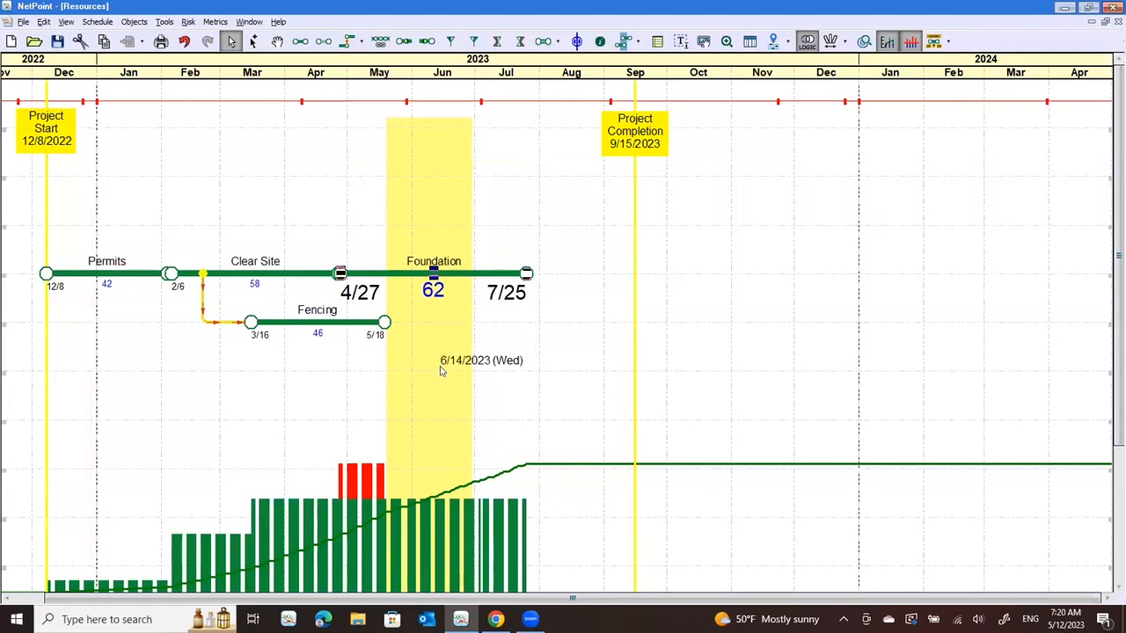
left_click(511, 366)
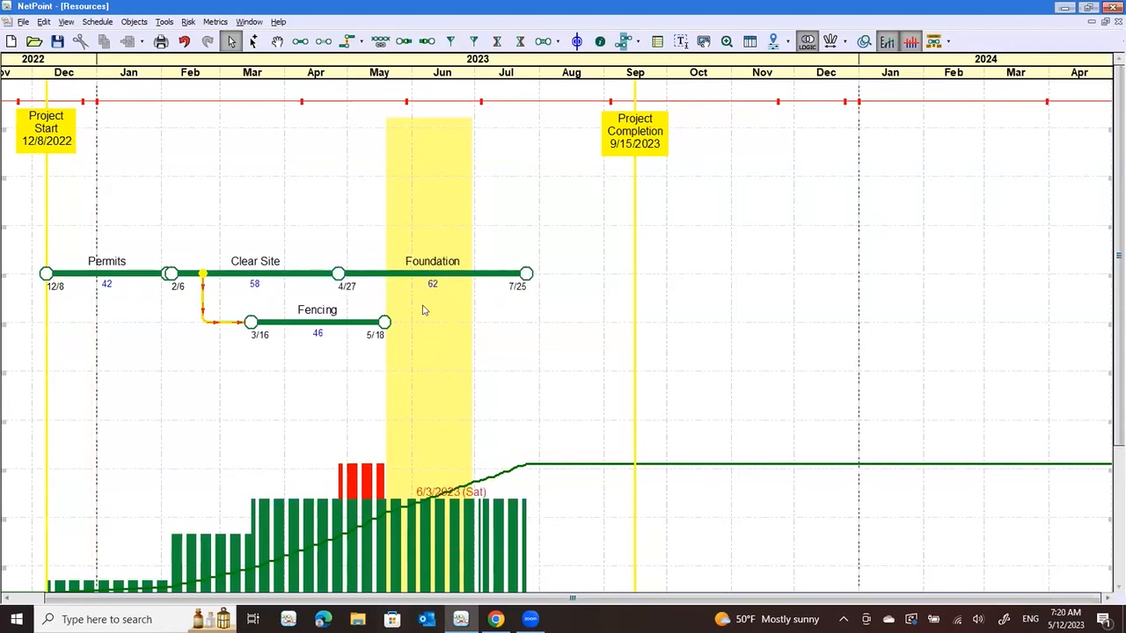
Split the Foundation activity after 5/18/2023 into Start Foundation and Comp Foundation, allocating per-duration resources proportionally
right_click(383, 277)
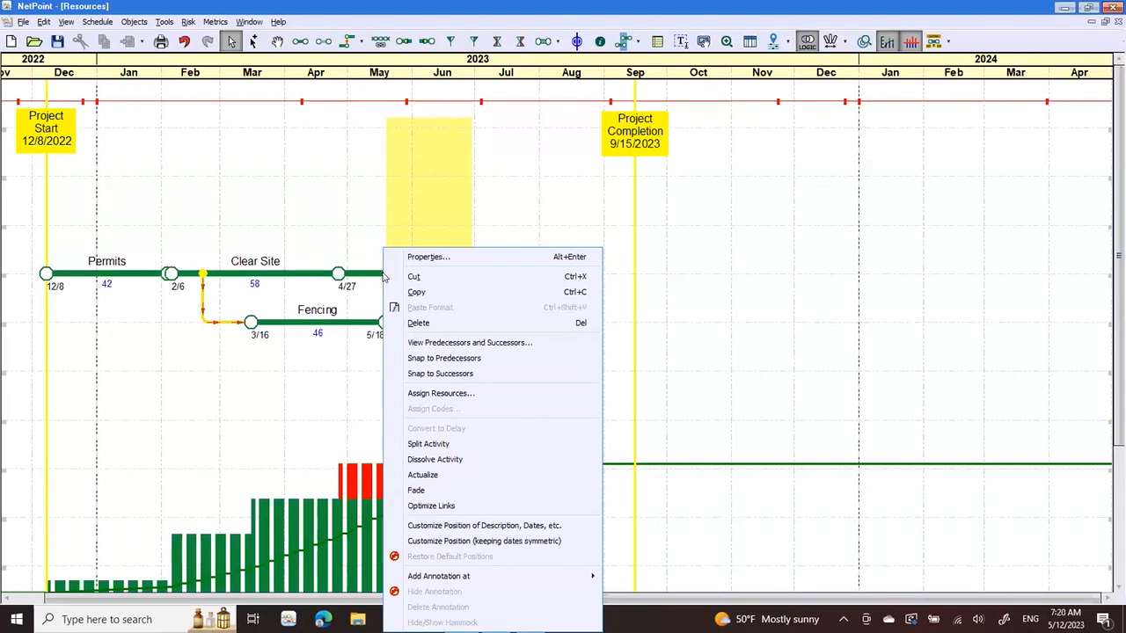
left_click(422, 445)
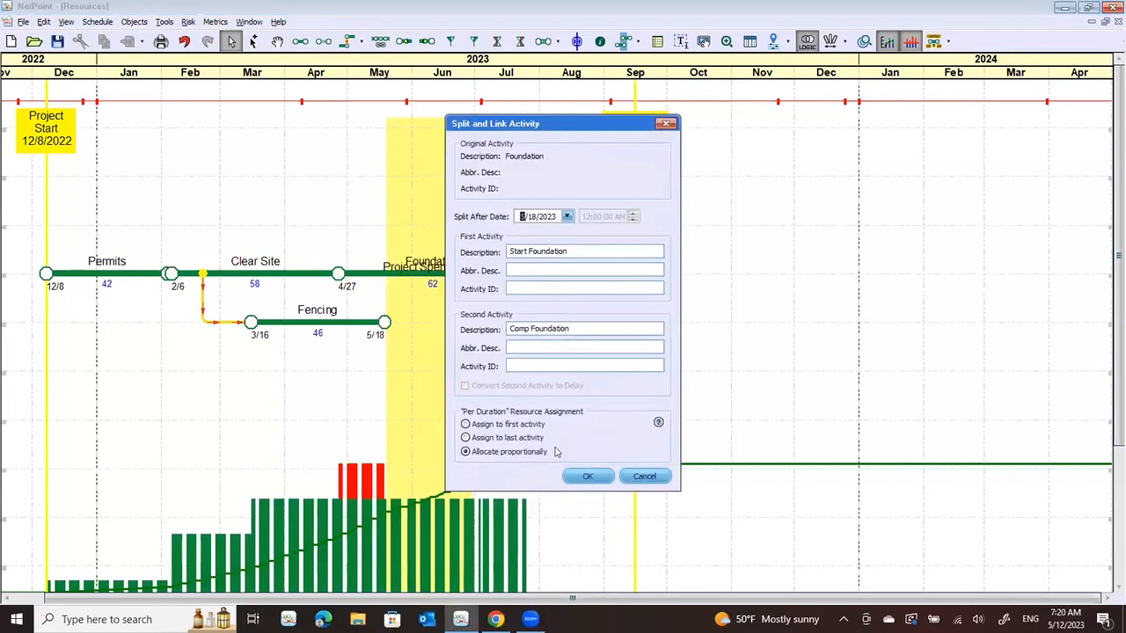
left_click(586, 476)
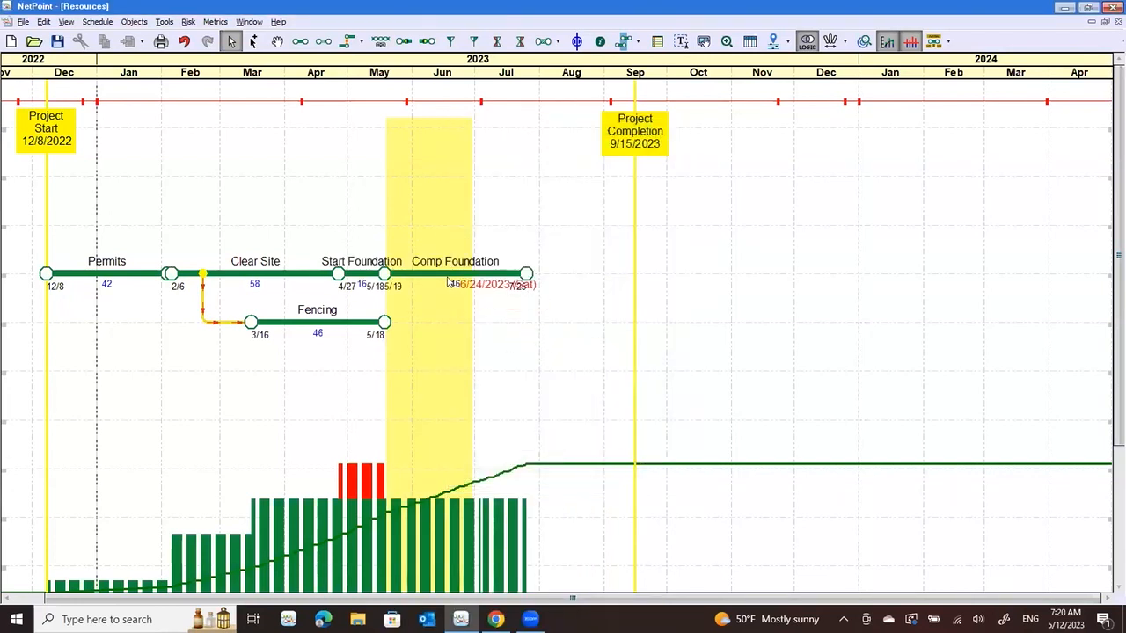
Move Comp Foundation past the shaded period to start on 7/5, and move Fencing earlier to start on 2/22
left_click(454, 273)
left_click_drag(478, 269, 533, 344)
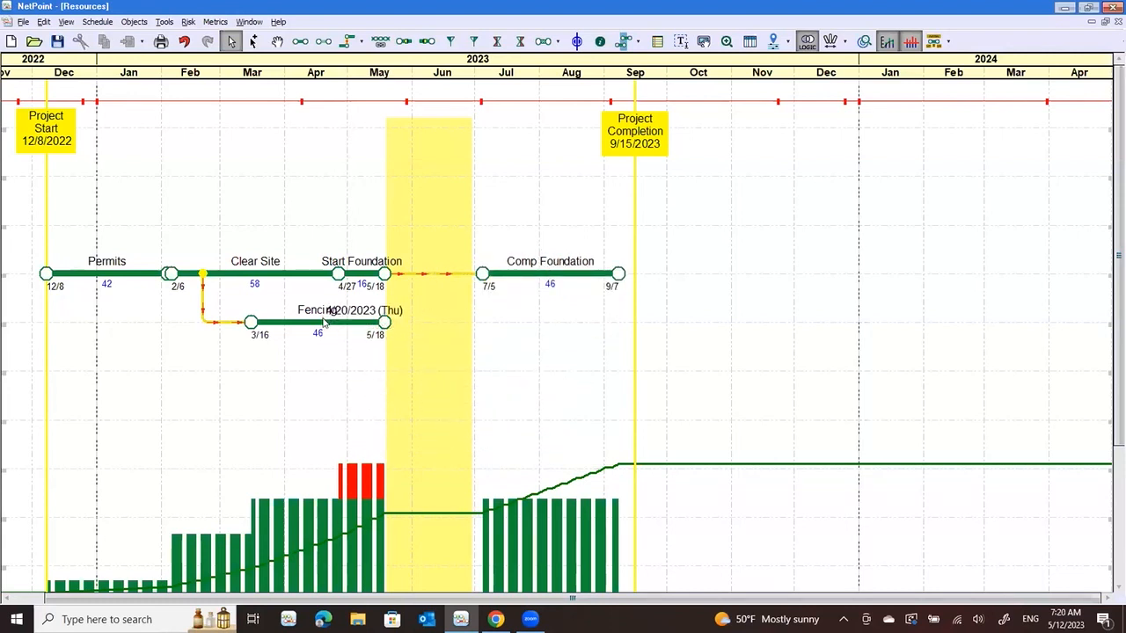
mouse_move(323, 320)
left_mouse_down()
mouse_move(310, 322)
mouse_move(325, 324)
left_mouse_up()
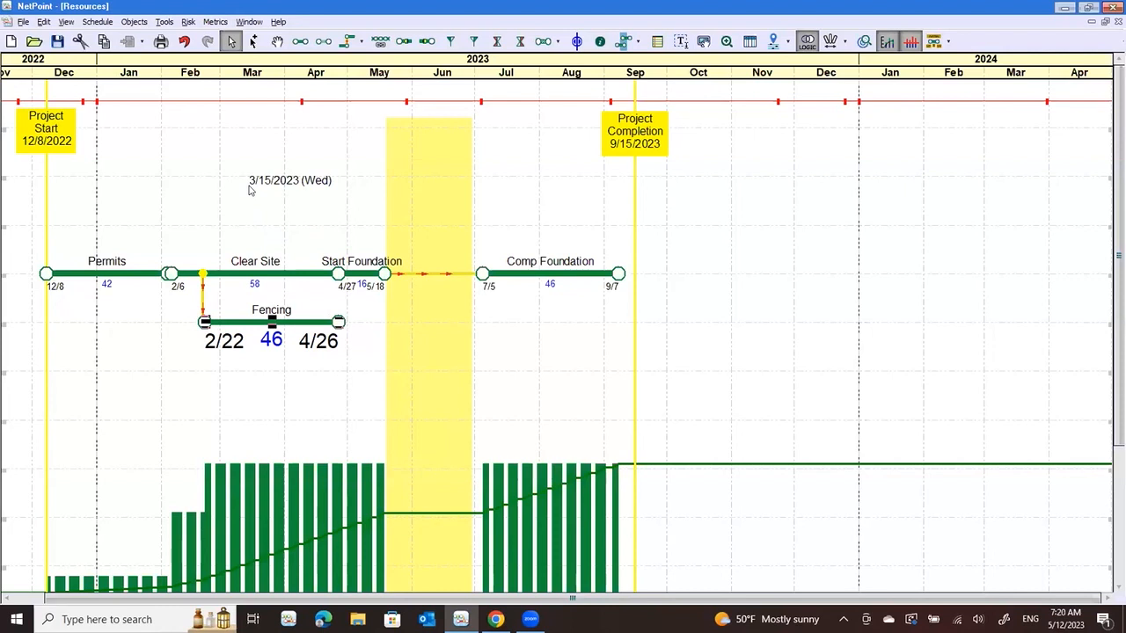
Switch to the Target Mode schedule and turn on Visual Target Mode, placing its filters dialog clear of the early activities
left_click(246, 22)
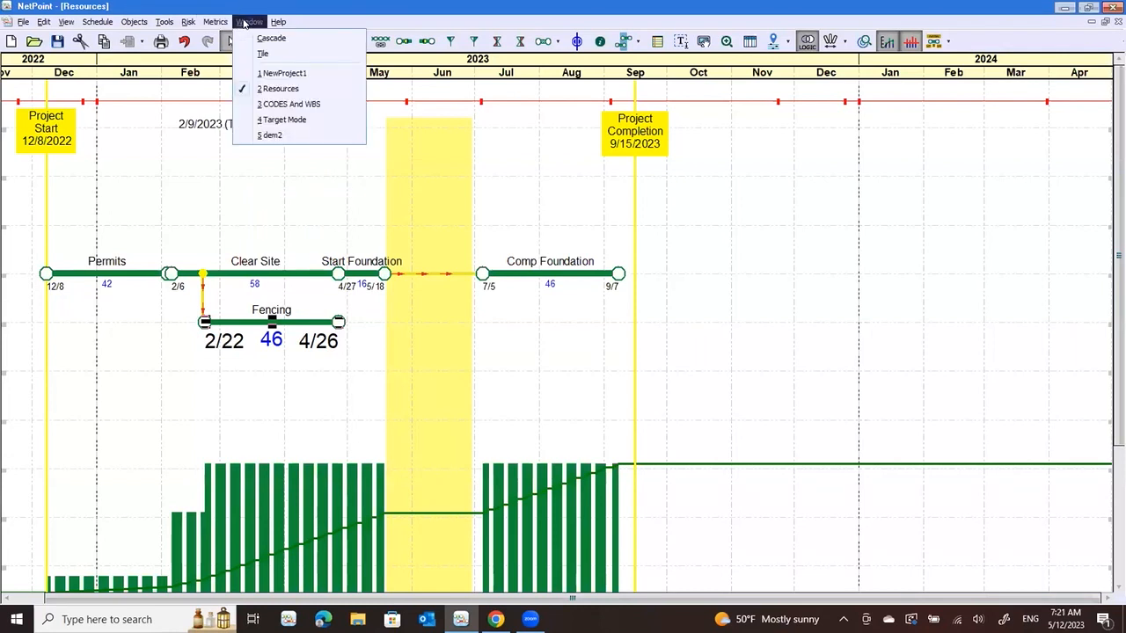
left_click(271, 120)
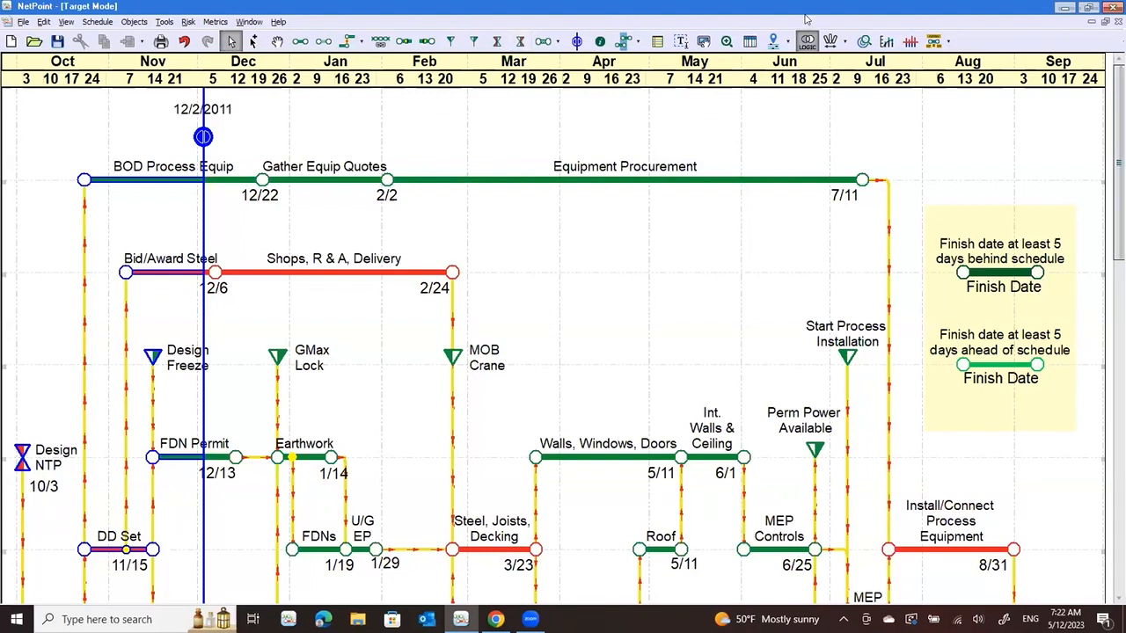
left_click(866, 46)
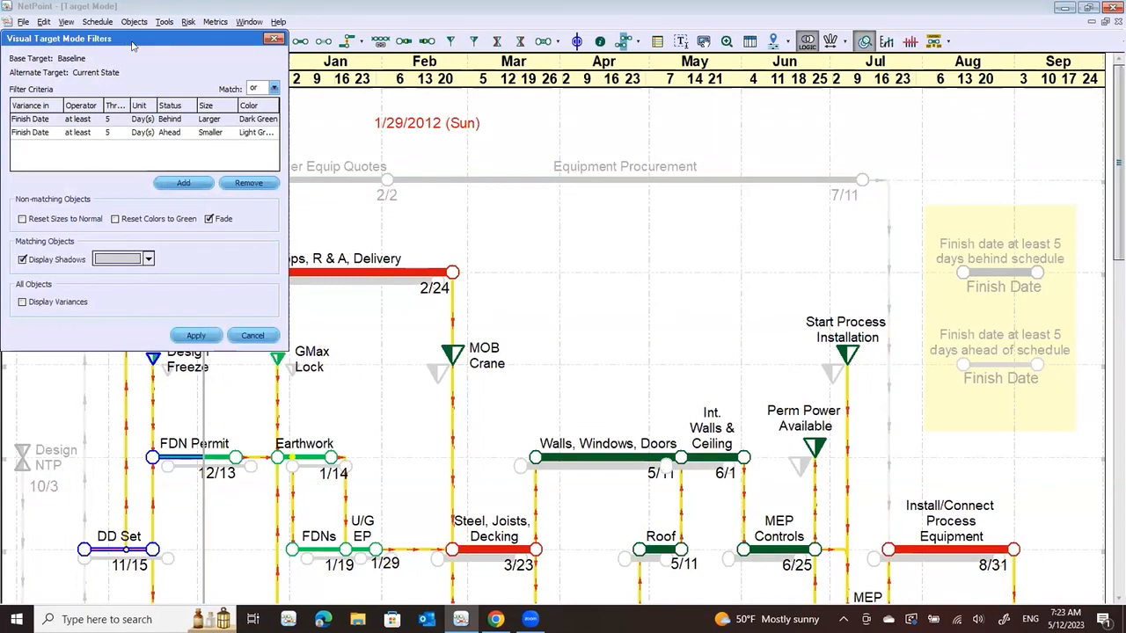
left_click_drag(132, 45, 682, 81)
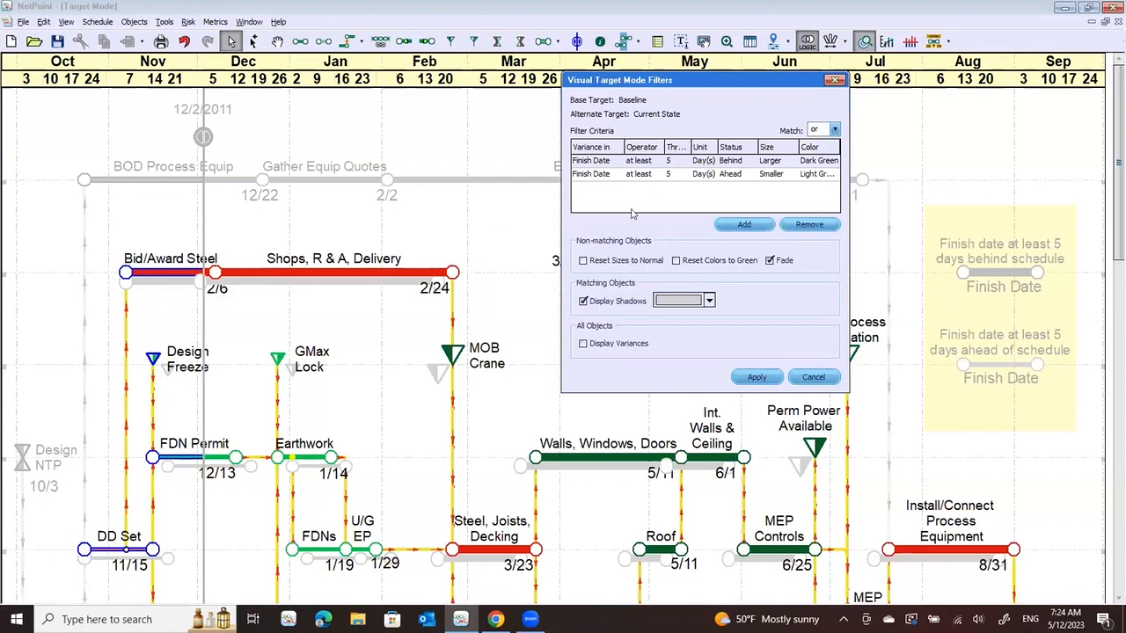
Check the variance types for the Ahead criterion, keep Finish Date, and apply the visual target filters
left_click(585, 174)
left_click(583, 176)
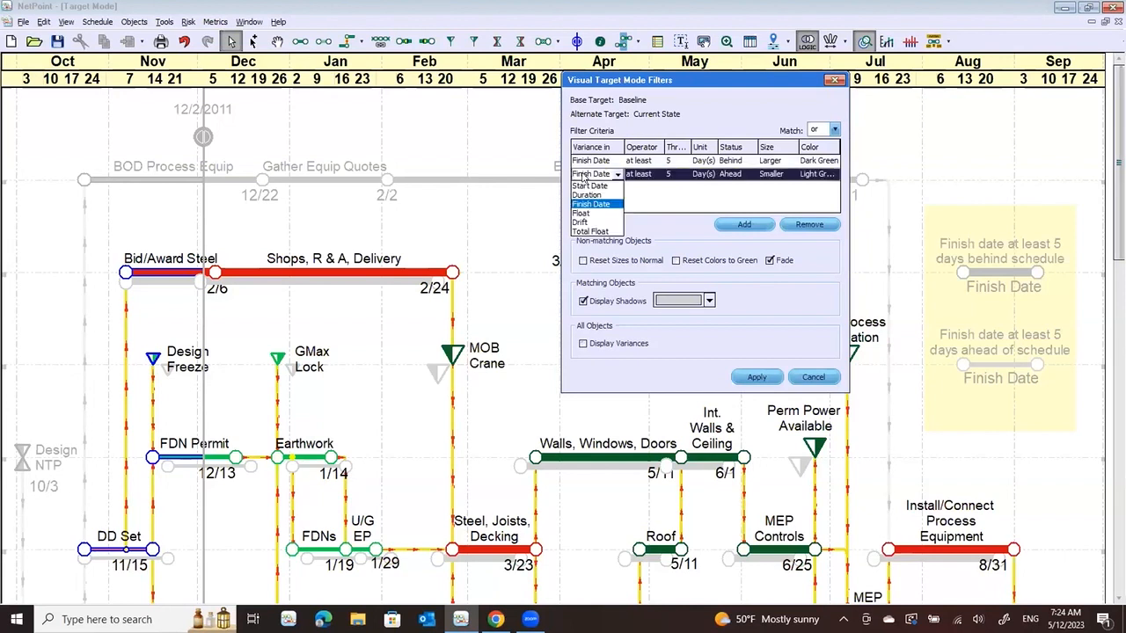
left_click(698, 202)
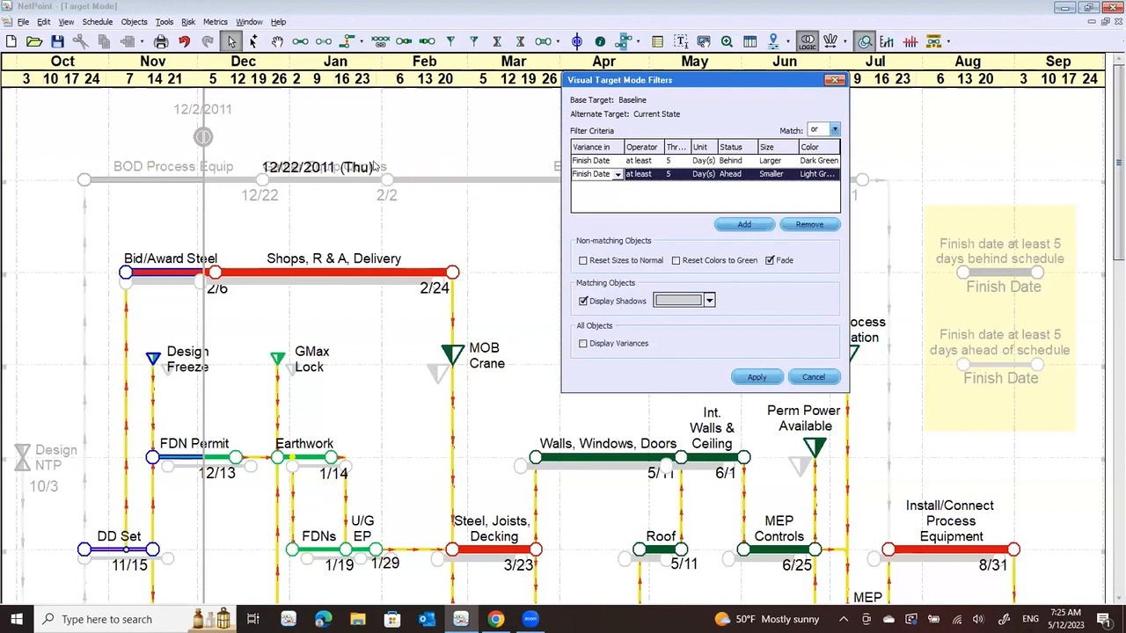
left_click(767, 377)
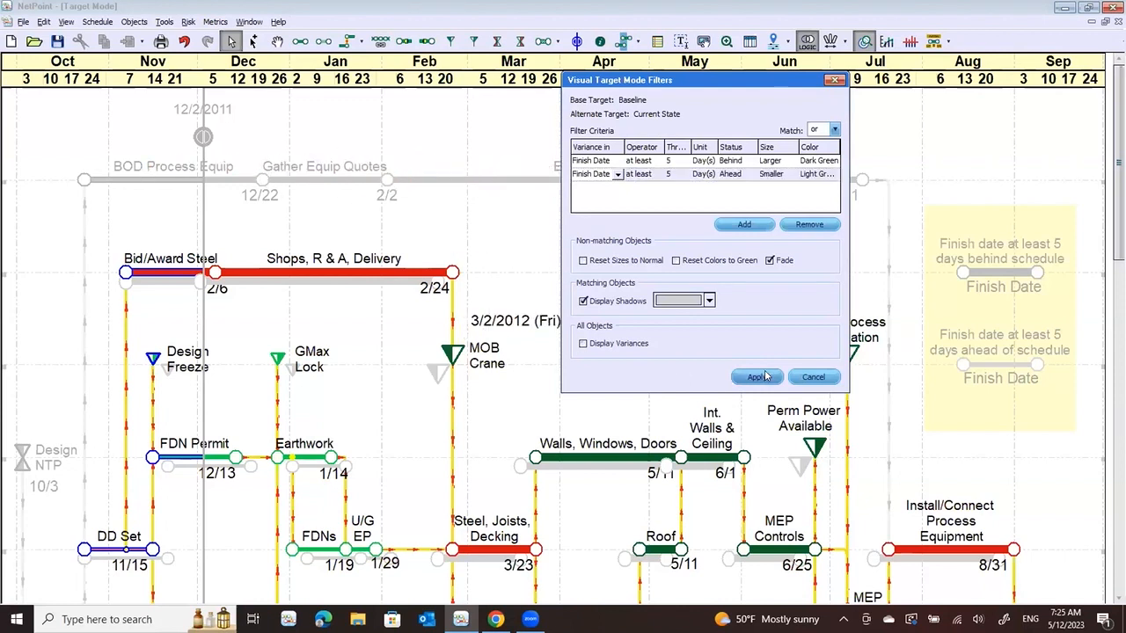
left_click(836, 81)
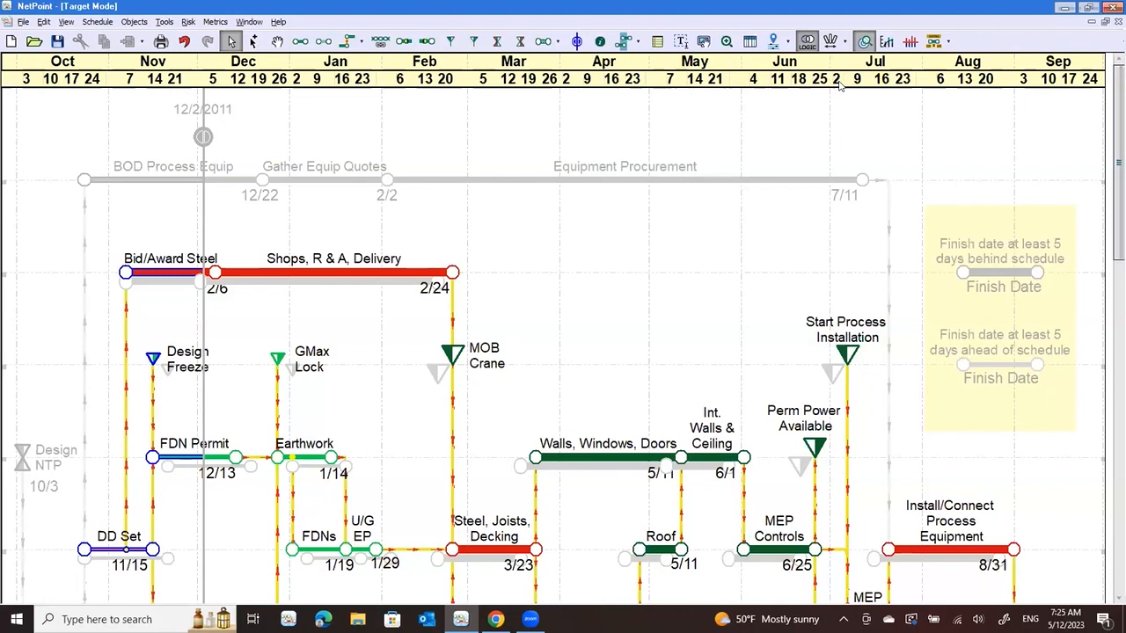
Try an earlier 7/1 finish for the Power/Lighting/Low Voltage activity, and return it to 7/6
mouse_move(457, 266)
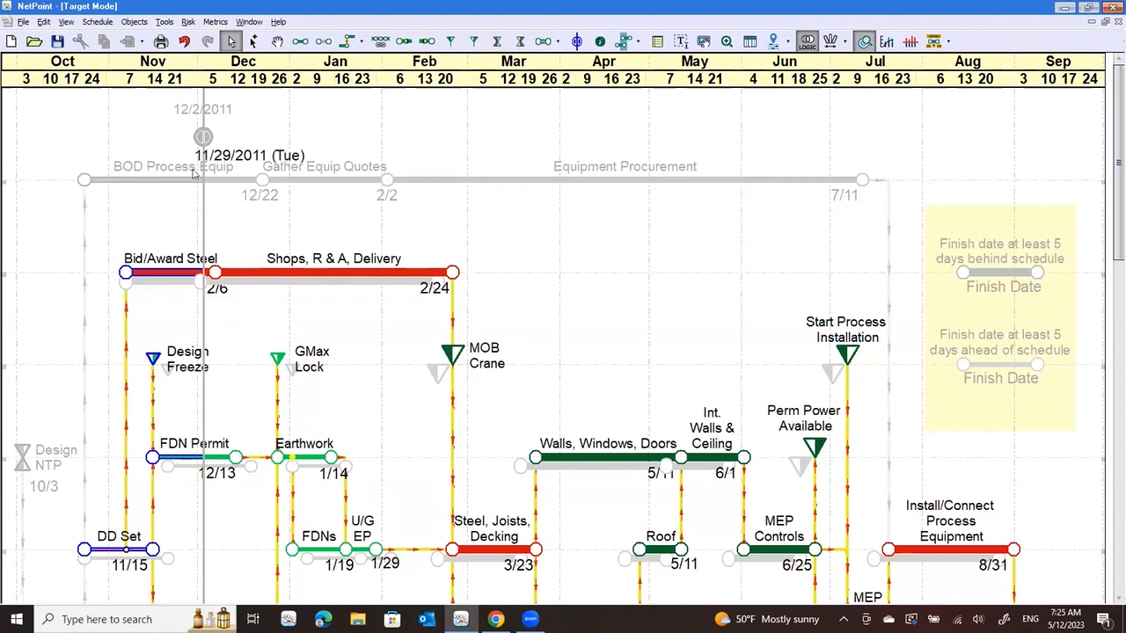
left_click_drag(207, 279, 218, 274)
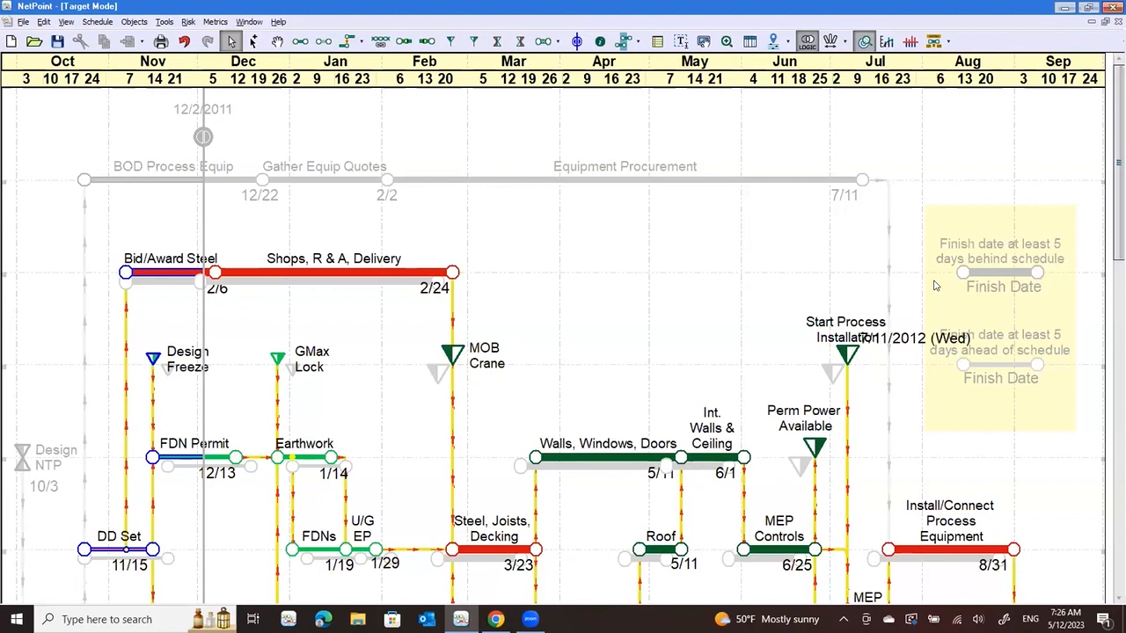
scroll(1051, 176, "down", 3)
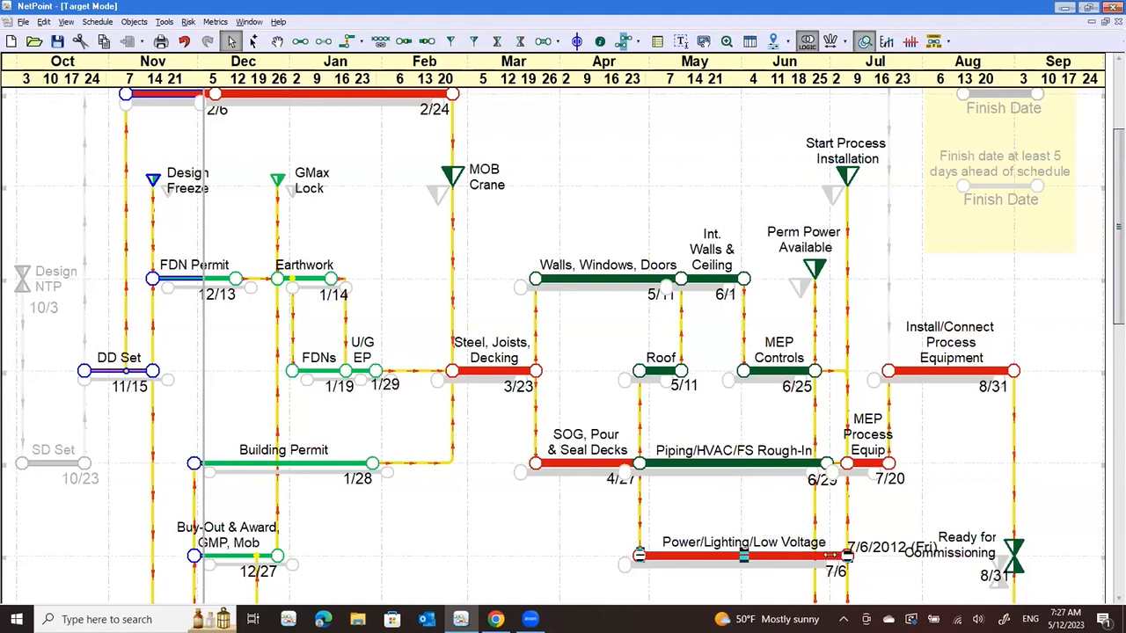
left_click_drag(831, 554, 828, 555)
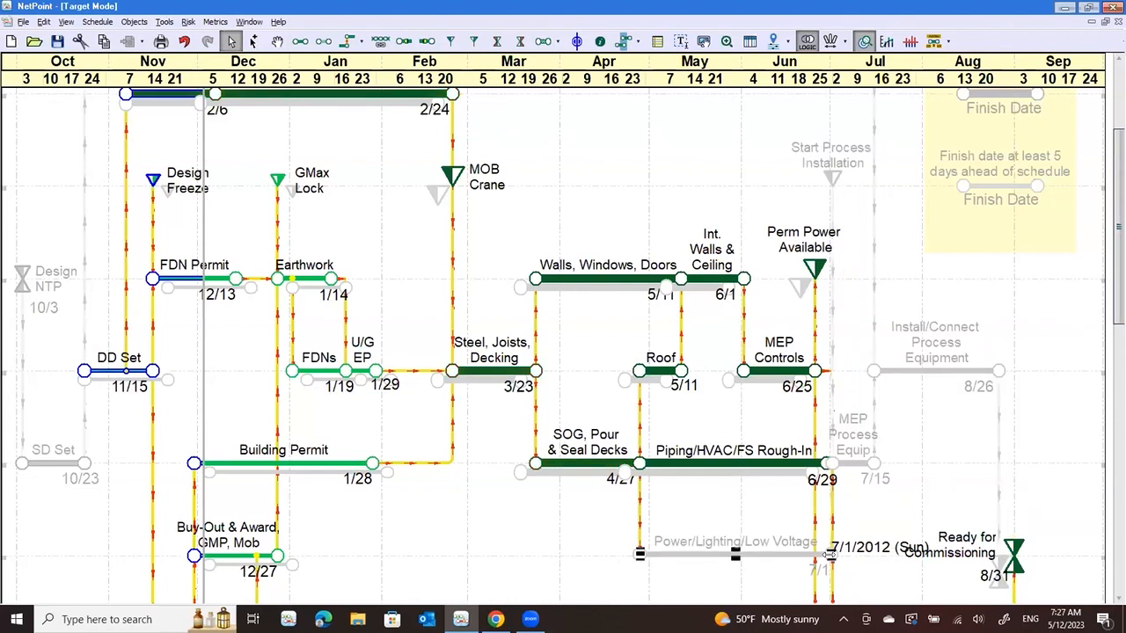
left_click_drag(829, 554, 845, 552)
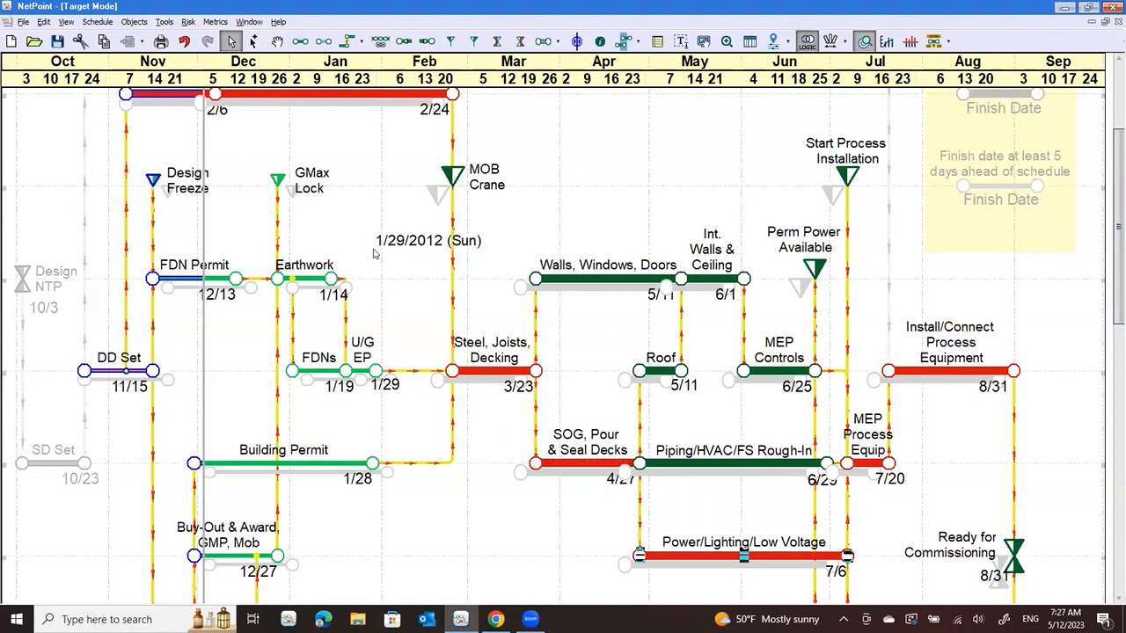
Switch to the CODES And WBS schedule and briefly select the activities from Permits through Foundation, including Fencing
left_click(250, 22)
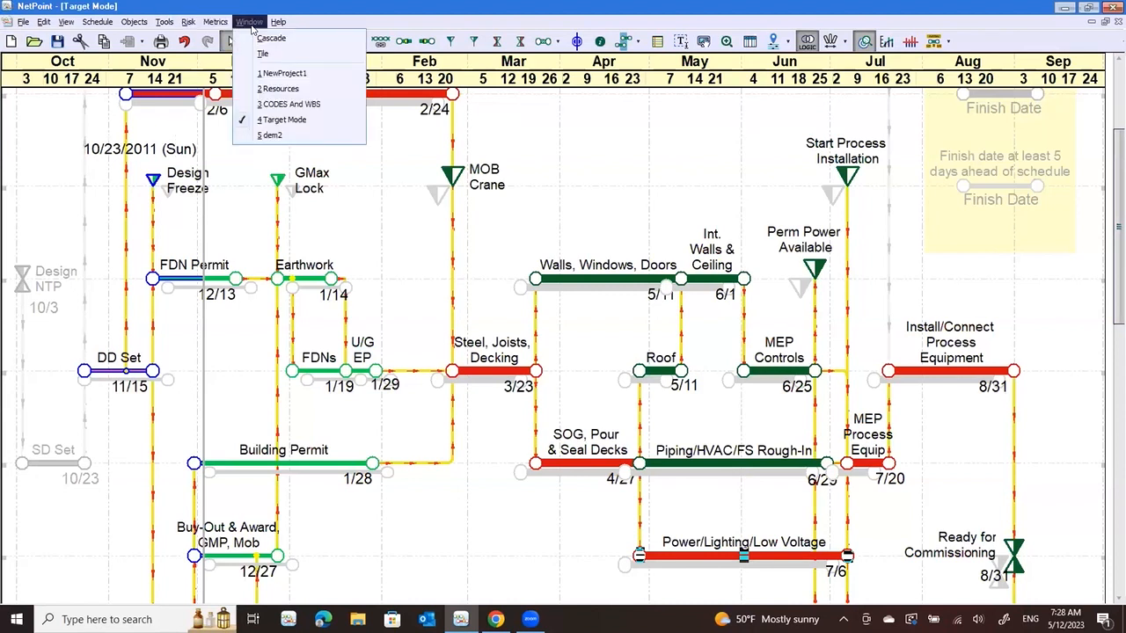
left_click(282, 105)
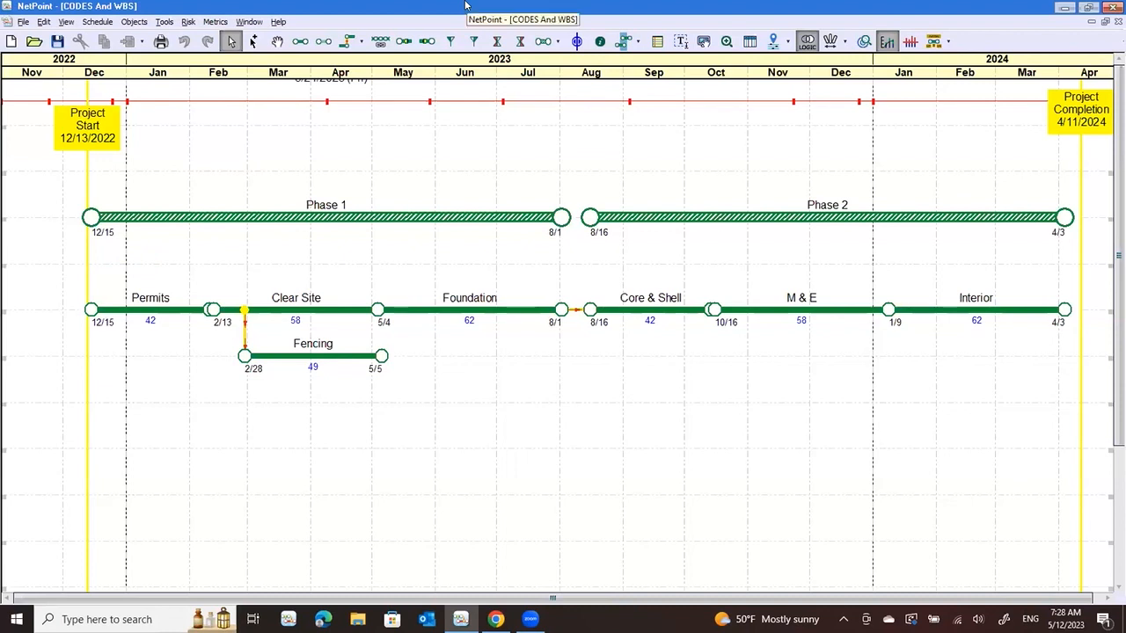
left_click_drag(61, 282, 566, 424)
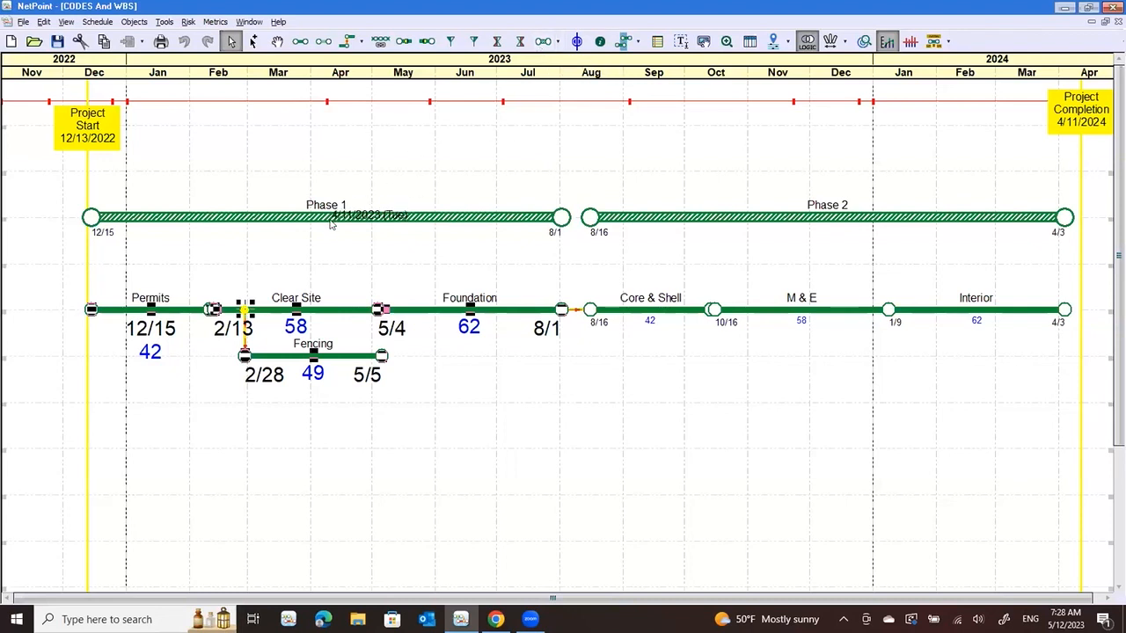
left_click(344, 261)
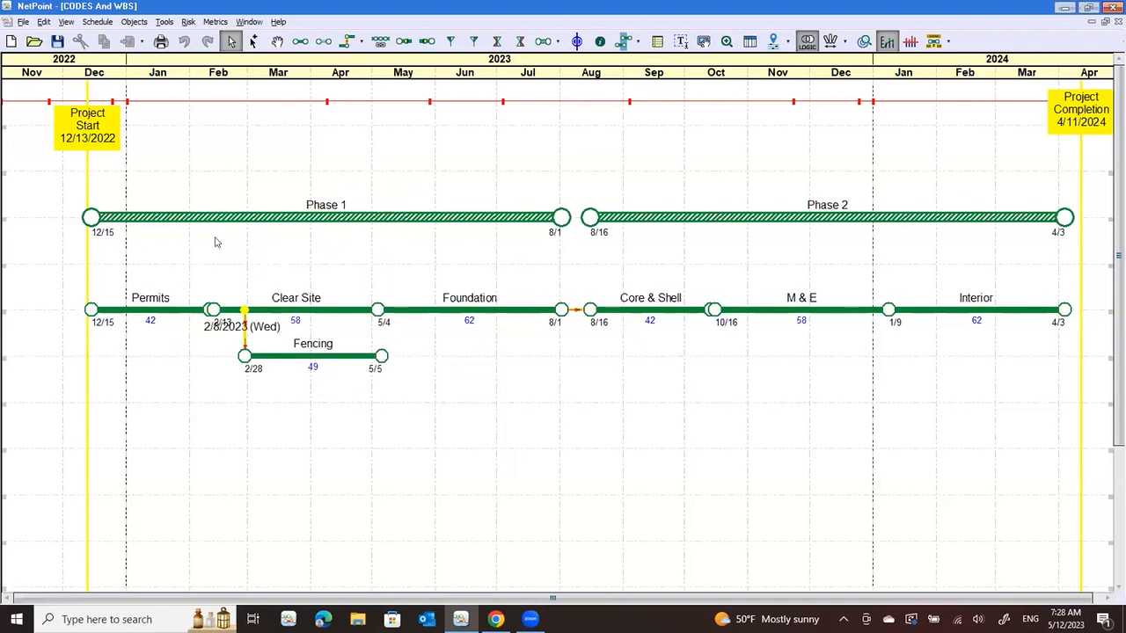
Try adjusting the finish of the Foundation activity beneath Phase 1, and return it to 8/1
left_click(488, 315)
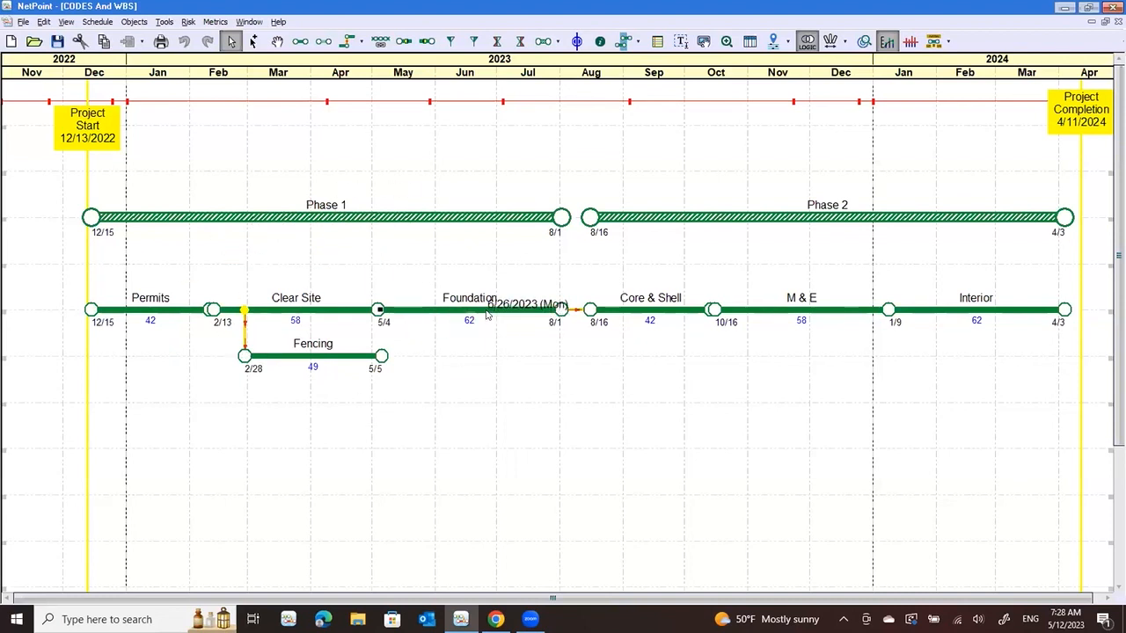
left_click(488, 315)
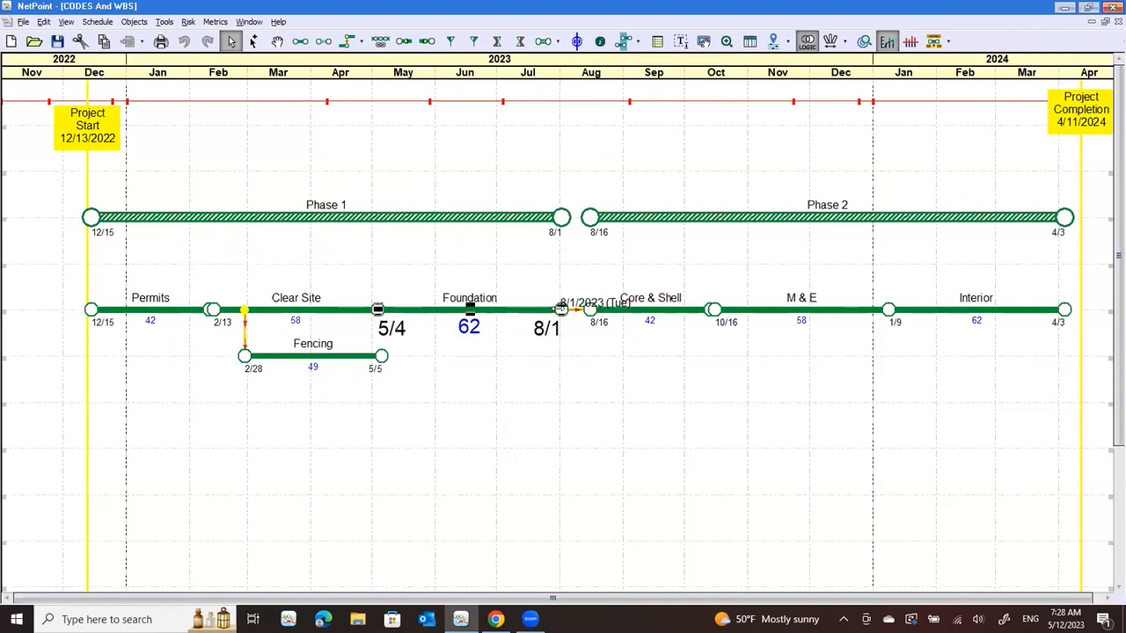
left_click_drag(561, 309, 561, 309)
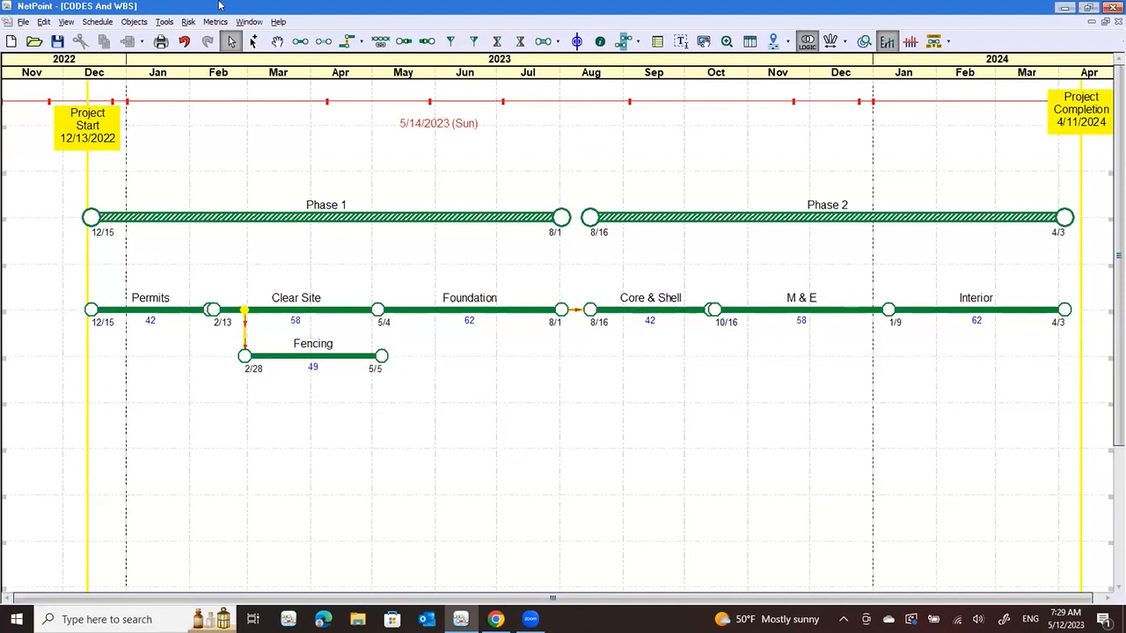
Open the Codes Manager, look at its WBS view, and create a new code named Phase
left_click(165, 22)
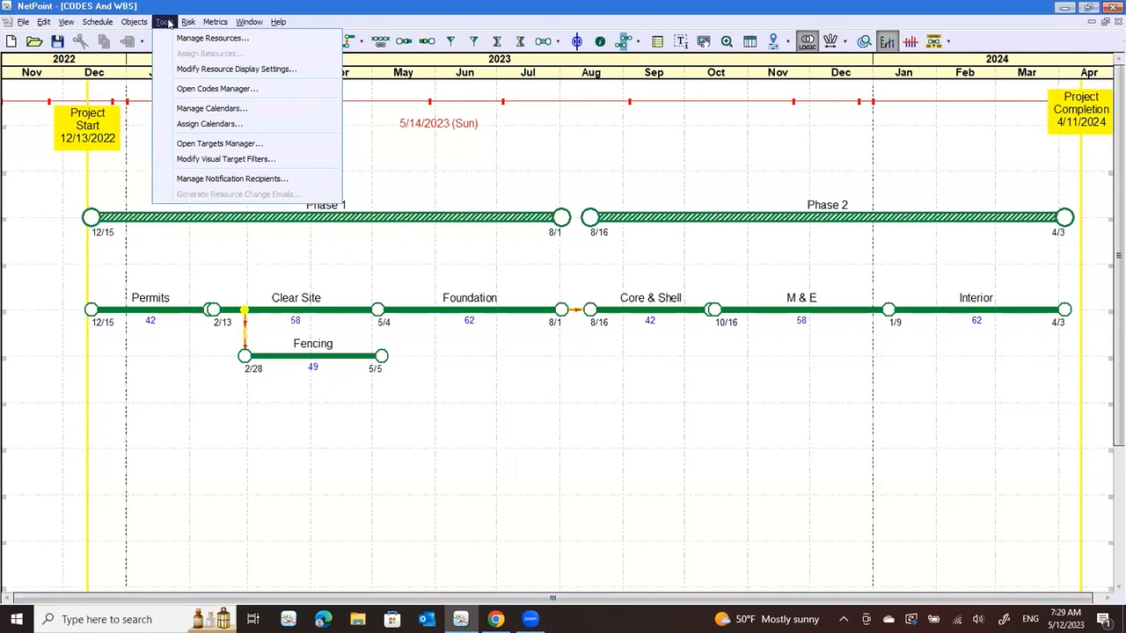
left_click(231, 88)
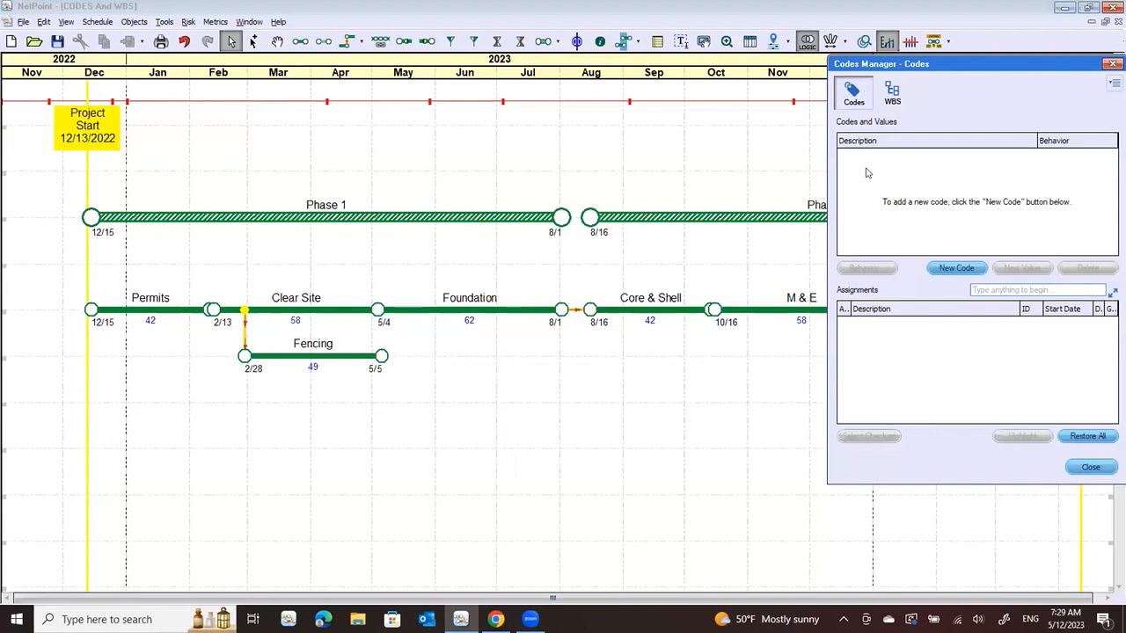
left_click(893, 93)
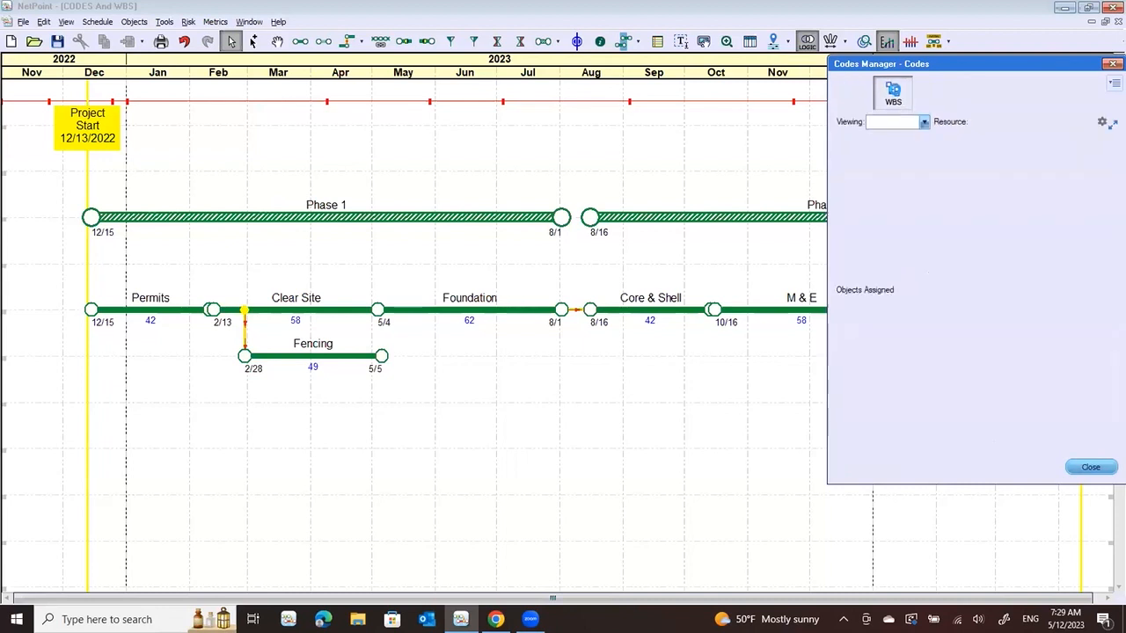
left_click(852, 95)
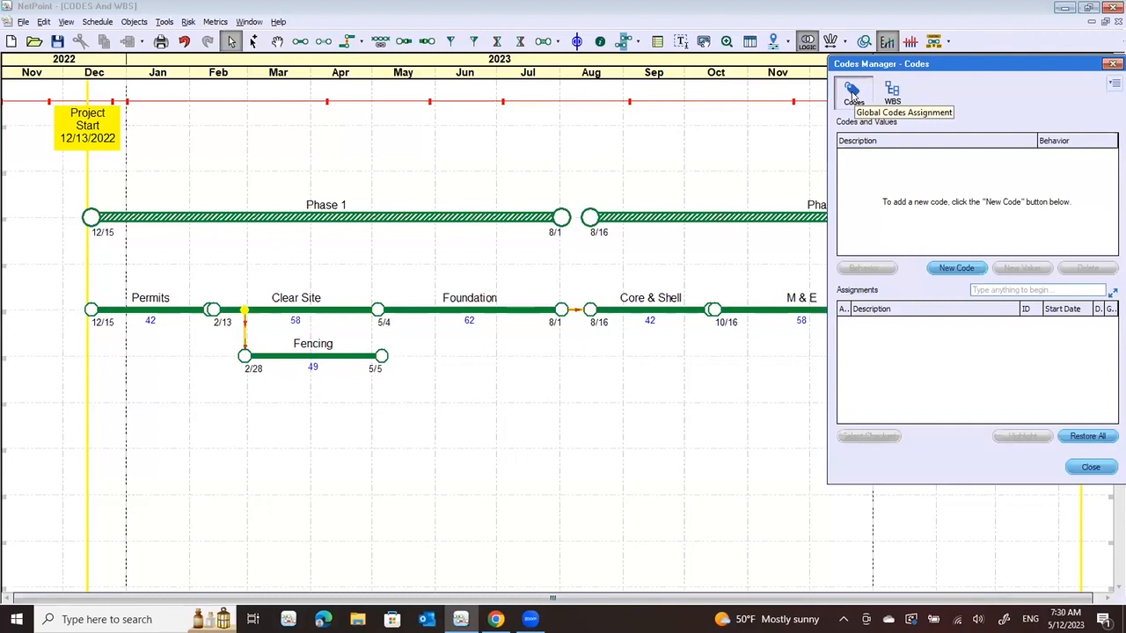
left_click(953, 268)
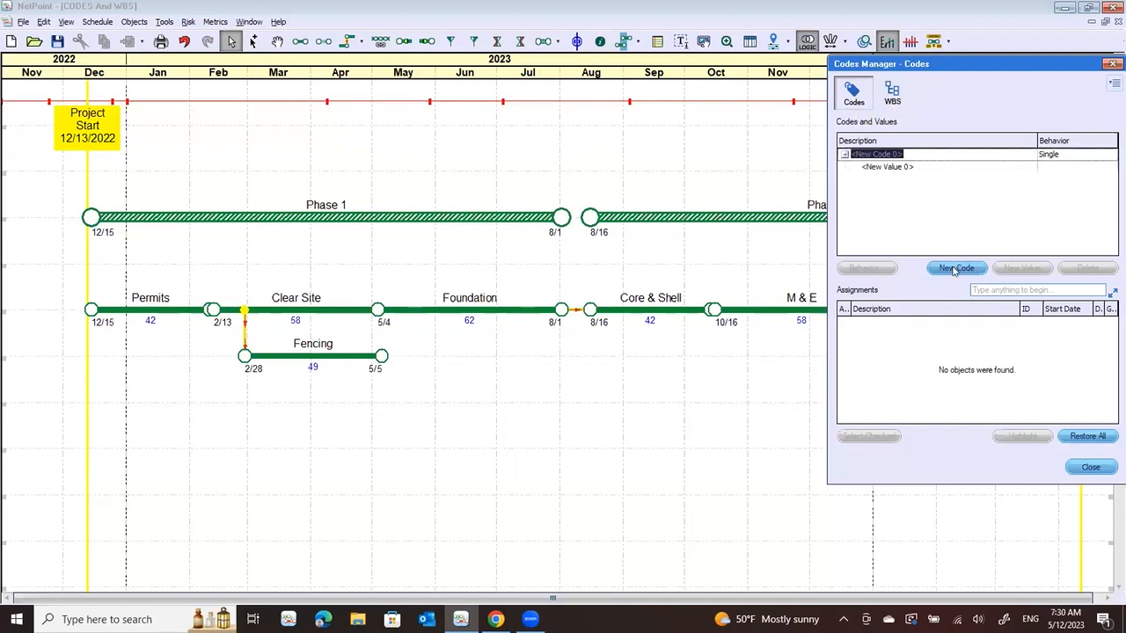
type("Phase")
Name the Phase code's initial value 1 and add a second value named 2
left_click(882, 167)
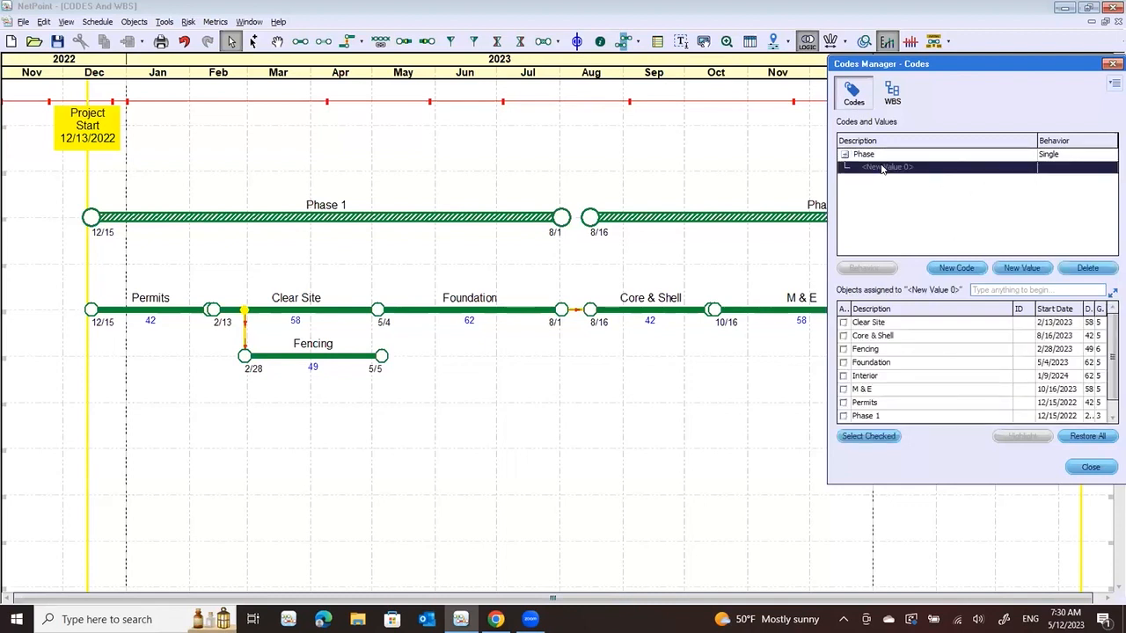
left_click(883, 168)
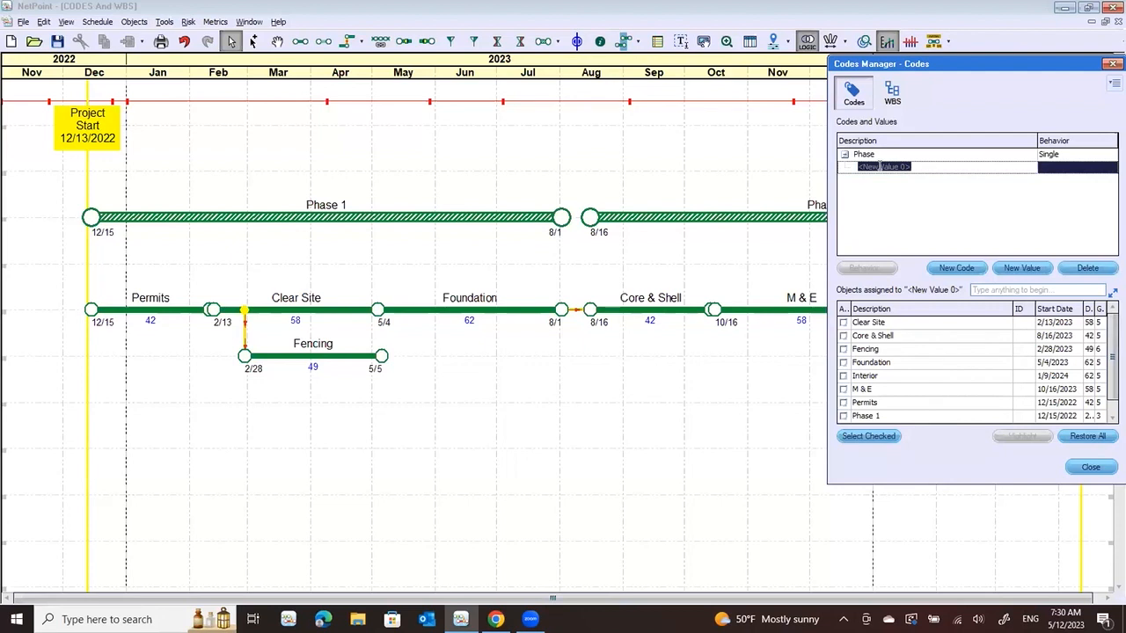
type("1")
key("Return")
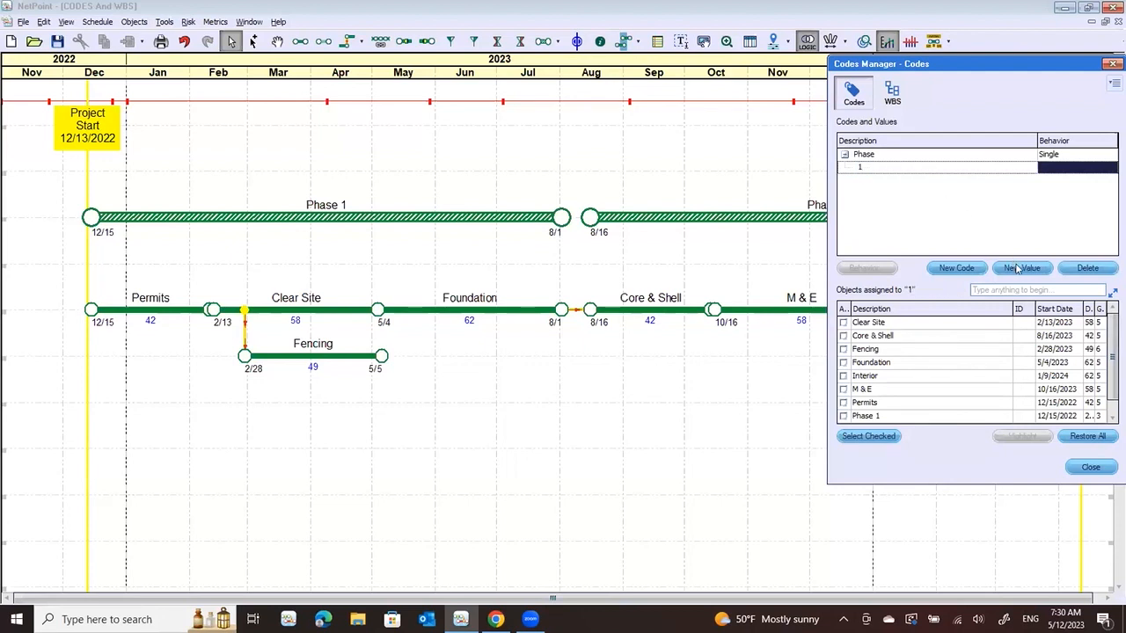
left_click(1020, 268)
type("2")
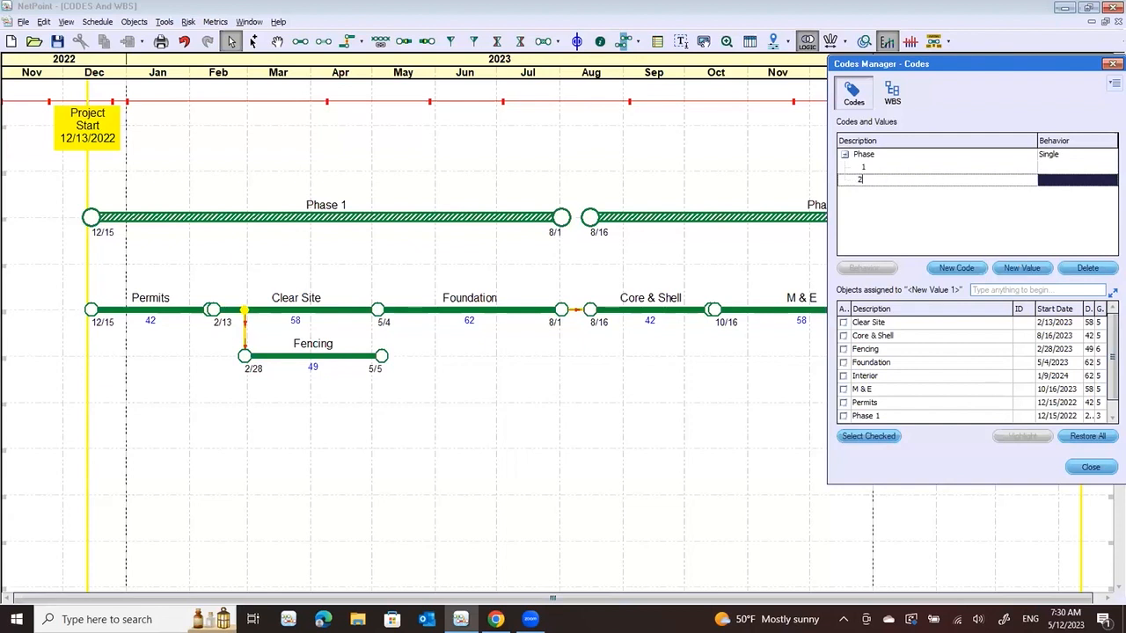
key("Return")
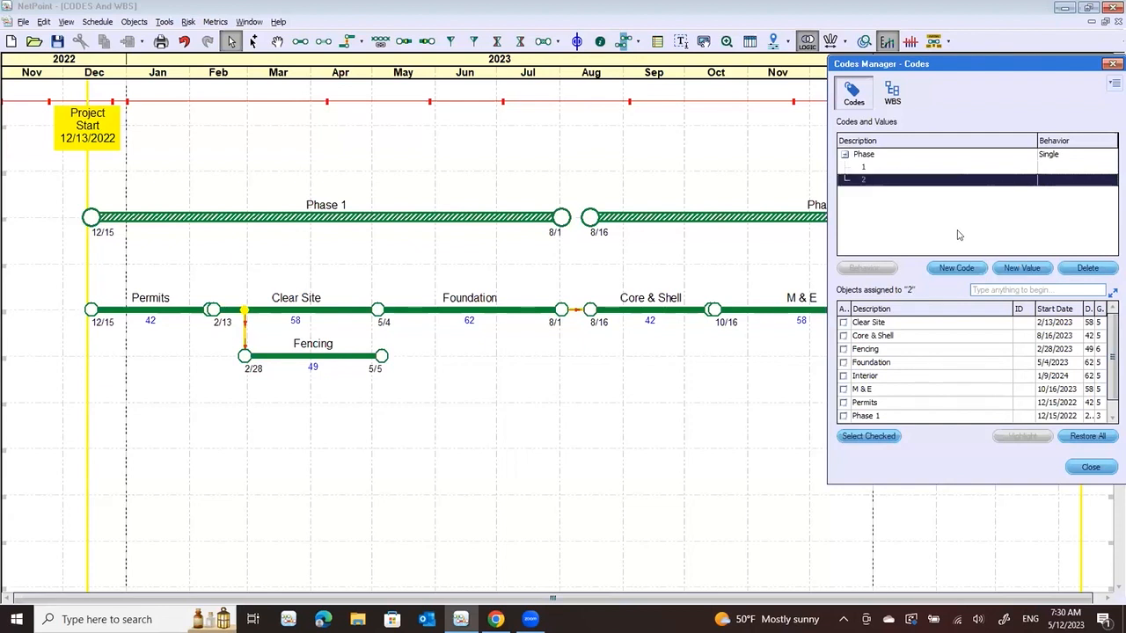
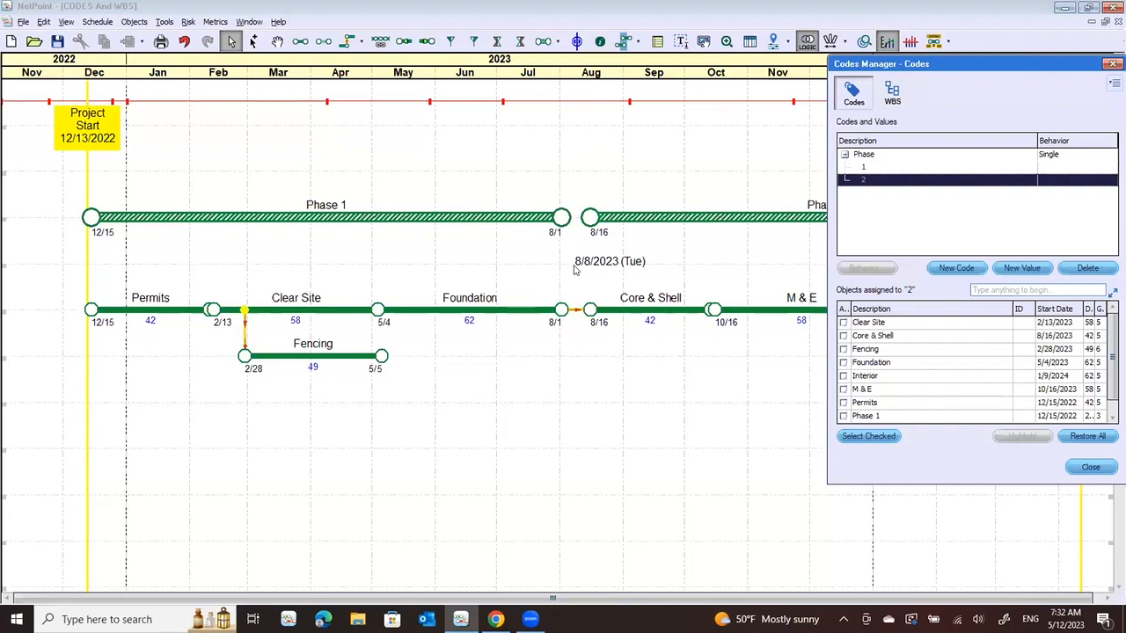
Assign Clear Site, Permits, Phase 1, Foundation and Fencing to value 1 of the Phase code
left_click(866, 169)
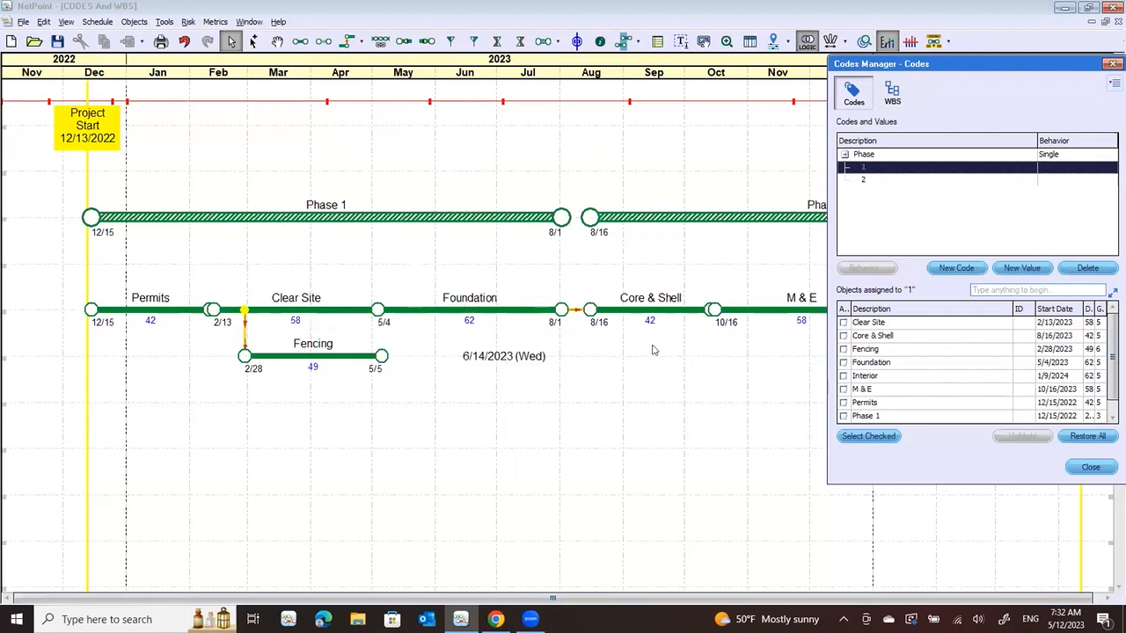
left_click_drag(960, 60, 734, 32)
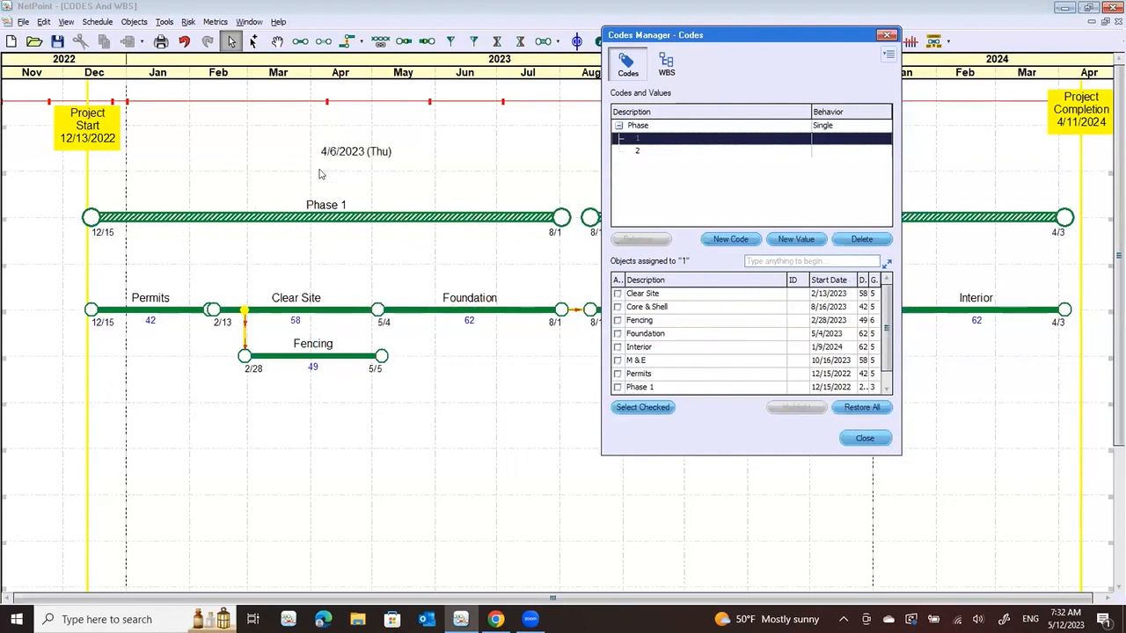
left_click(616, 295)
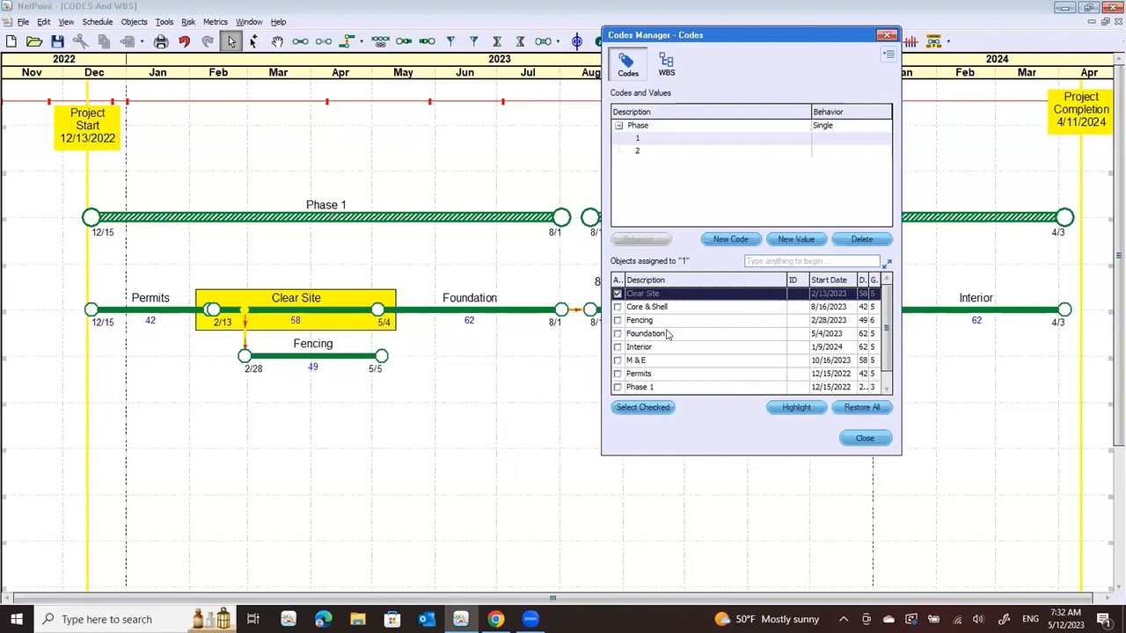
left_click(619, 374)
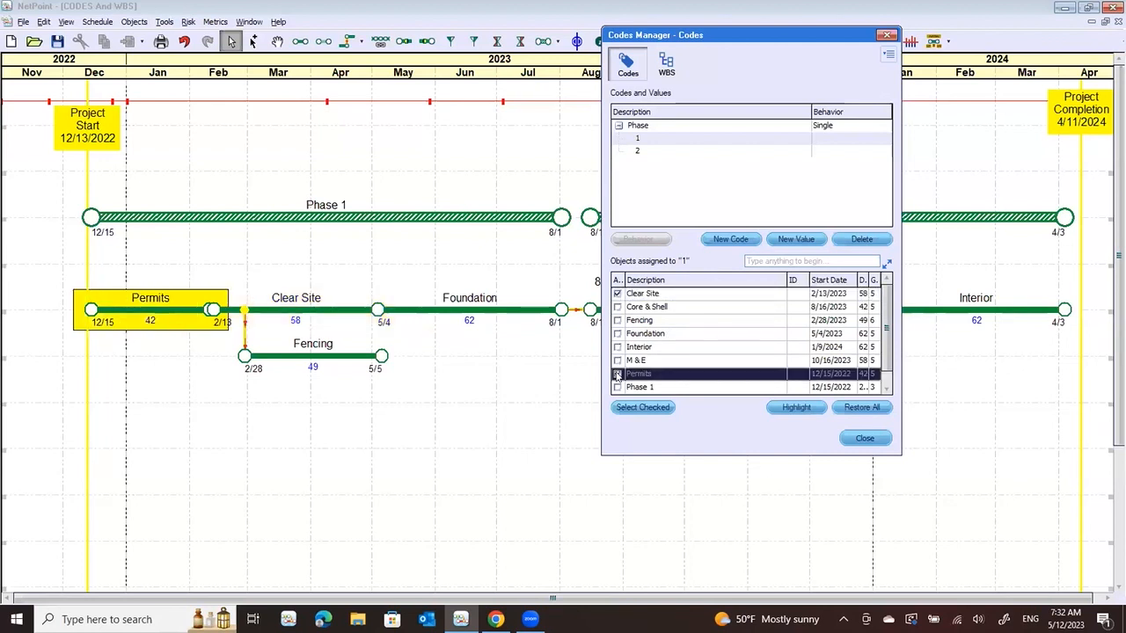
left_click(618, 374)
left_click(619, 388)
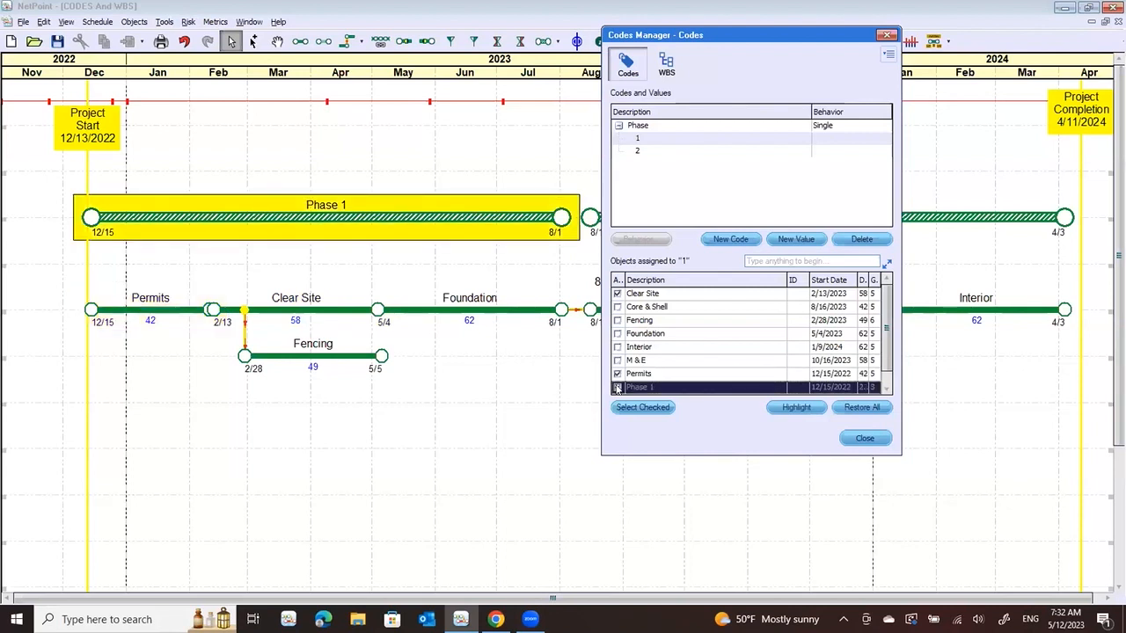
left_click(617, 388)
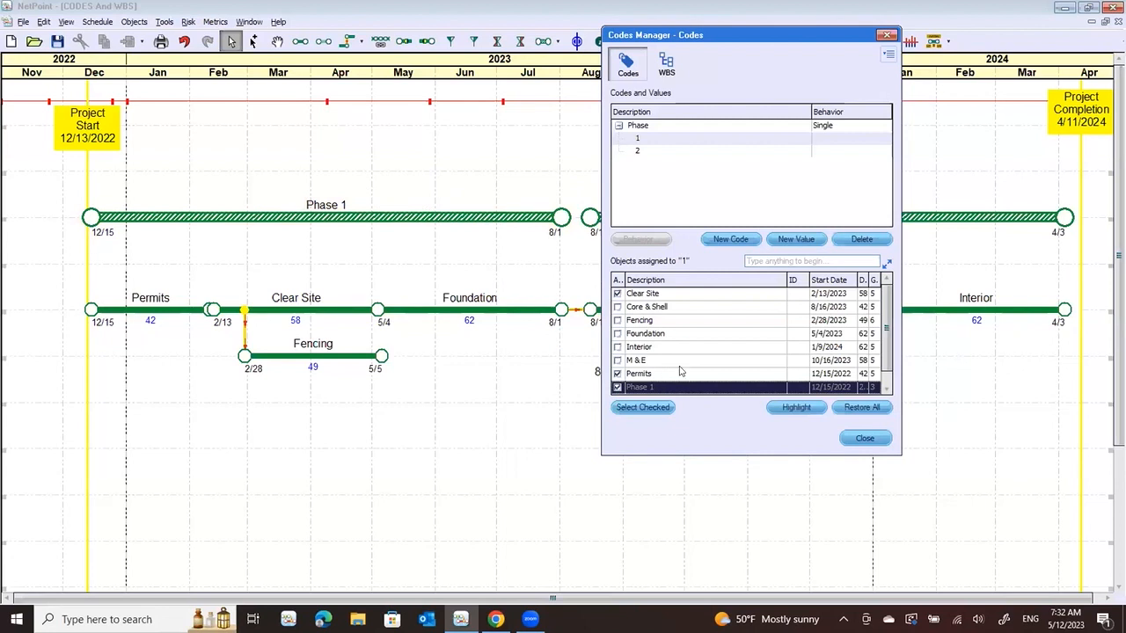
left_click(618, 335)
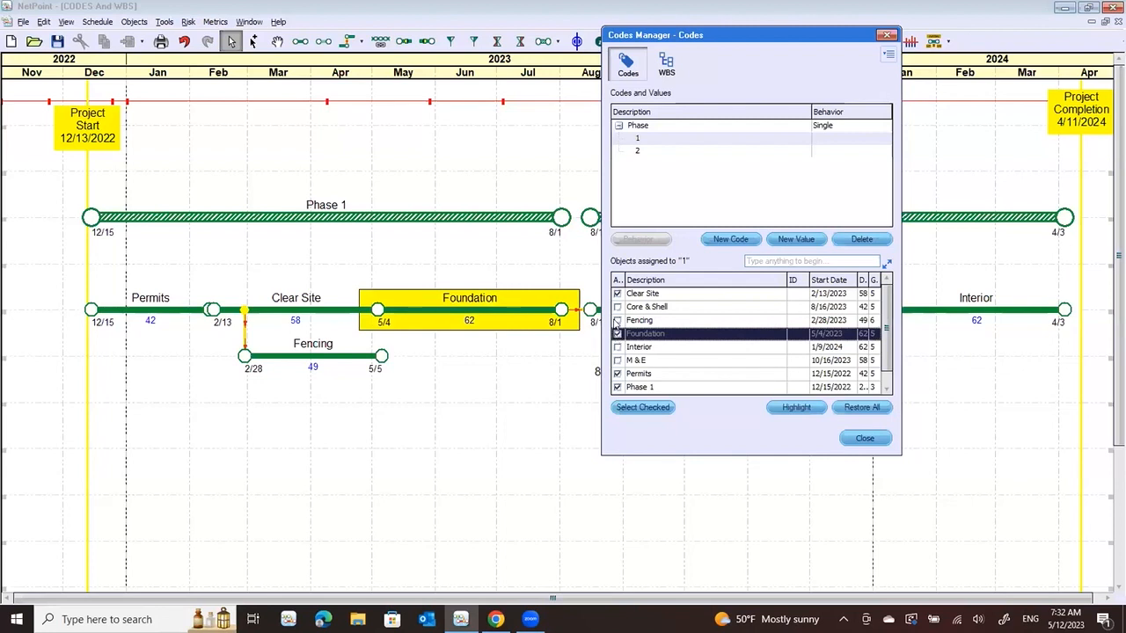
left_click(618, 320)
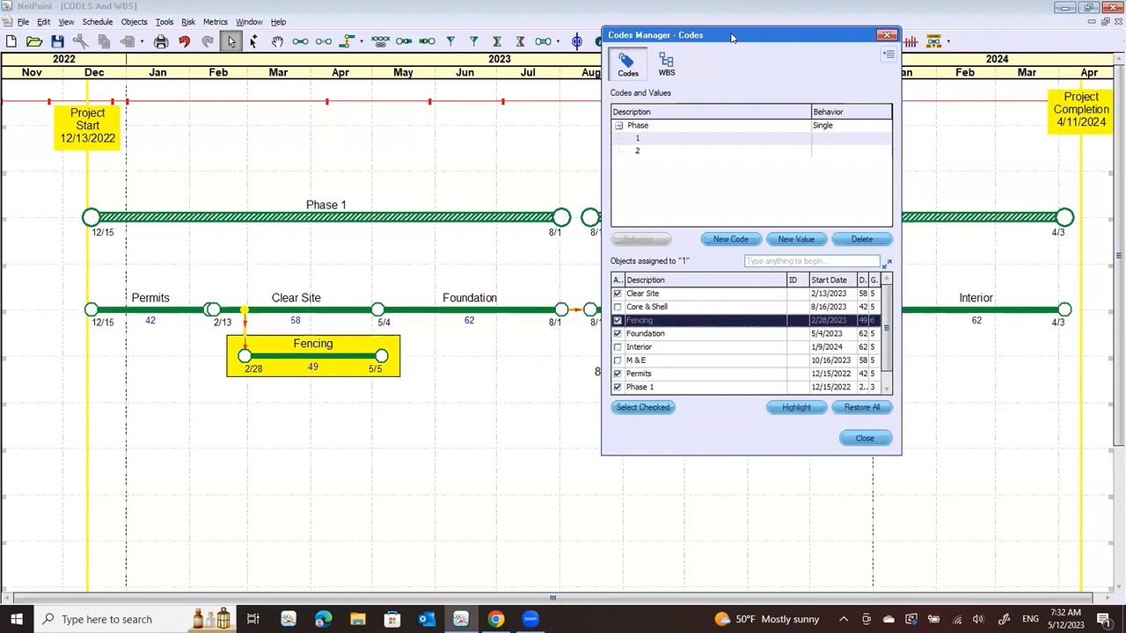
Assign Phase 2, Interior, M & E and Core & Shell to Phase value 2, and close the Codes Manager
left_click_drag(730, 35, 336, 54)
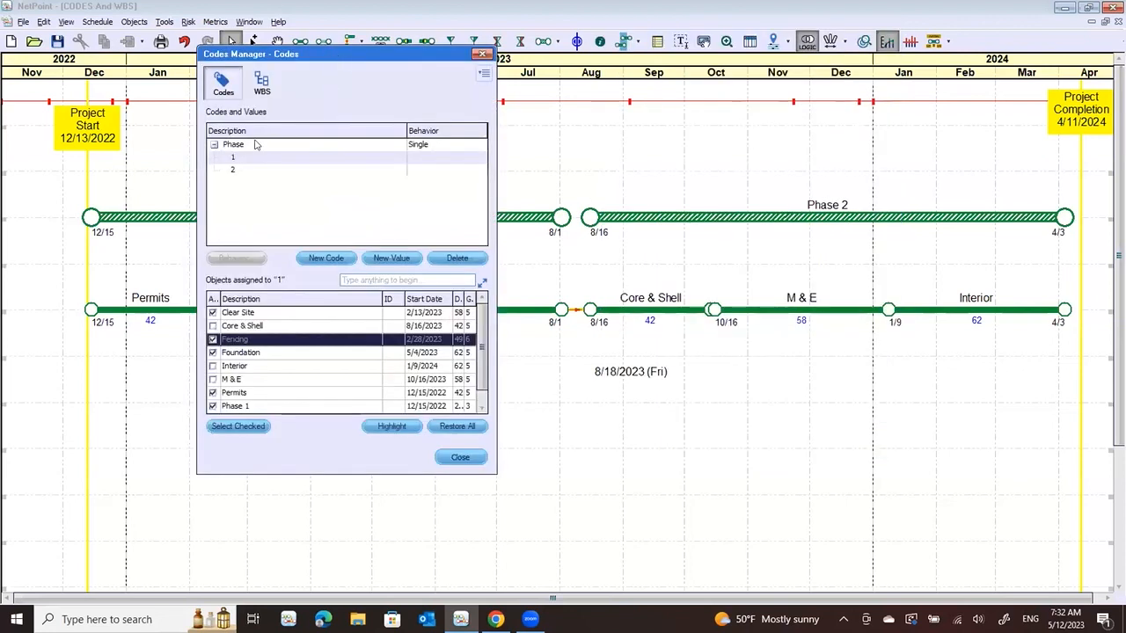
left_click(228, 170)
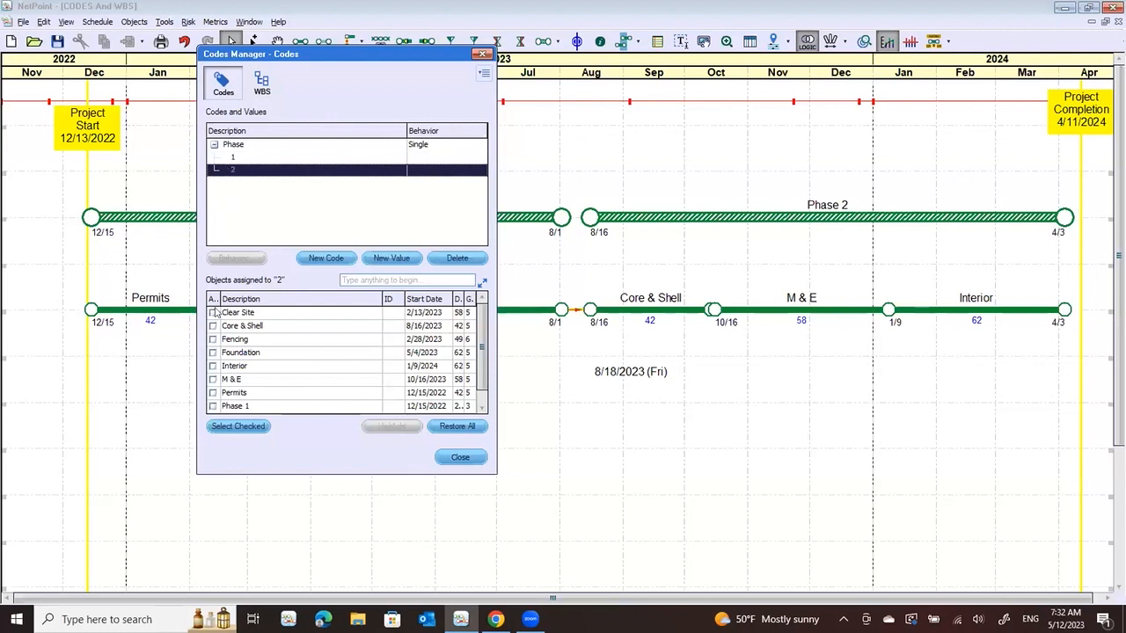
left_click_drag(481, 376, 481, 407)
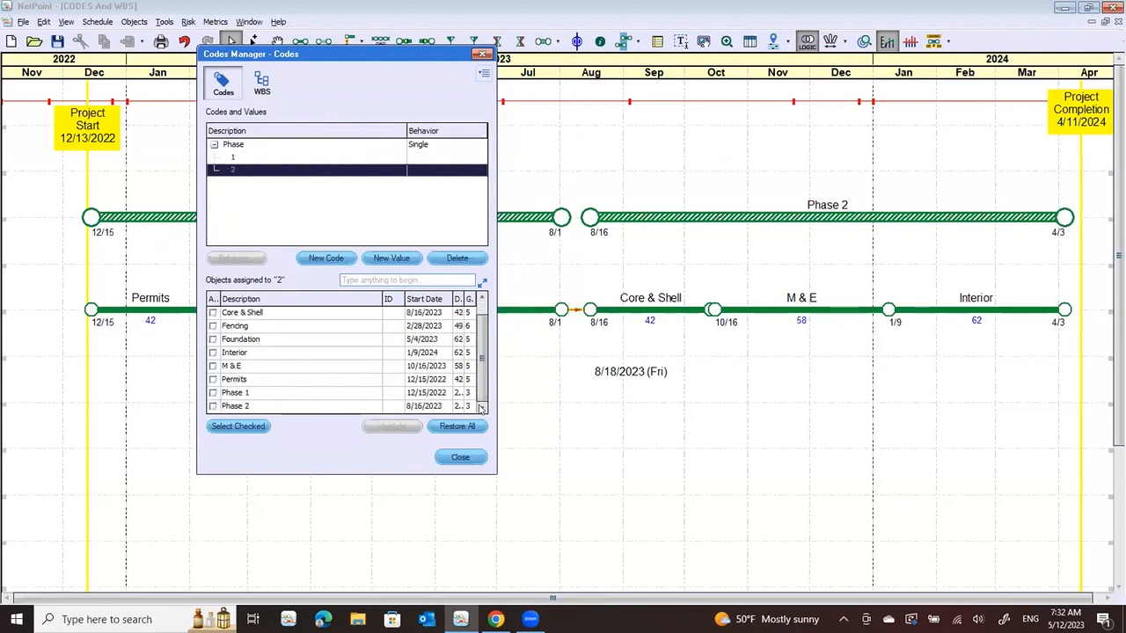
left_click(212, 408)
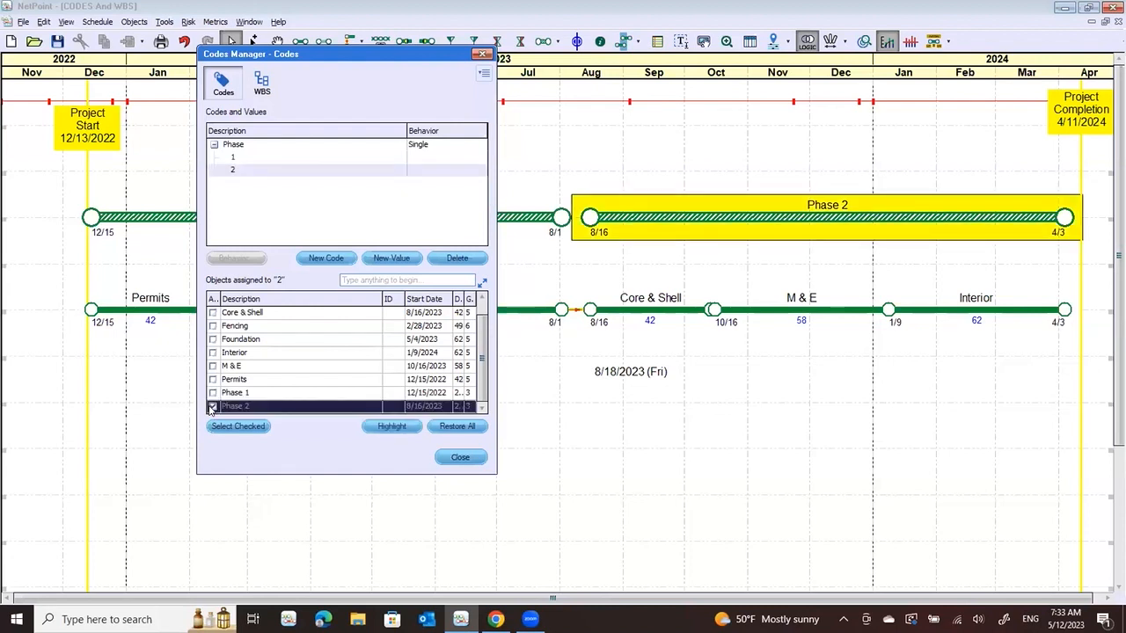
left_click(212, 408)
left_click(212, 351)
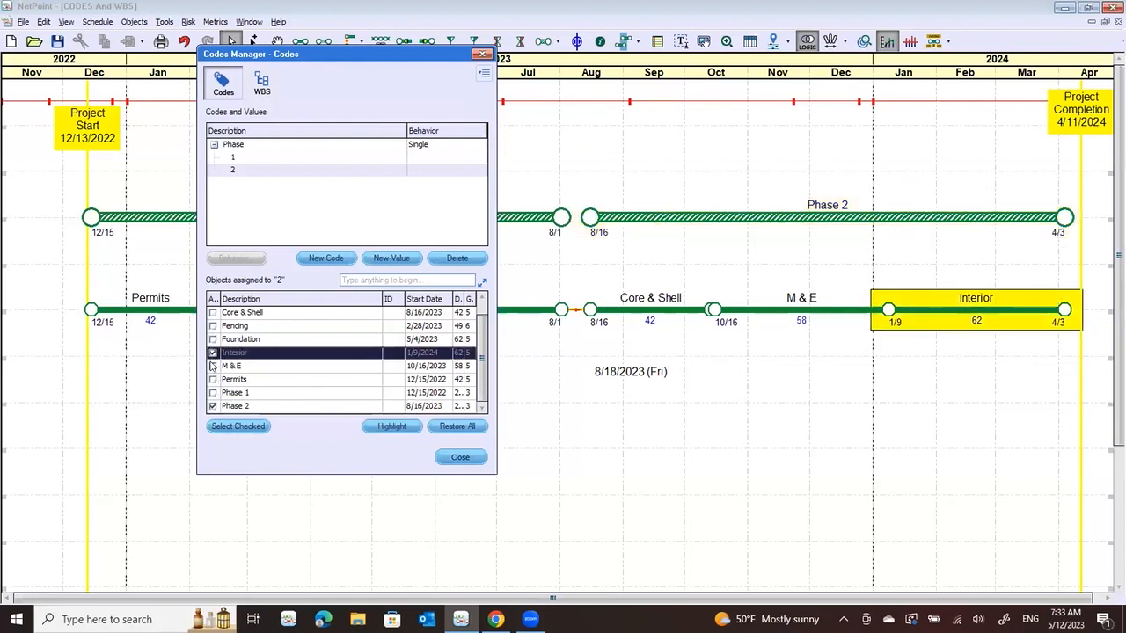
left_click(212, 366)
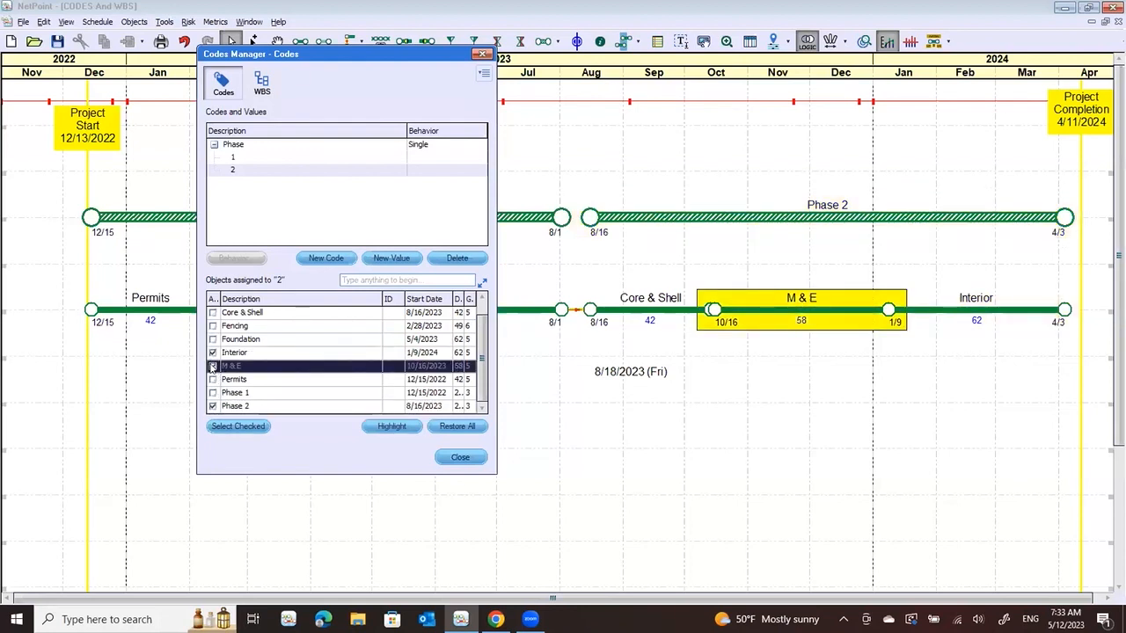
left_click(212, 313)
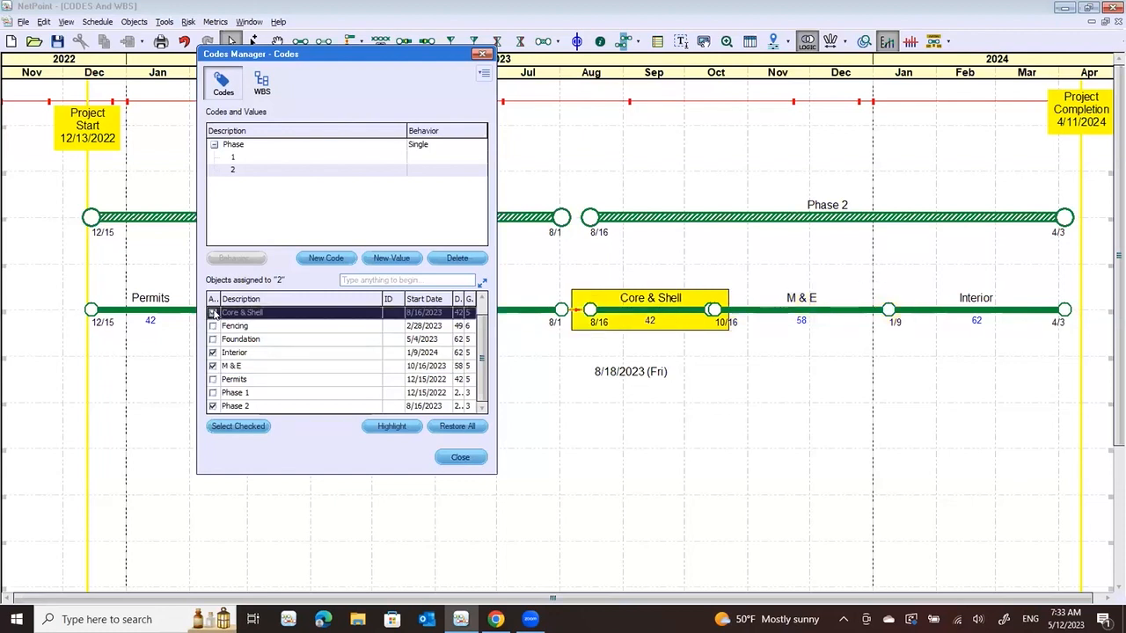
left_click(442, 452)
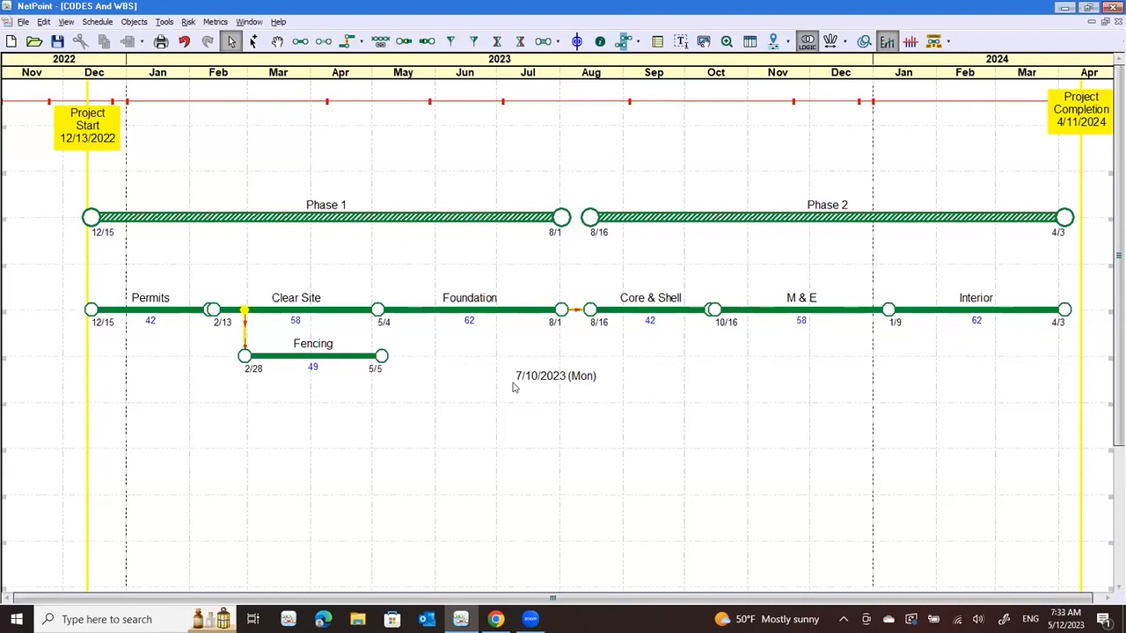
In the Layout Manager, derive lanes from the Phase code, run the automated layout and close the manager
right_click(788, 42)
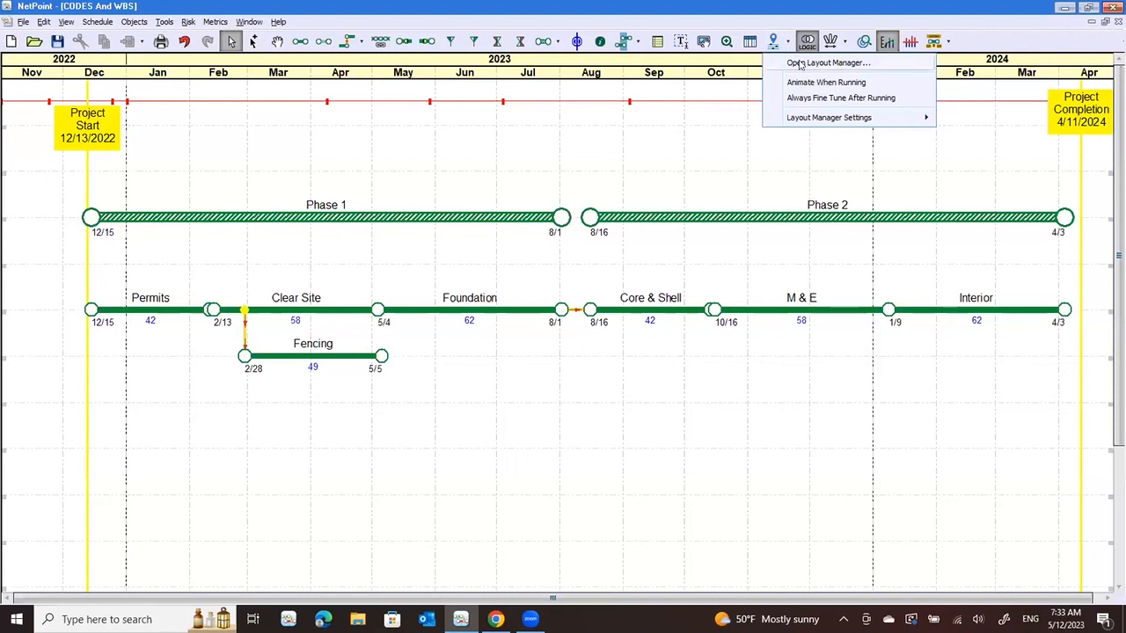
left_click(801, 64)
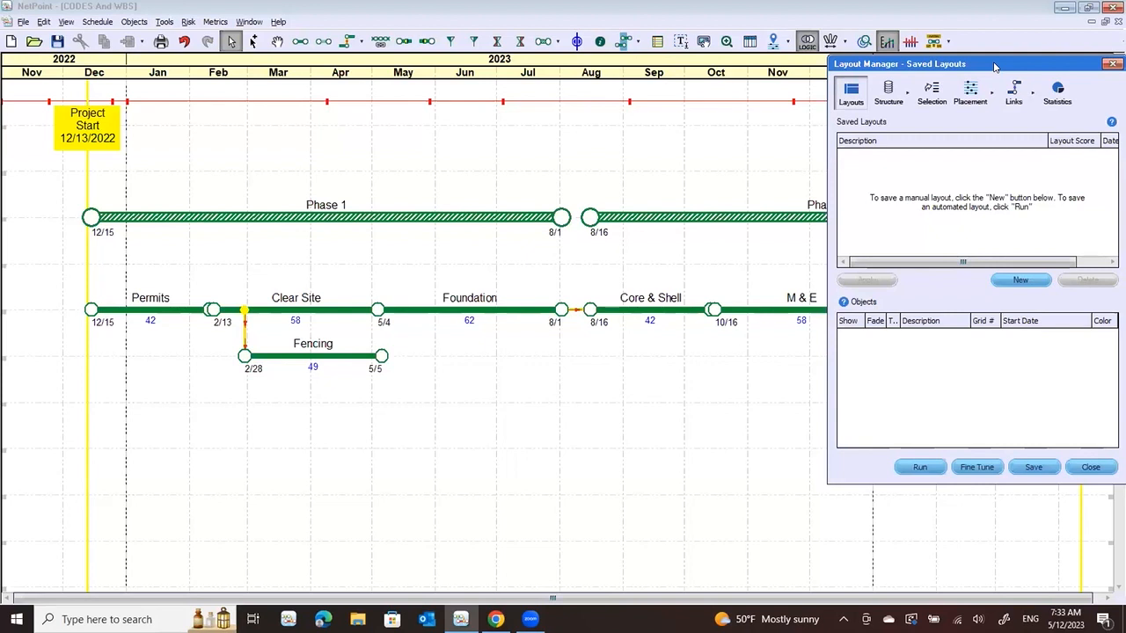
left_click_drag(995, 67, 250, 102)
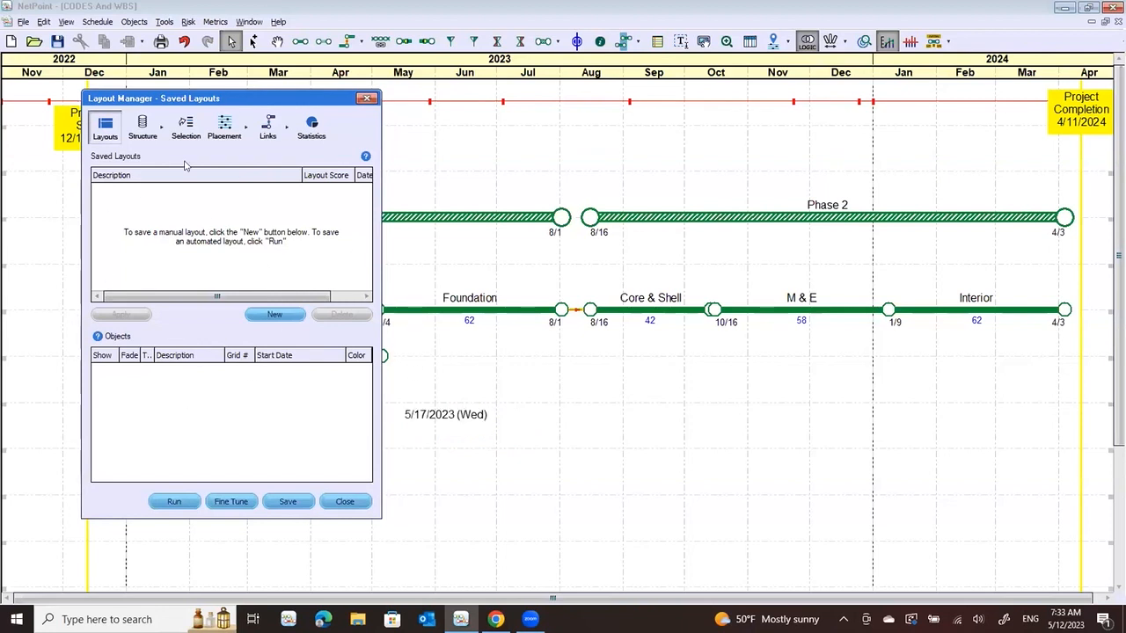
left_click(143, 129)
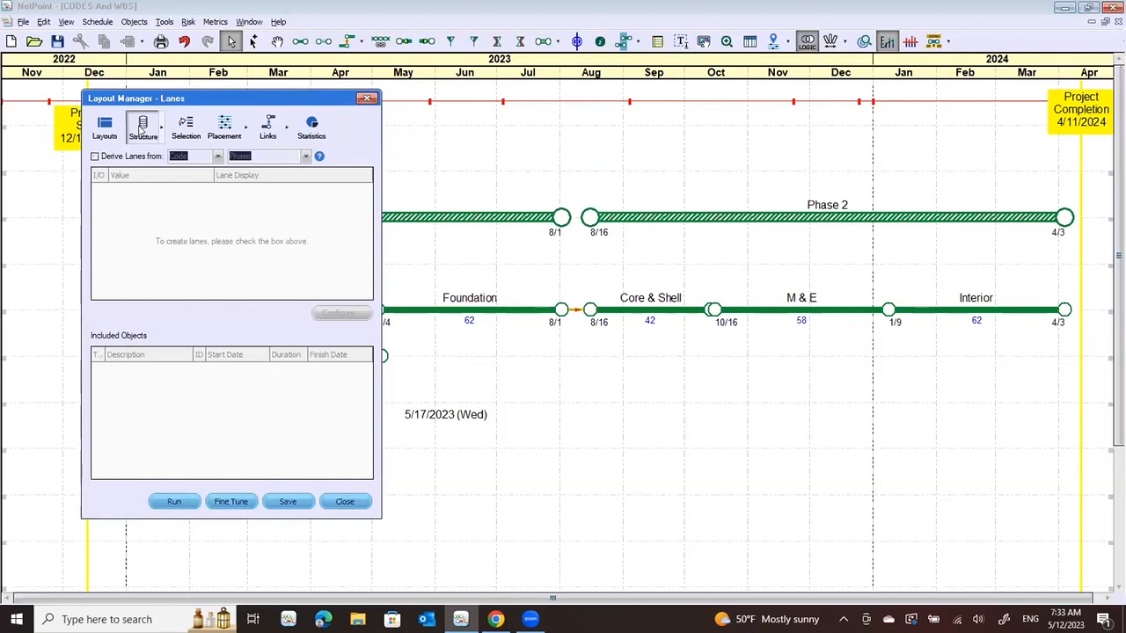
left_click(95, 157)
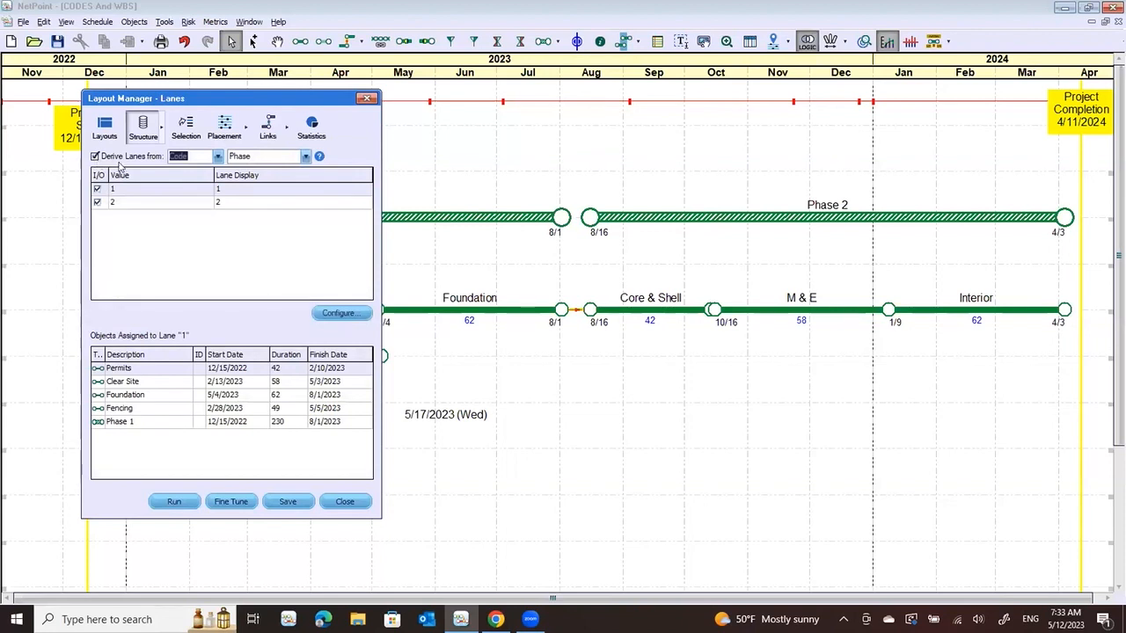
left_click(217, 157)
left_click(216, 158)
left_click(306, 157)
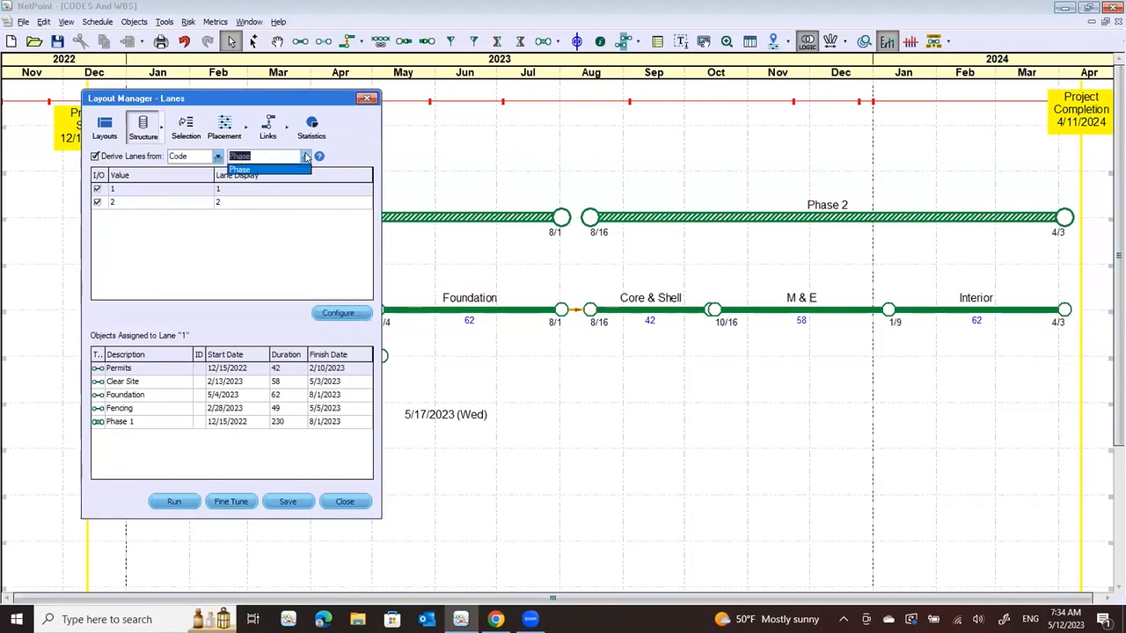
left_click(307, 157)
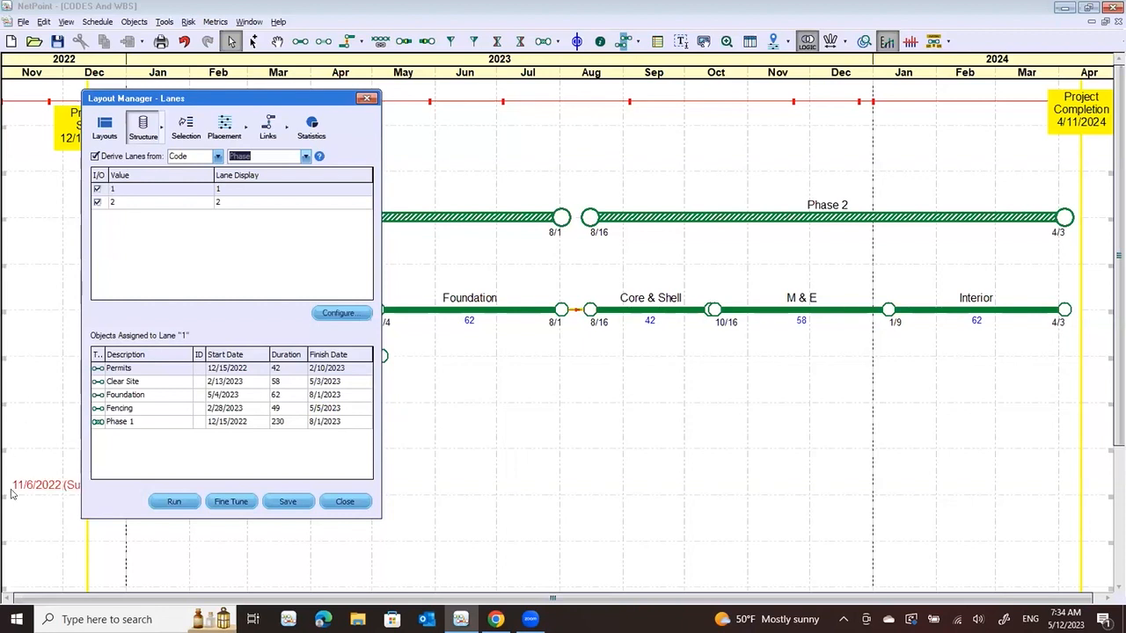
left_click(171, 501)
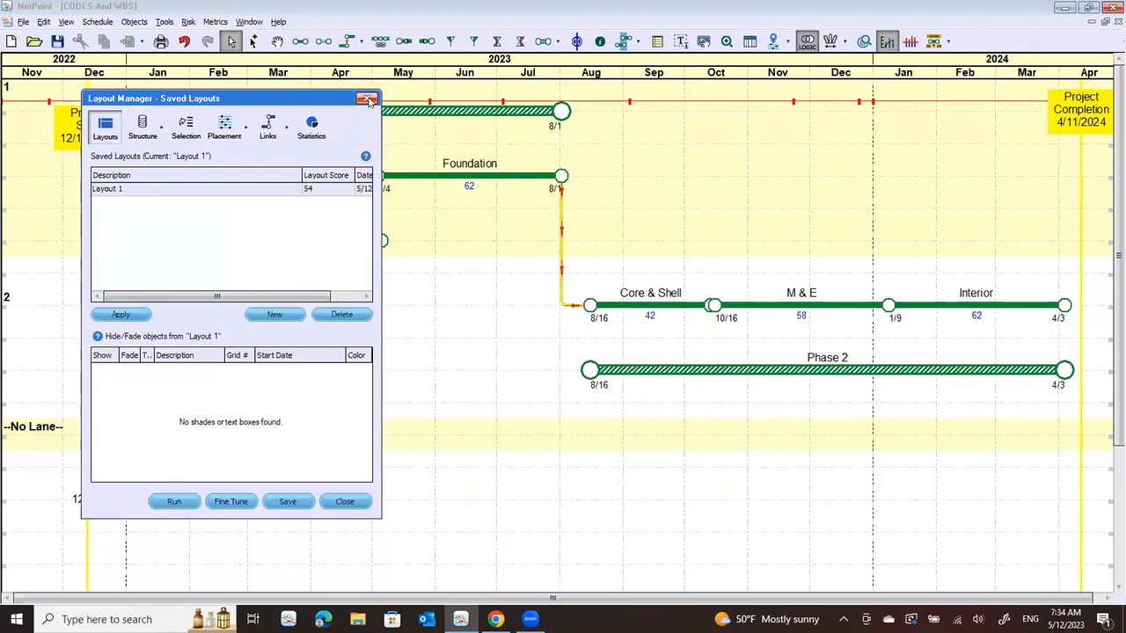
left_click(368, 99)
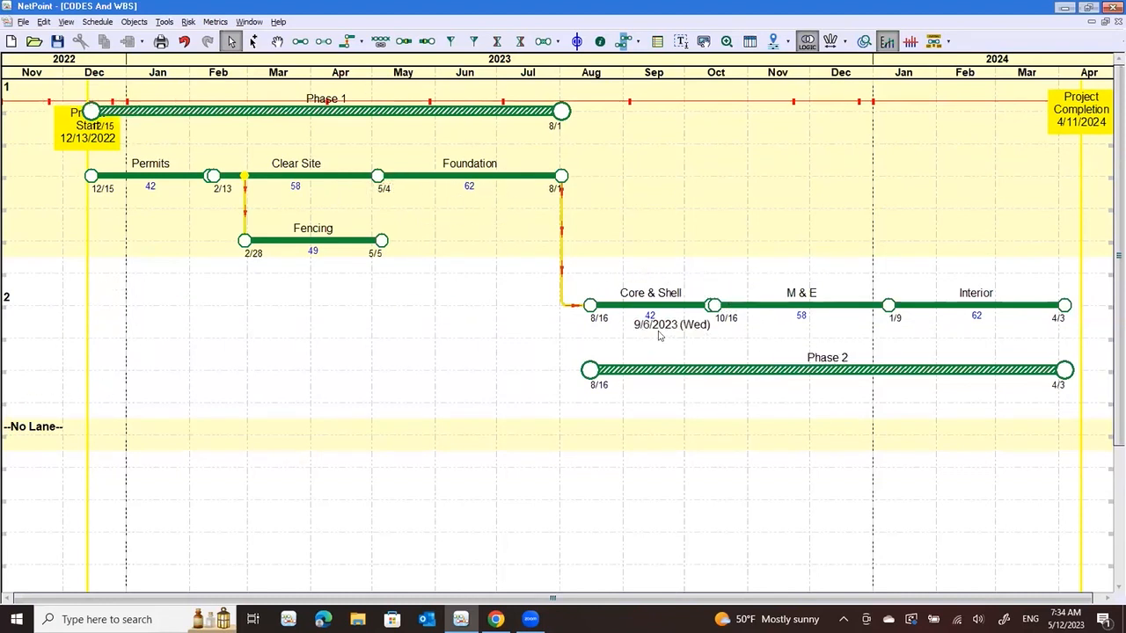
Move the Core & Shell, M & E and Interior activities down two grid rows within lane 2
left_click_drag(600, 283, 1074, 340)
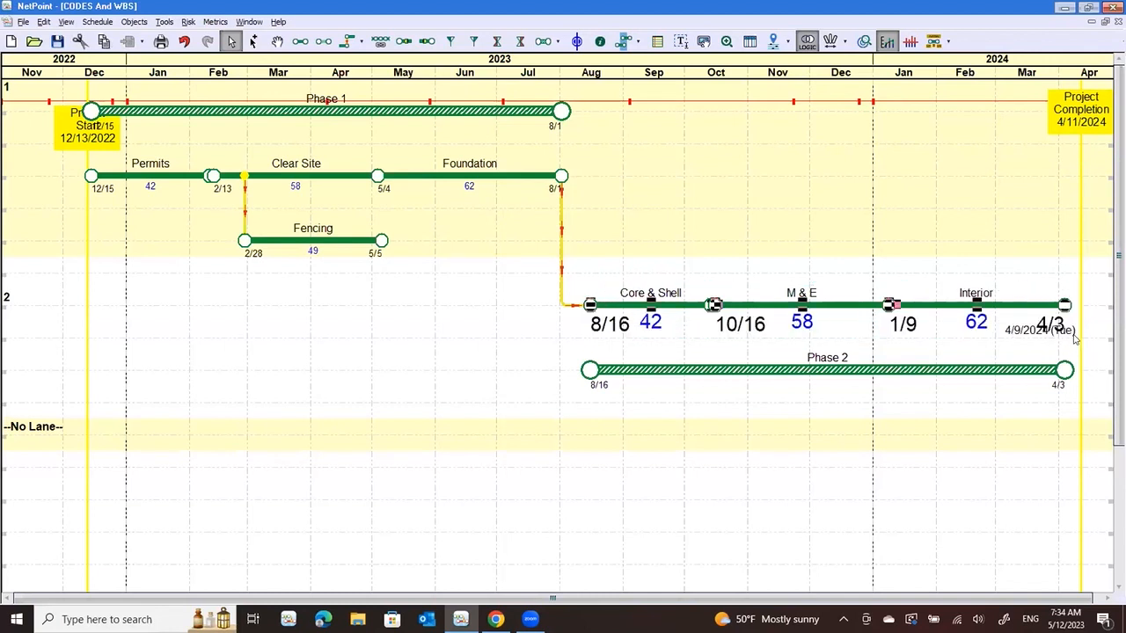
key("Down")
key("Down")
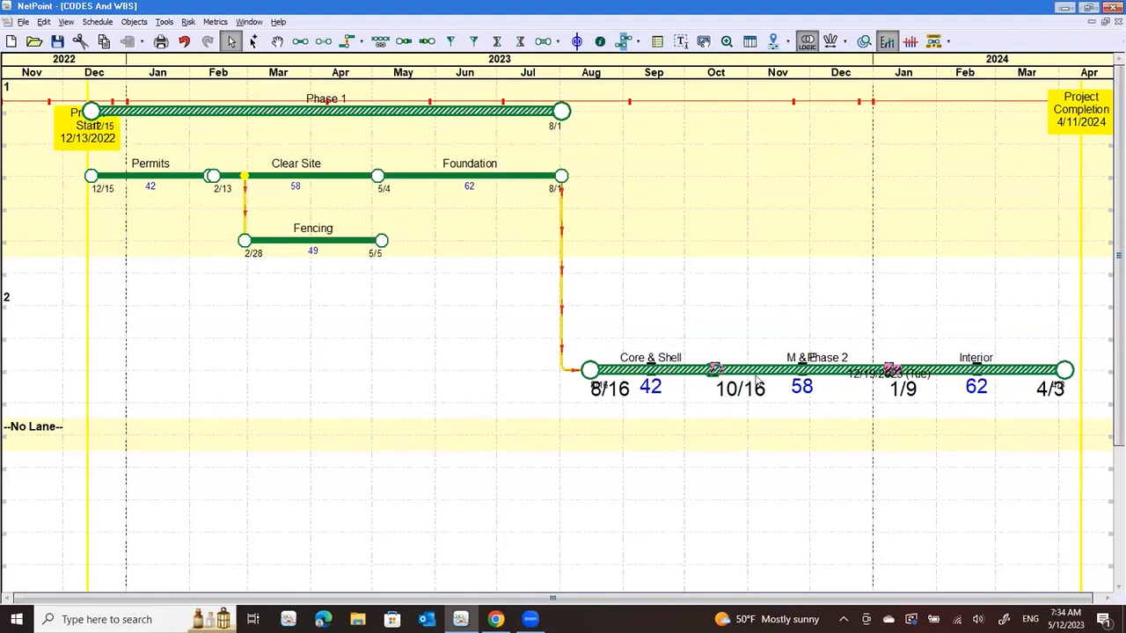
Move the Phase 2 bar up to the row above Core & Shell, M & E and Interior, within lane 2
left_click(735, 374)
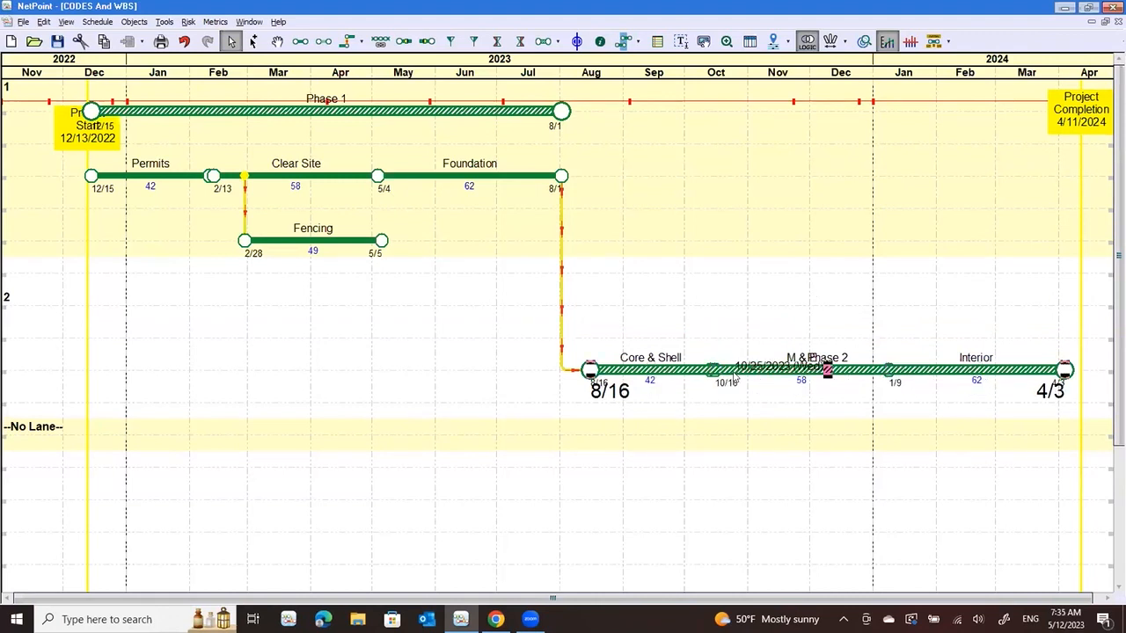
key("Up")
key("Up")
key("Up")
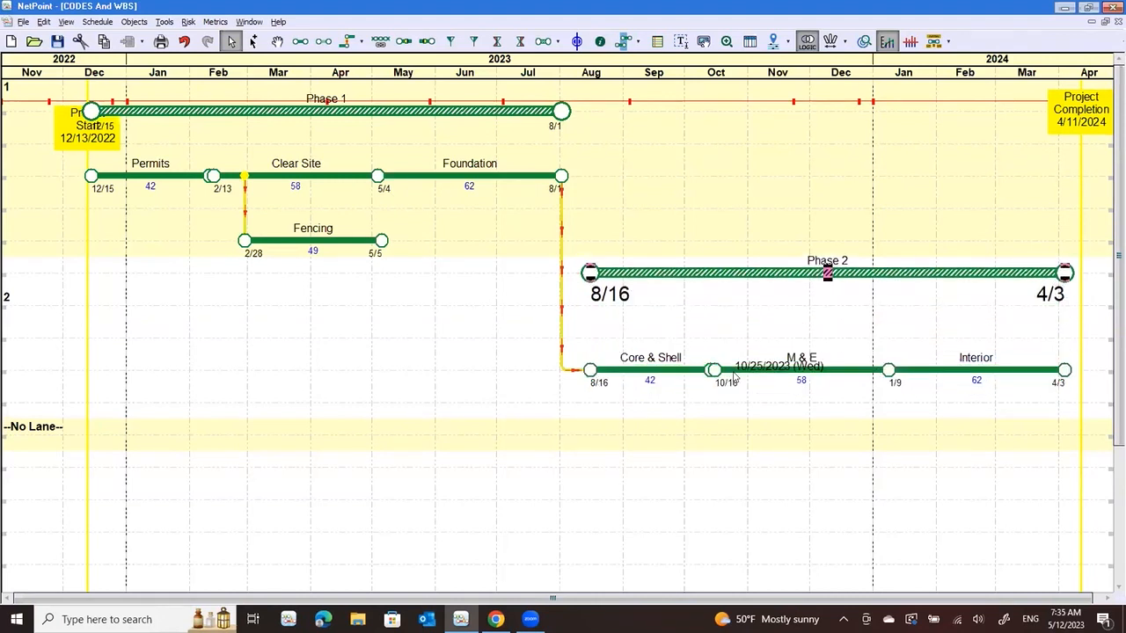
key("Down")
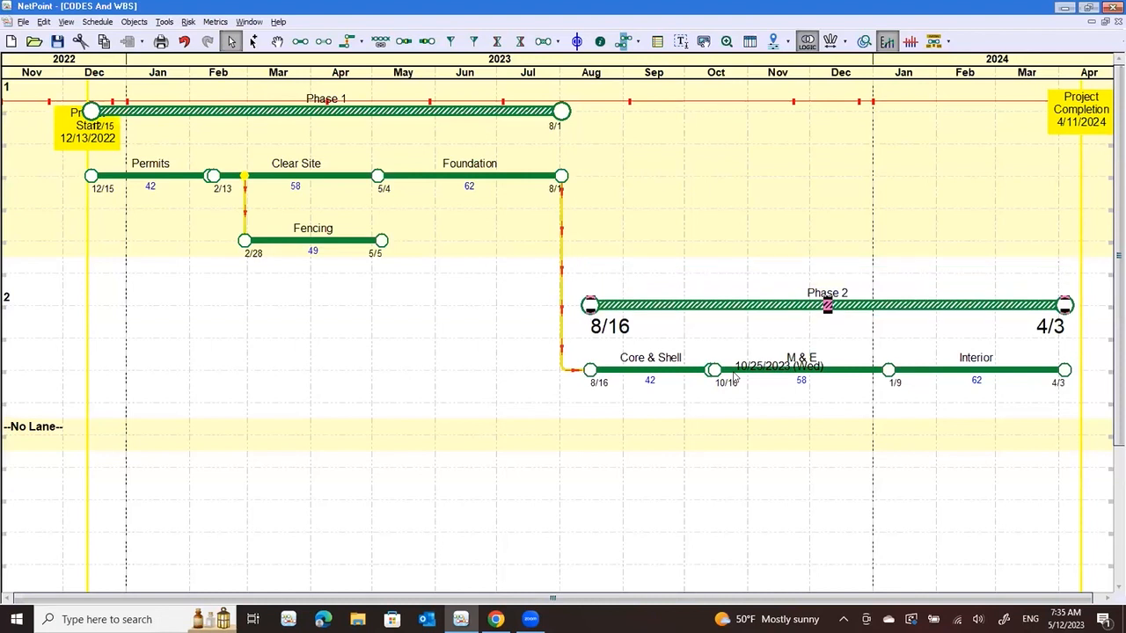
left_click(367, 414)
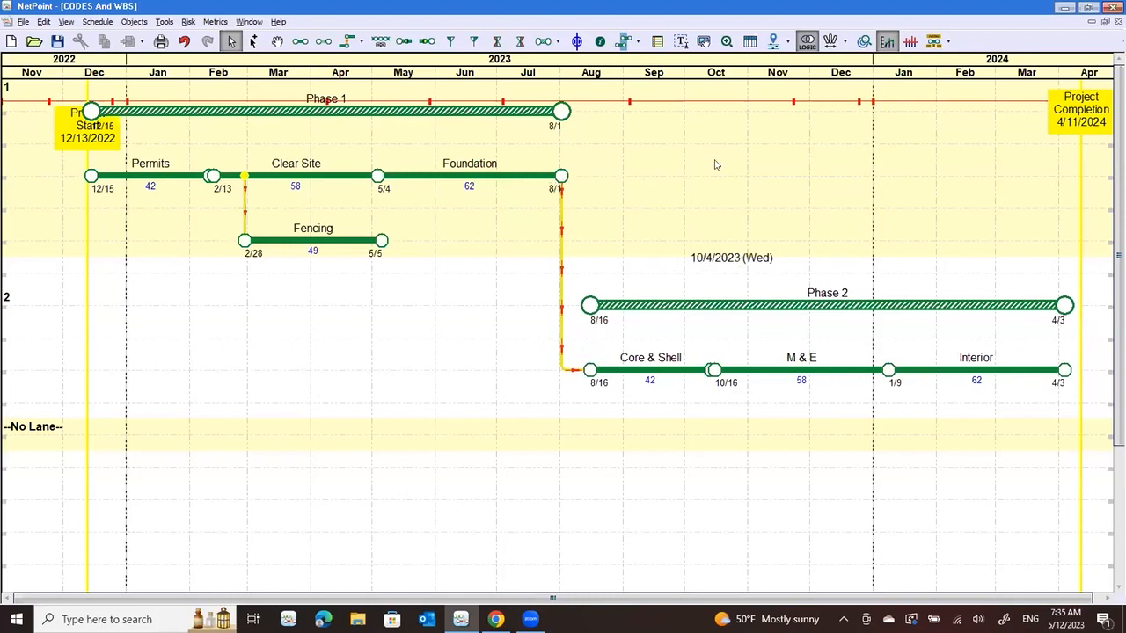
Reopen the Layout Manager to look at the saved layouts, and close it
left_click(788, 44)
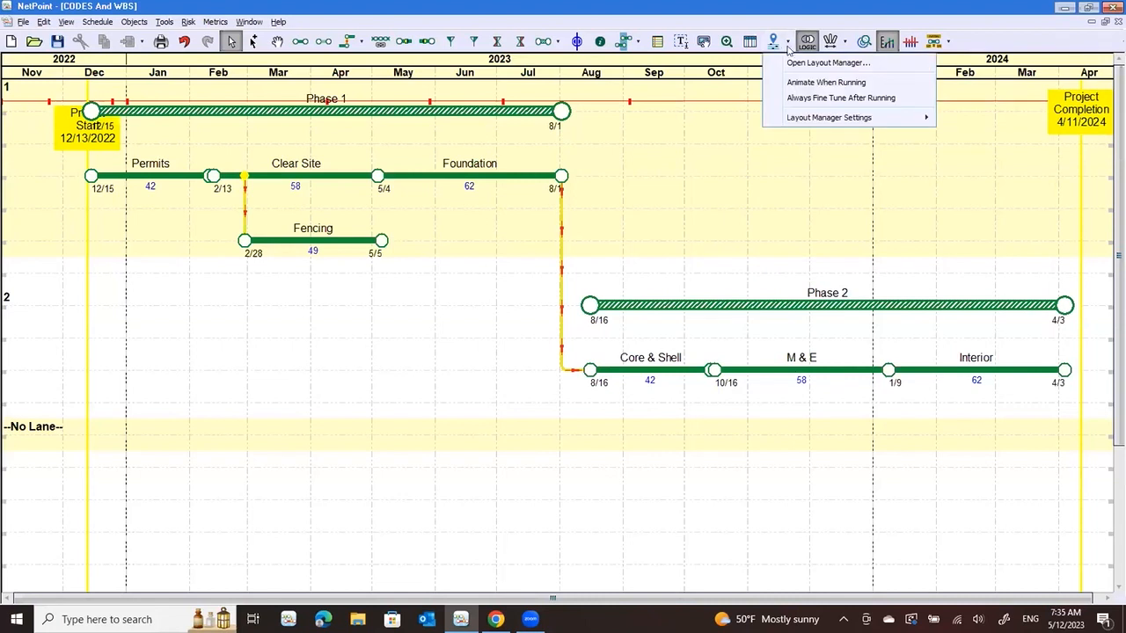
left_click(795, 65)
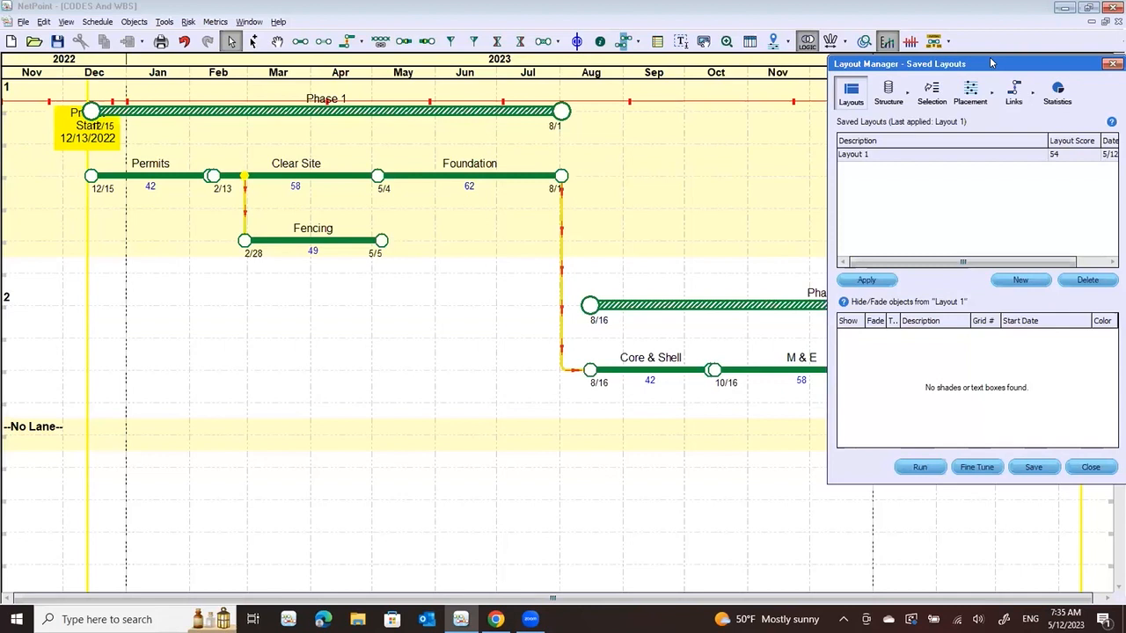
left_click_drag(991, 62, 824, 39)
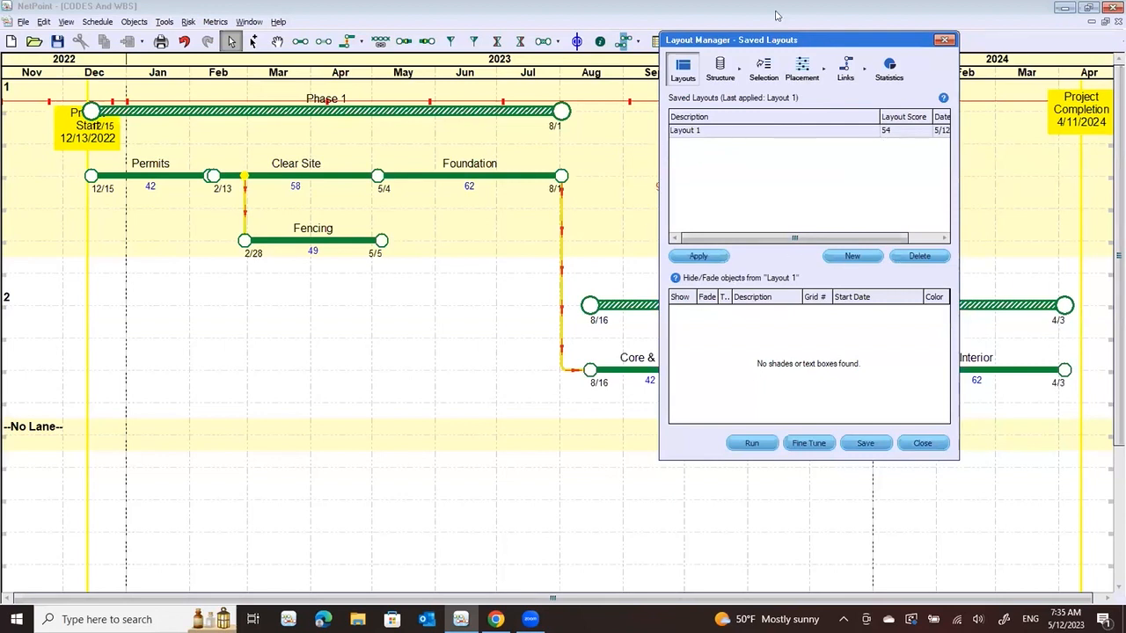
left_click(943, 41)
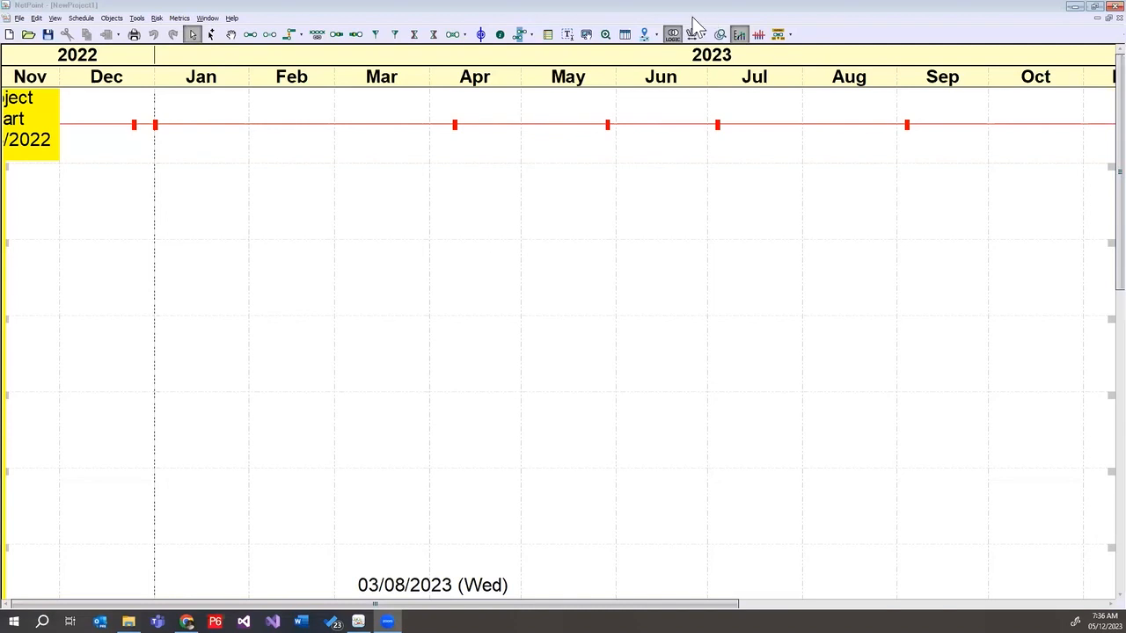
left_click(905, 101)
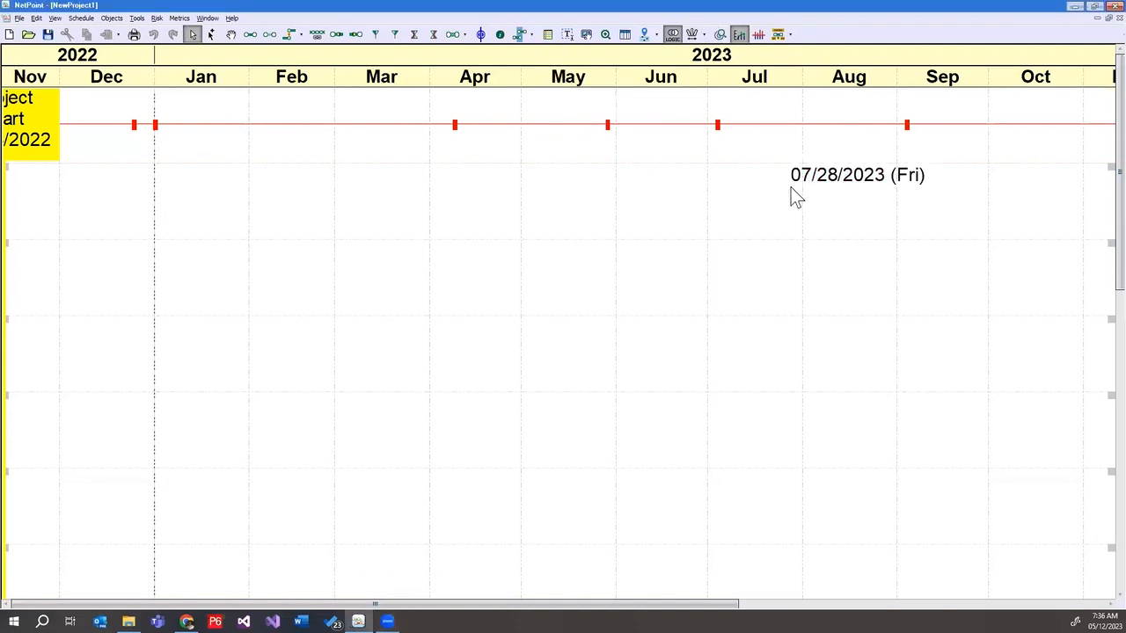
left_click(872, 80)
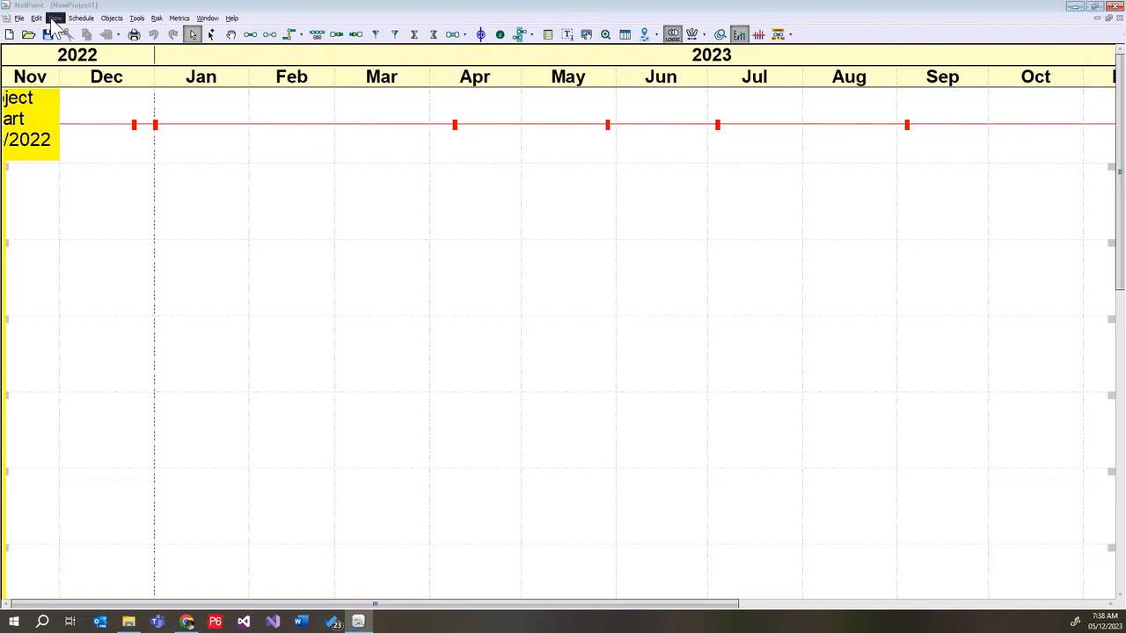
Load SprintDemo2.xer from the AdvancedNetPointTraining folder for import from Primavera P6
left_click(21, 19)
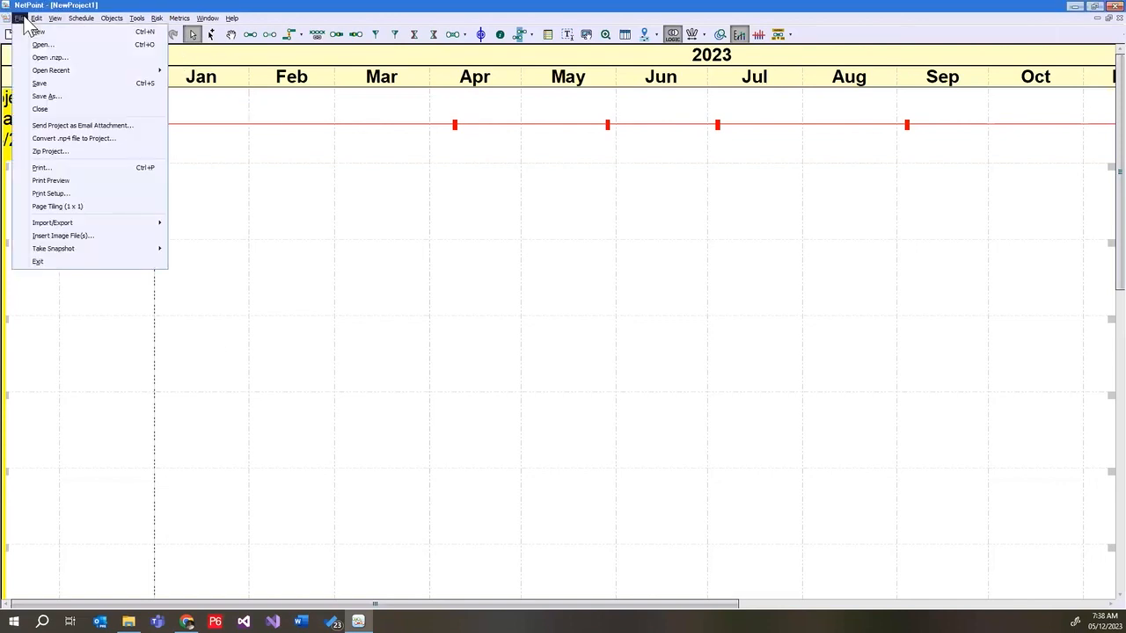
mouse_move(77, 225)
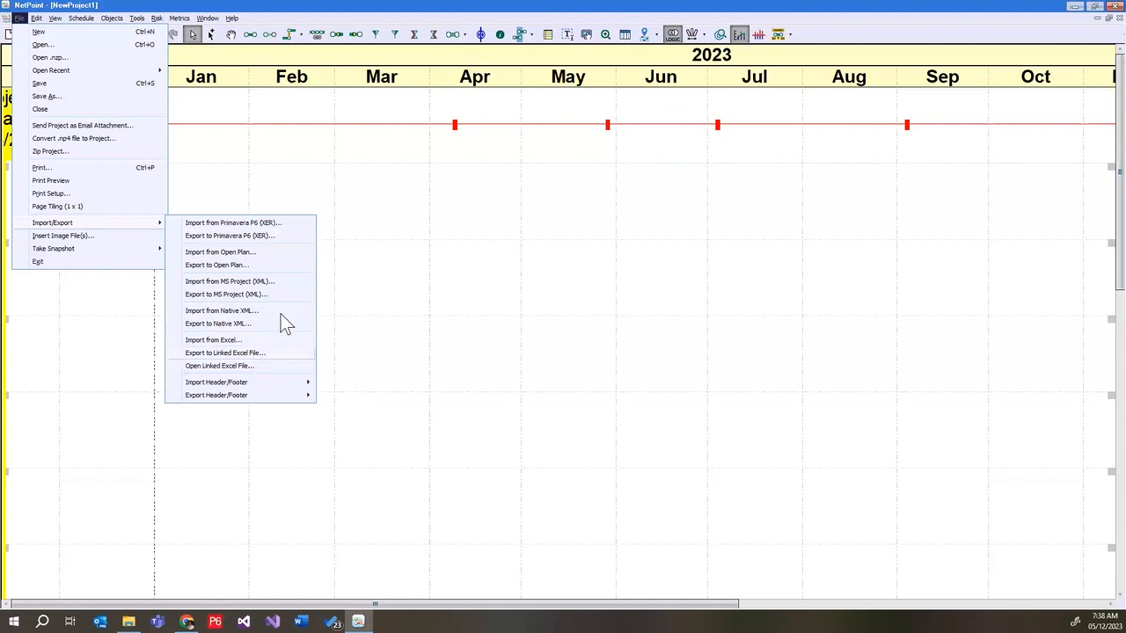
left_click(278, 224)
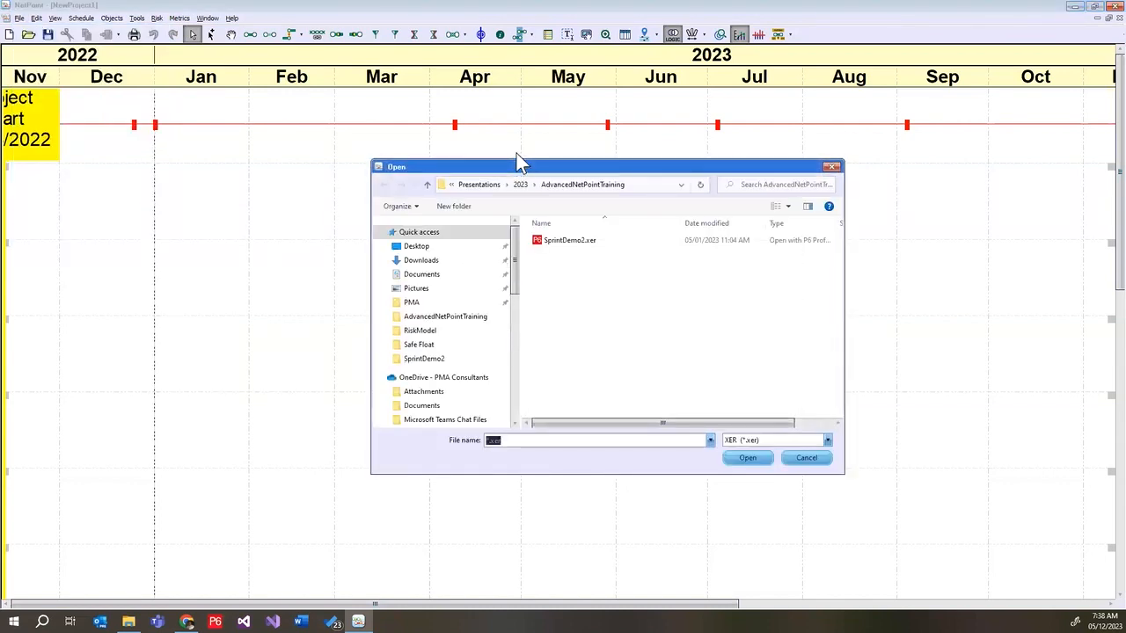
left_click(596, 239)
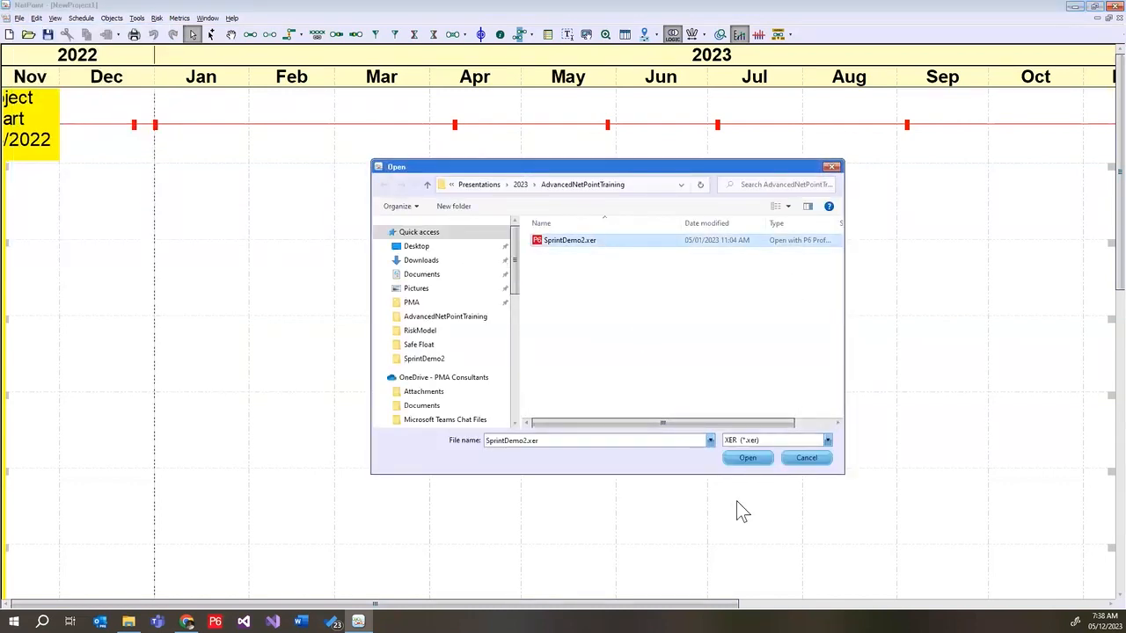
left_click(764, 457)
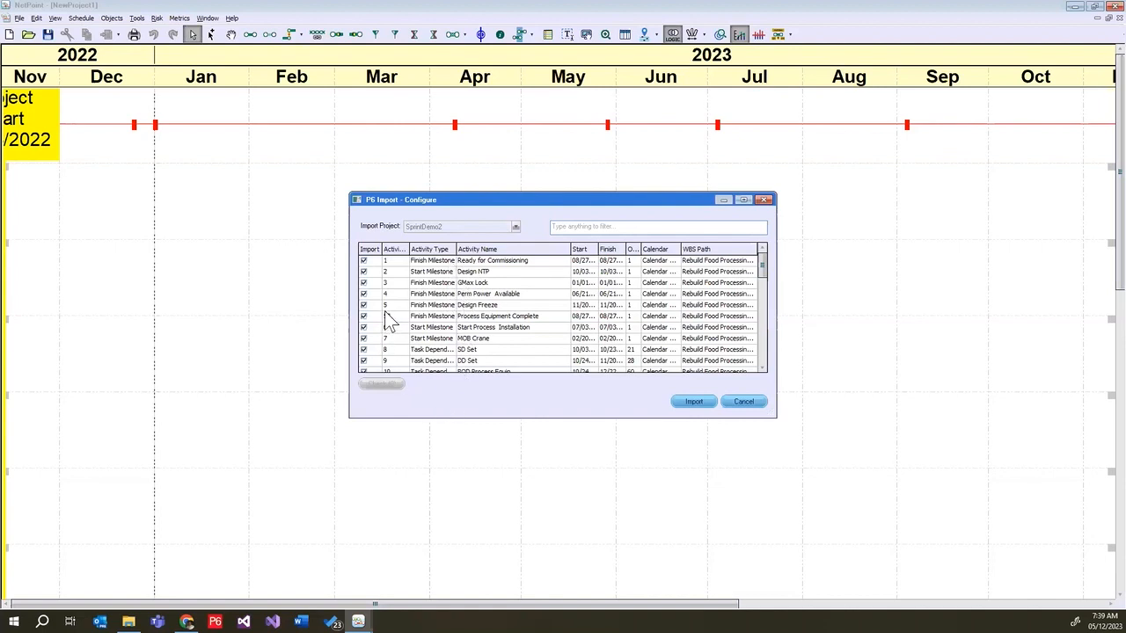
Exclude the Ready for Commissioning and Design NTP milestones from the import, and include both again
left_click(363, 271)
left_click(362, 261)
left_click(363, 261)
left_click(363, 271)
Filter the import list by "Power", clear the filter and import all listed activities
left_click(585, 227)
type("Power")
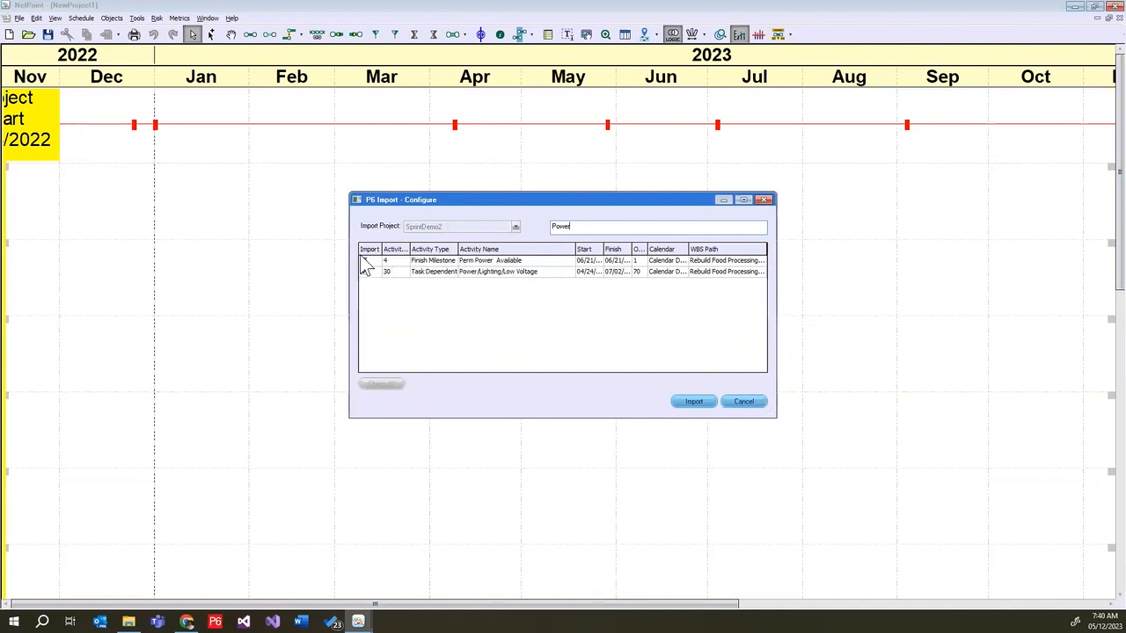
left_click_drag(578, 228, 536, 227)
key("BackSpace")
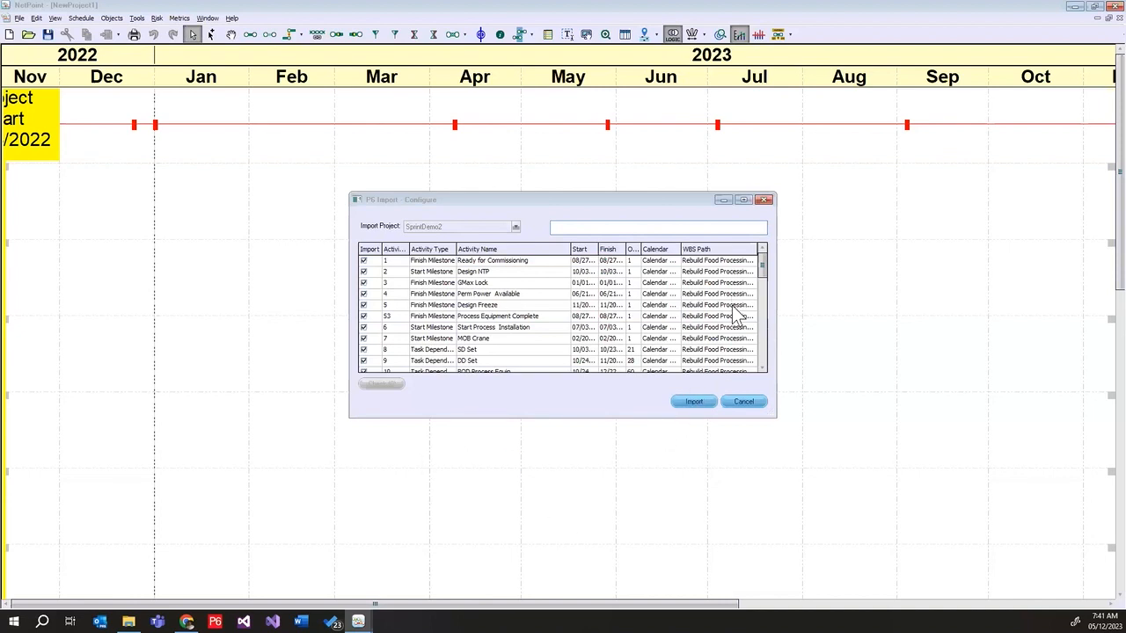
left_click(695, 405)
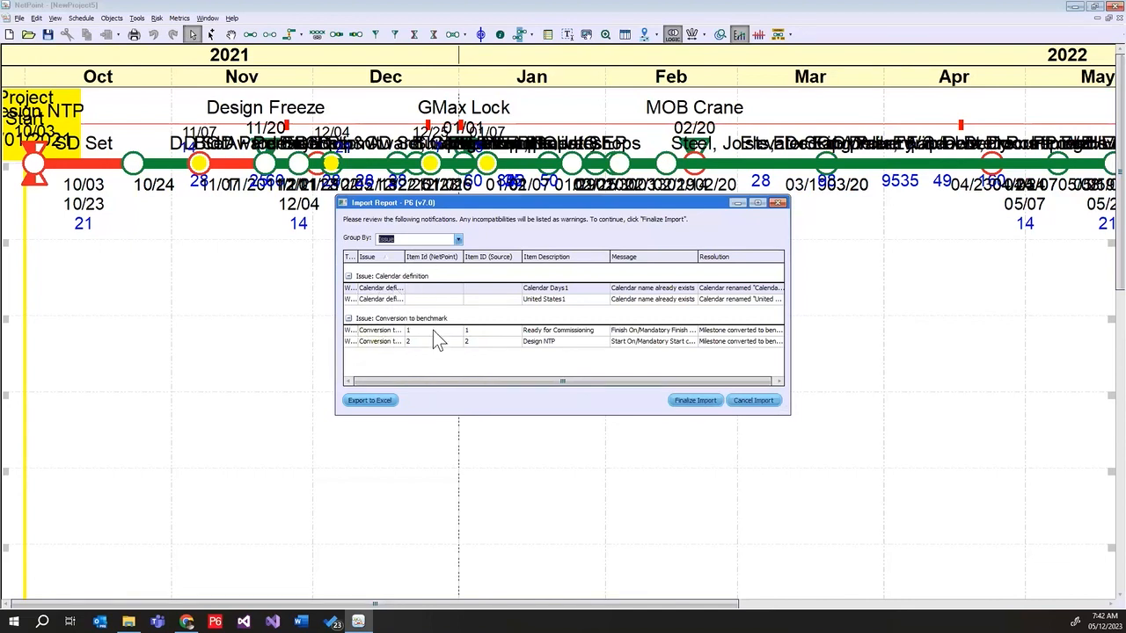
Export the P6 import report to Excel to review it, and close the workbook without saving
left_click(369, 400)
left_click(366, 403)
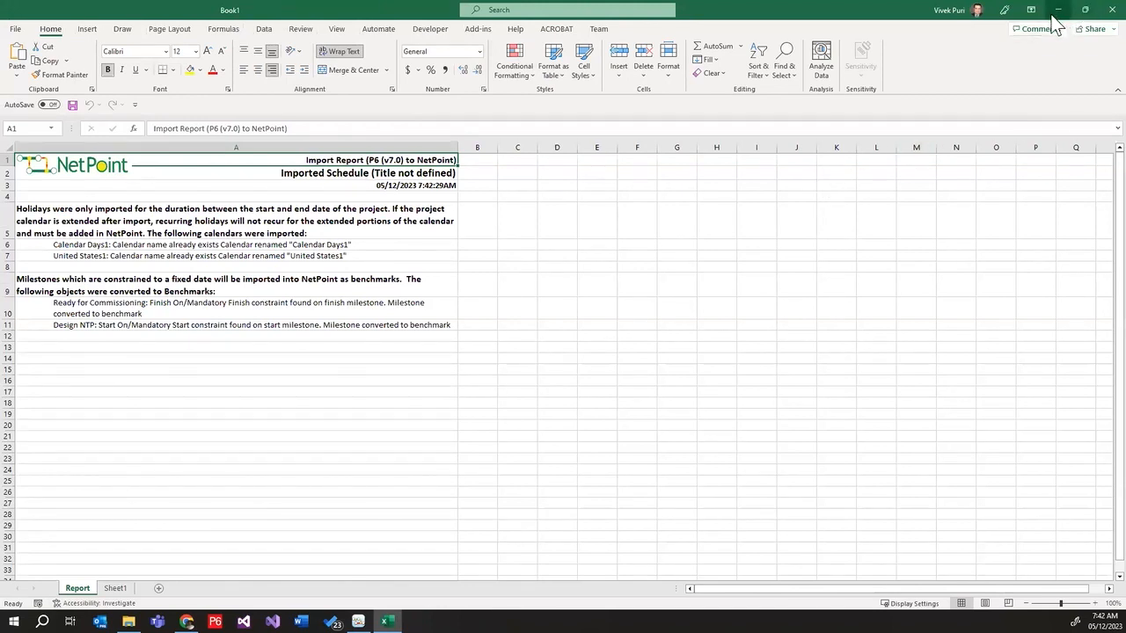
left_click(1112, 9)
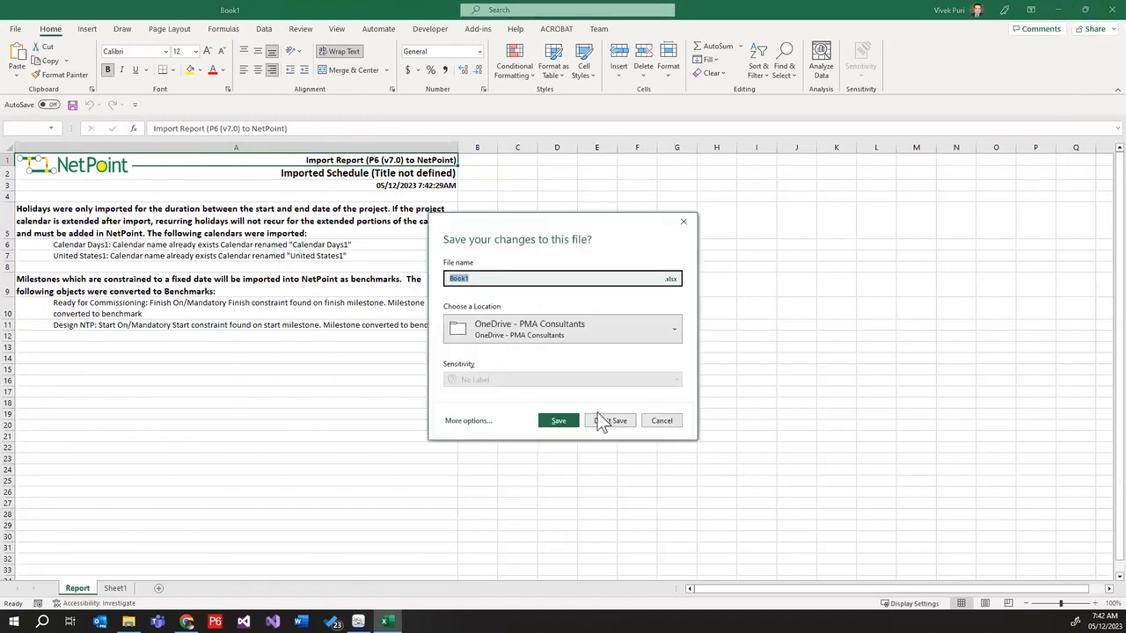
left_click(605, 420)
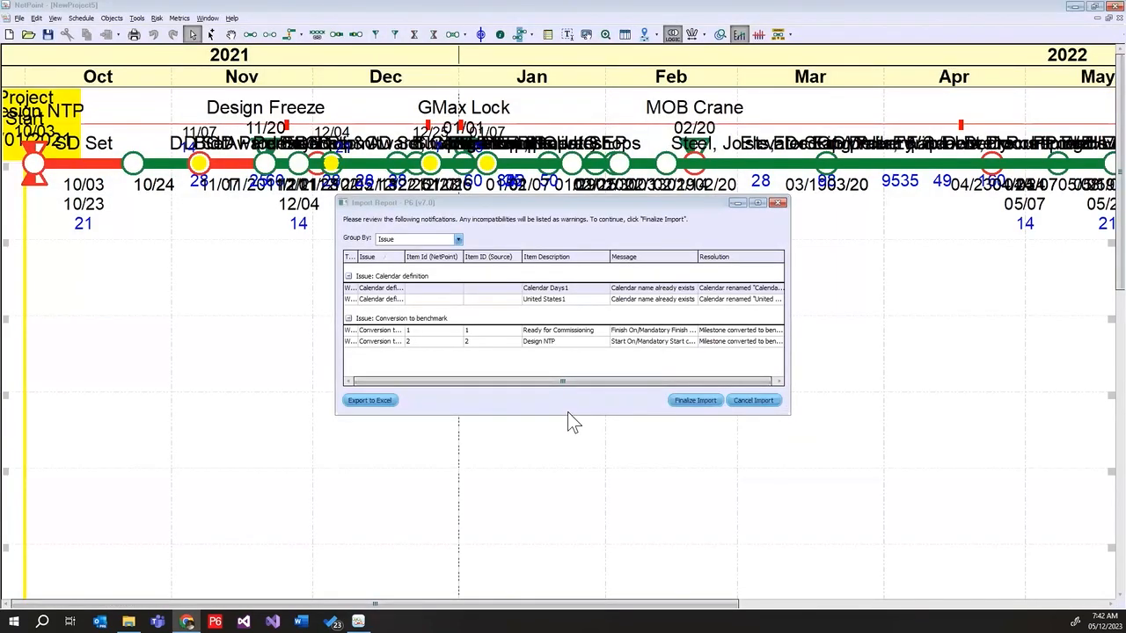
Finalize the P6 import and look over the imported schedule network
left_click(701, 401)
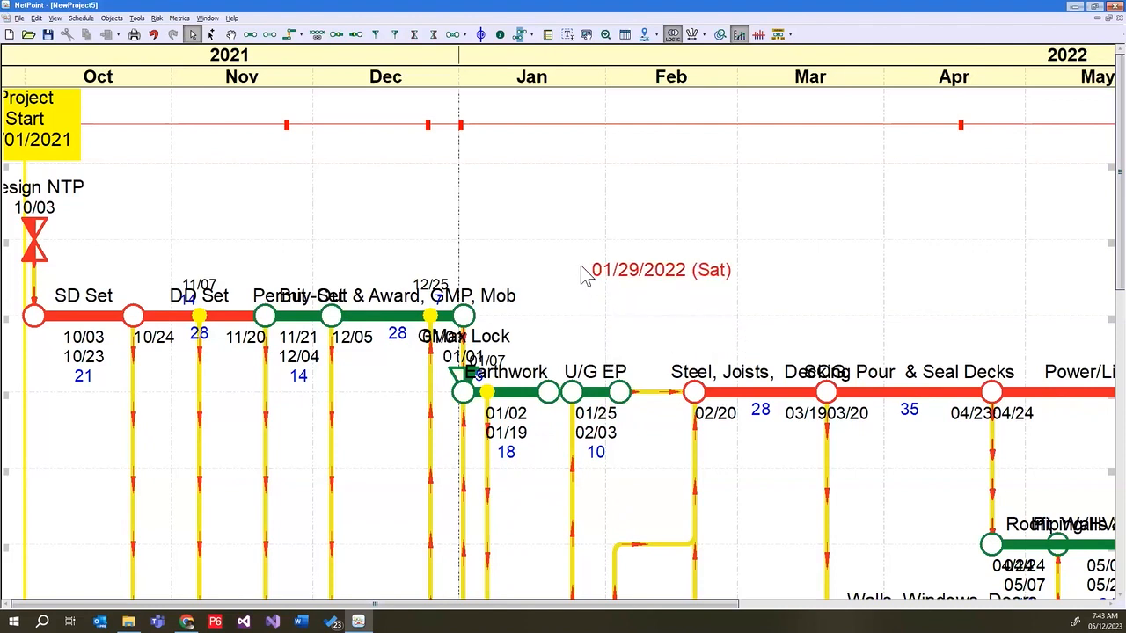
scroll(583, 277, "down", 2)
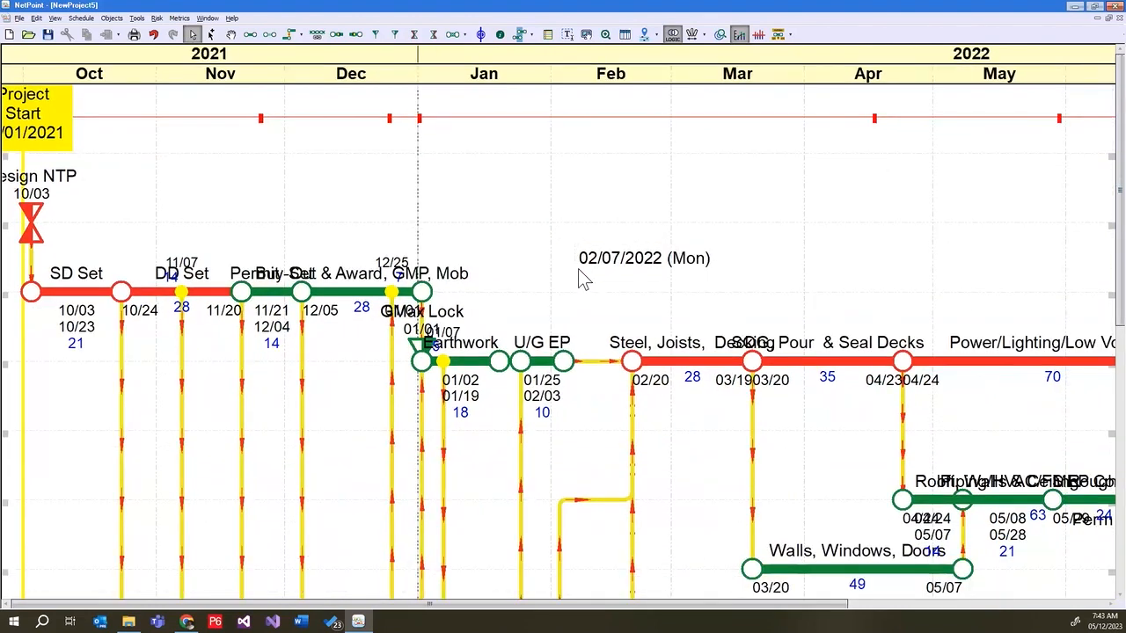
scroll(578, 268, "down", 4)
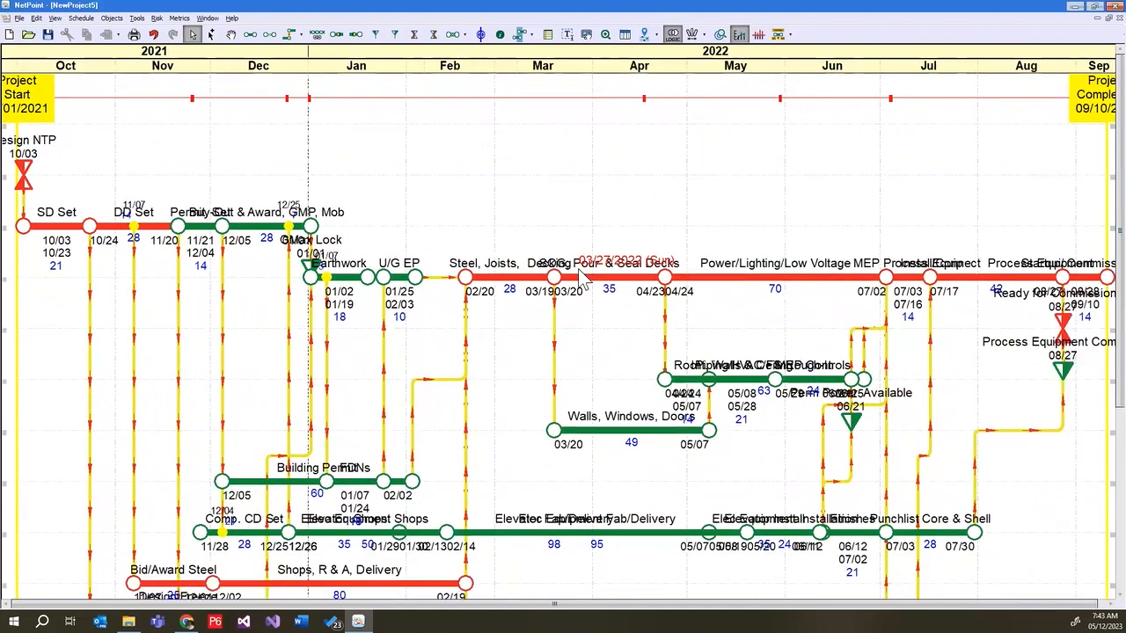
scroll(581, 277, "down", 1)
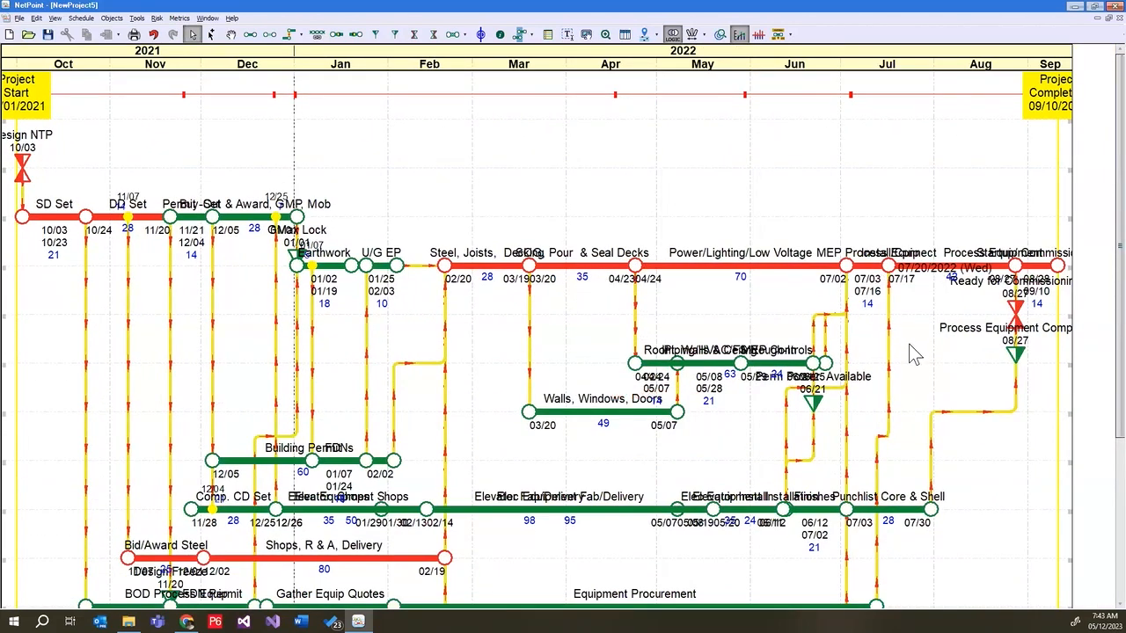
scroll(1093, 445, "down", 3)
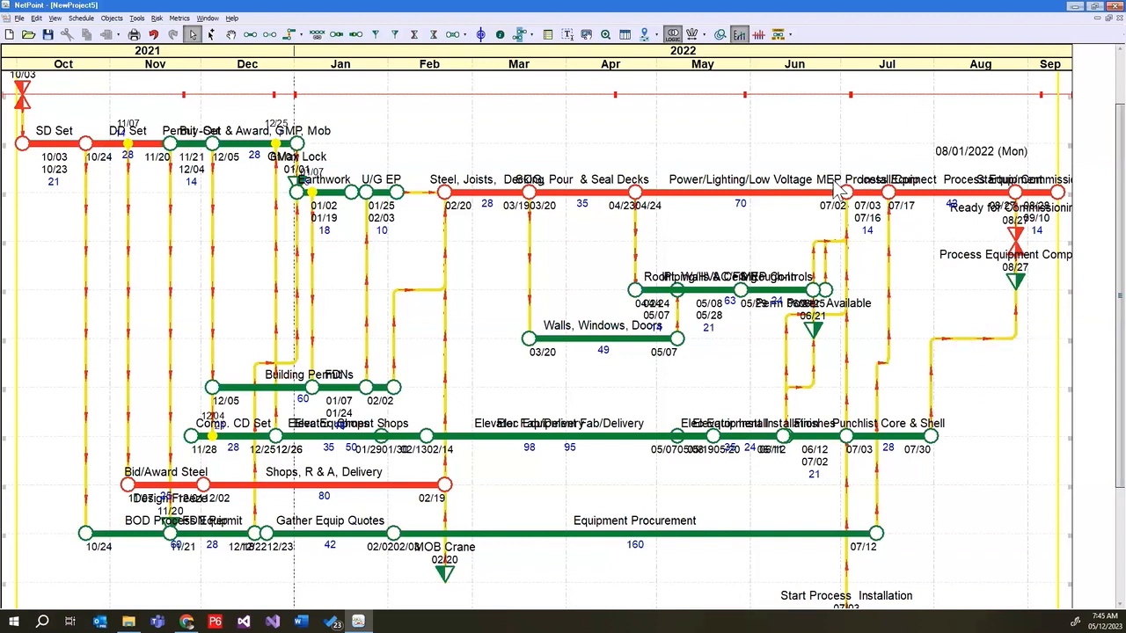
In the Layout Manager, save the current arrangement as a new layout named "As Imported"
left_click(671, 37)
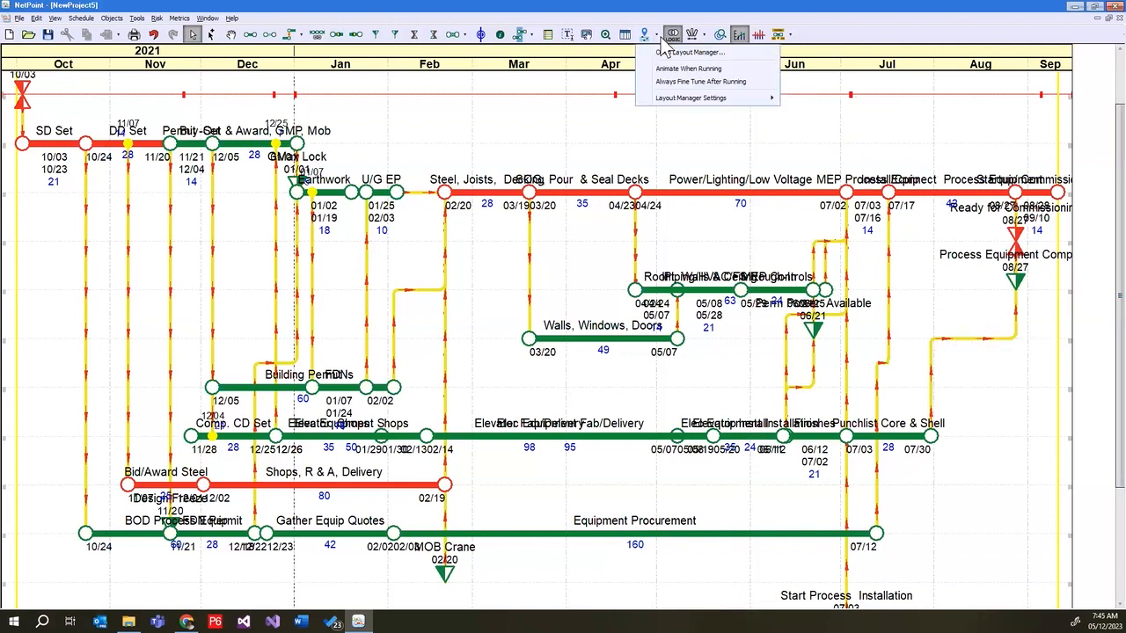
left_click(684, 52)
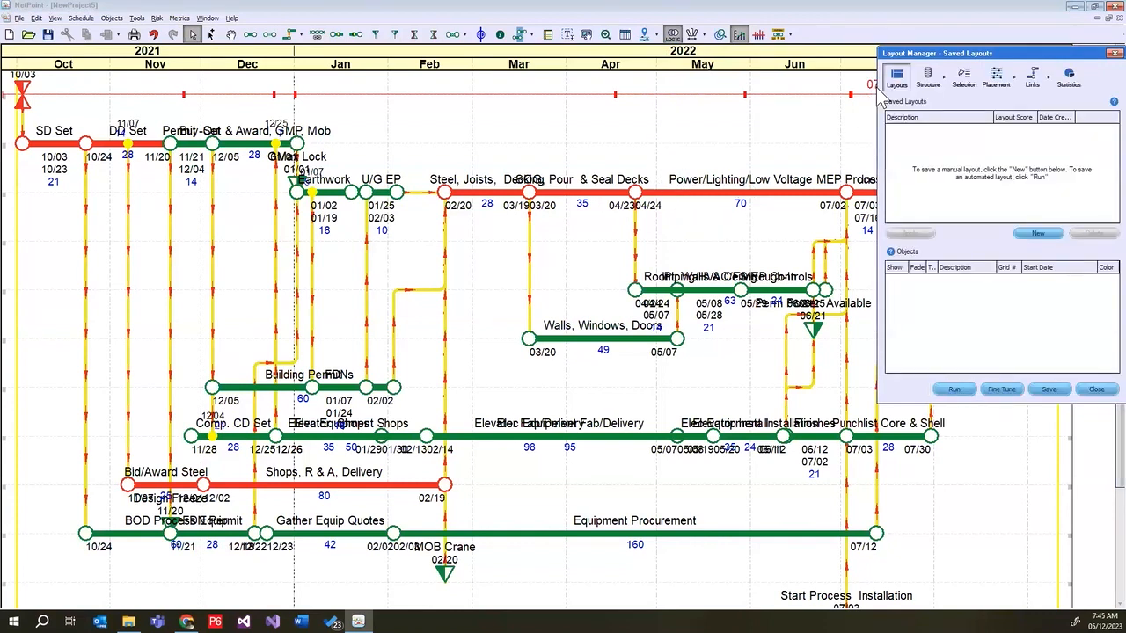
left_click(1036, 234)
left_click(929, 130)
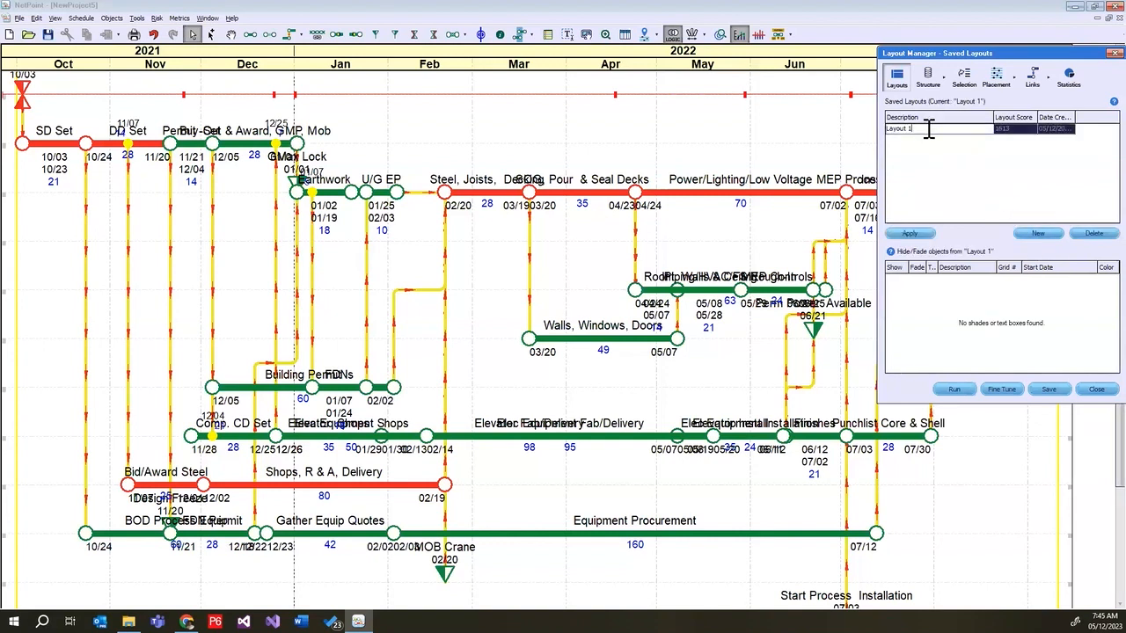
left_click_drag(929, 130, 855, 128)
type("As Imported")
key("Return")
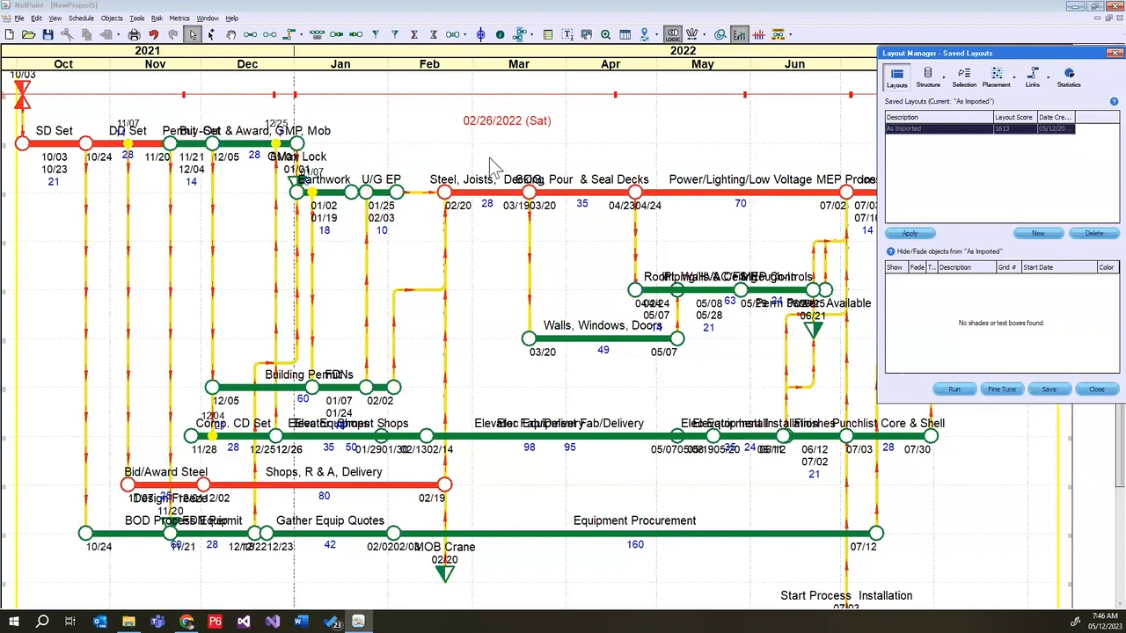
Run the automated layout on the imported schedule and stretch the timescale to spread out the activities
left_click(648, 38)
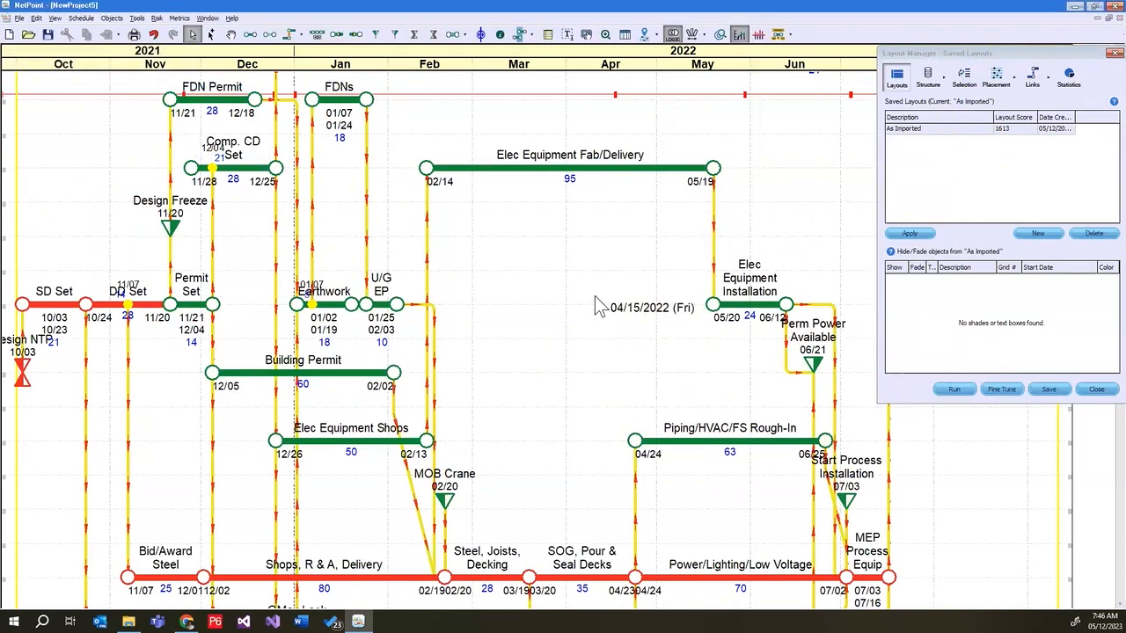
scroll(594, 304, "down", 5)
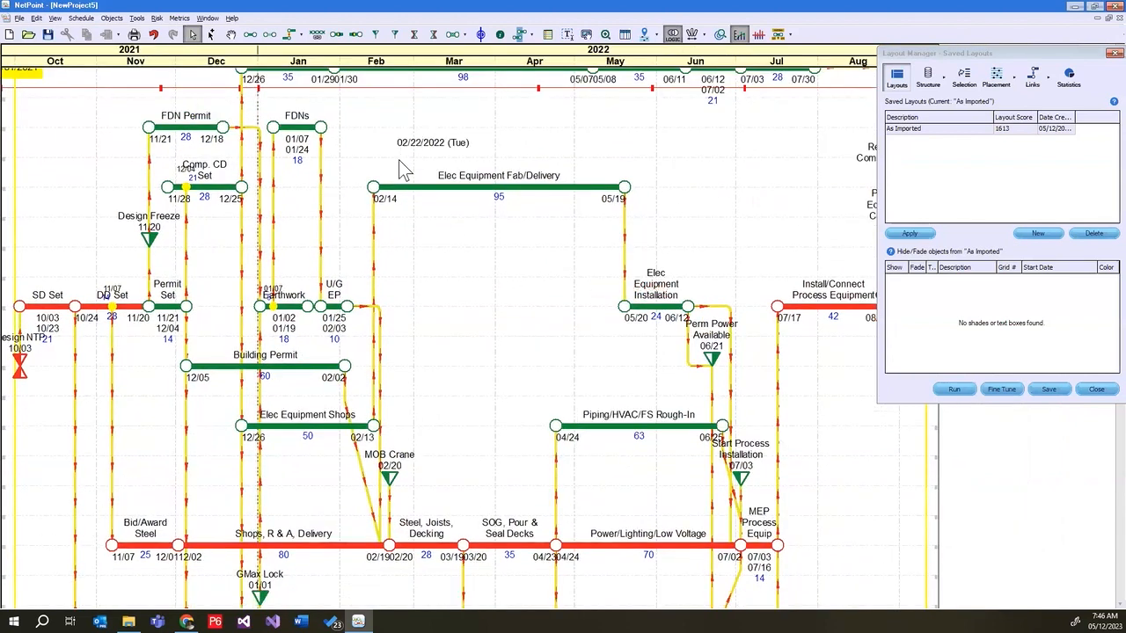
scroll(399, 161, "down", 2)
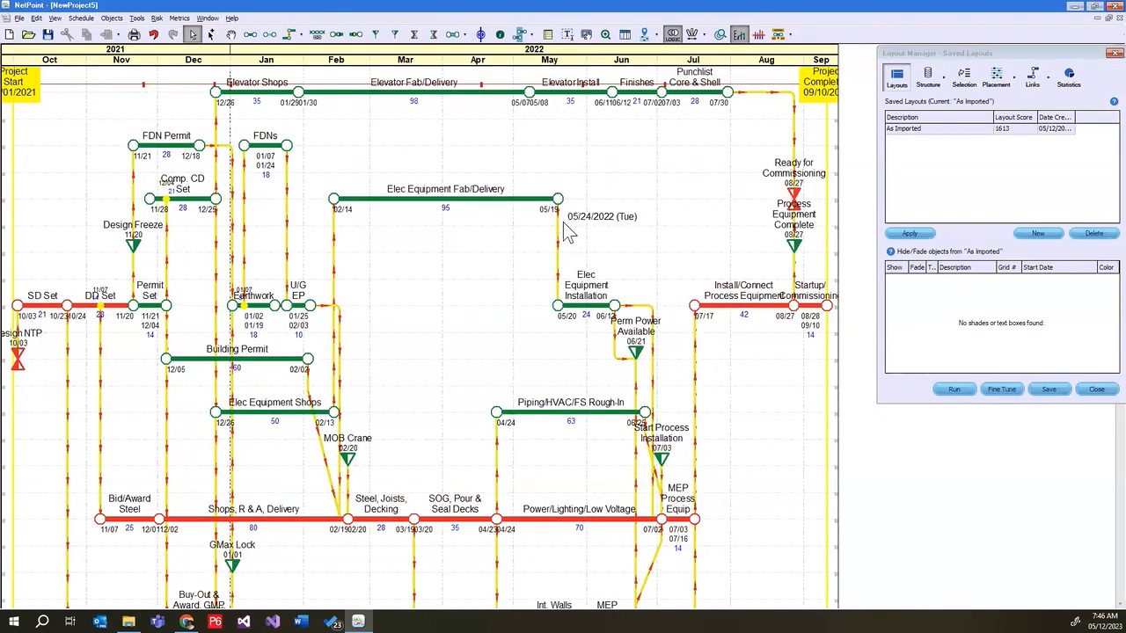
left_click_drag(416, 46, 493, 44)
scroll(580, 150, "down", 5)
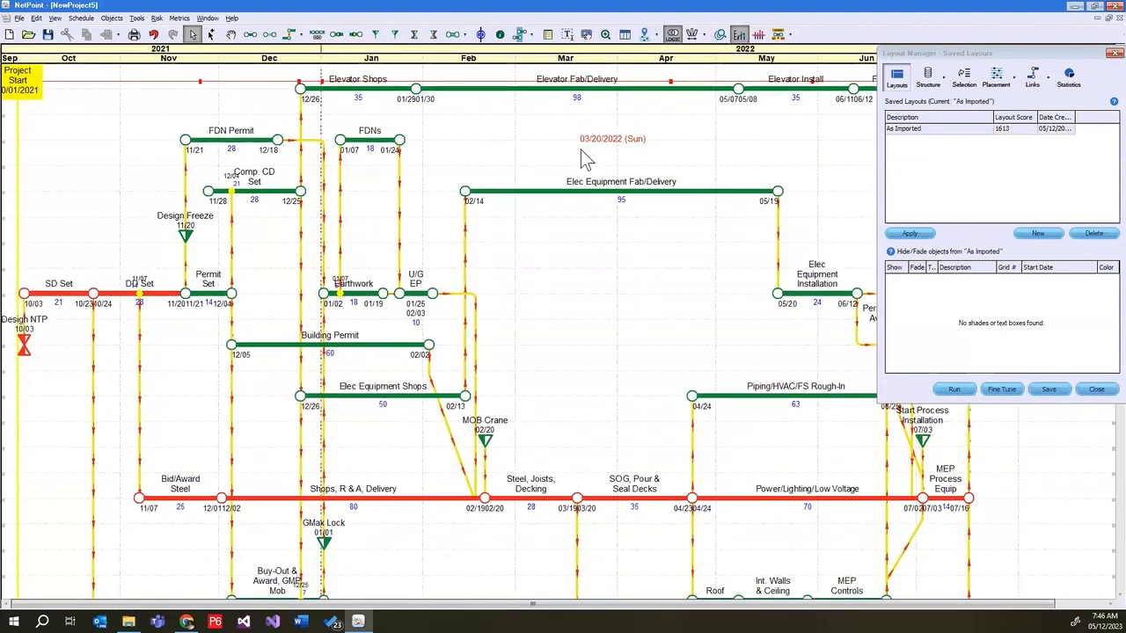
left_click_drag(435, 62, 968, 55)
left_click(966, 58)
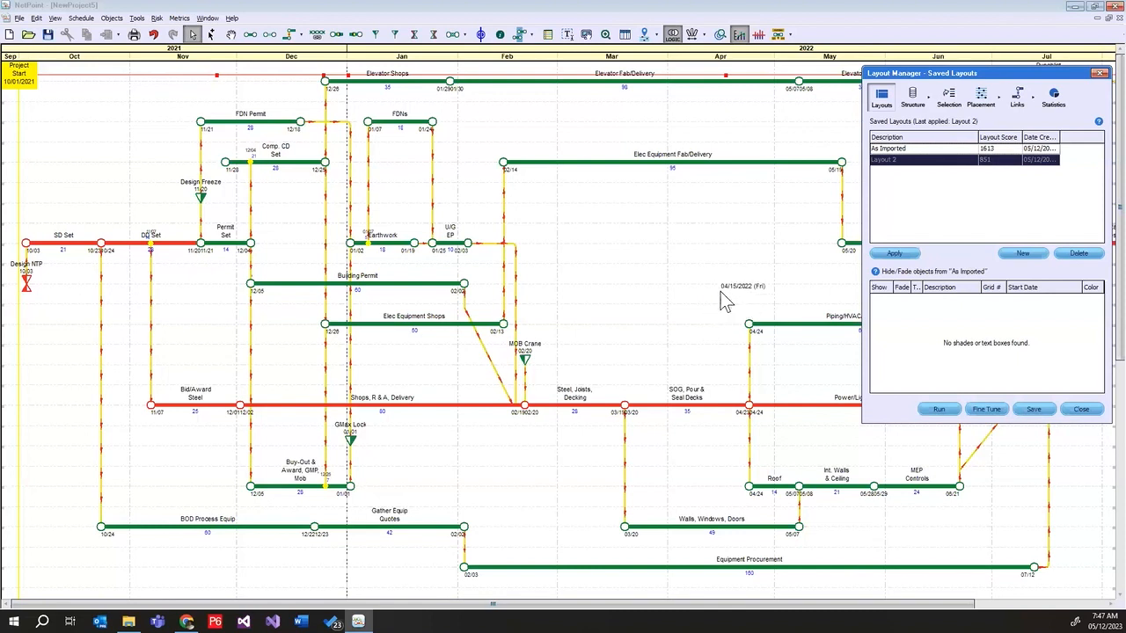
Rename the saved Layout 2 to "Global Layout"
left_click(926, 167)
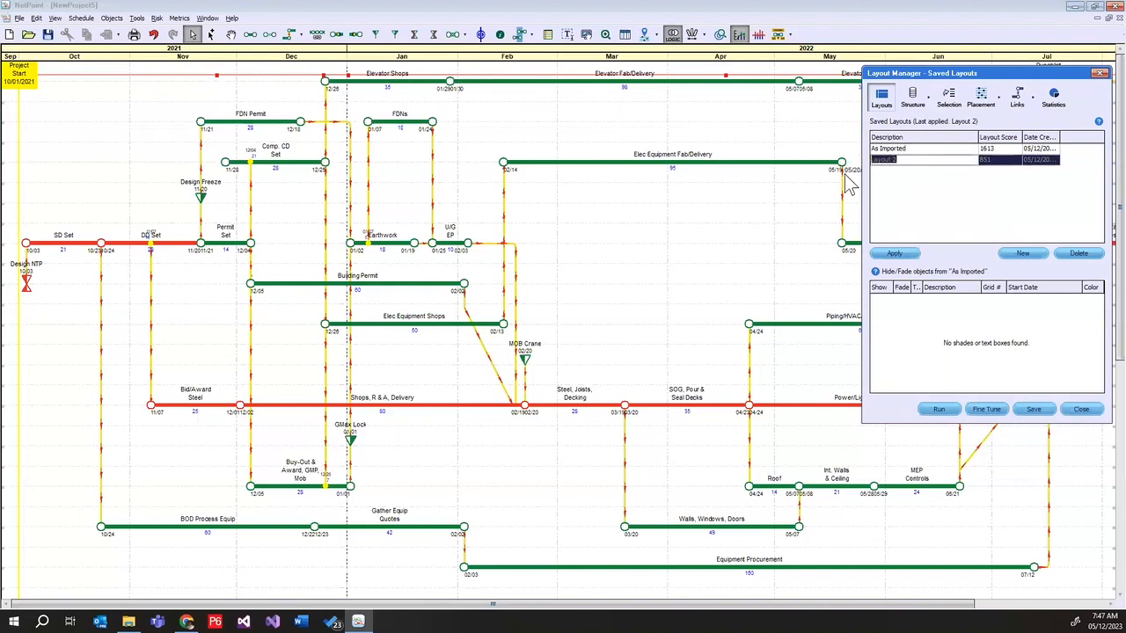
type("Global")
left_click(988, 220)
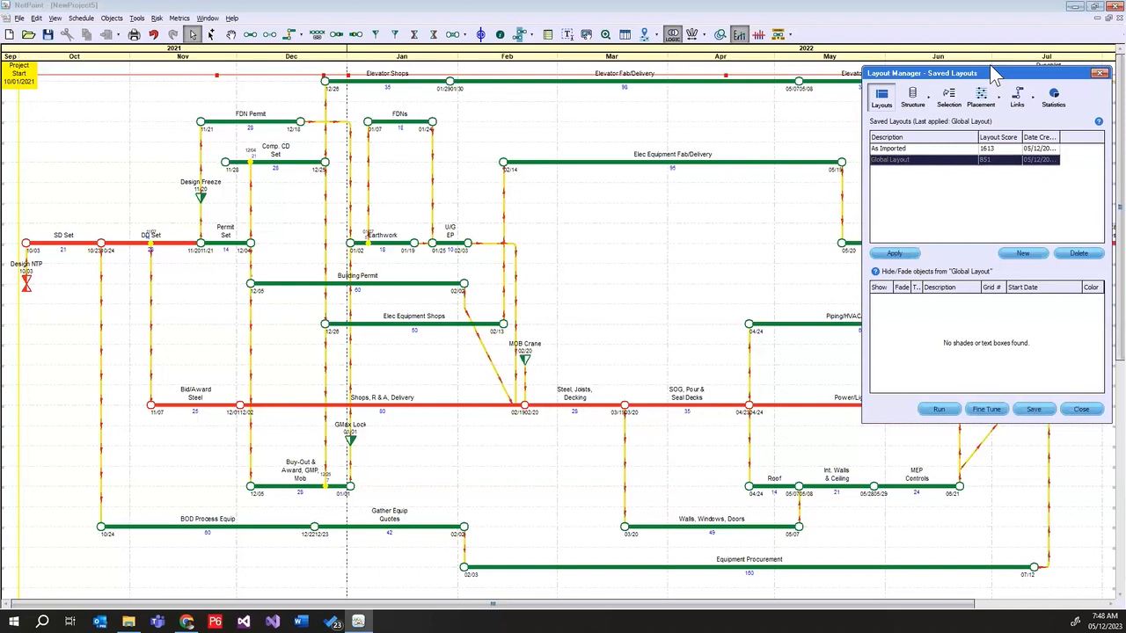
Turn on lanes in the Layout Manager, deriving them from WBS Level 1
left_click(913, 101)
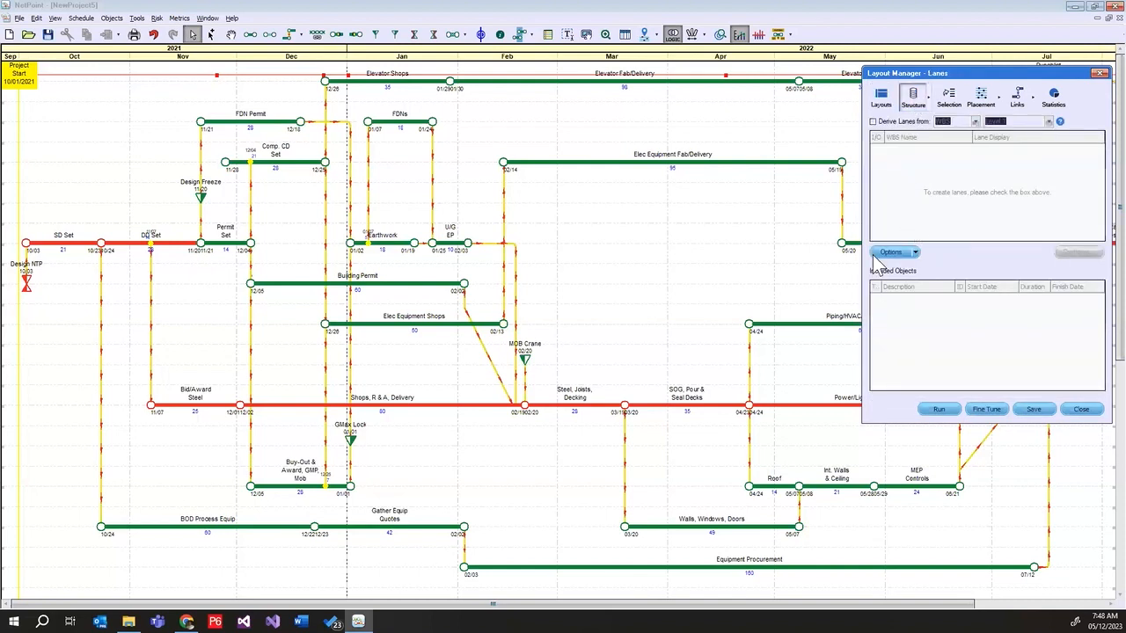
left_click(873, 122)
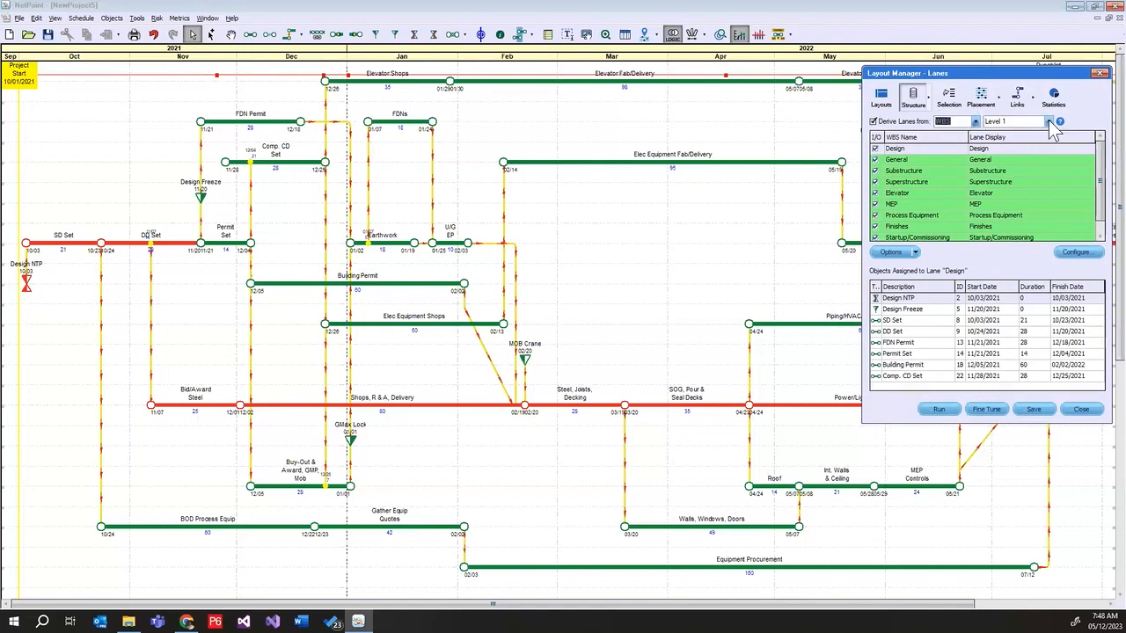
left_click(1048, 122)
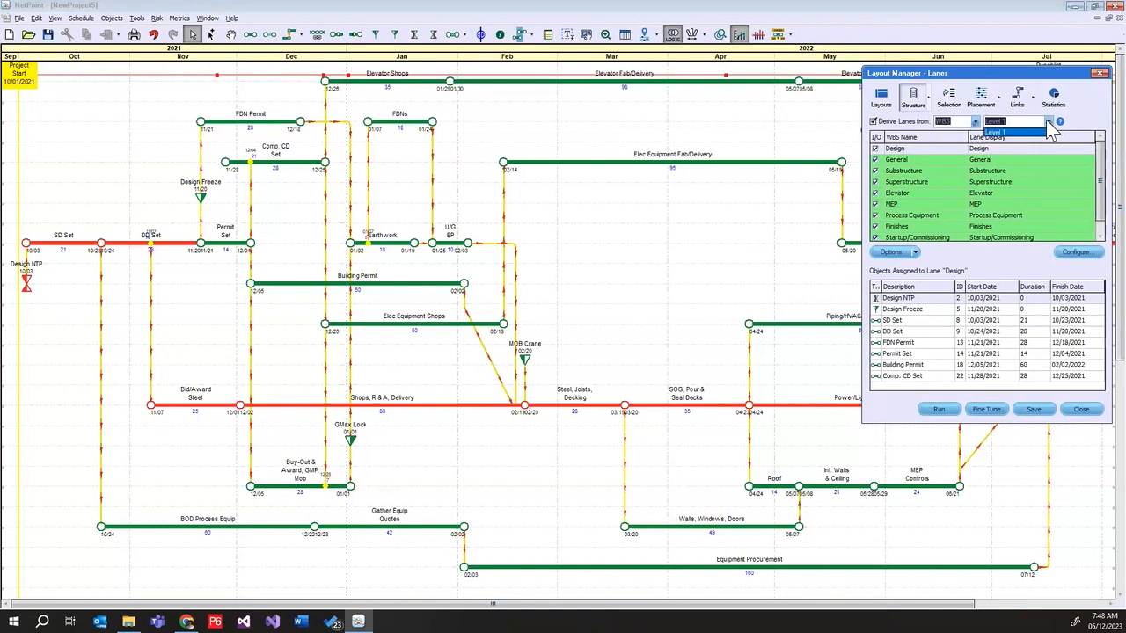
left_click(1047, 122)
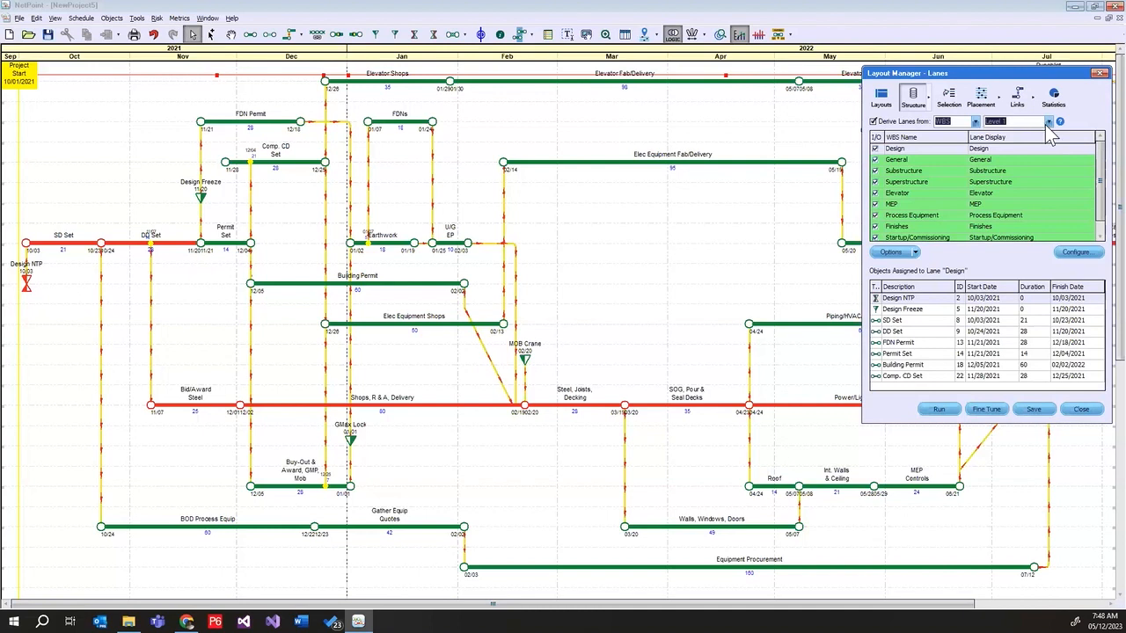
left_click(1049, 123)
left_click(1032, 132)
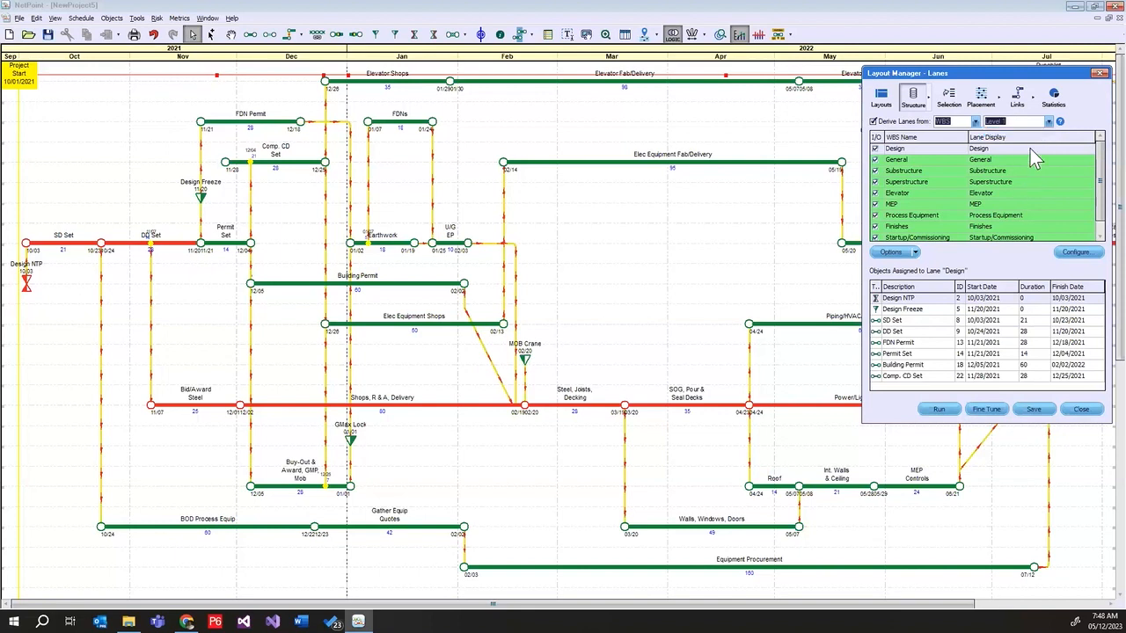
Set the global WBS Level 1 lane shade color to light cyan with RGB 233, 255, 255
left_click(1078, 254)
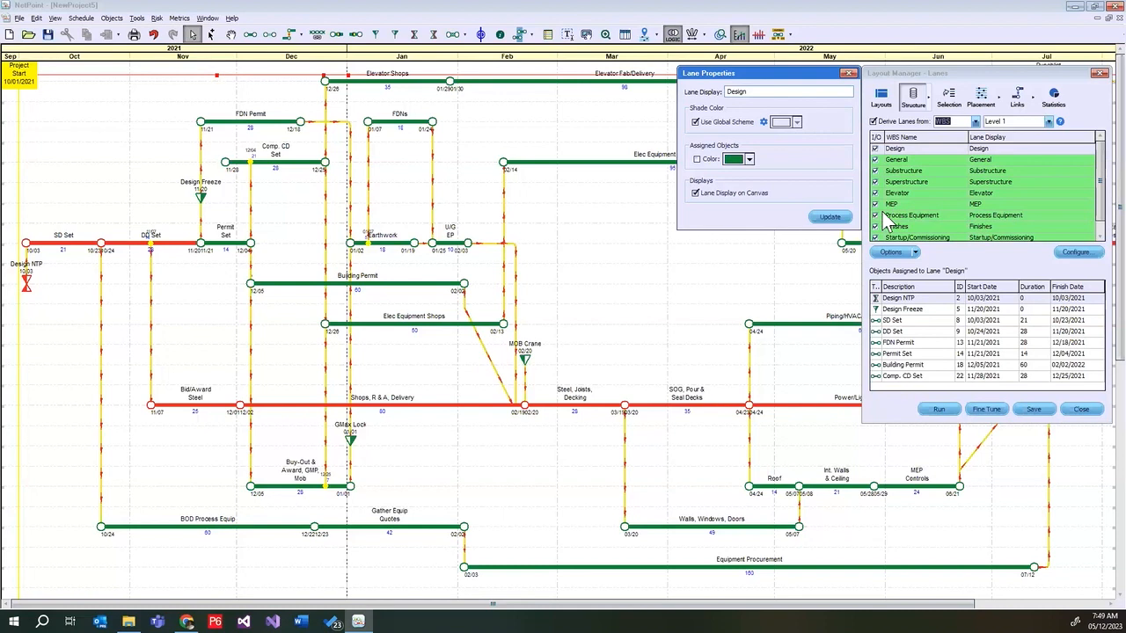
left_click(791, 126)
left_click(782, 141)
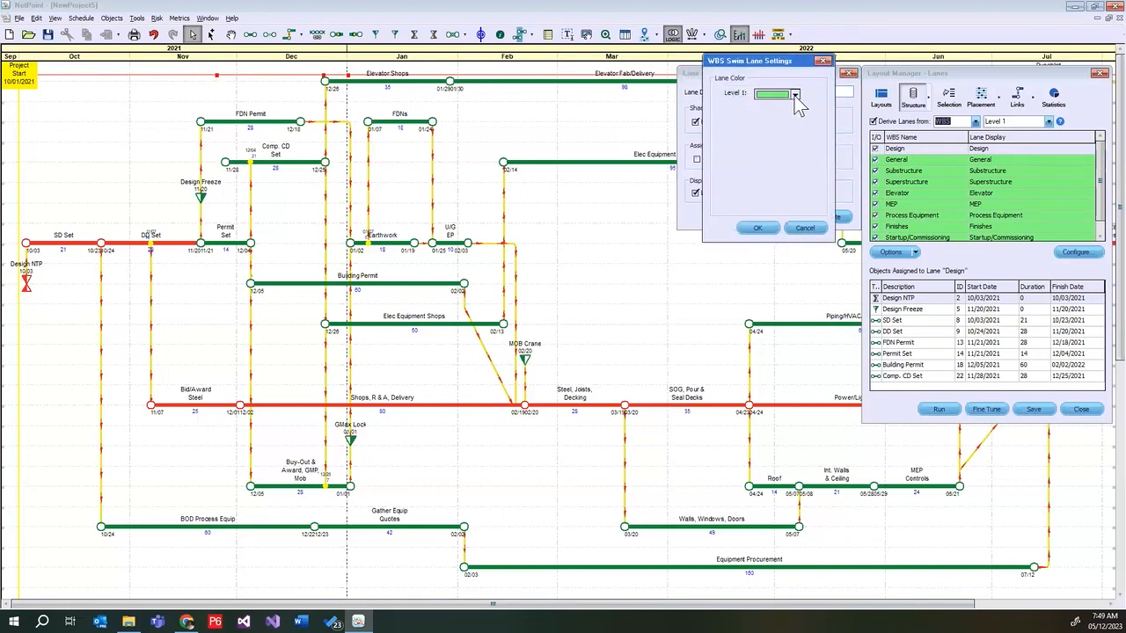
left_click(795, 95)
left_click(776, 166)
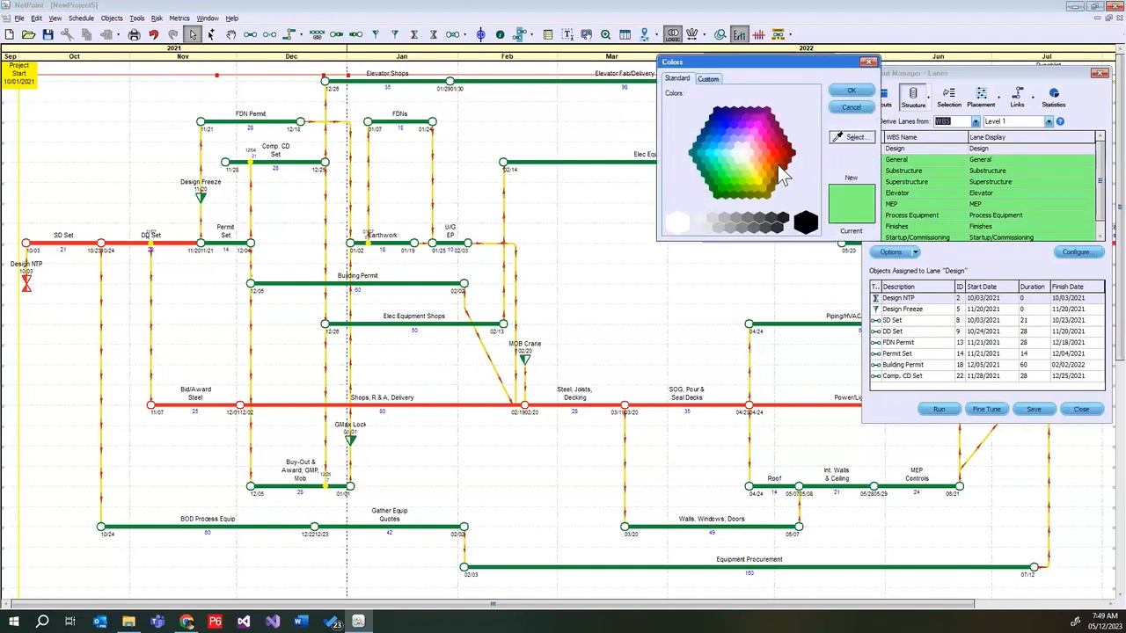
left_click(734, 153)
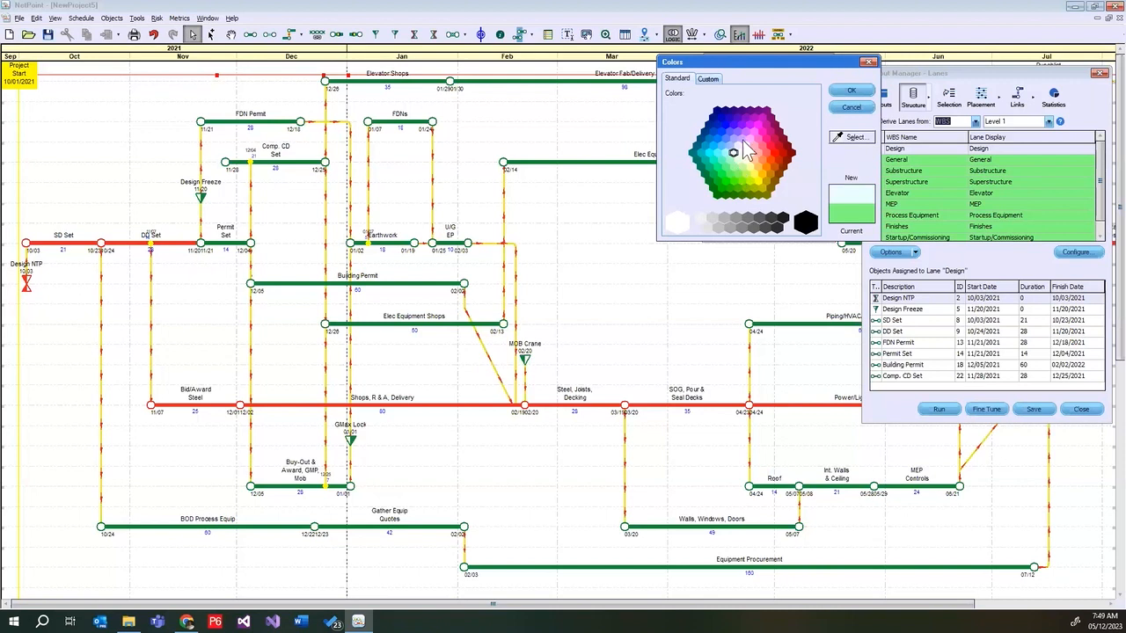
left_click(708, 78)
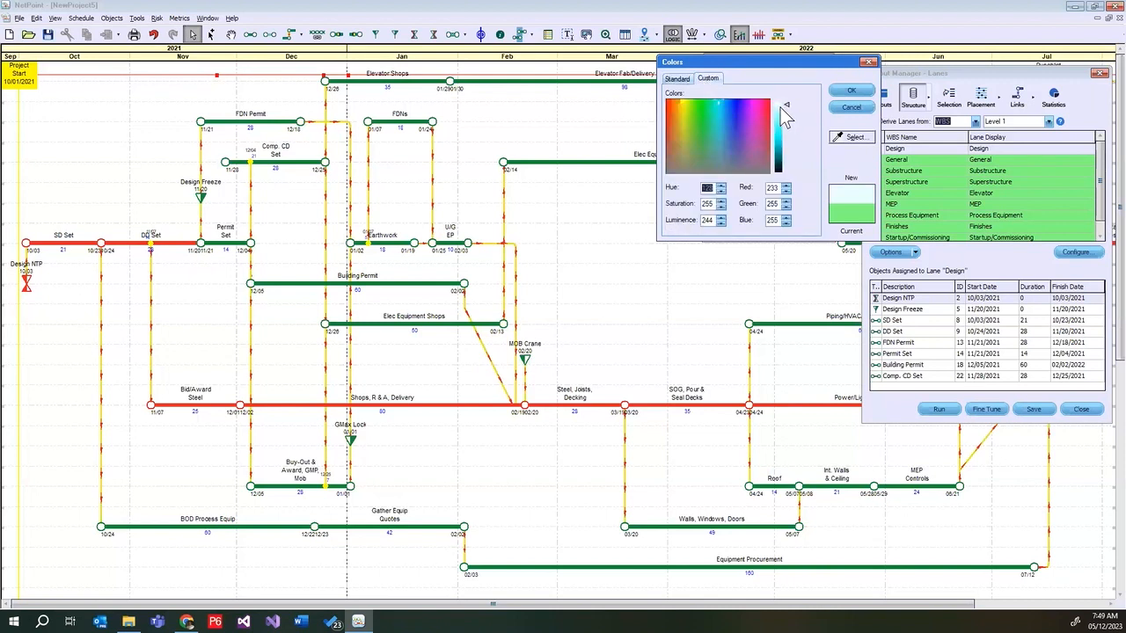
left_click(850, 92)
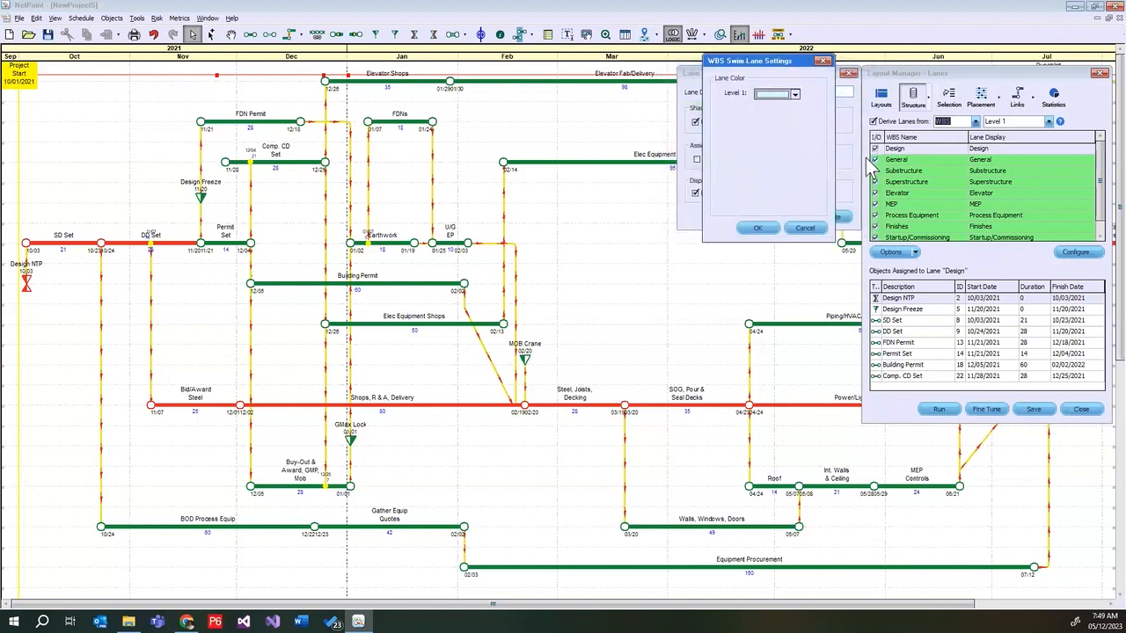
left_click(757, 228)
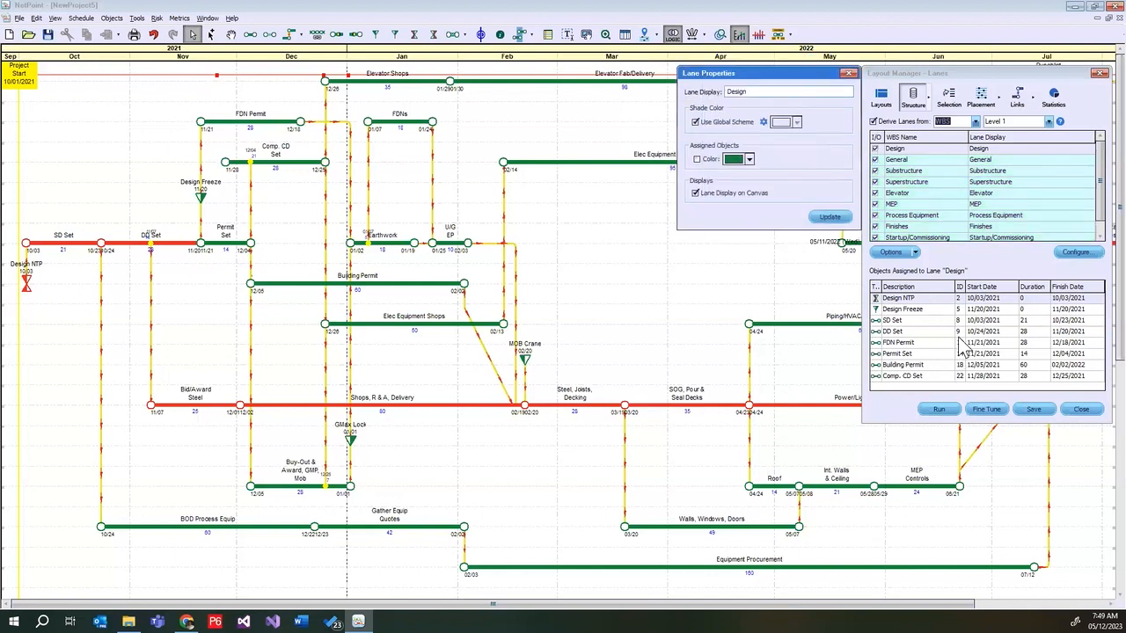
left_click(850, 74)
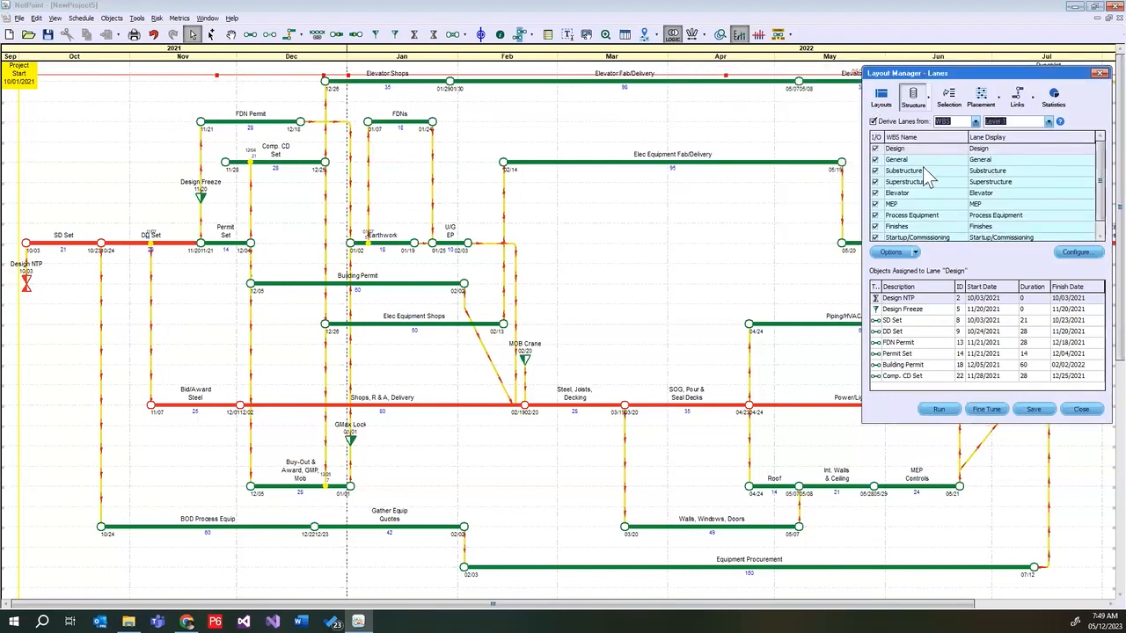
Run the automated layout with the WBS lanes and hide the Project Start marker
left_click(939, 409)
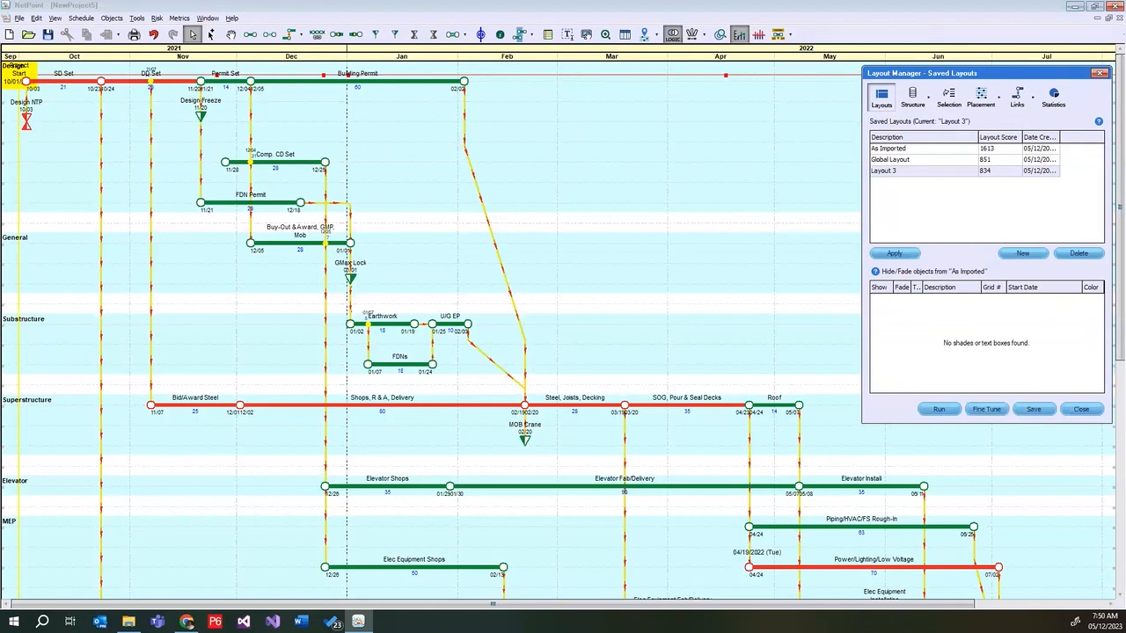
right_click(11, 79)
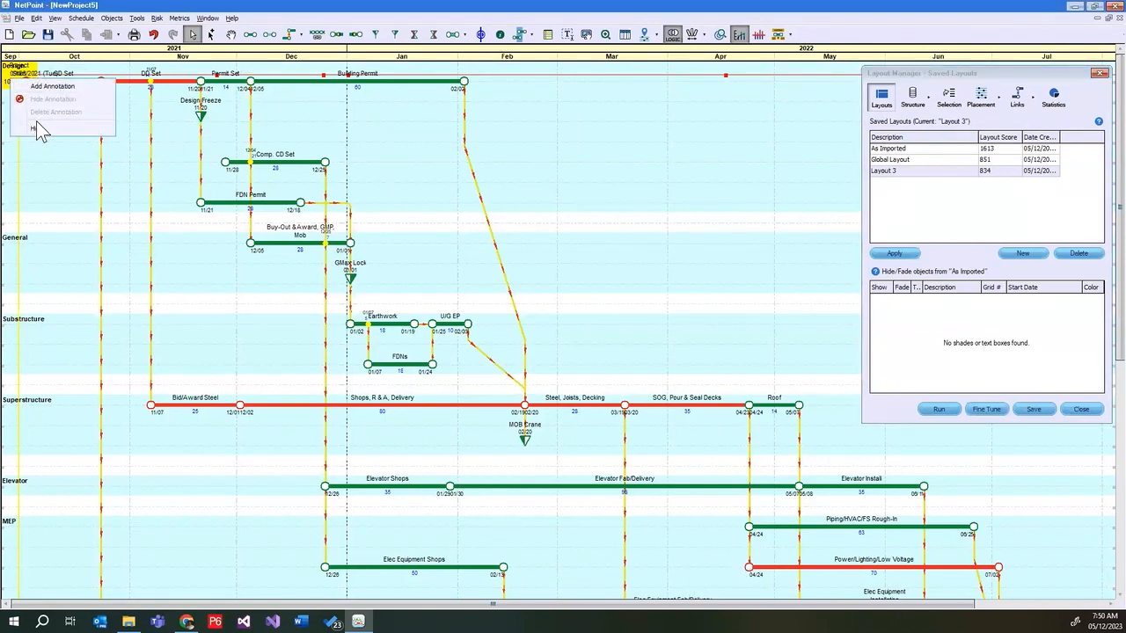
left_click(36, 128)
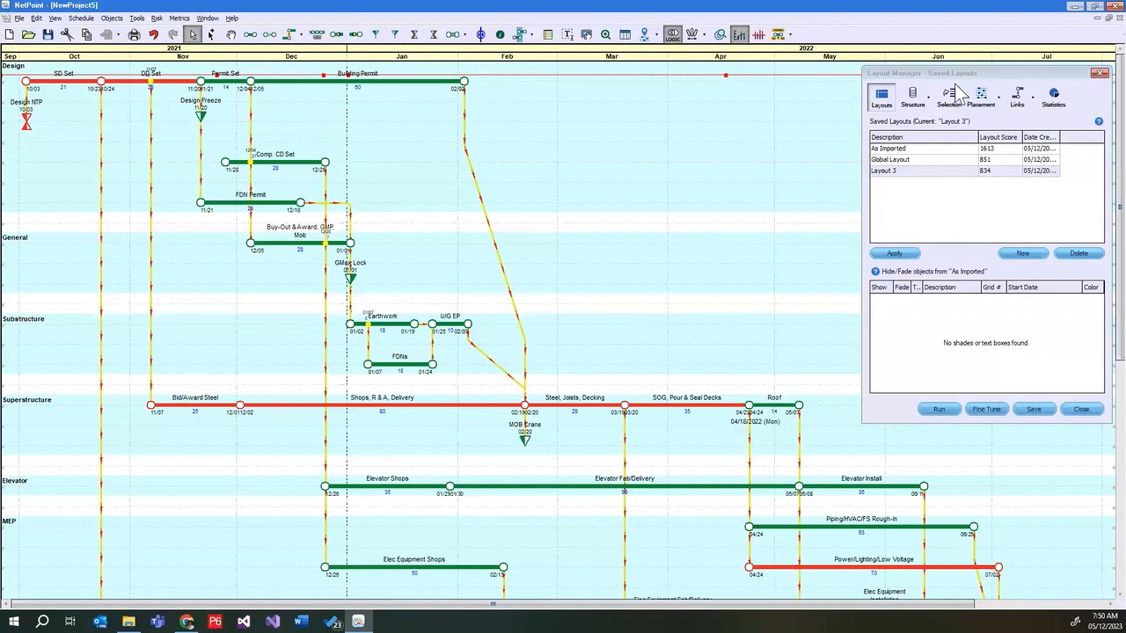
Rename the saved Layout 3 to "WBS Layout"
left_click(921, 173)
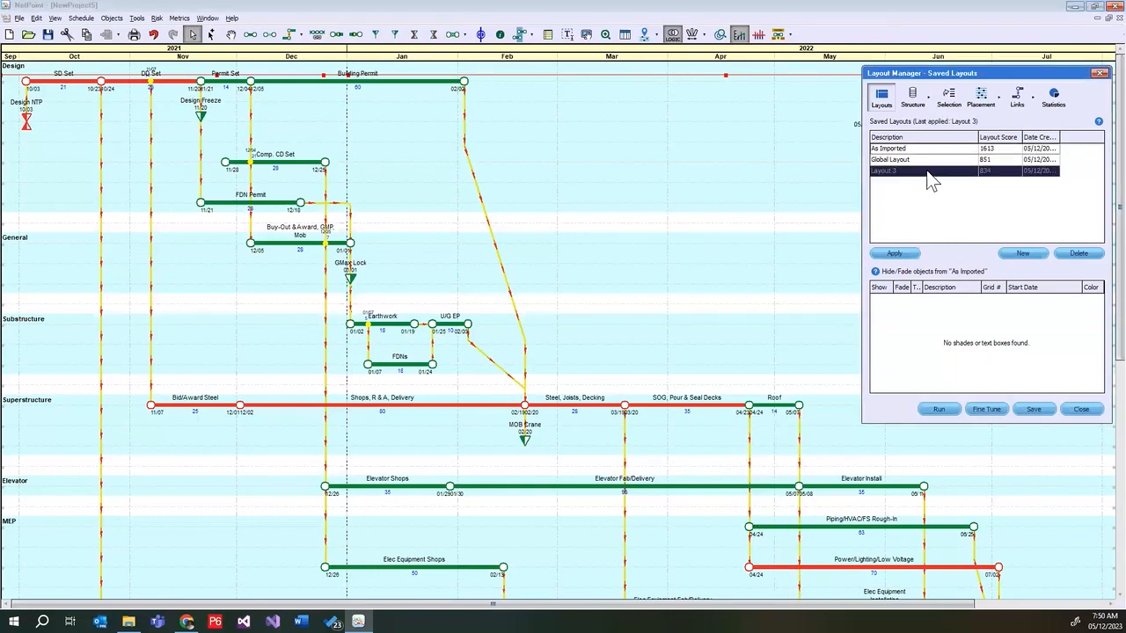
left_click(930, 172)
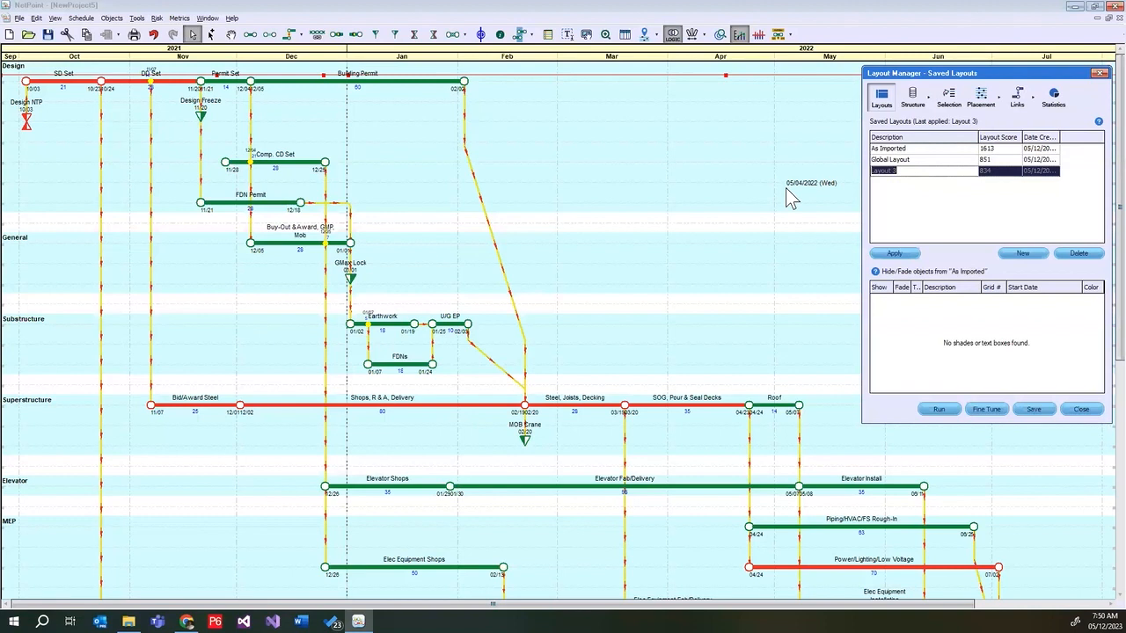
type("B")
type("WBS")
type(" Layout")
type("ut")
key("Return")
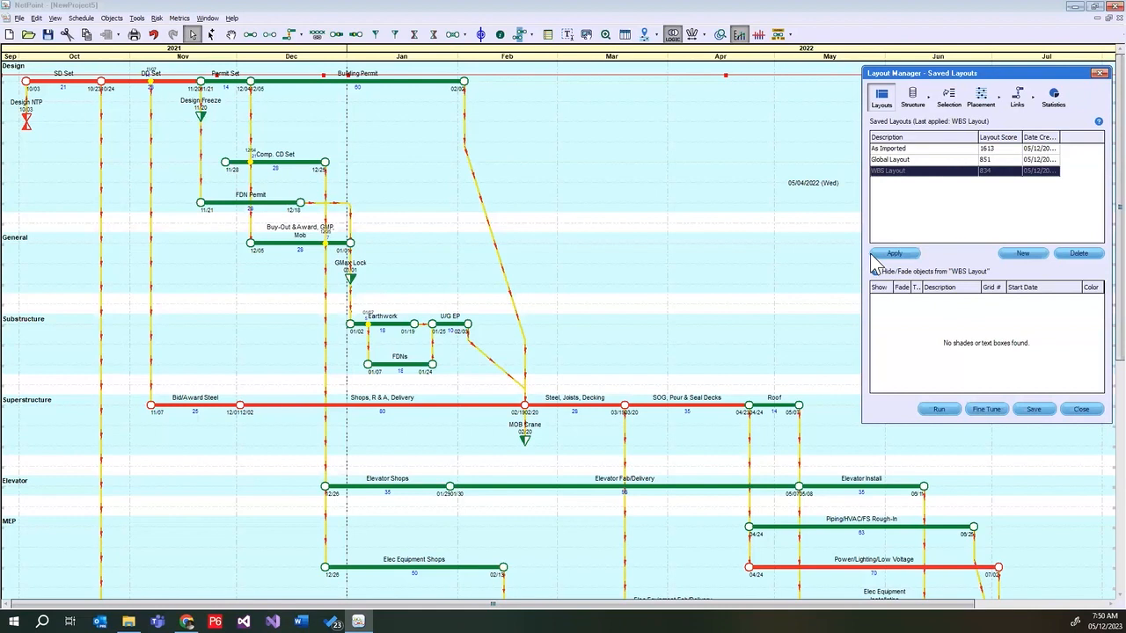
Apply the saved Global Layout to the canvas, discarding unsaved changes
left_click(924, 160)
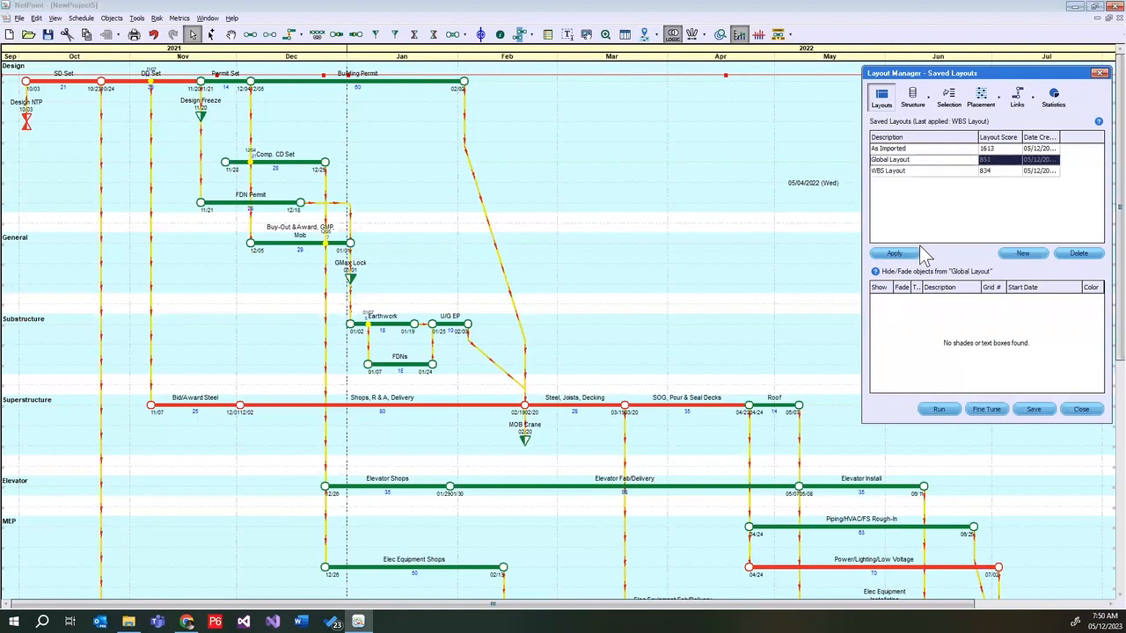
left_click(894, 254)
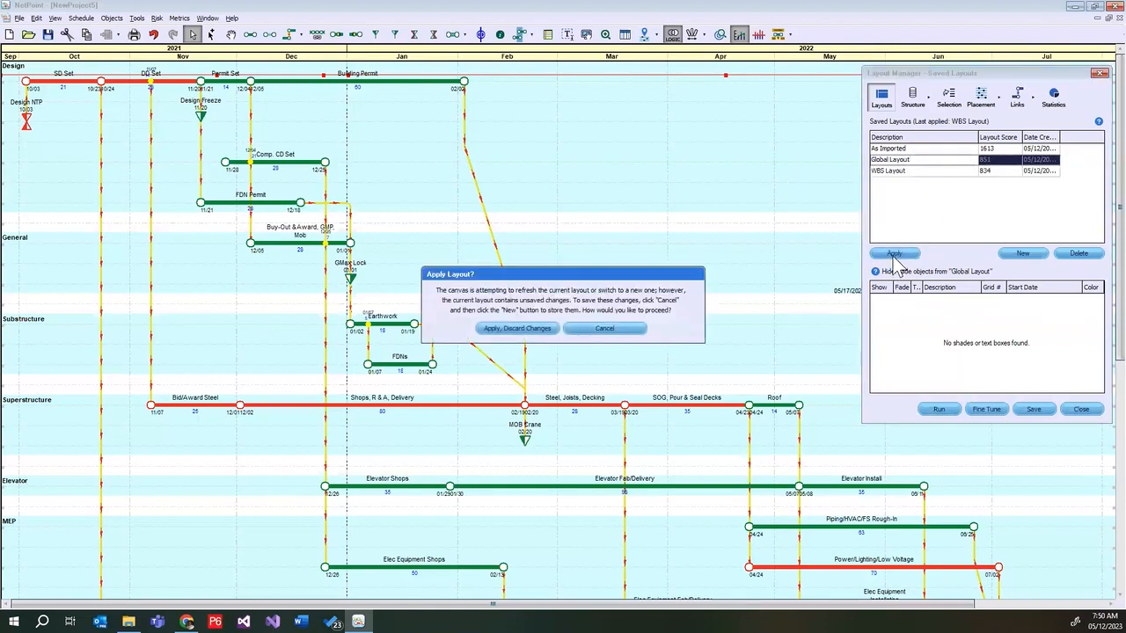
left_click(538, 328)
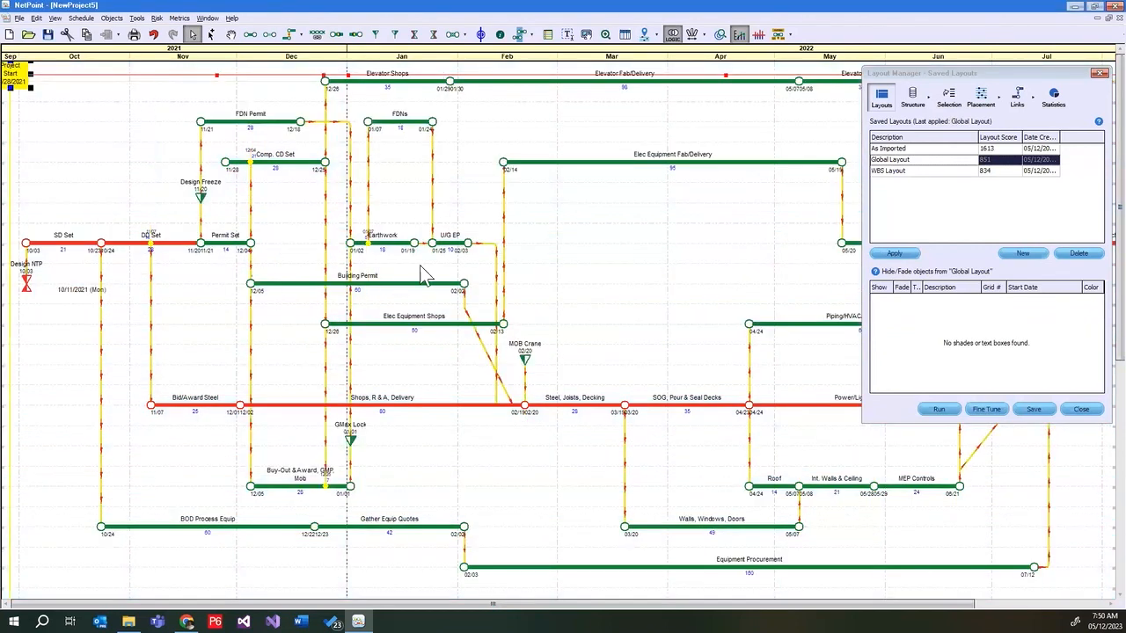
left_click(596, 212)
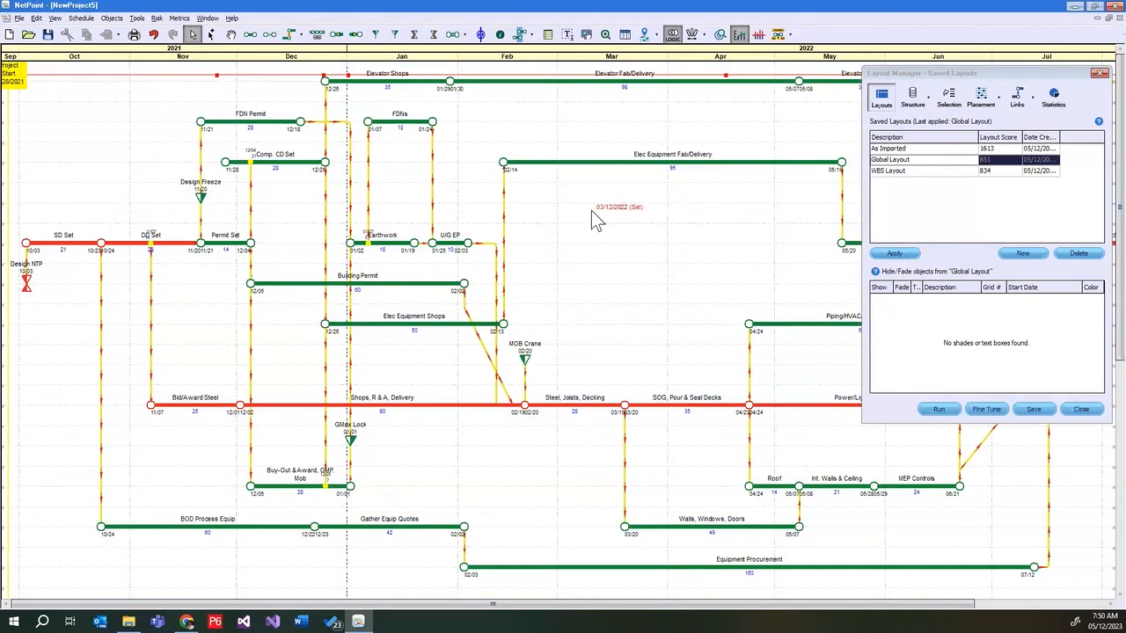
Apply the saved WBS Layout to the canvas, discarding unsaved changes
left_click(908, 172)
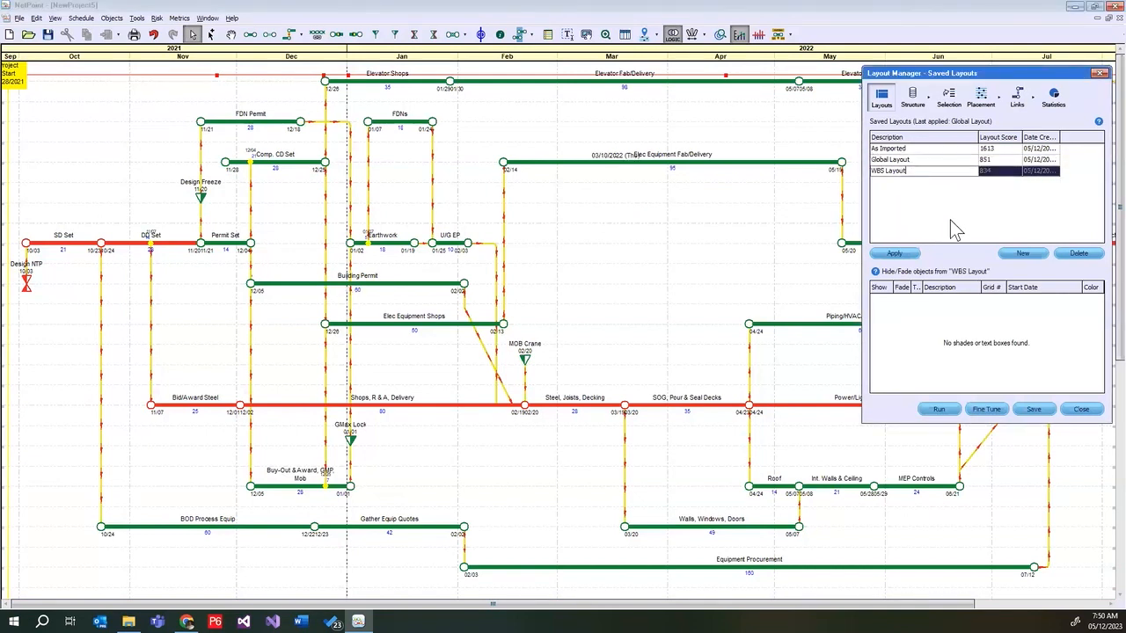
left_click(898, 255)
left_click(521, 327)
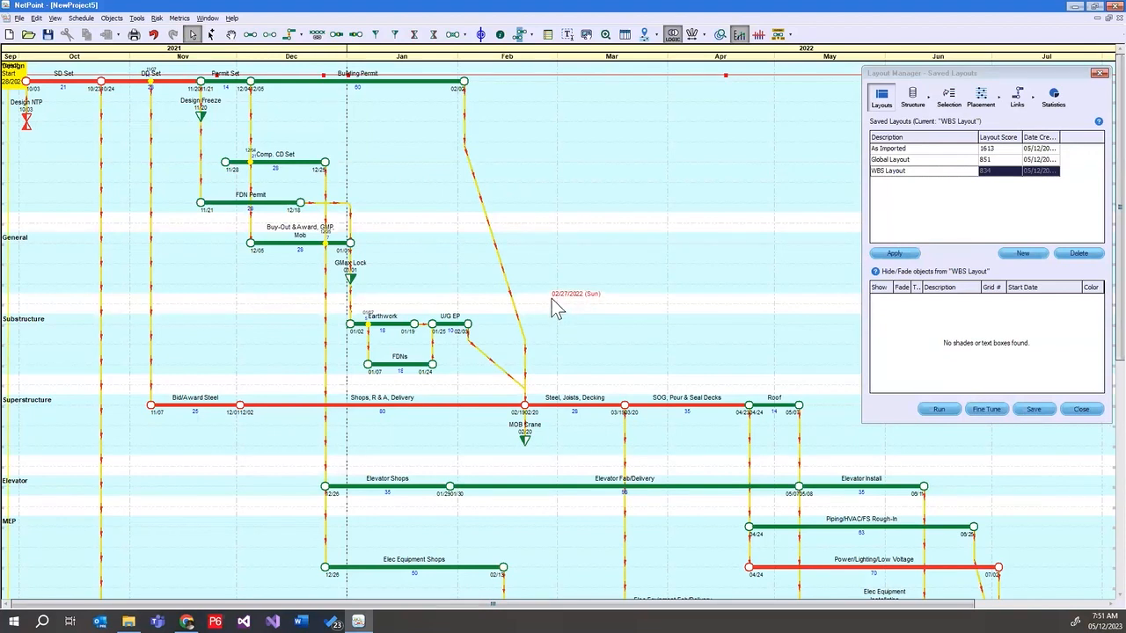
Apply the As Imported layout and switch back to the Global Layout, discarding unsaved changes
left_click(924, 176)
left_click(901, 255)
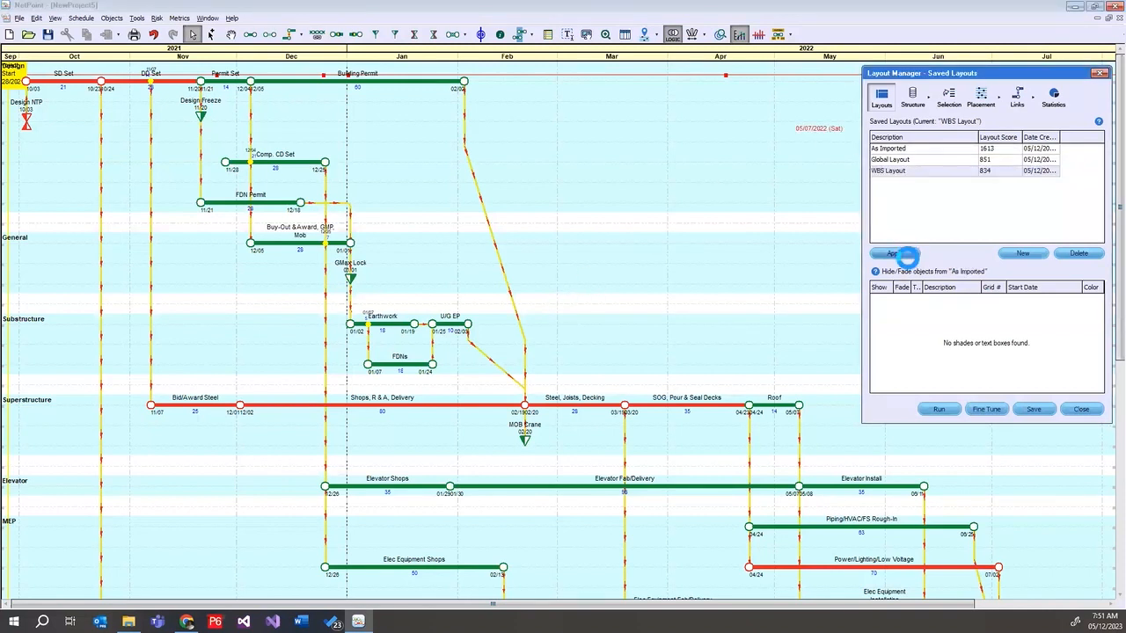
left_click(920, 160)
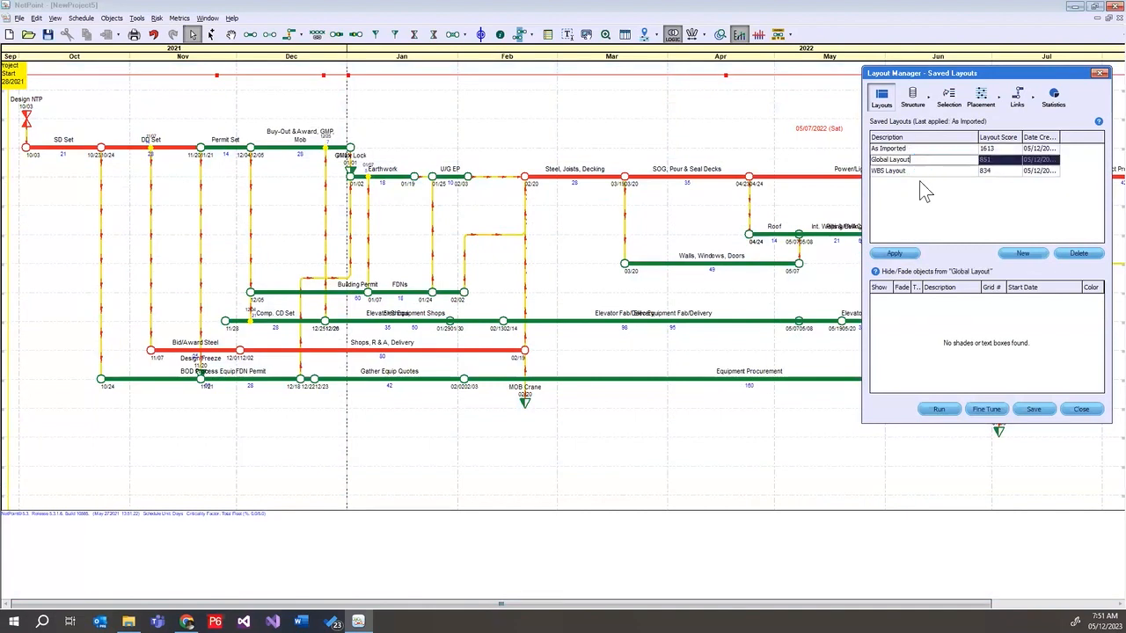
left_click(911, 256)
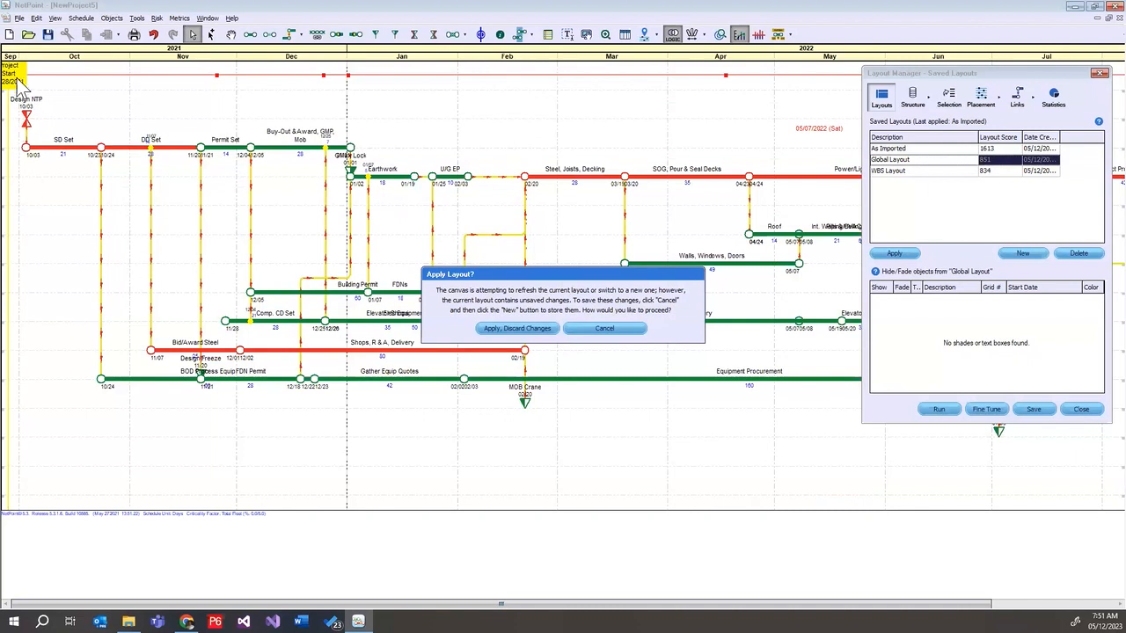
left_click(519, 329)
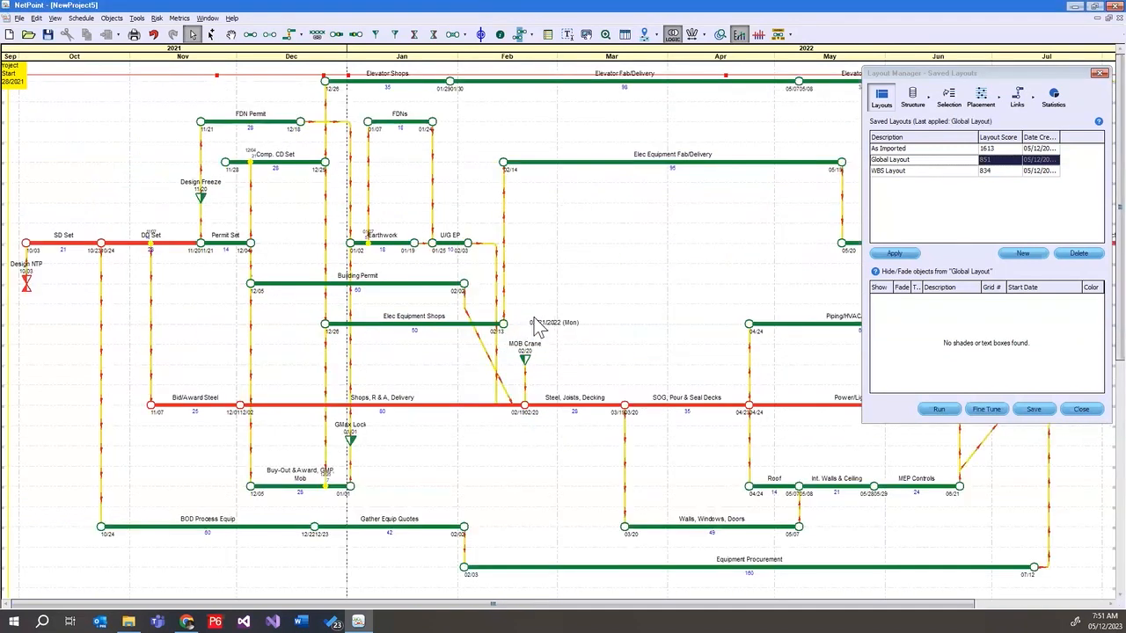
left_click(929, 171)
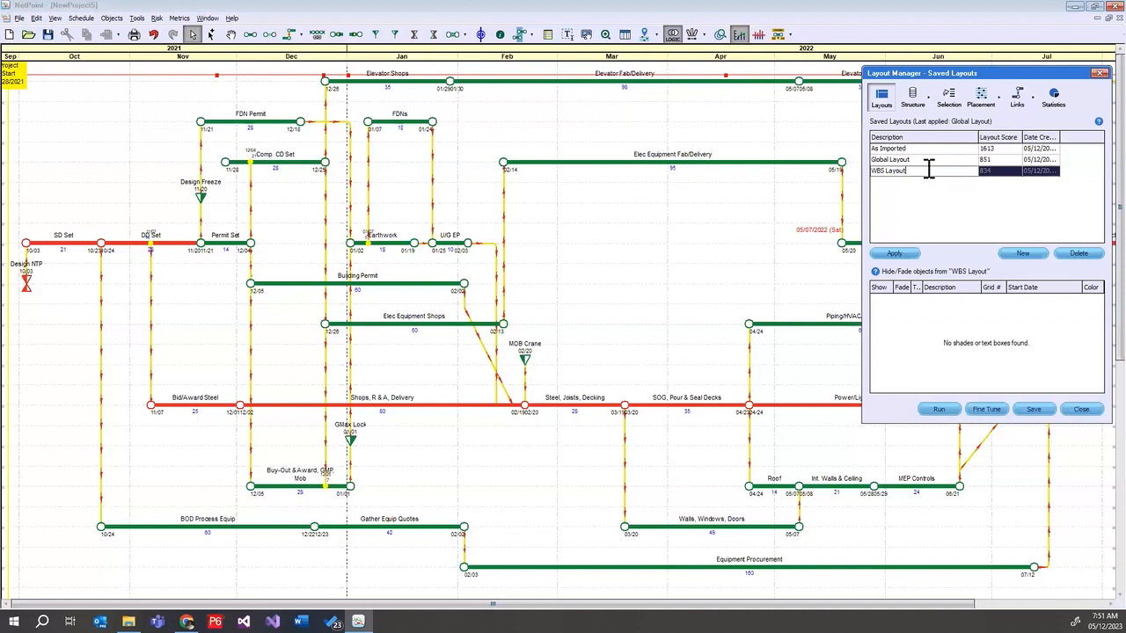
left_click(905, 254)
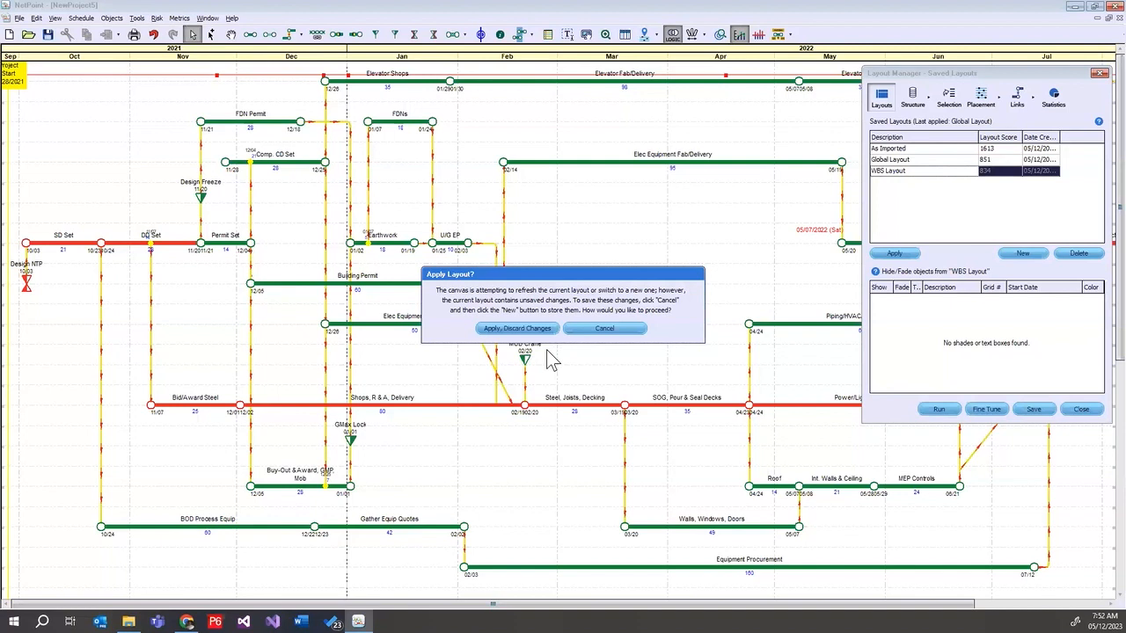
left_click(605, 329)
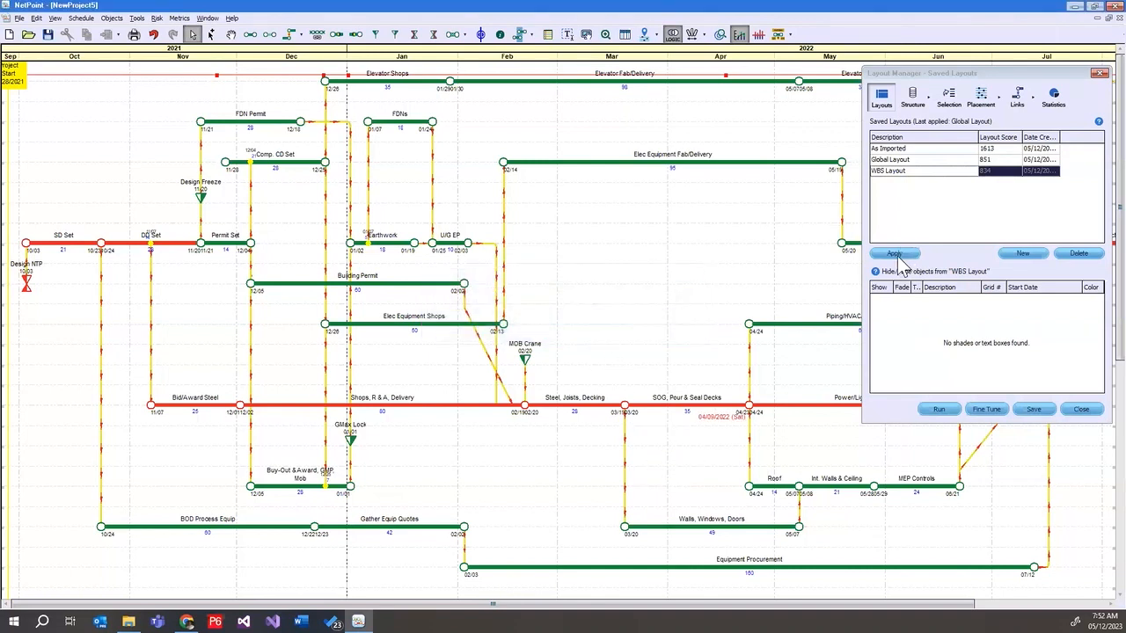
Store the current canvas arrangement as a new saved layout, keeping its default name
left_click(1023, 254)
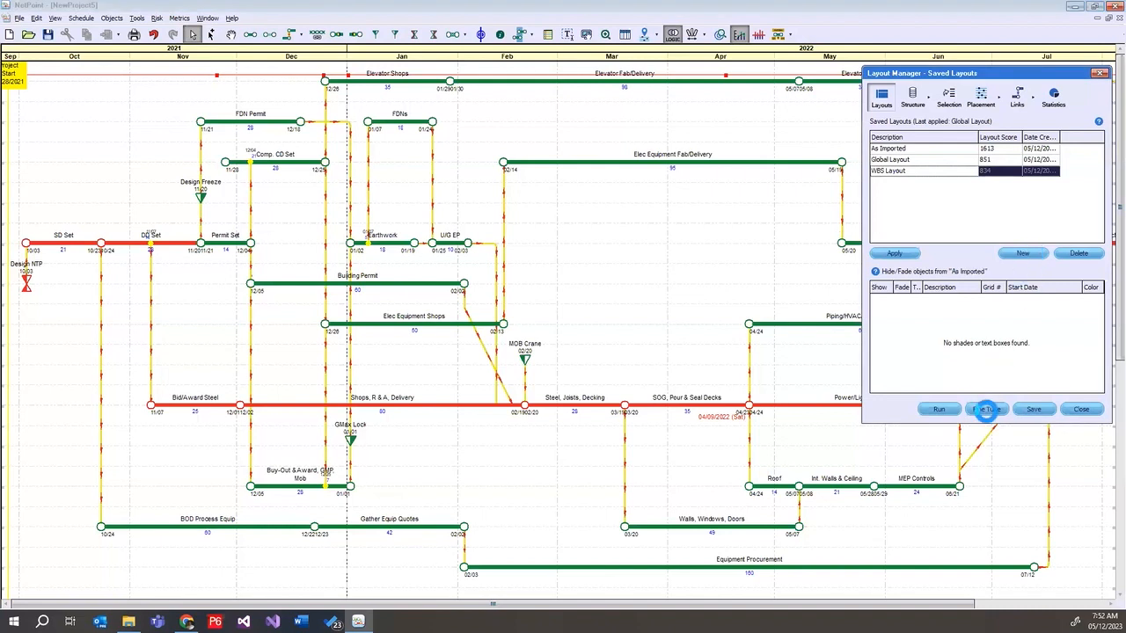
left_click(909, 182)
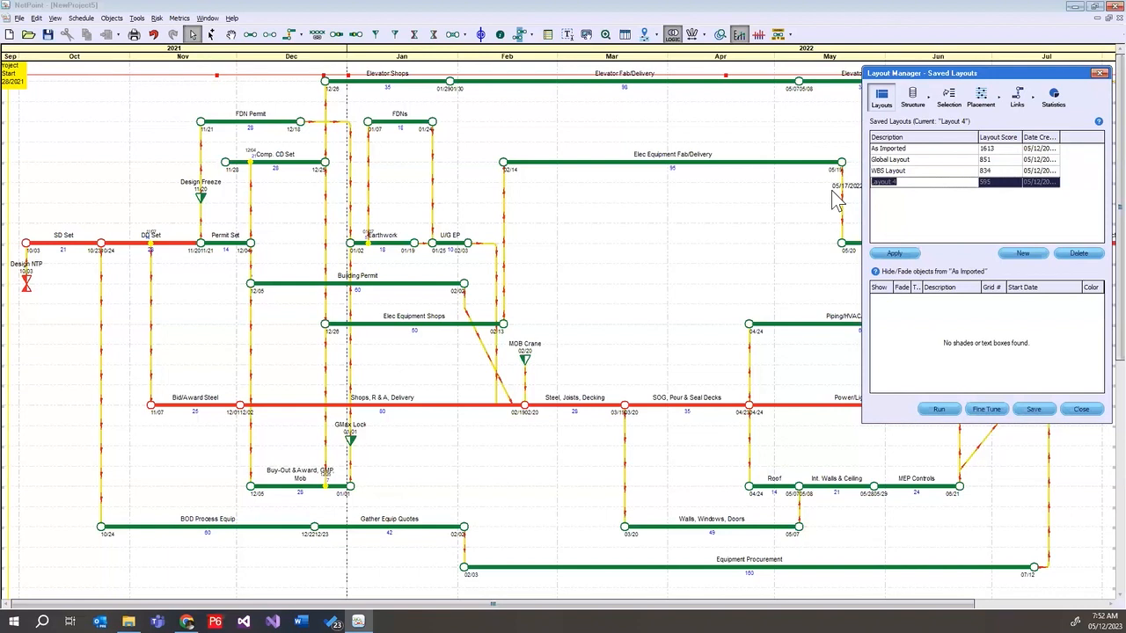
left_click(959, 221)
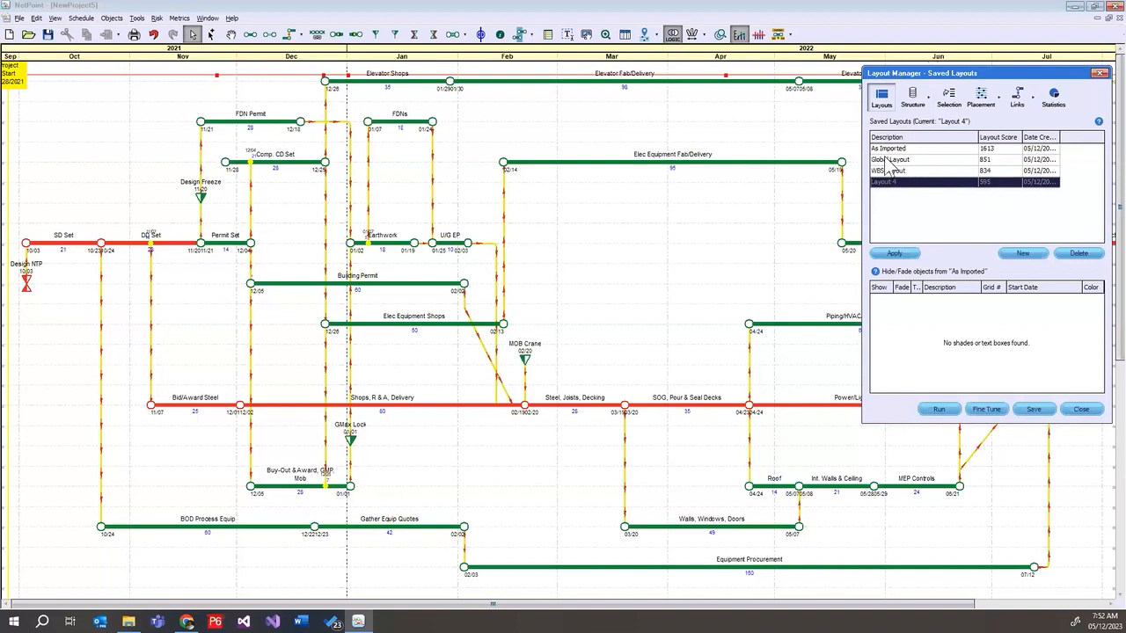
Try object locking for the layout structure, toggling the Lock All option, and switch locking back off
left_click(930, 99)
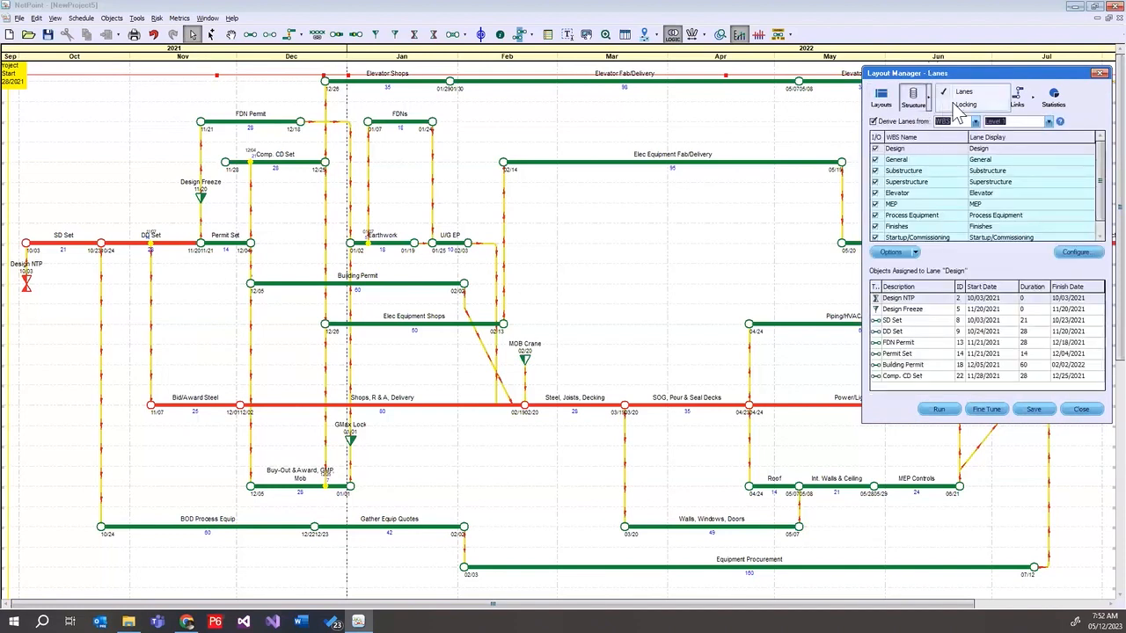
left_click(959, 105)
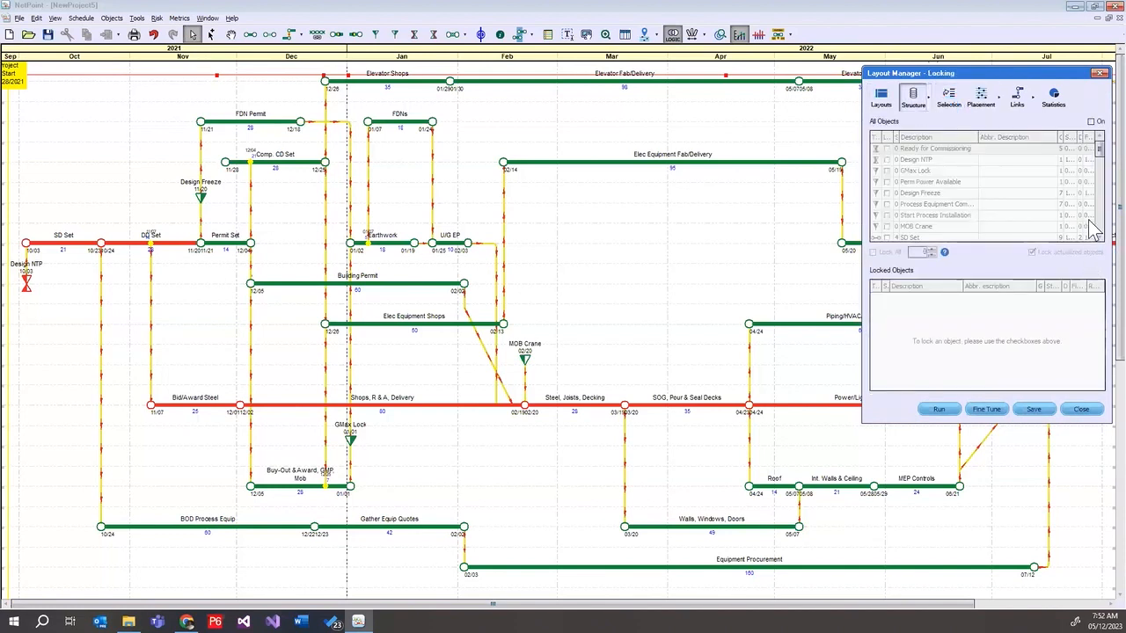
left_click(1091, 122)
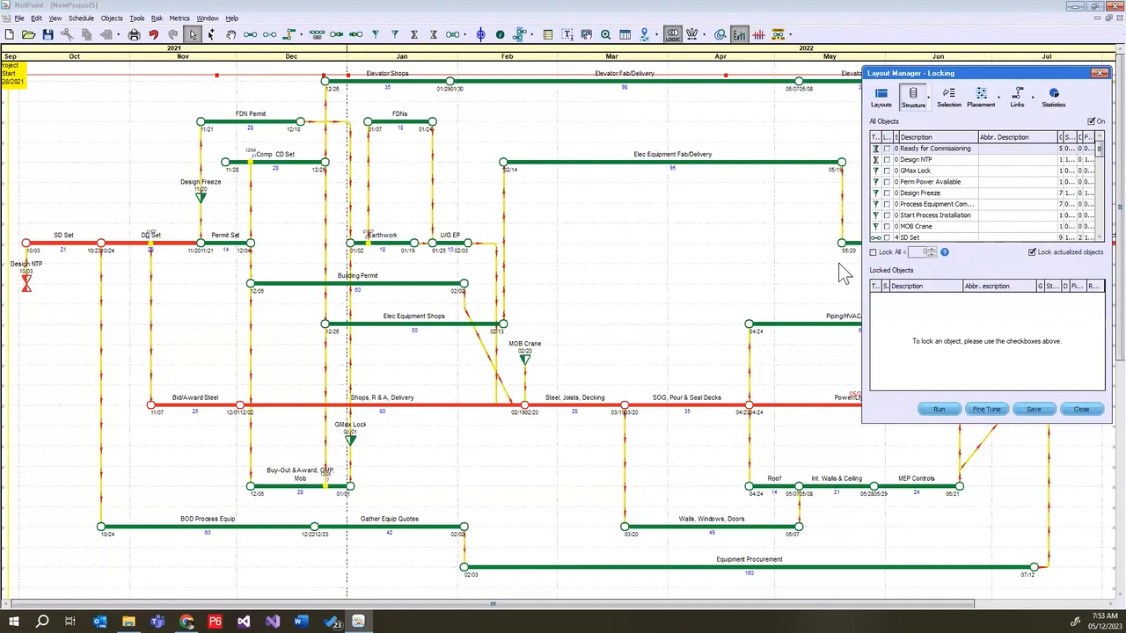
left_click(873, 253)
left_click(874, 253)
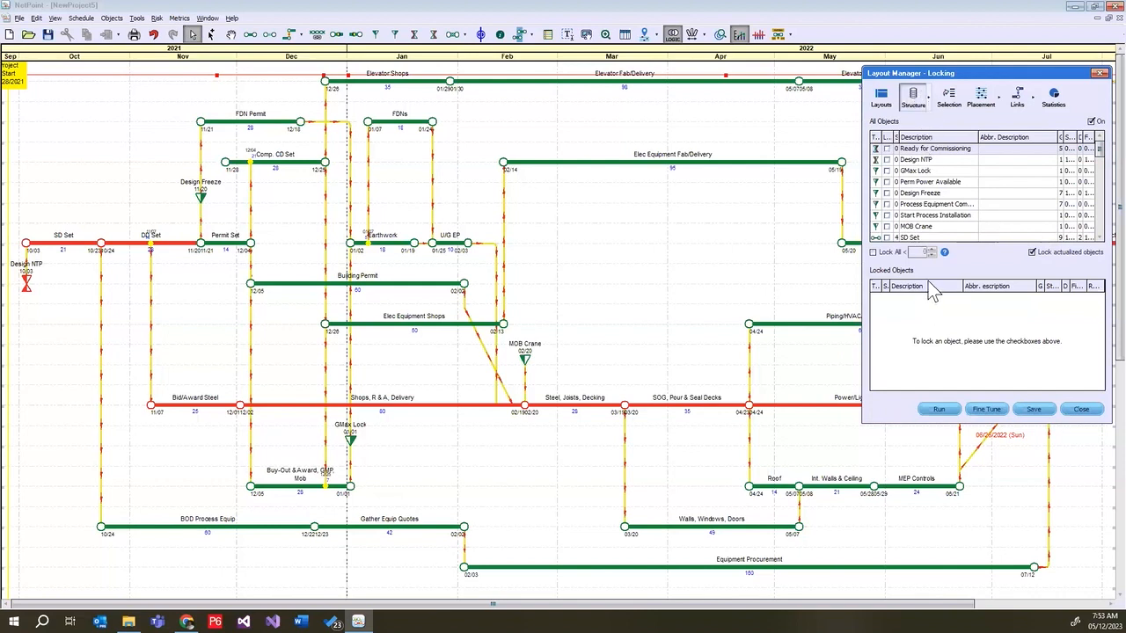
left_click(1092, 123)
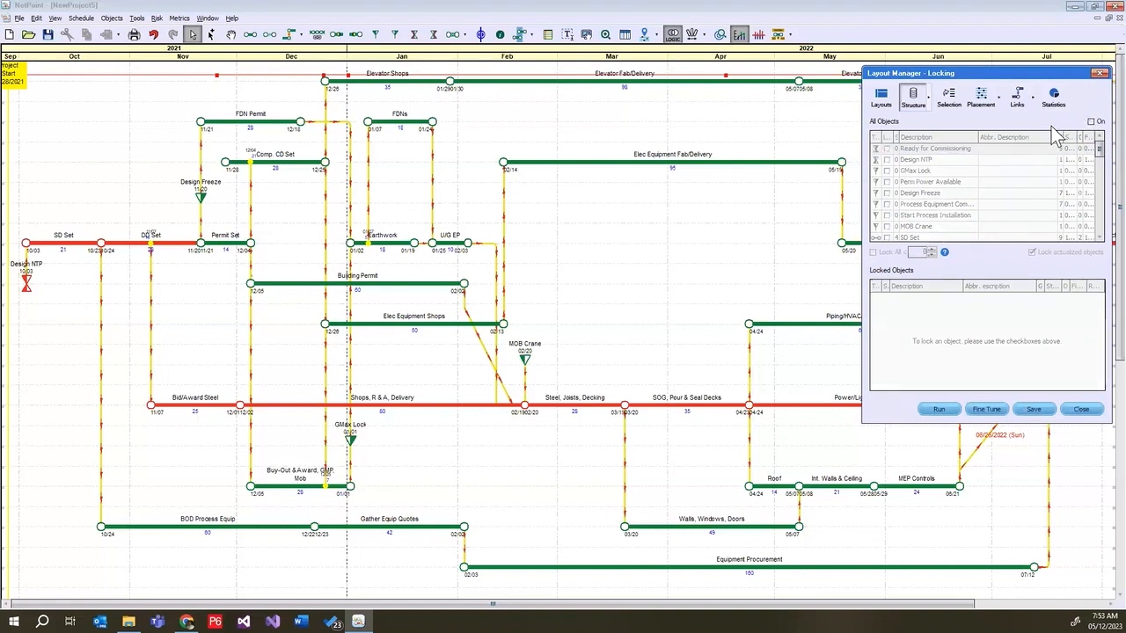
Set the activity selection method to Logic Step and run the automated layout
left_click(950, 100)
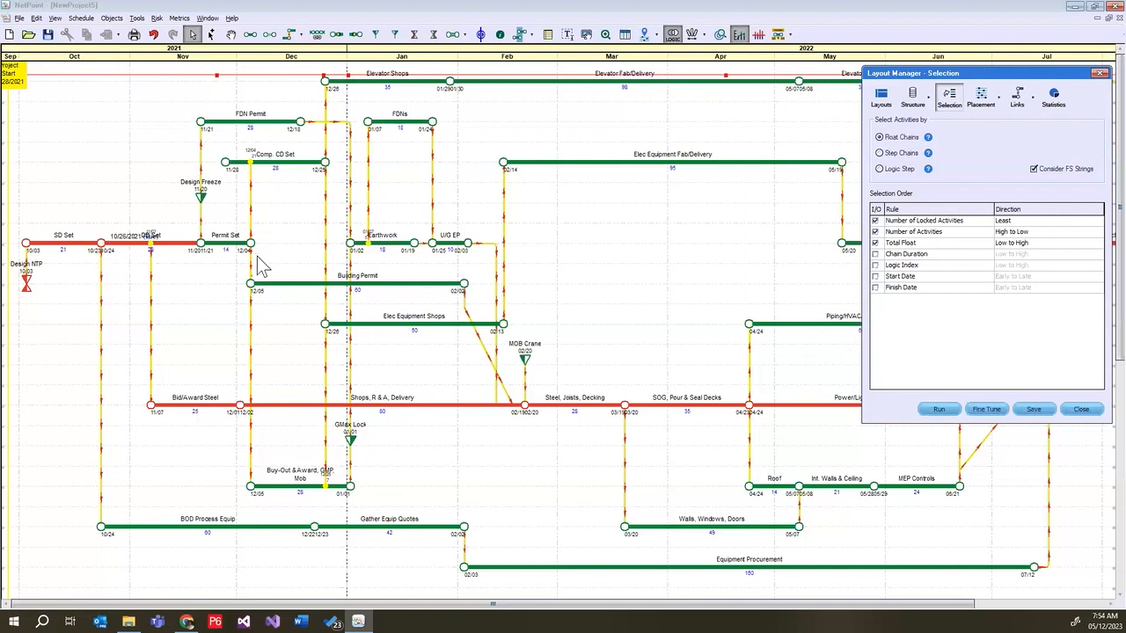
left_click_drag(983, 76, 1022, 10)
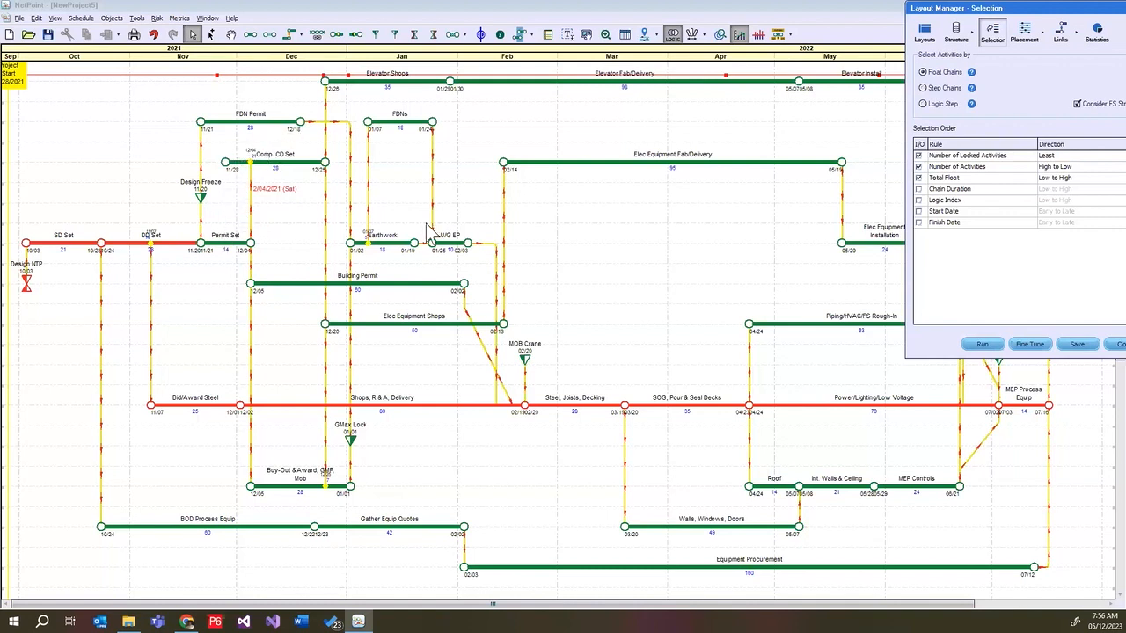
left_click(922, 104)
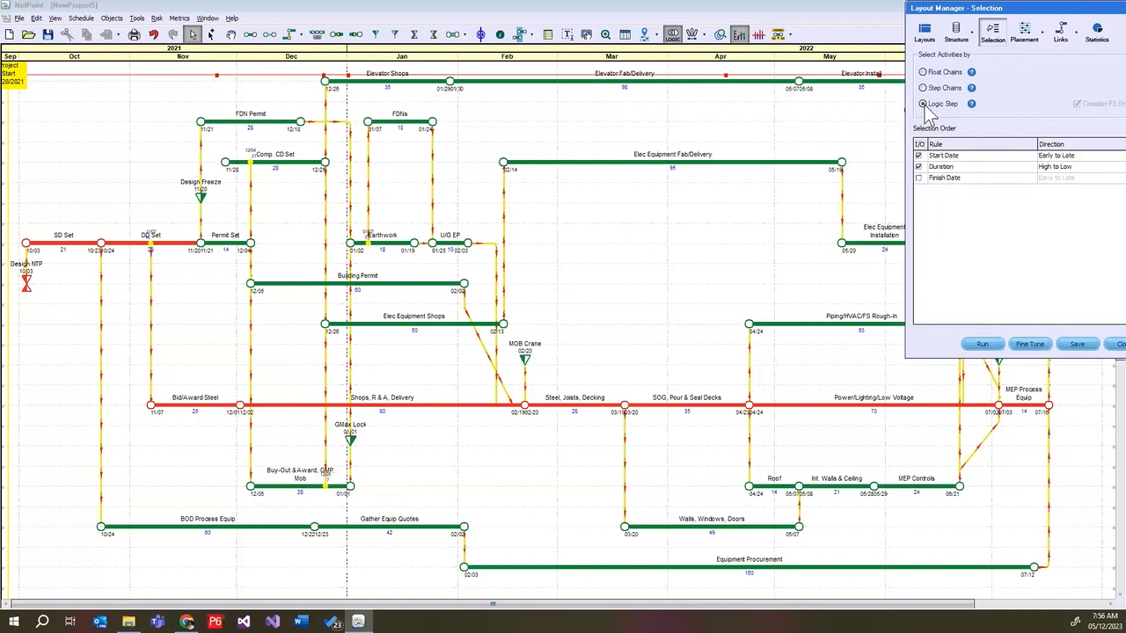
left_click(982, 344)
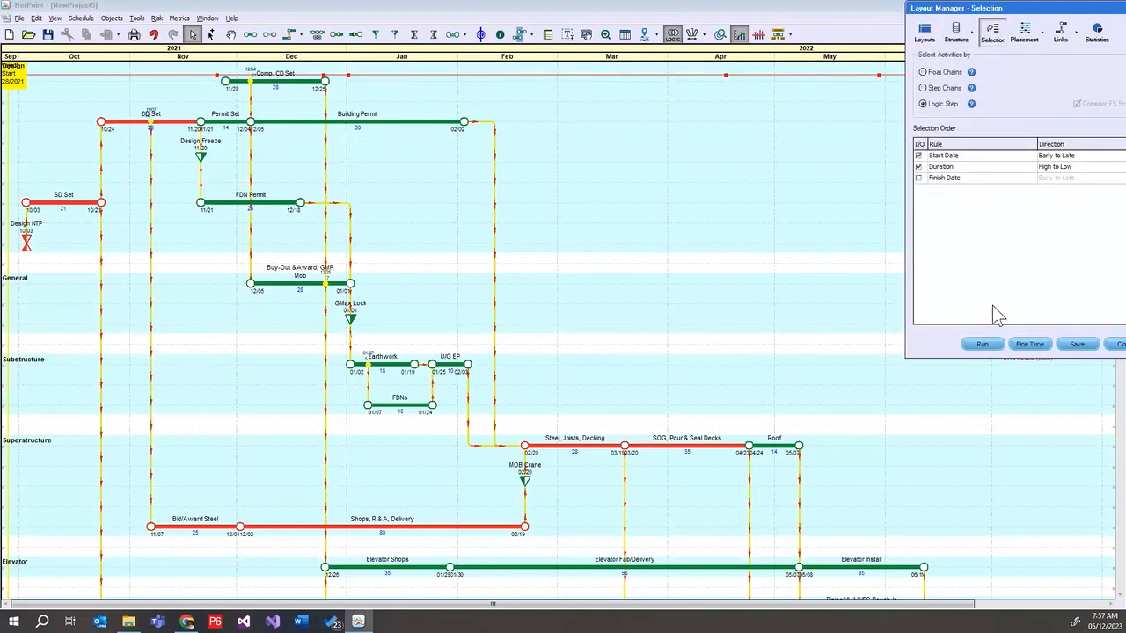
Run the Logic Step layout again without WBS lanes and move the Layout Manager so the diagram can be seen
left_click(982, 345)
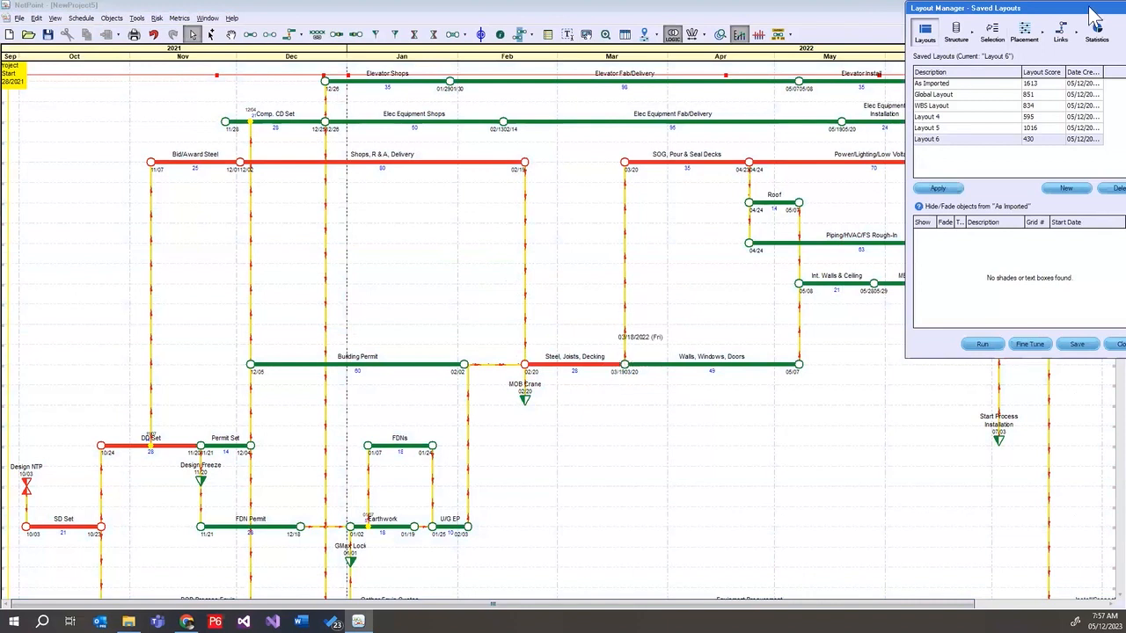
left_click_drag(1060, 11, 1073, 438)
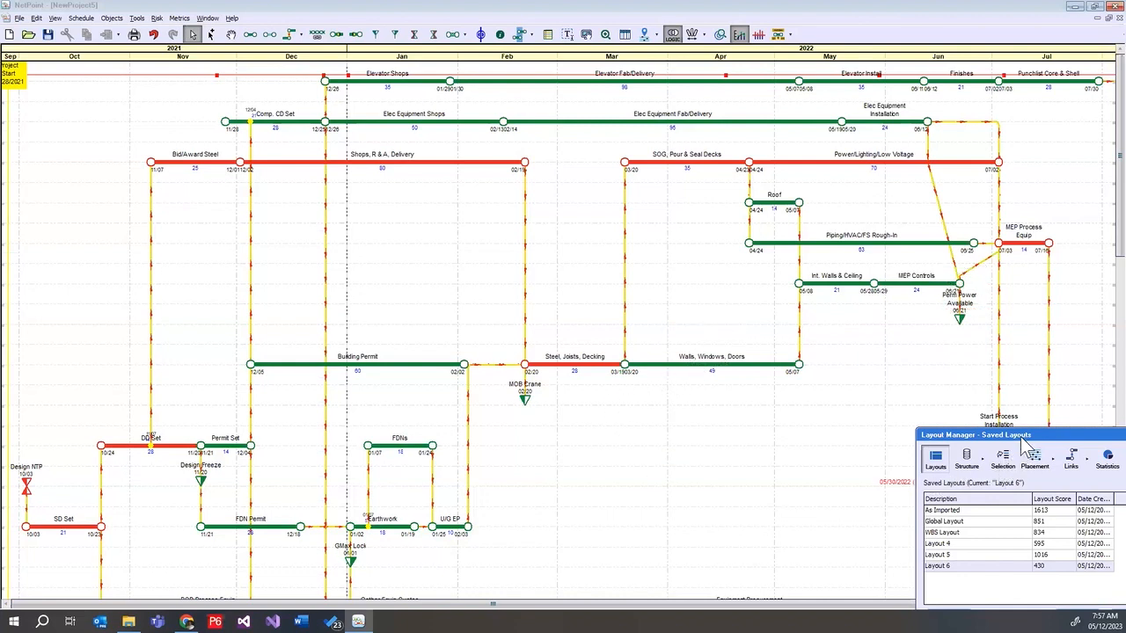
left_click_drag(963, 124, 959, 118)
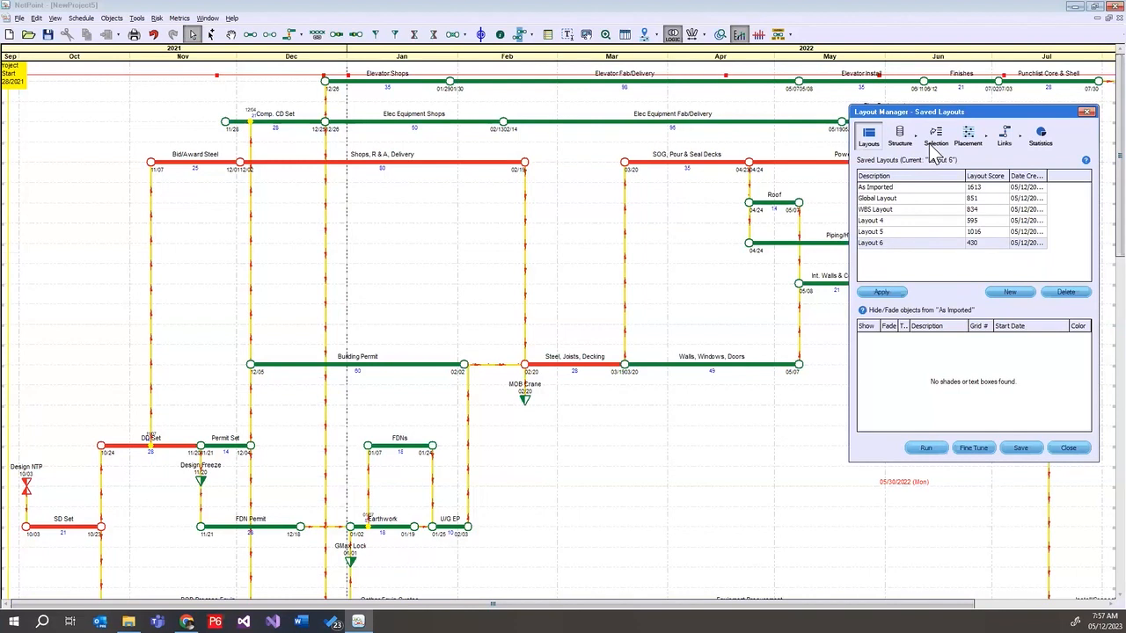
Switch the activity selection method back to Float Chains and open the placement rules
left_click(934, 137)
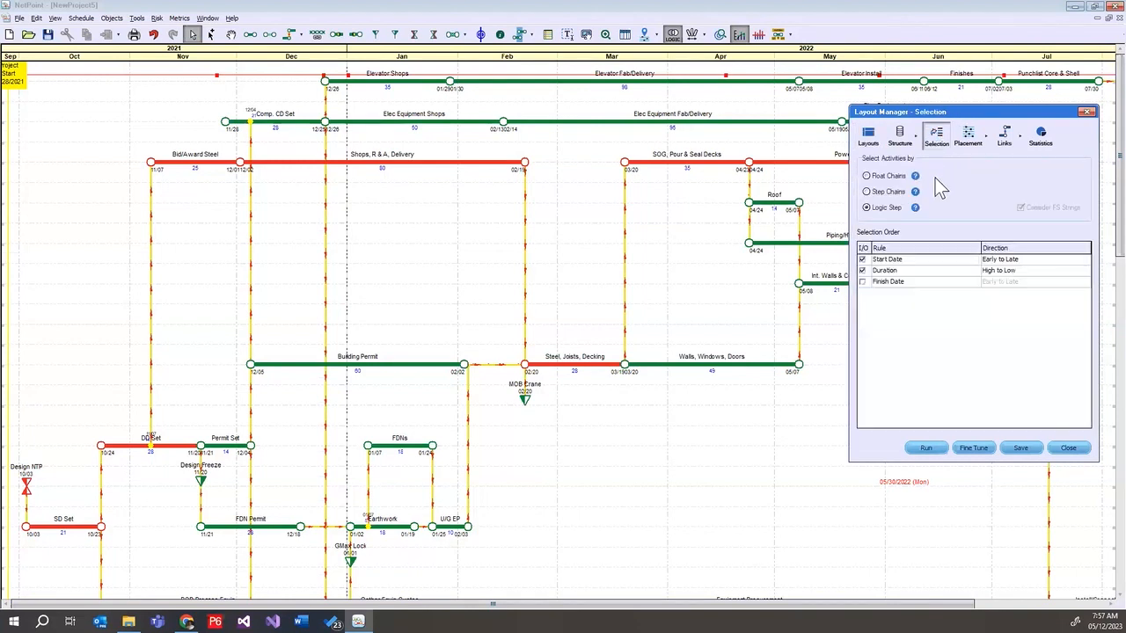
left_click(866, 175)
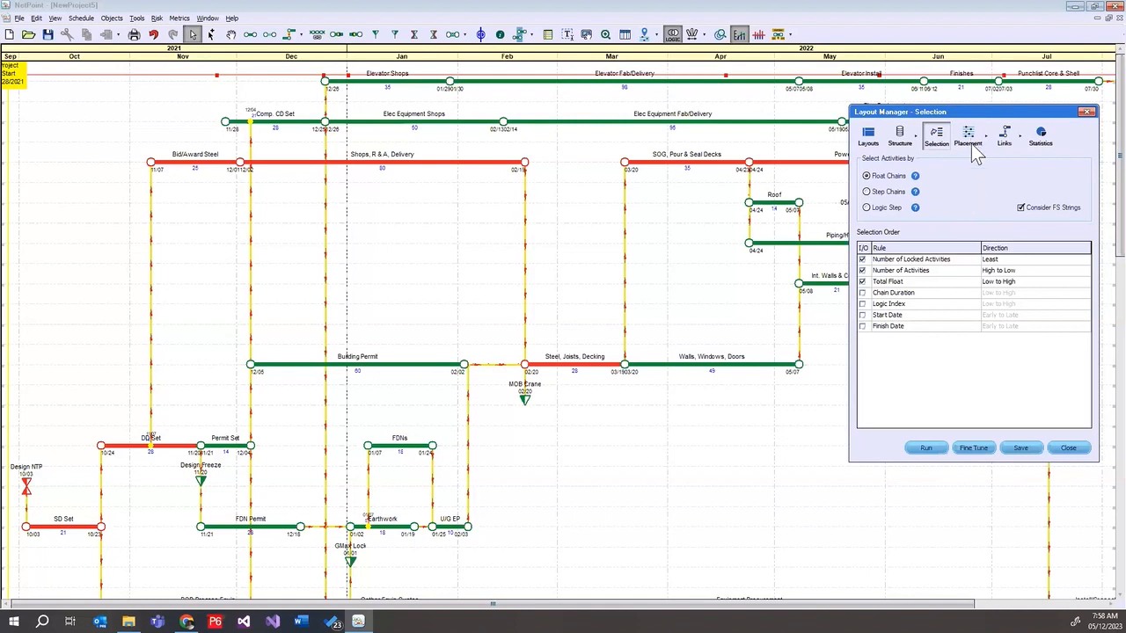
left_click(971, 140)
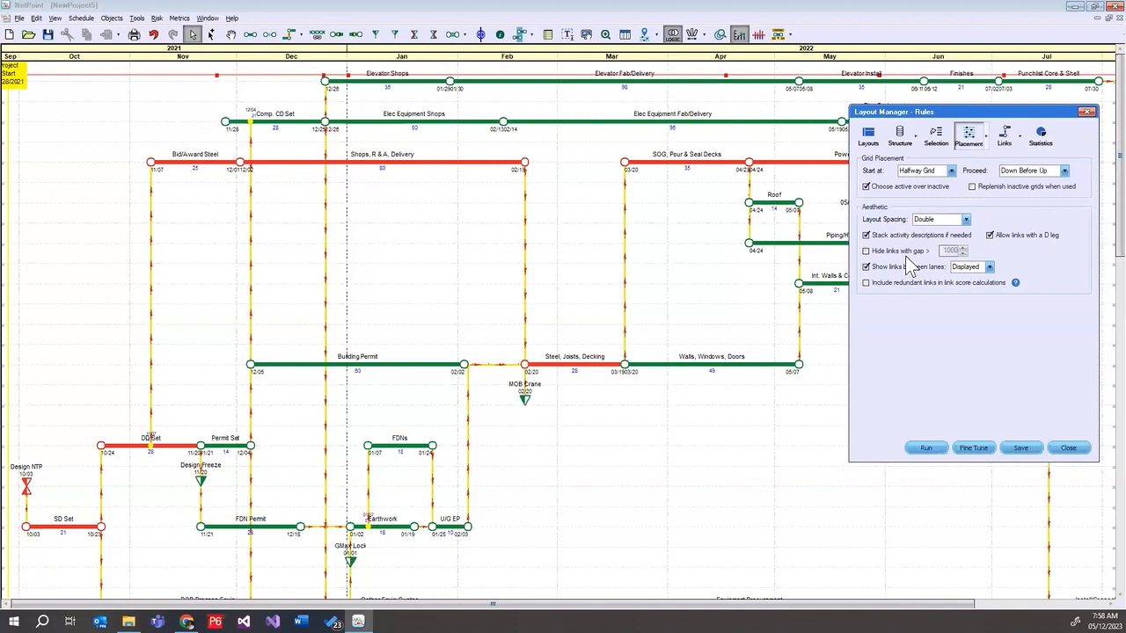
Apply the saved Global Layout to the canvas
left_click(869, 134)
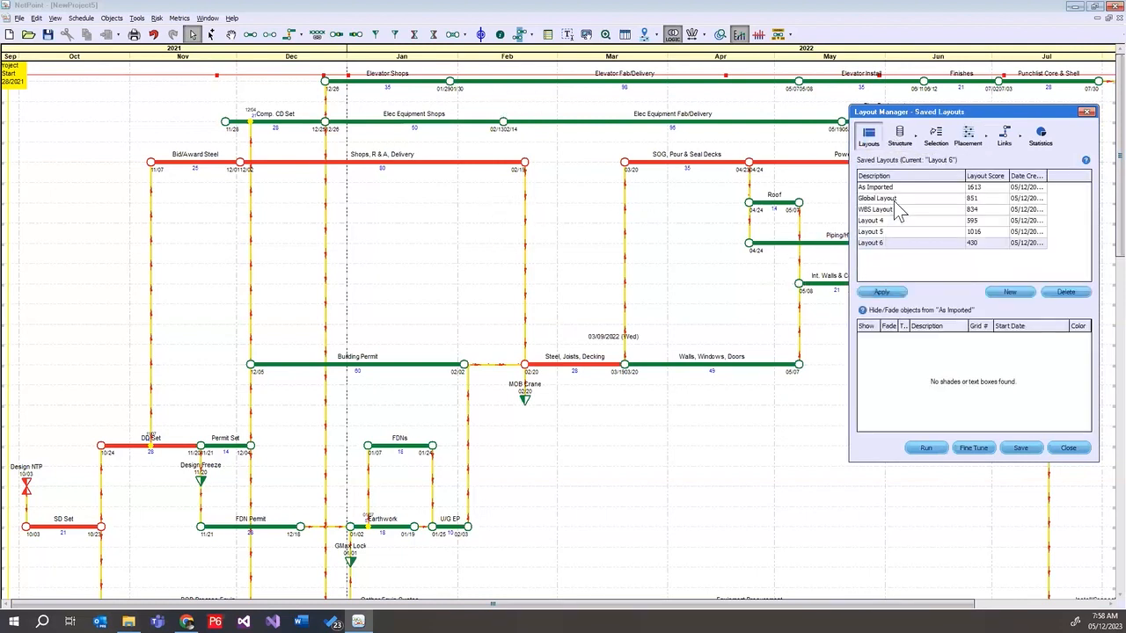
left_click(893, 198)
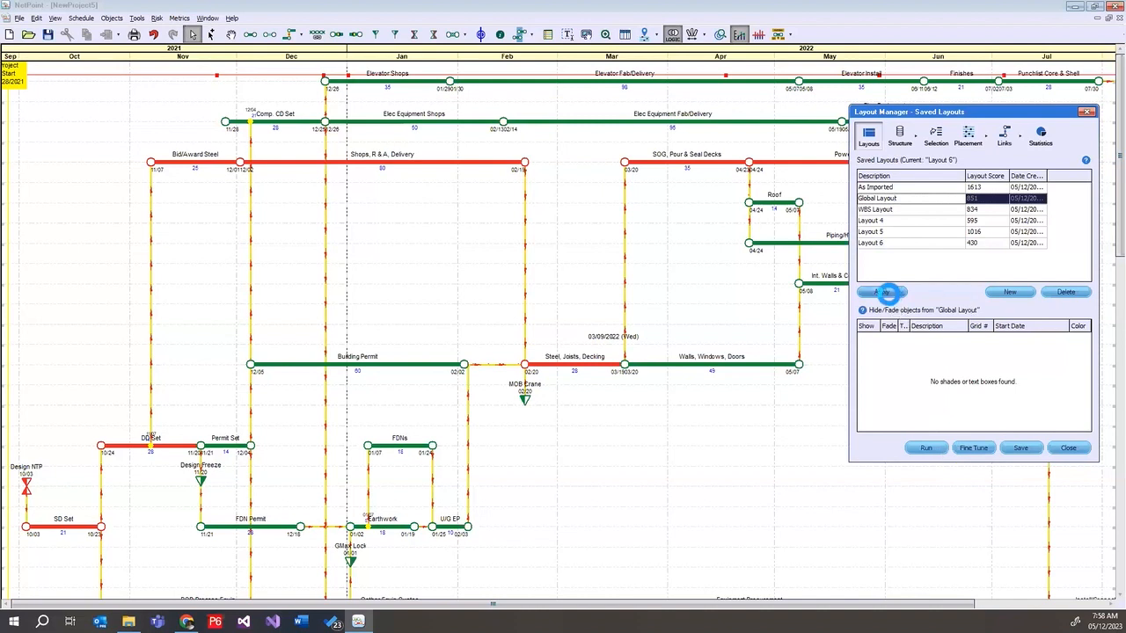
left_click(882, 291)
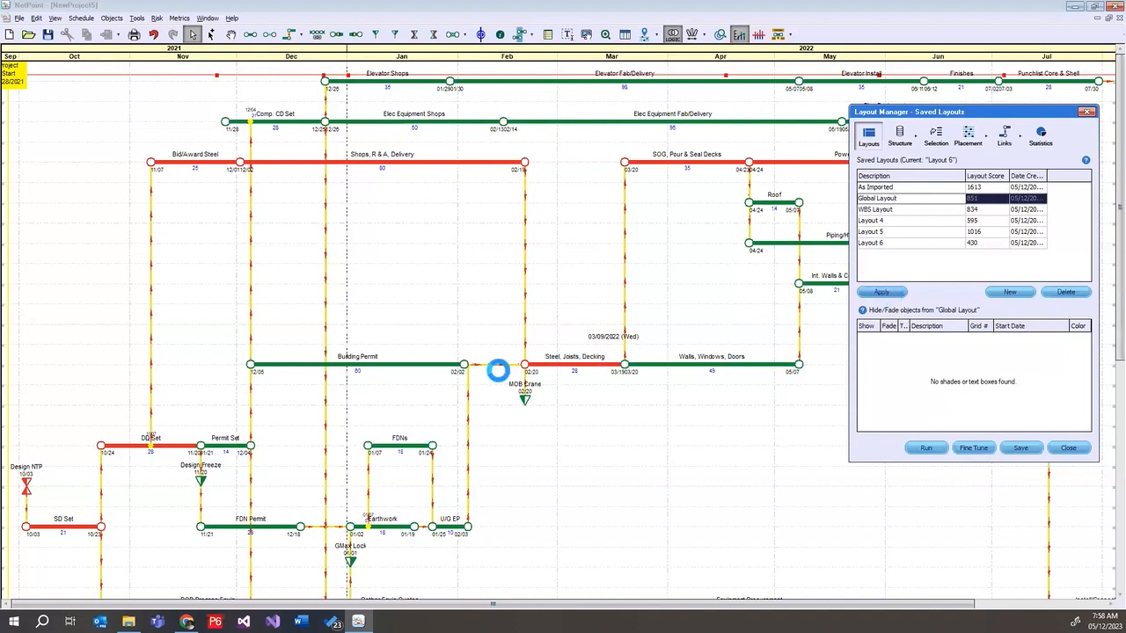
Try Top Grid as the starting point in the grid placement rules and return it to Halfway Grid
left_click(967, 136)
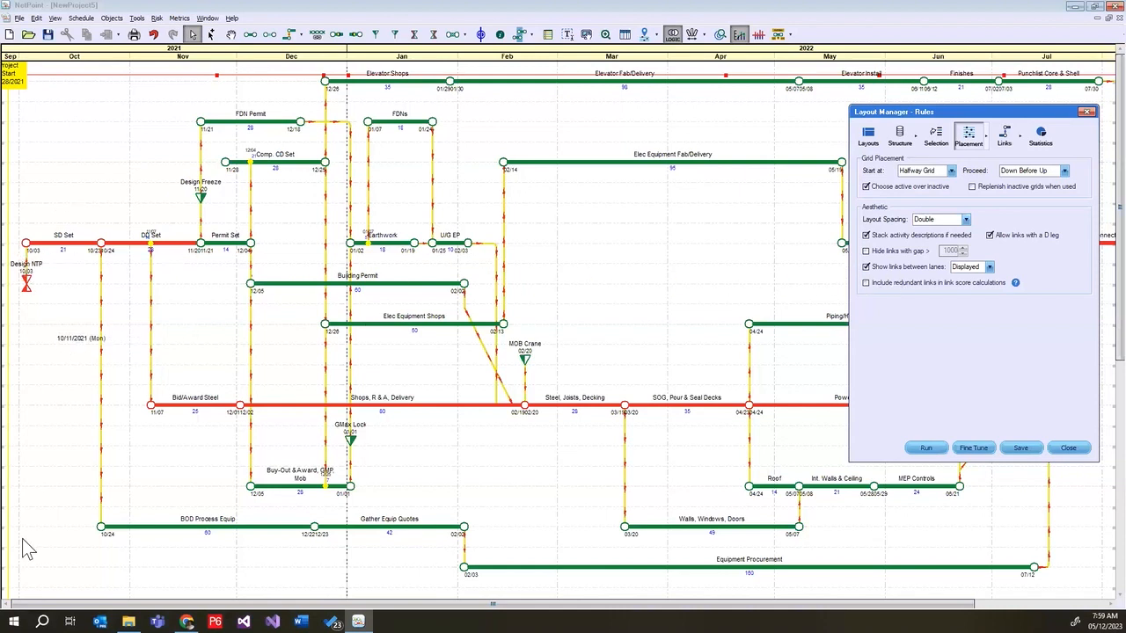
left_click(951, 172)
left_click(949, 182)
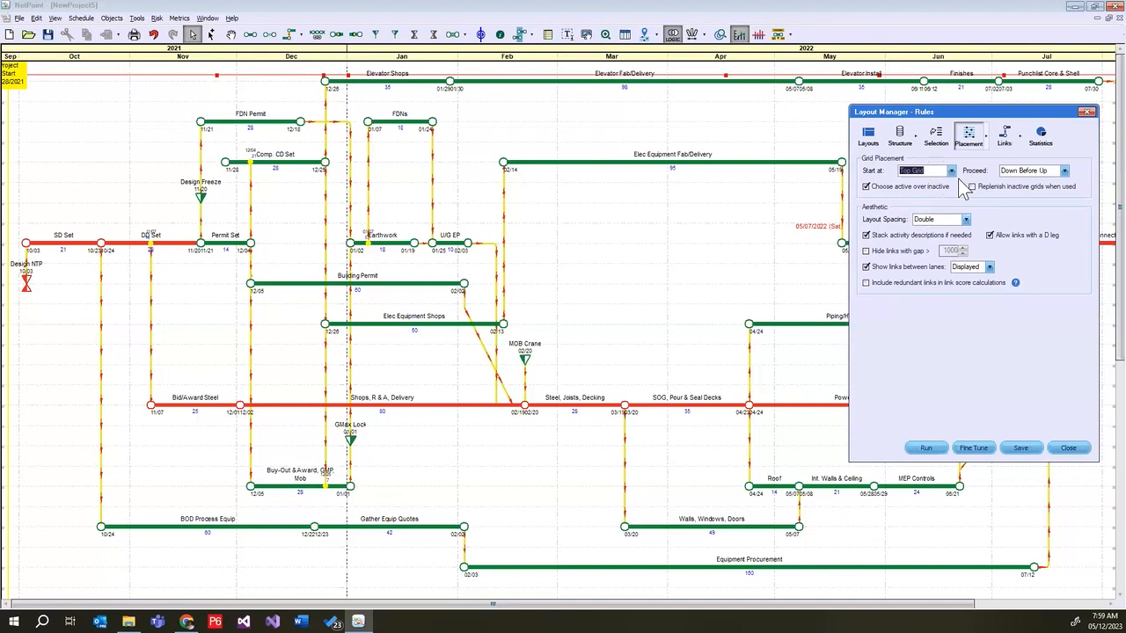
left_click(953, 173)
left_click(934, 190)
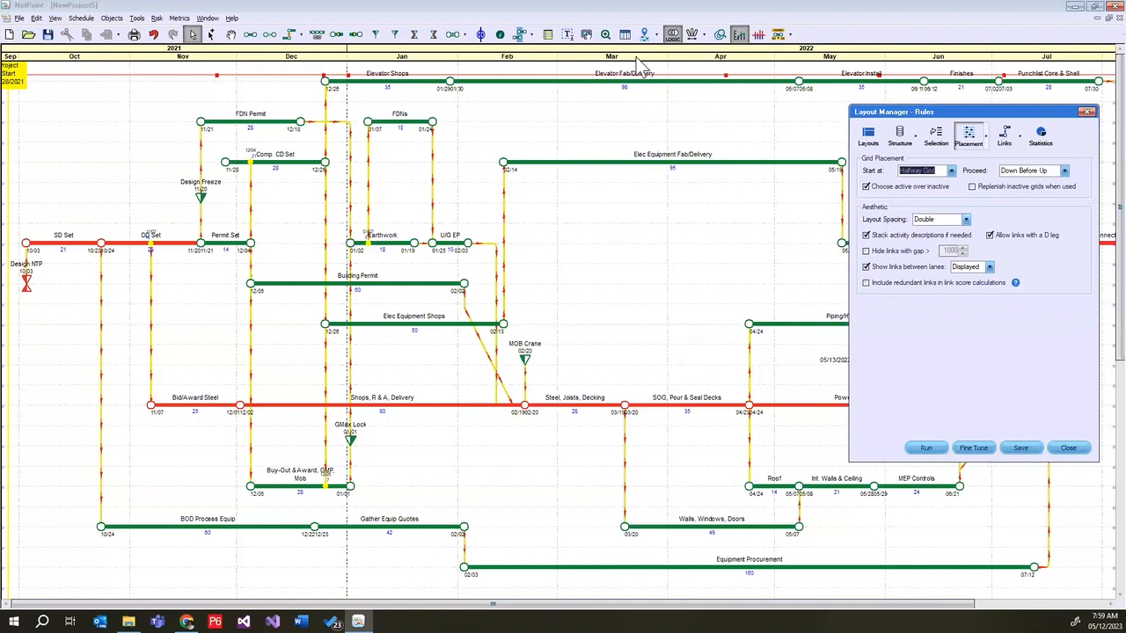
Move the Layout Manager off the activities and review the Layout Spacing choices, keeping Double
left_click_drag(922, 116, 965, 336)
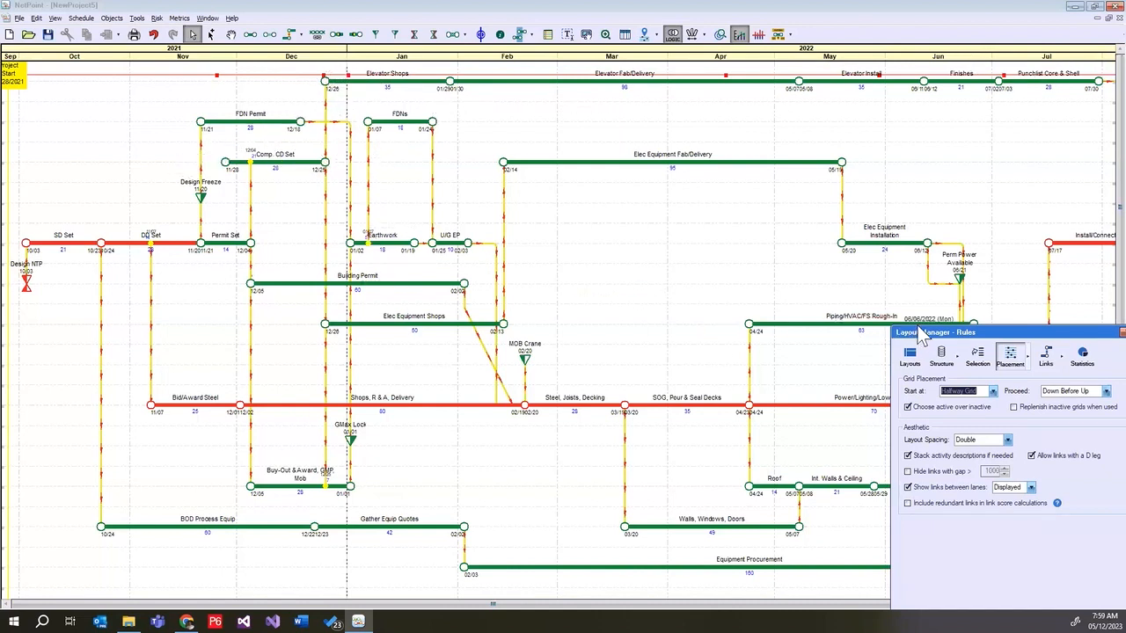
left_click_drag(937, 339, 583, 188)
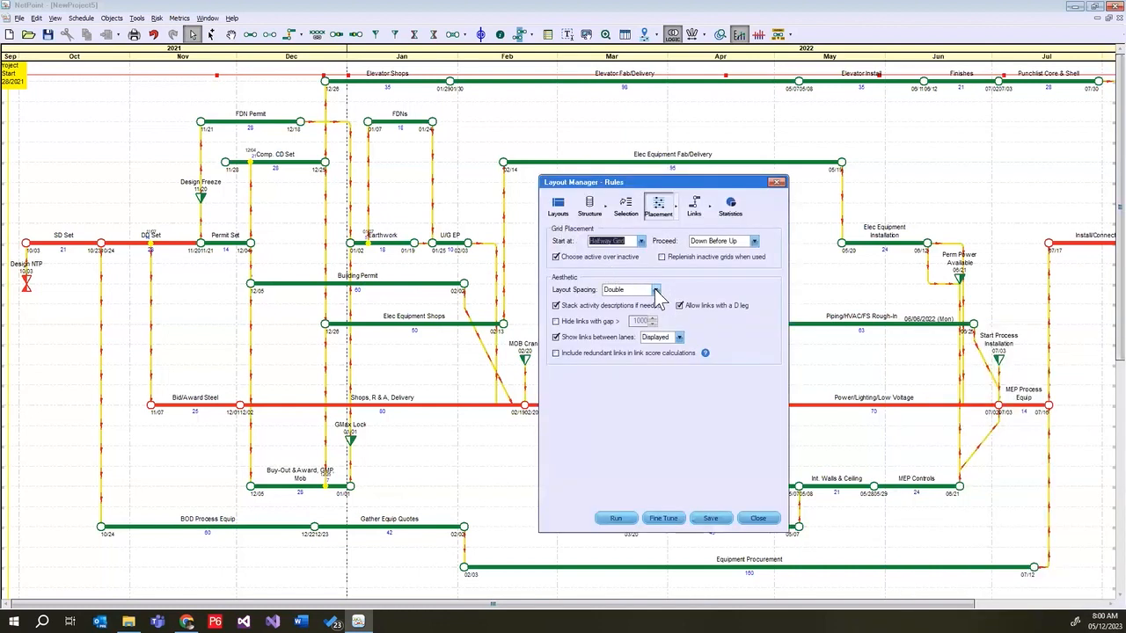
left_click(655, 289)
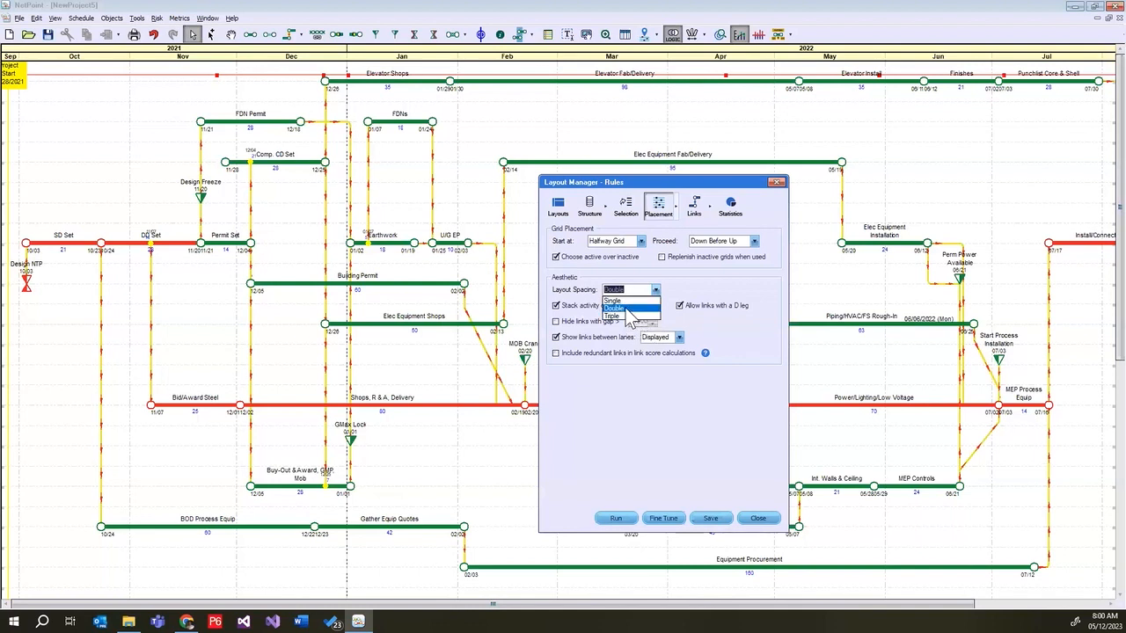
left_click(689, 293)
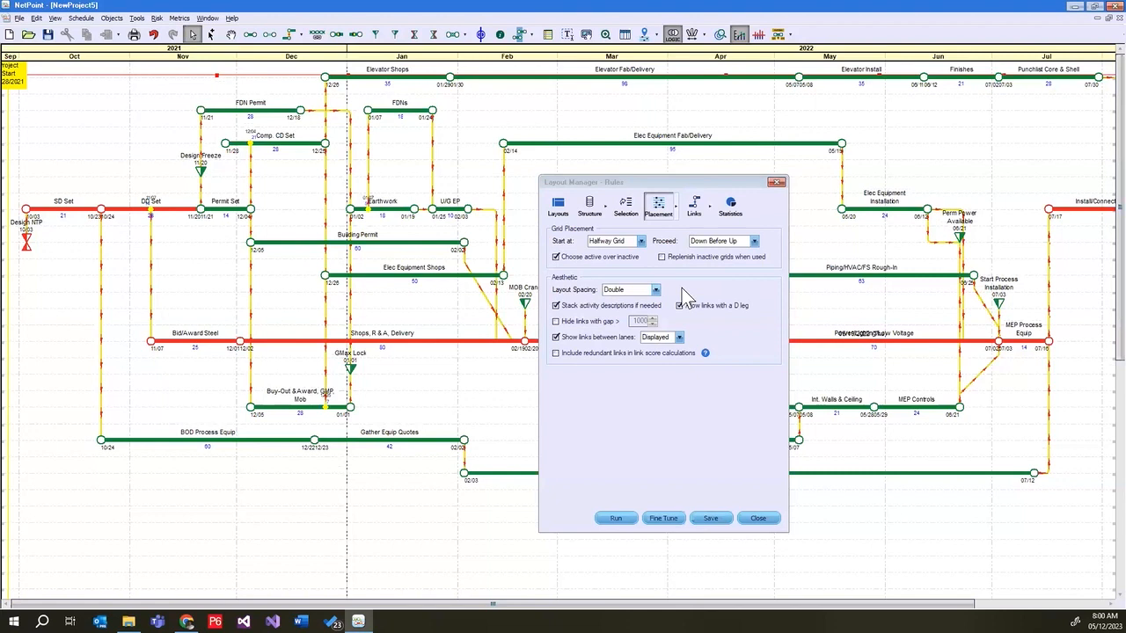
Examine the aesthetic rules for stacking activity descriptions and allowing links with a D leg, keeping both enabled
left_click_drag(728, 182, 715, 164)
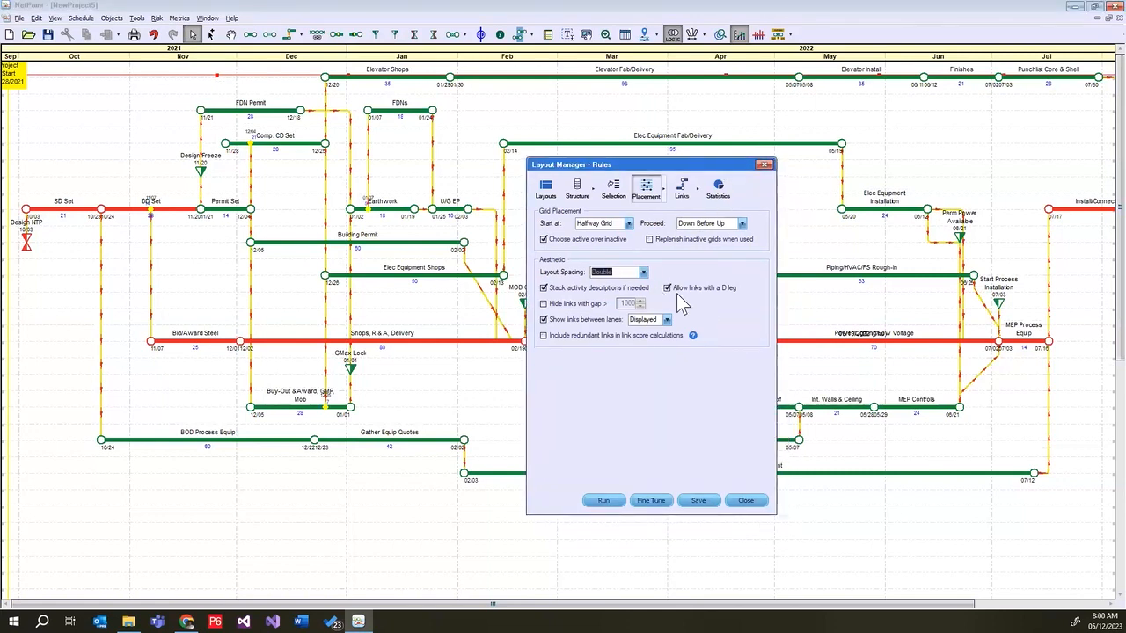
left_click(544, 289)
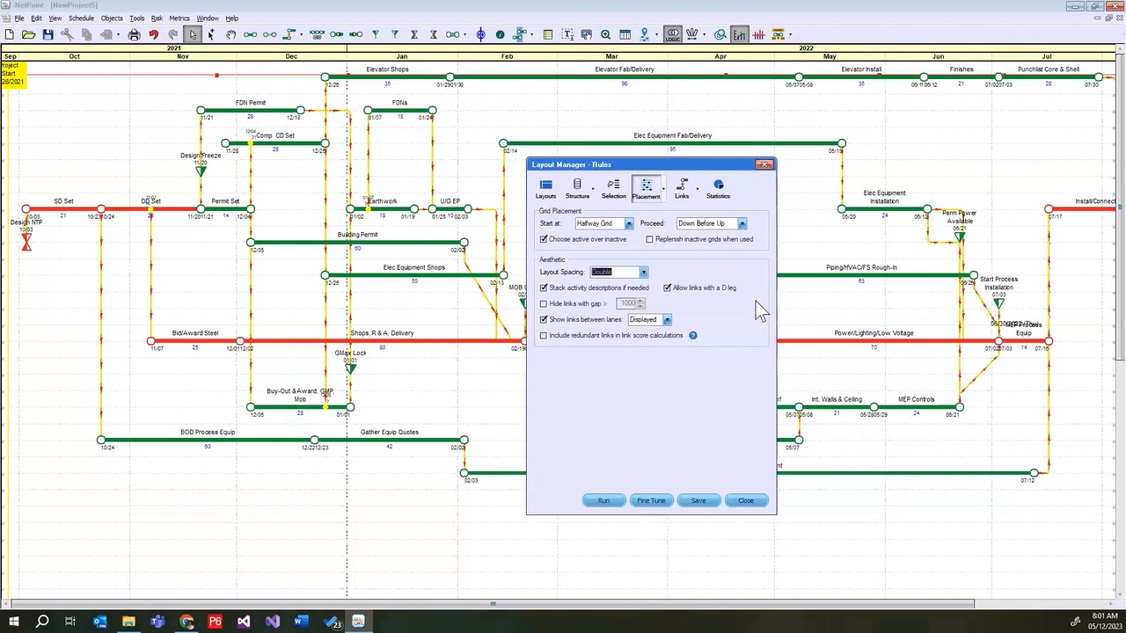
left_click(666, 287)
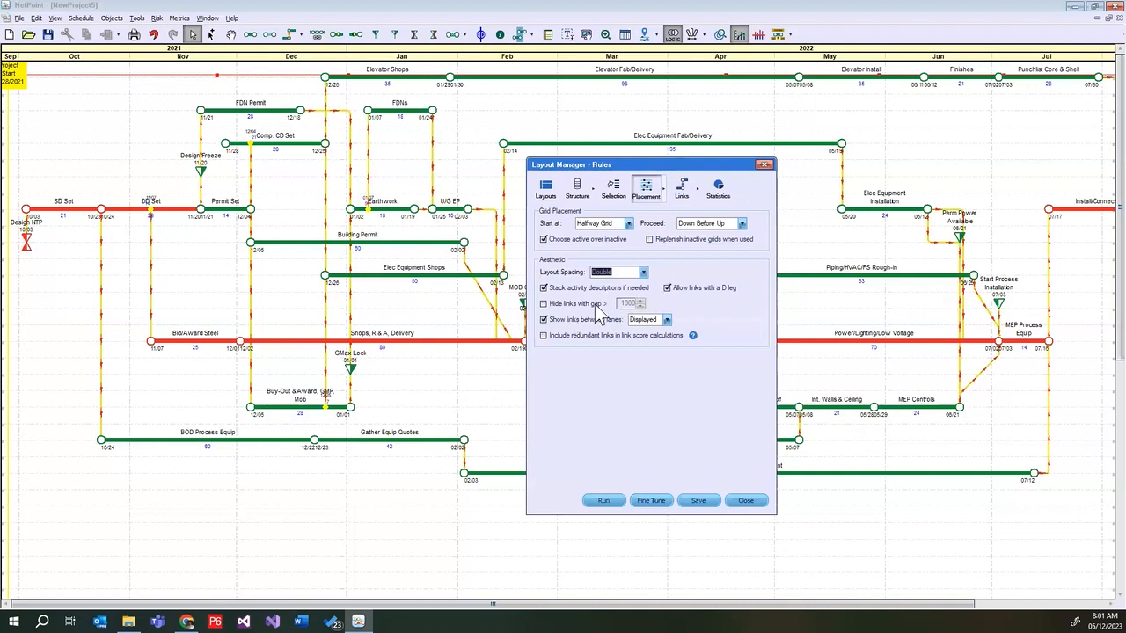
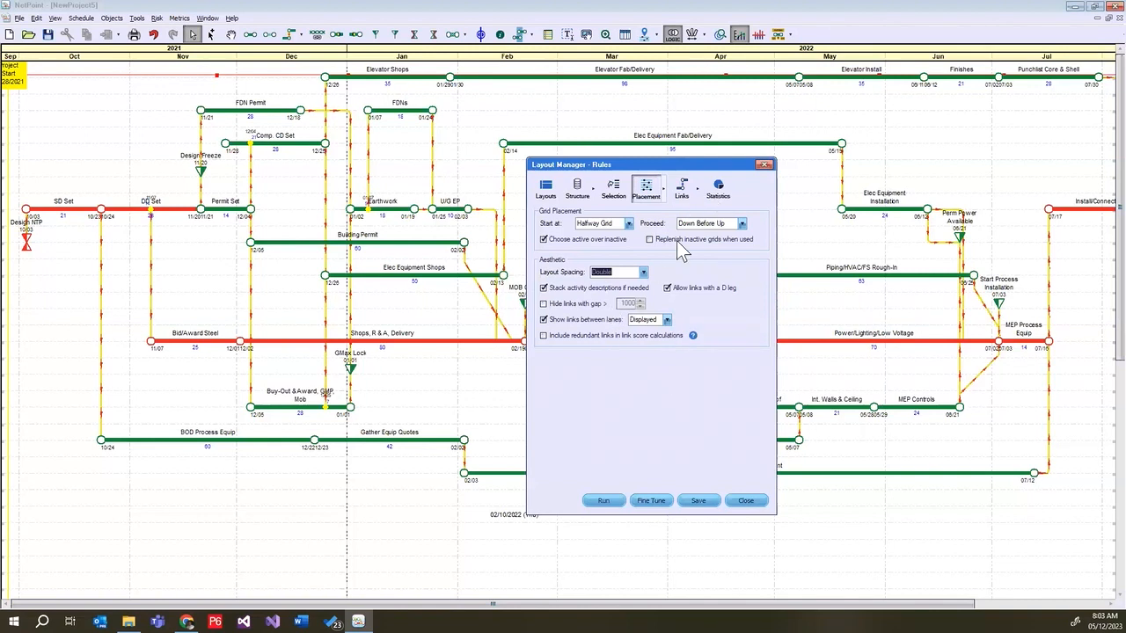
Review the placement thresholds and the redundant links list, moving the Layout Manager off the upper activities
left_click(663, 191)
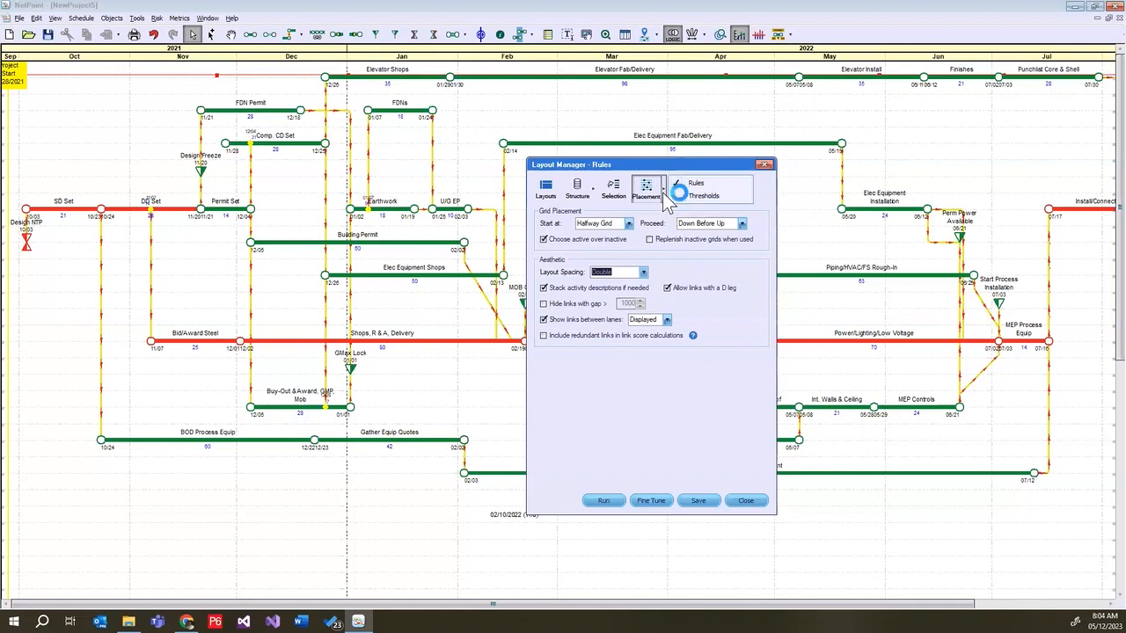
left_click(689, 197)
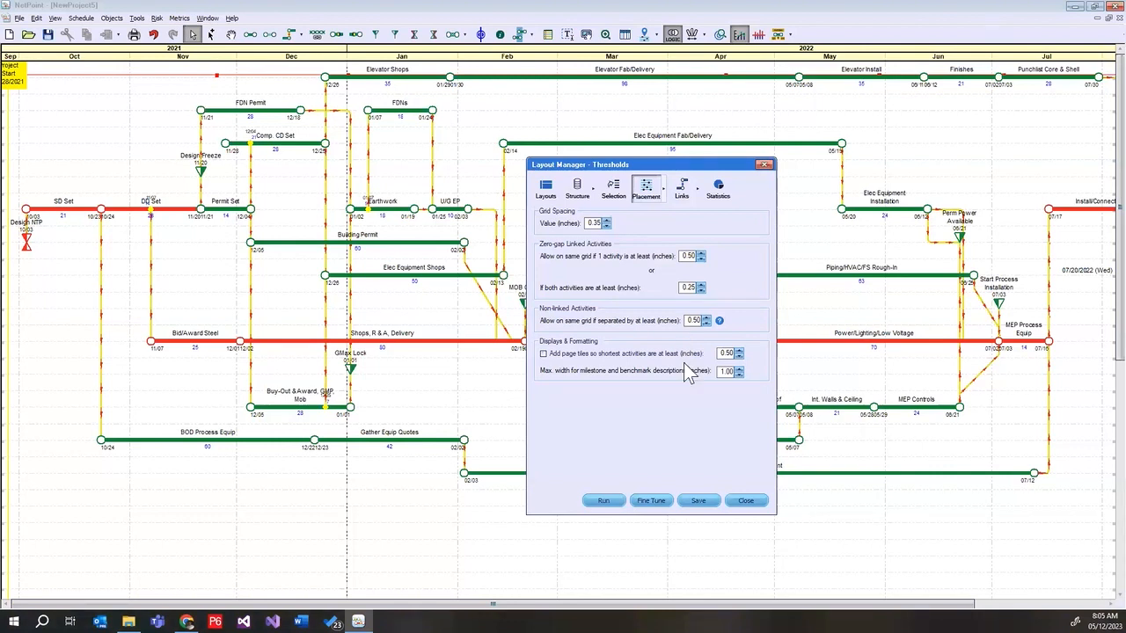
left_click(685, 192)
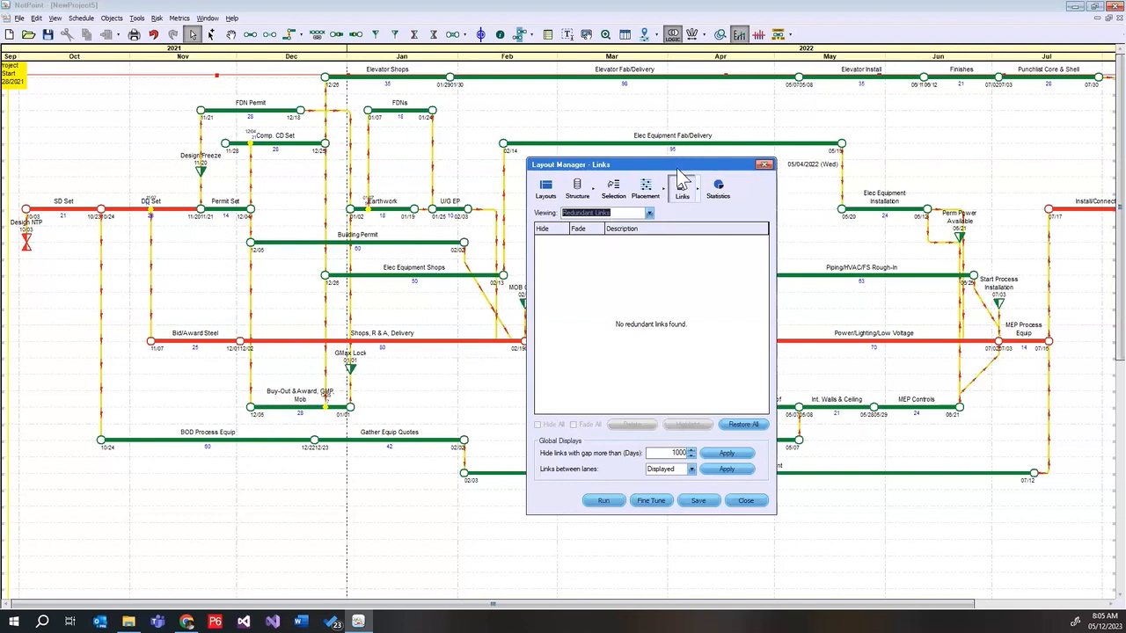
left_click_drag(677, 168, 1022, 216)
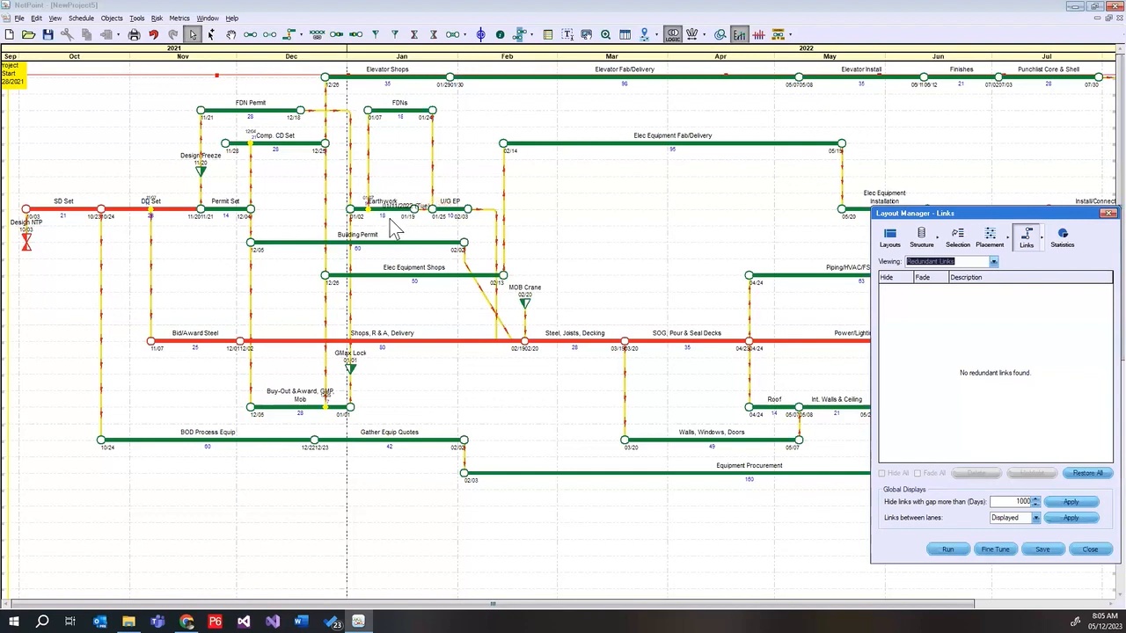
Link FDN Permit to FDNs and inspect the properties of that link and of the FDN Permit to Earthwork link
left_click(293, 112)
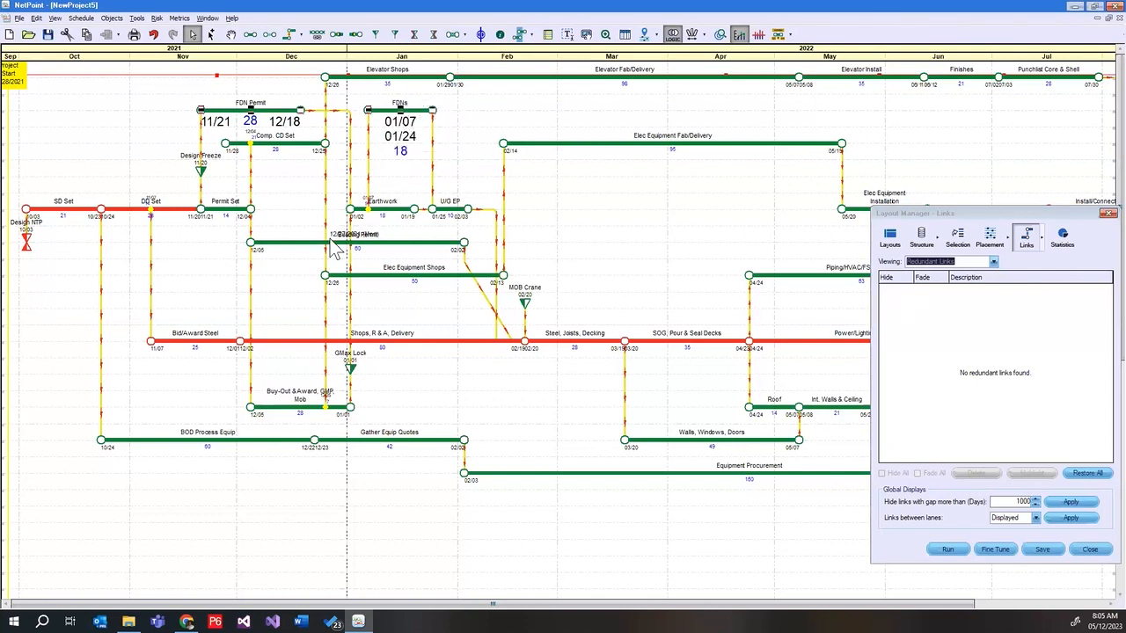
left_click(290, 34)
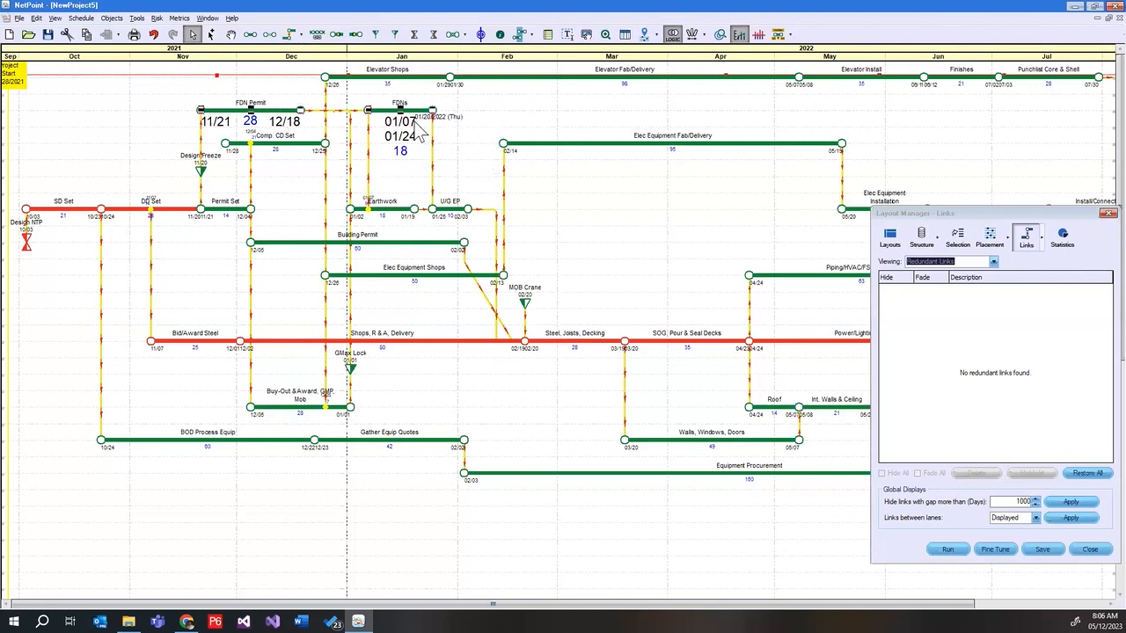
double_click(359, 110)
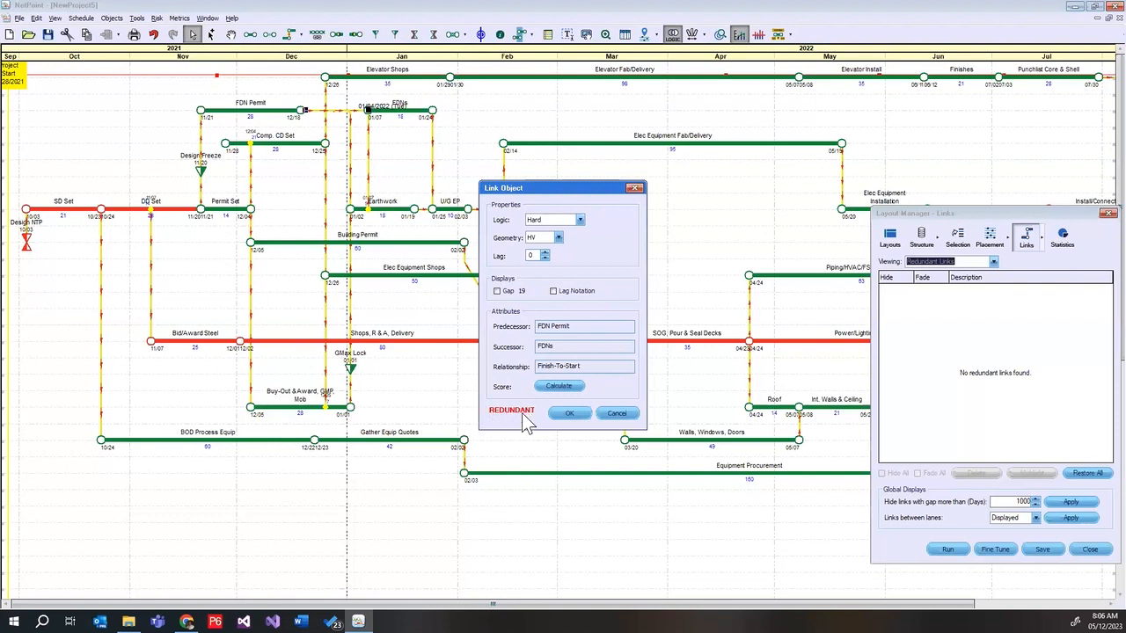
left_click(622, 413)
double_click(352, 179)
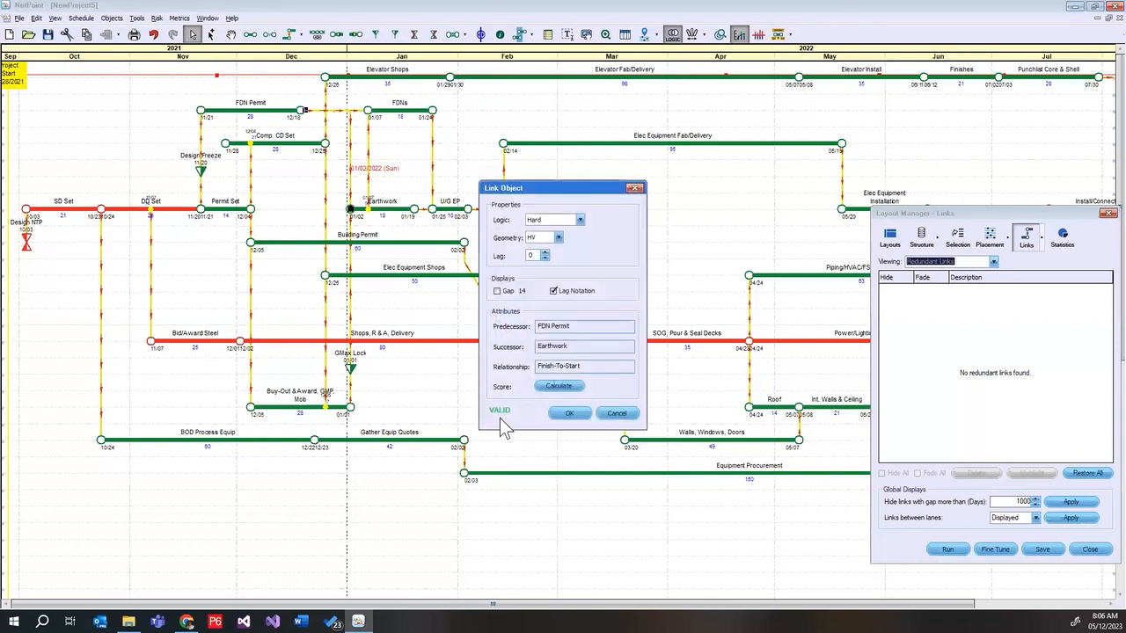
left_click(635, 188)
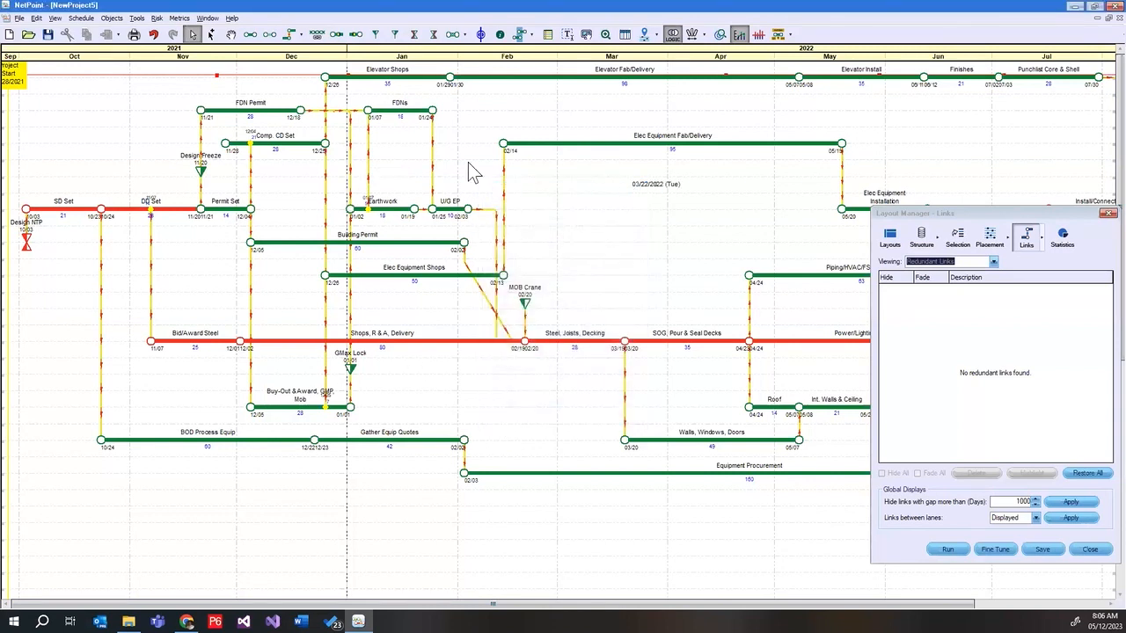
Refresh the redundant links list and try fading the FDN Permit to FDNs link, returning it to unfaded
left_click(358, 110)
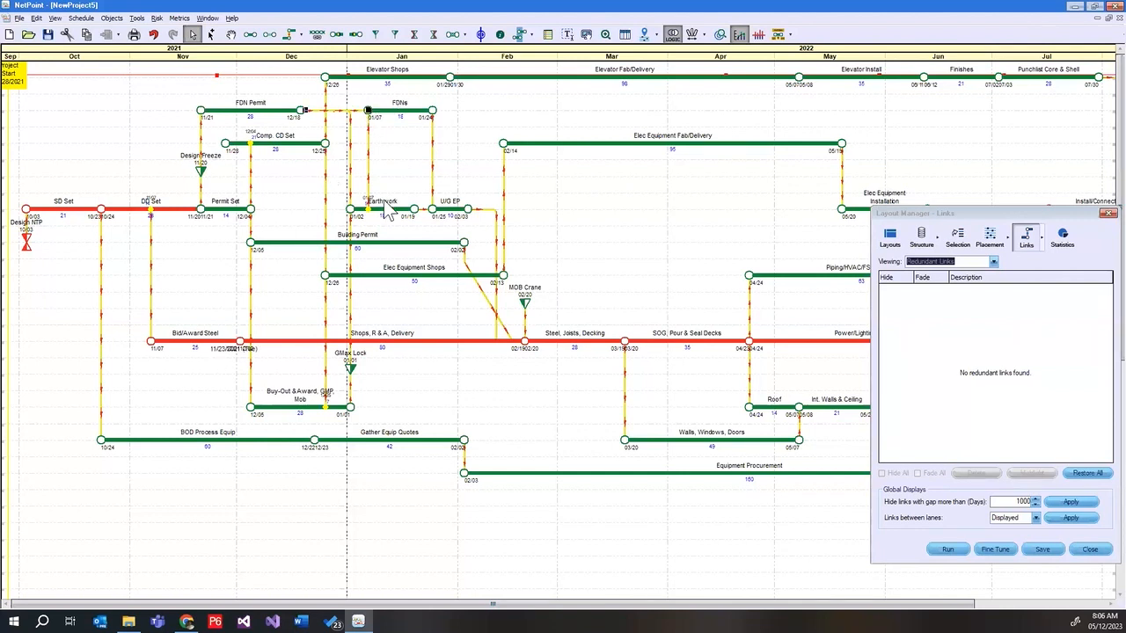
left_click(984, 215)
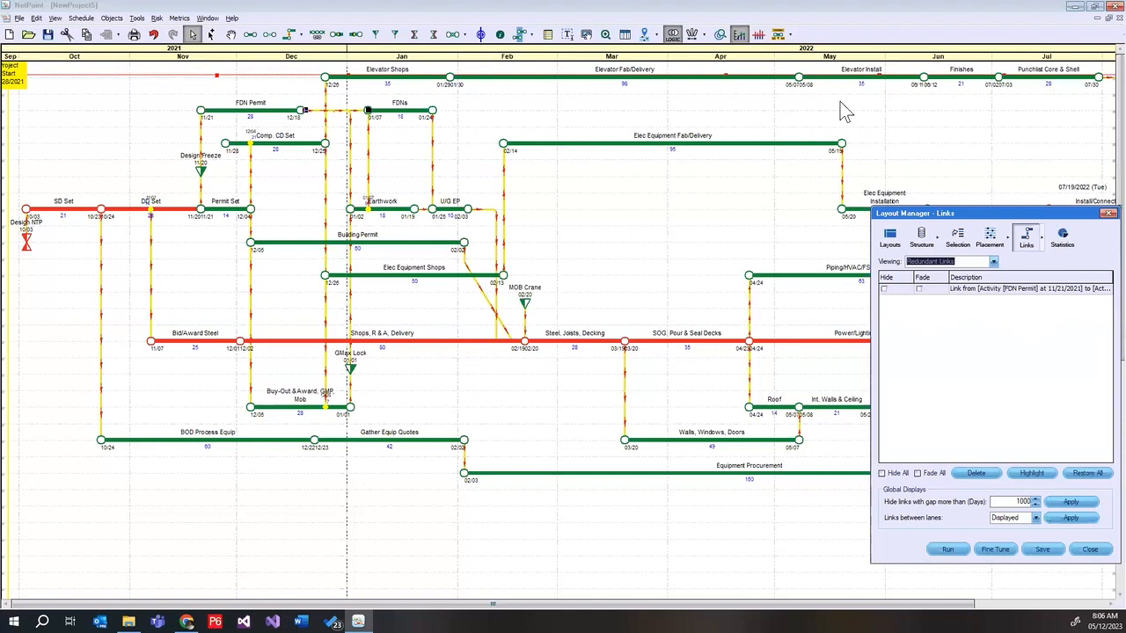
left_click_drag(1059, 214, 840, 101)
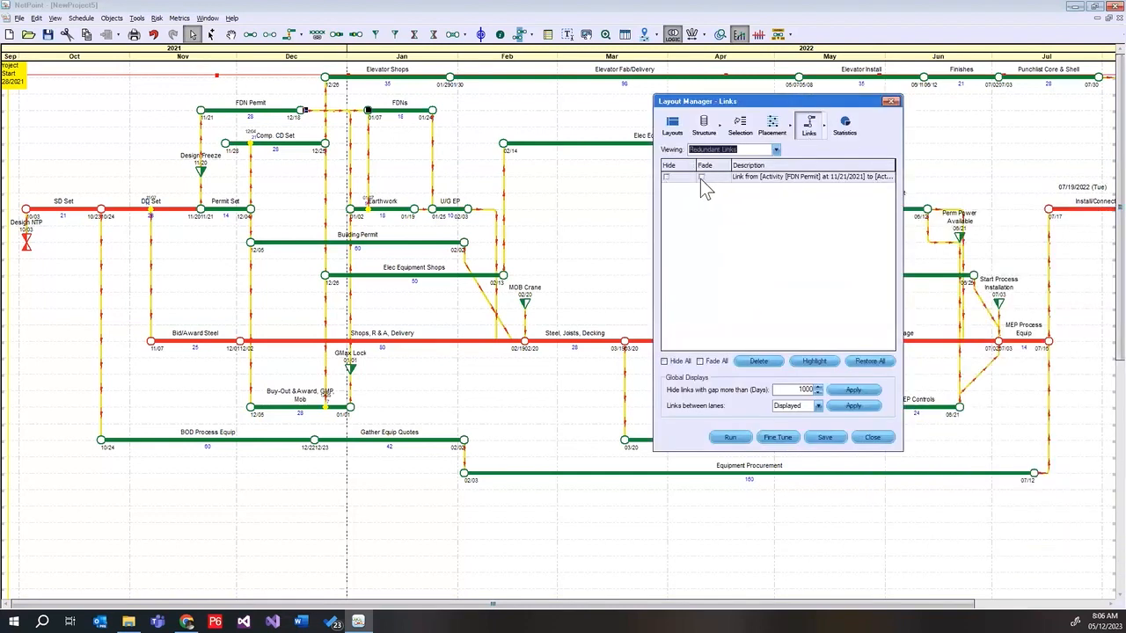
left_click(701, 177)
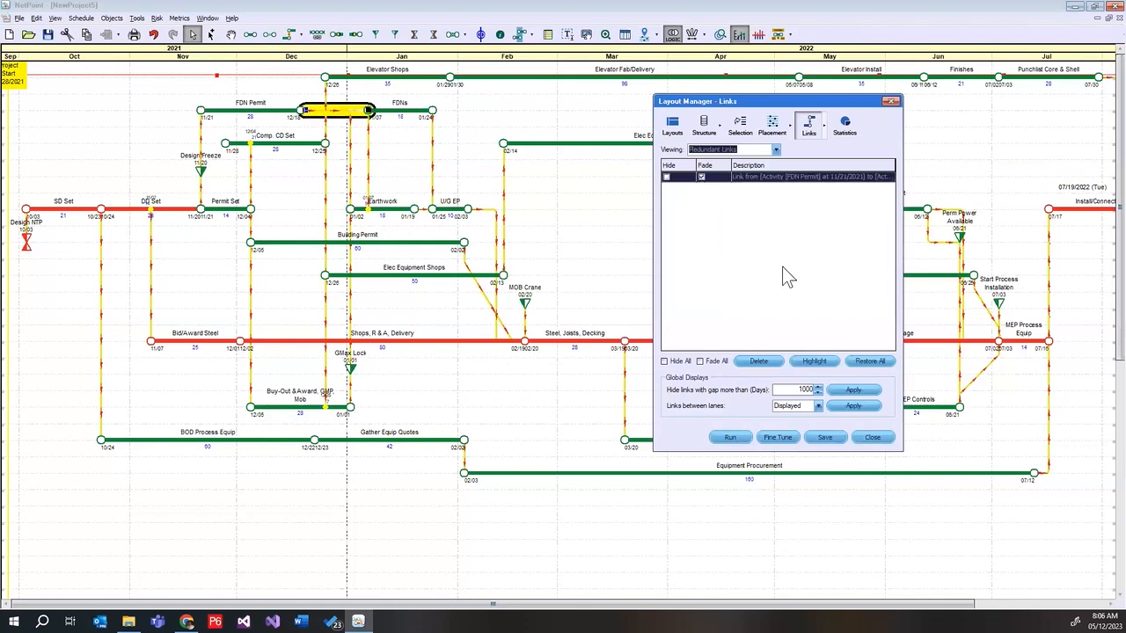
left_click(424, 404)
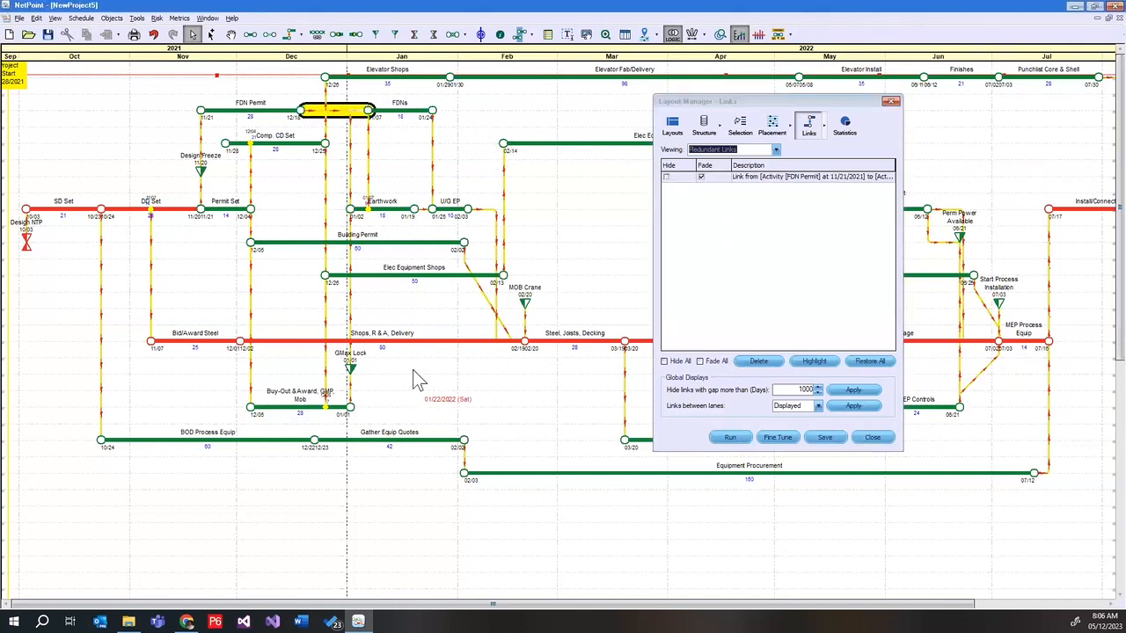
left_click(701, 177)
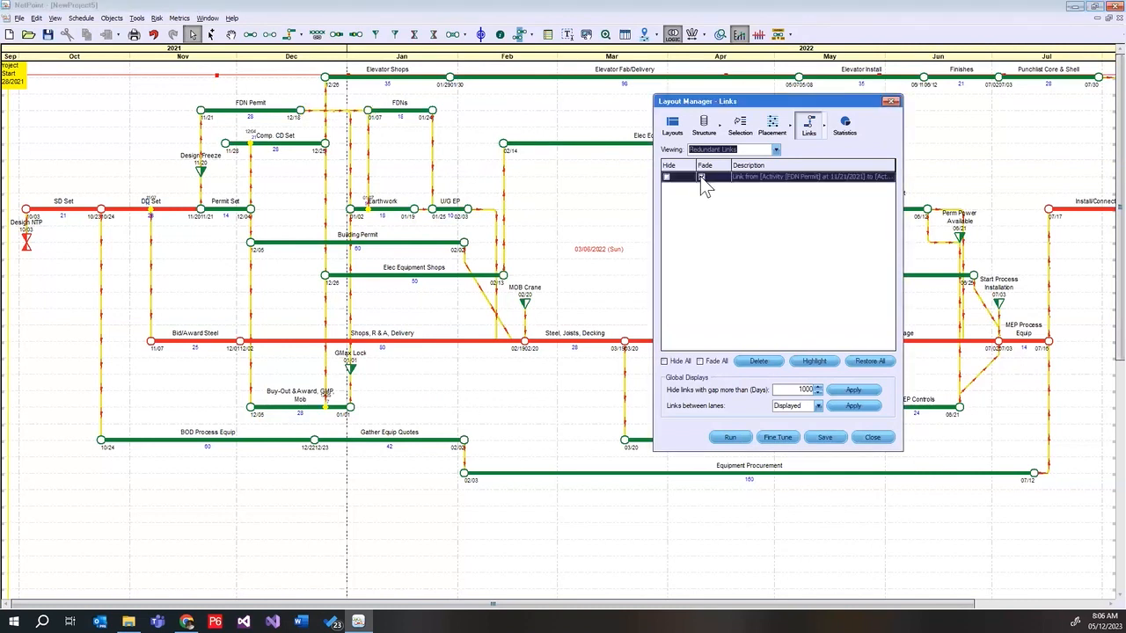
List the convoluted links, check the layout scores among the saved layouts, and return to the convoluted links
left_click(776, 149)
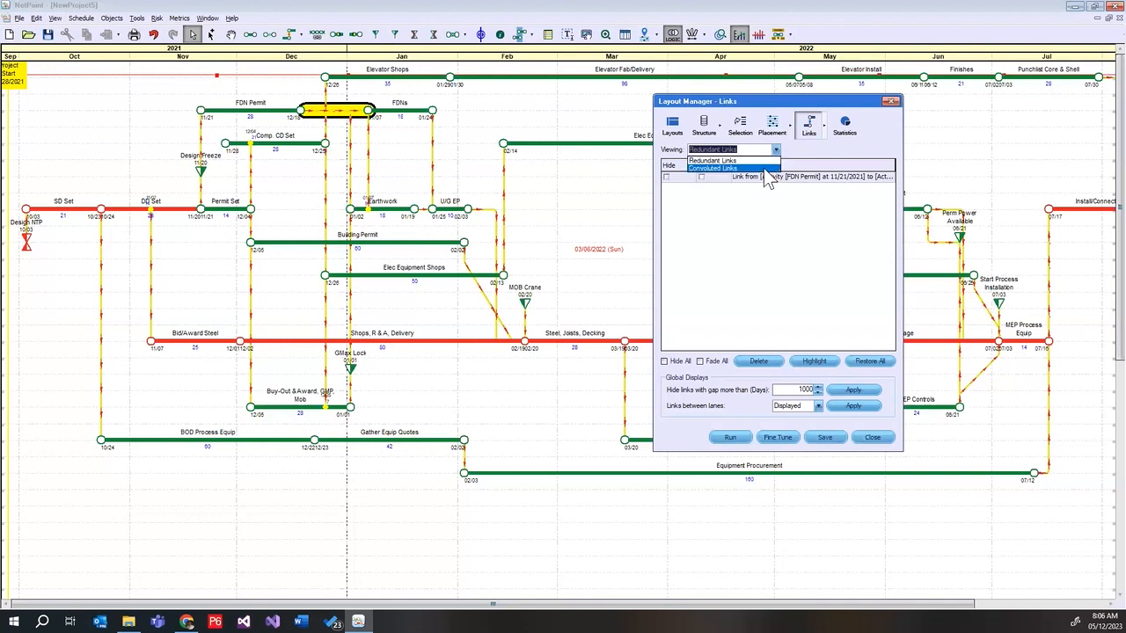
left_click(762, 168)
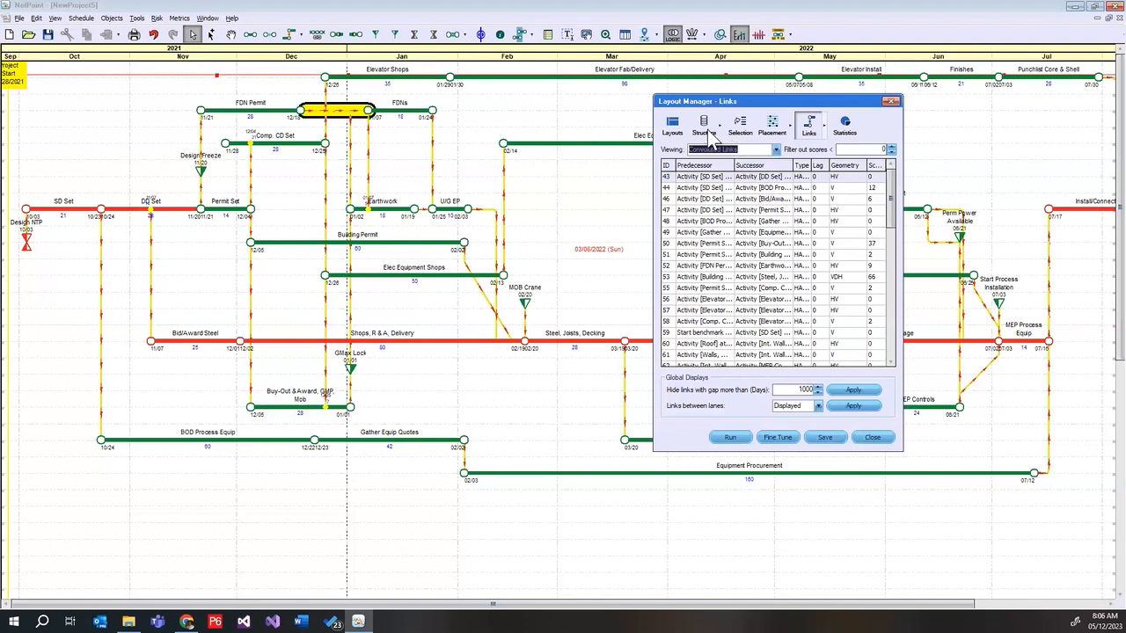
left_click(672, 126)
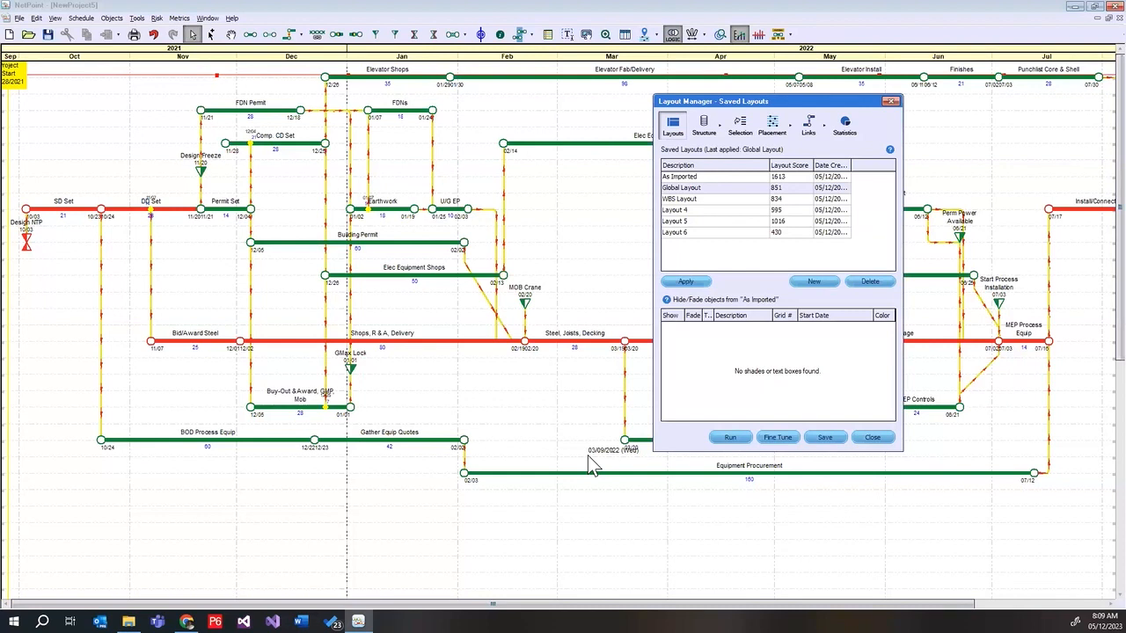
left_click(809, 128)
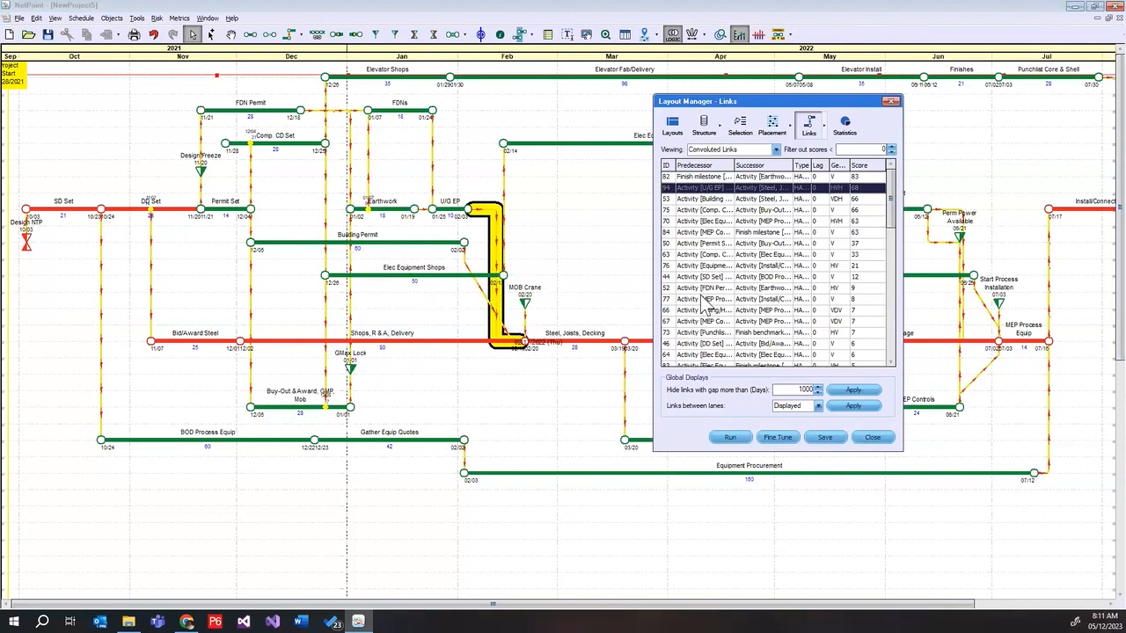
Change the convoluted link from Building Permit to Steel, Joists, Decking to HV geometry
left_click(868, 200)
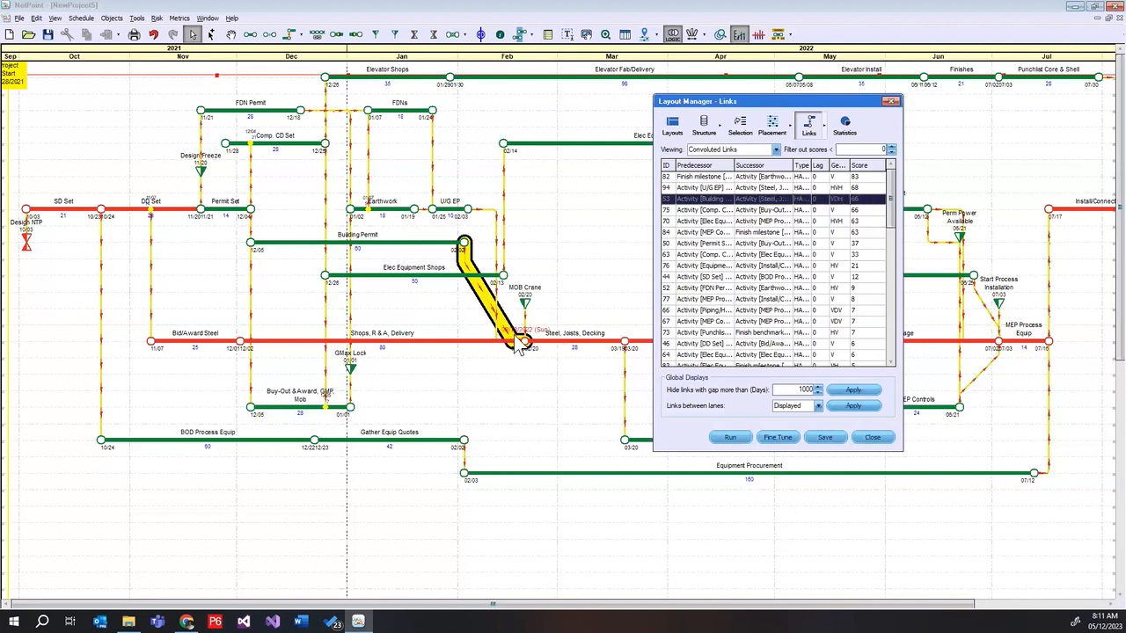
right_click(465, 260)
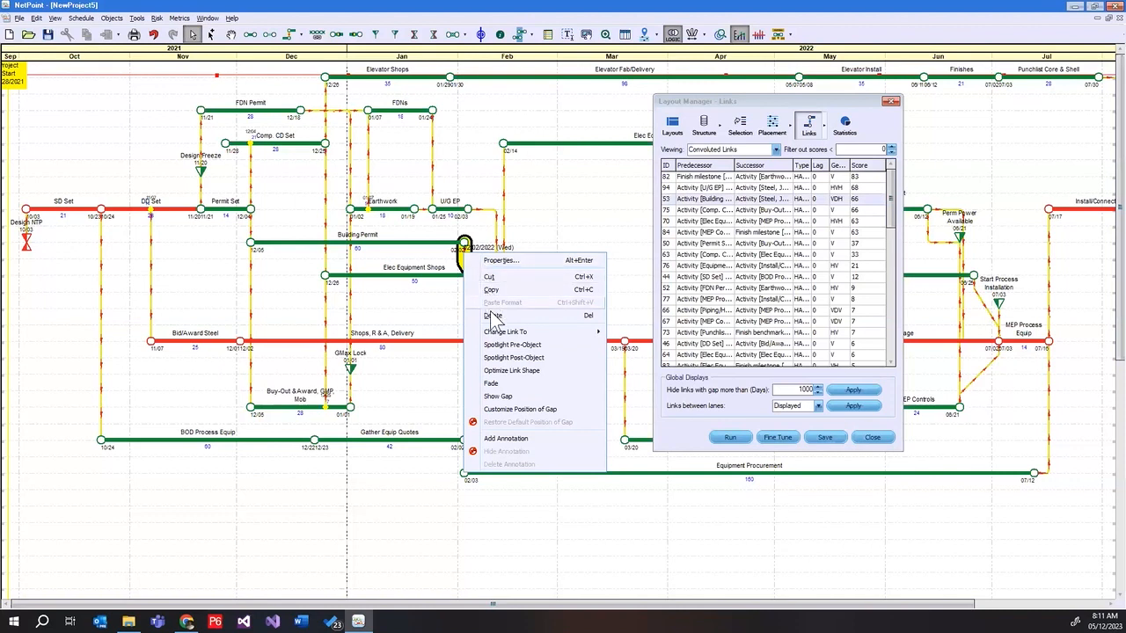
mouse_move(542, 335)
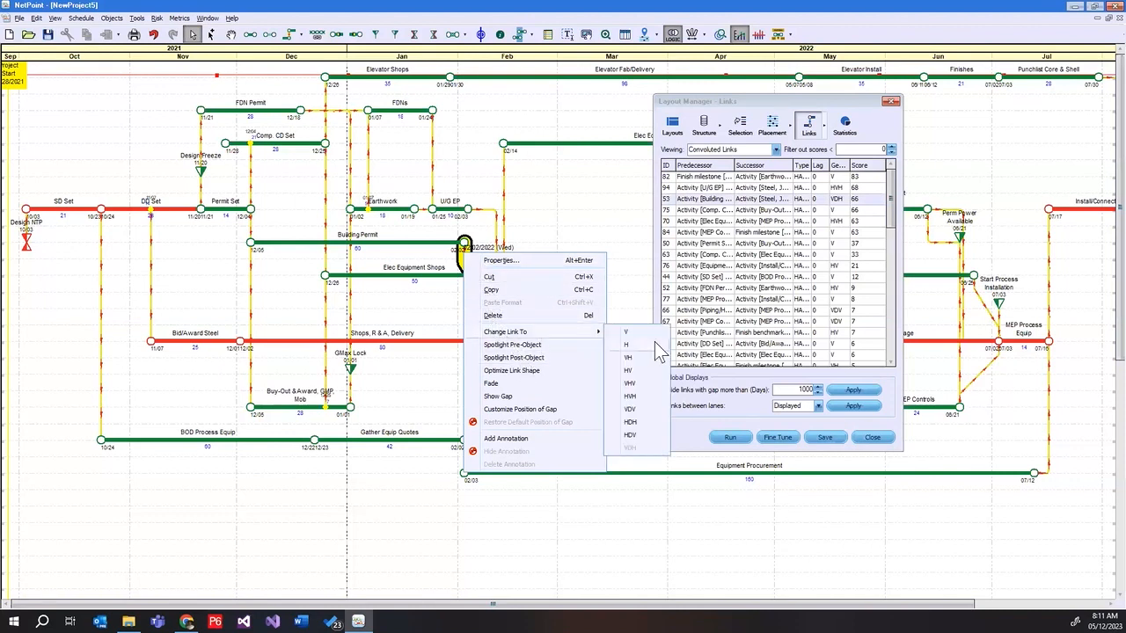
left_click(647, 369)
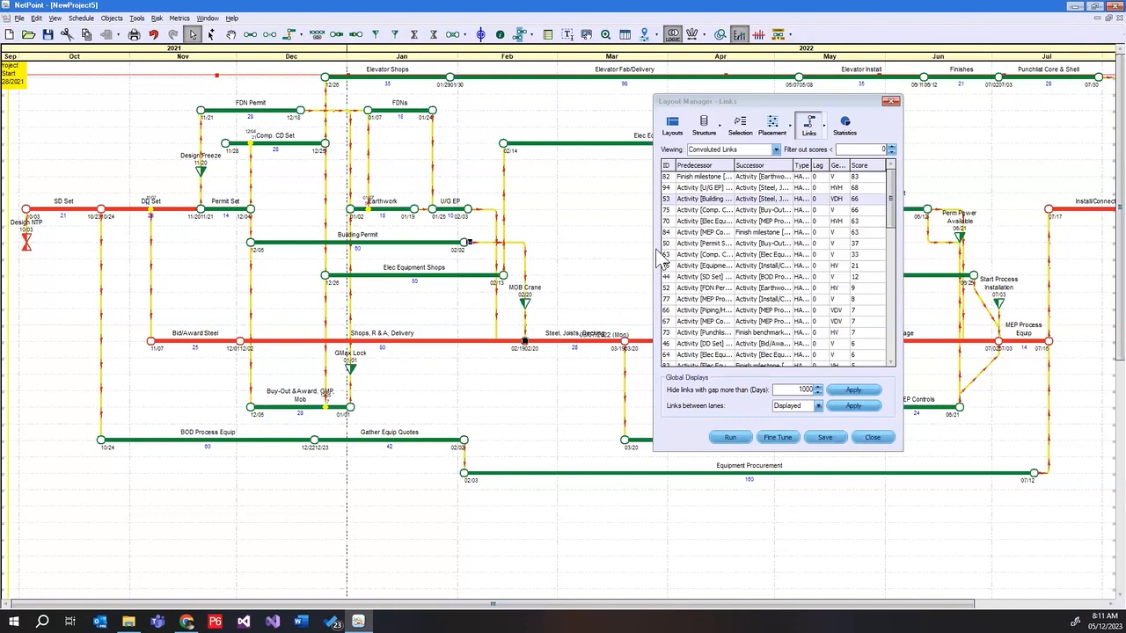
Refresh the convoluted links, sort them by score and highlight the link from Building Permit to Steel, Joists, Decking
left_click(729, 101)
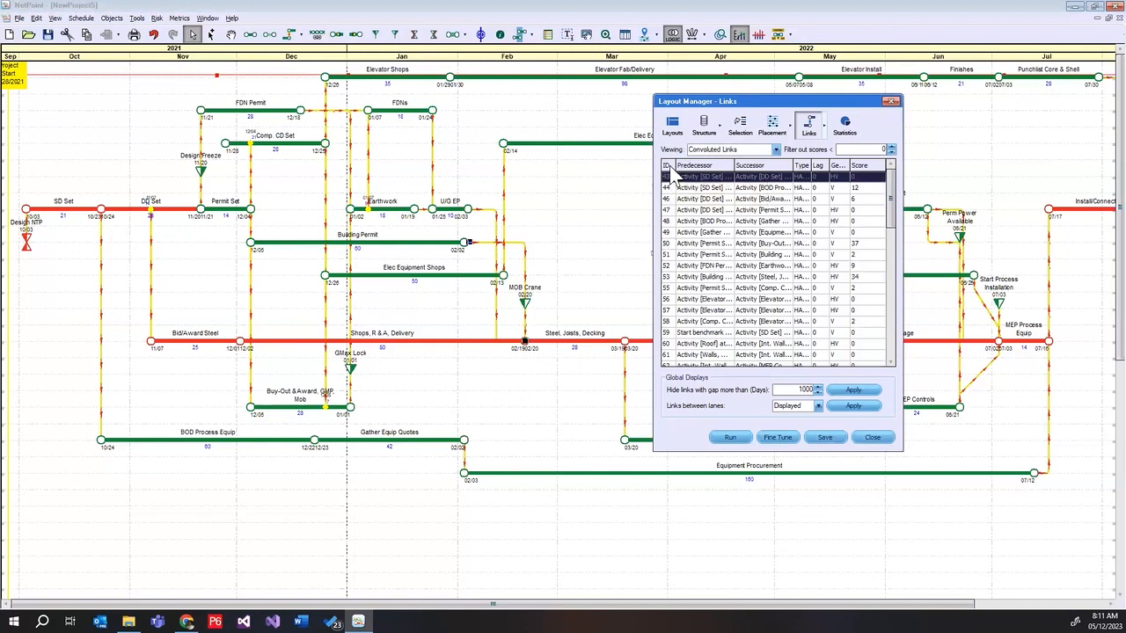
left_click(860, 166)
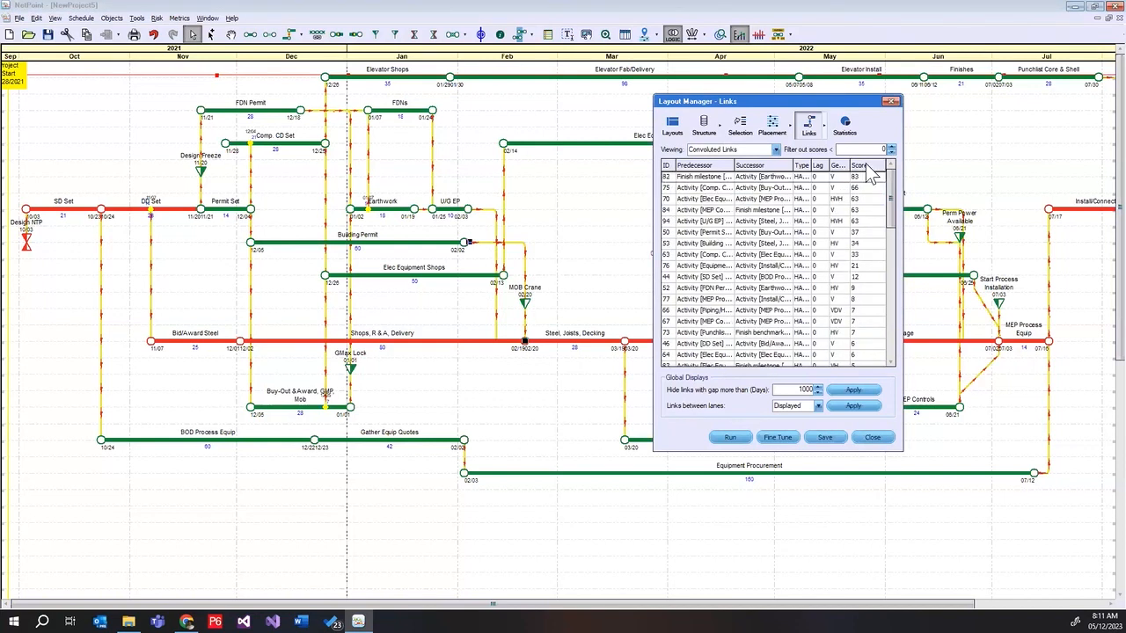
left_click(667, 244)
left_click(669, 246)
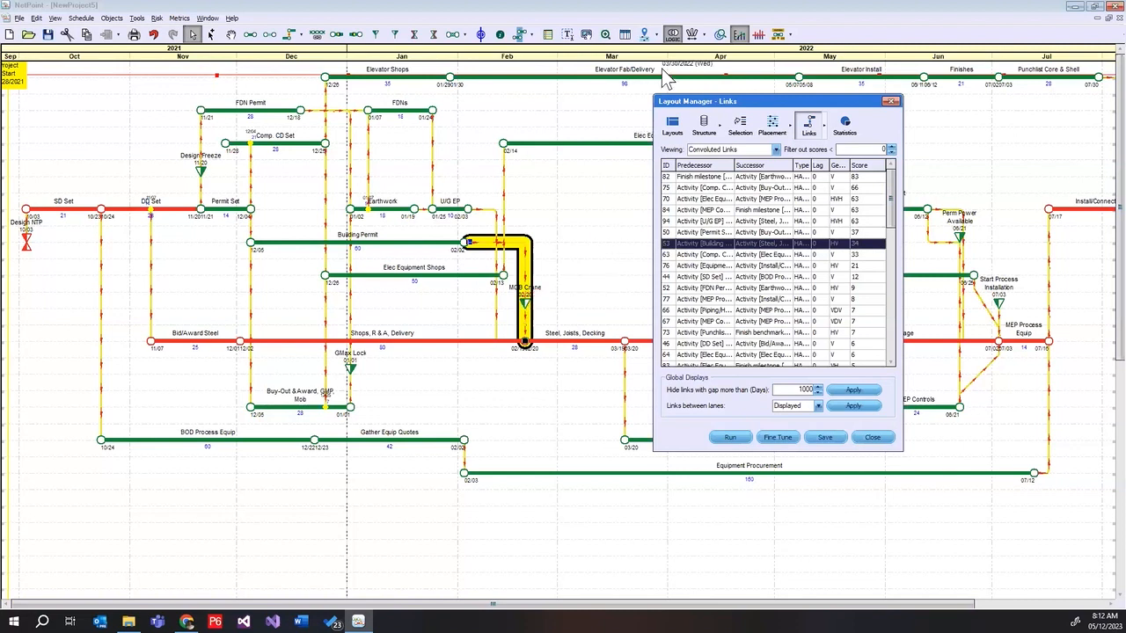
Set the link scoring penalties to 3 for crossing an activity and 50 for crossing another link
left_click(829, 127)
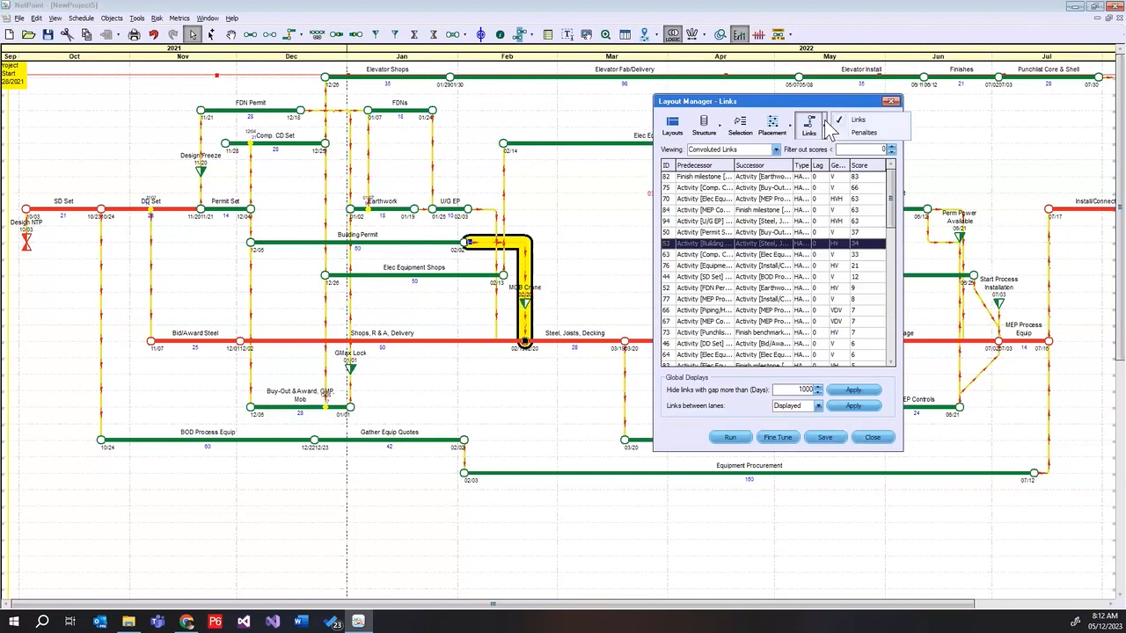
left_click(863, 131)
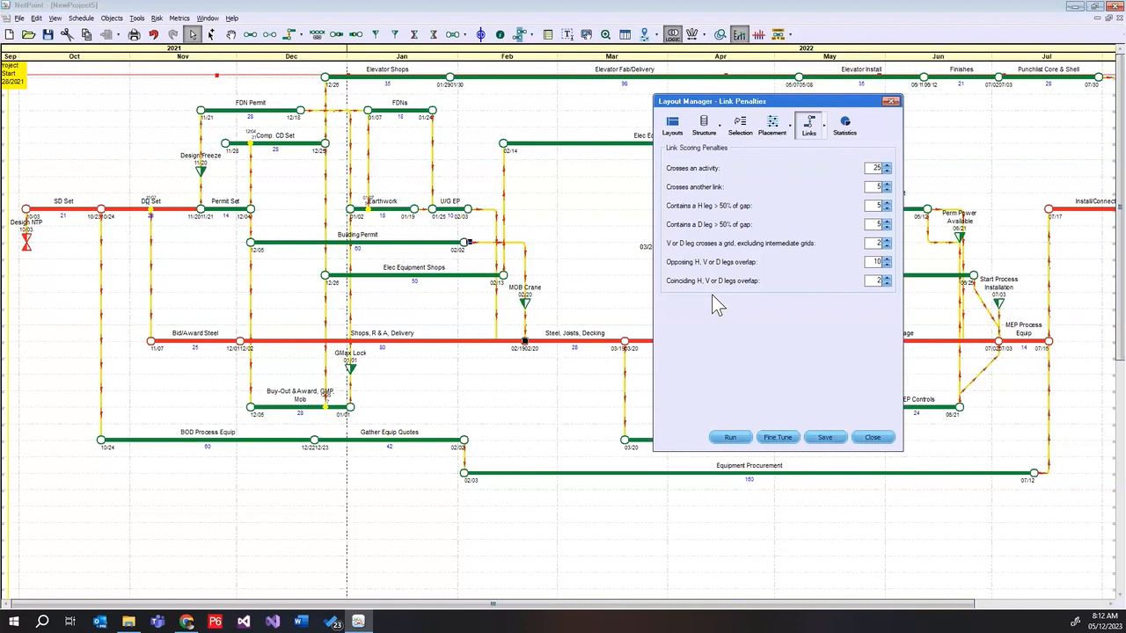
double_click(872, 169)
type("3")
type("50")
Restore the link scoring penalties to 25 for crossing an activity and 5 for crossing another link
double_click(876, 168)
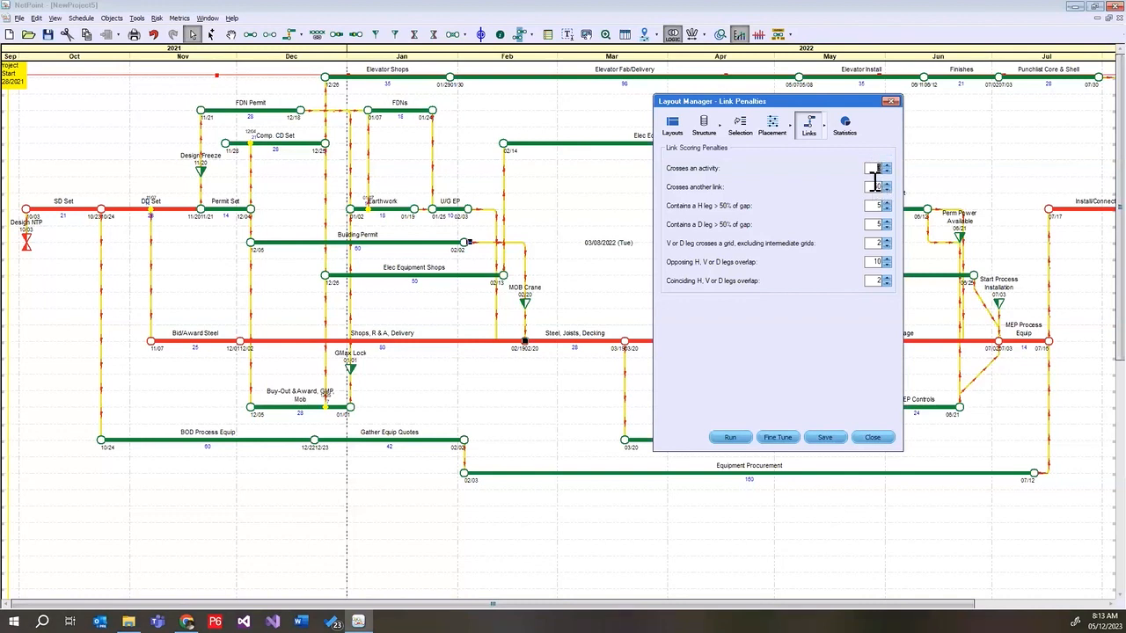
type("25")
double_click(873, 187)
type("5")
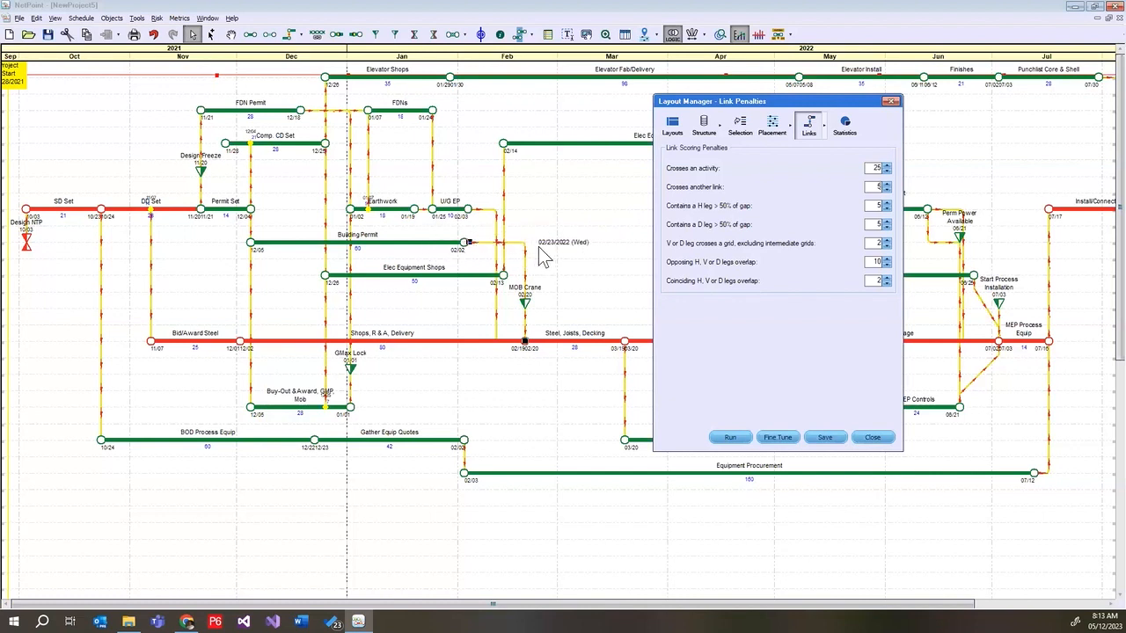
Examine the penalties for long H legs, long D legs and legs crossing a grid, leaving their values alone
double_click(878, 205)
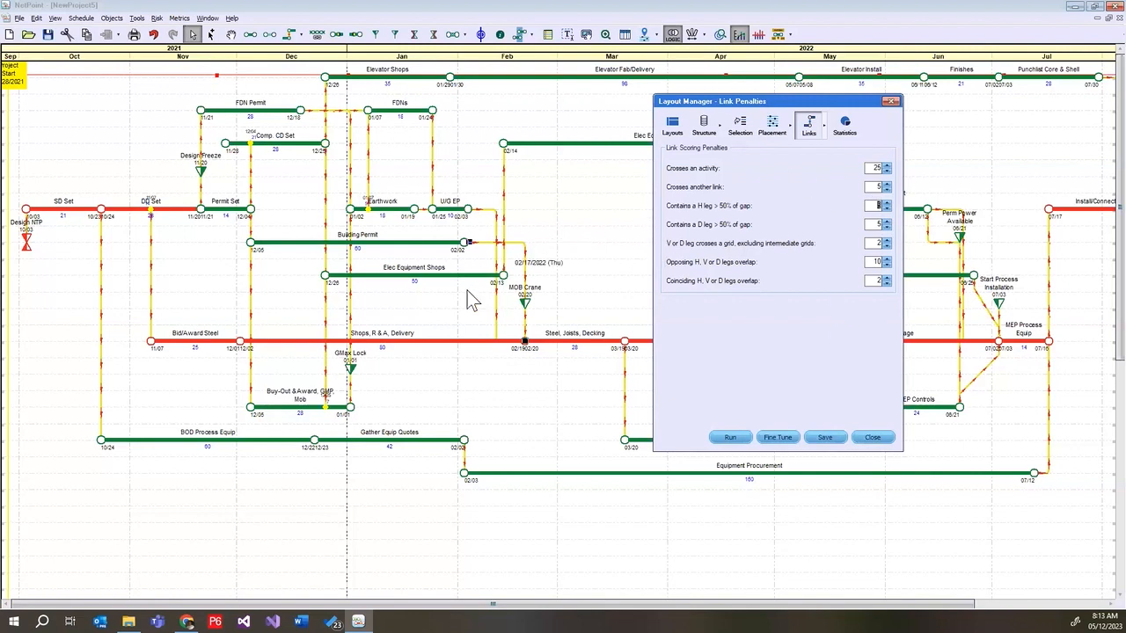
double_click(878, 224)
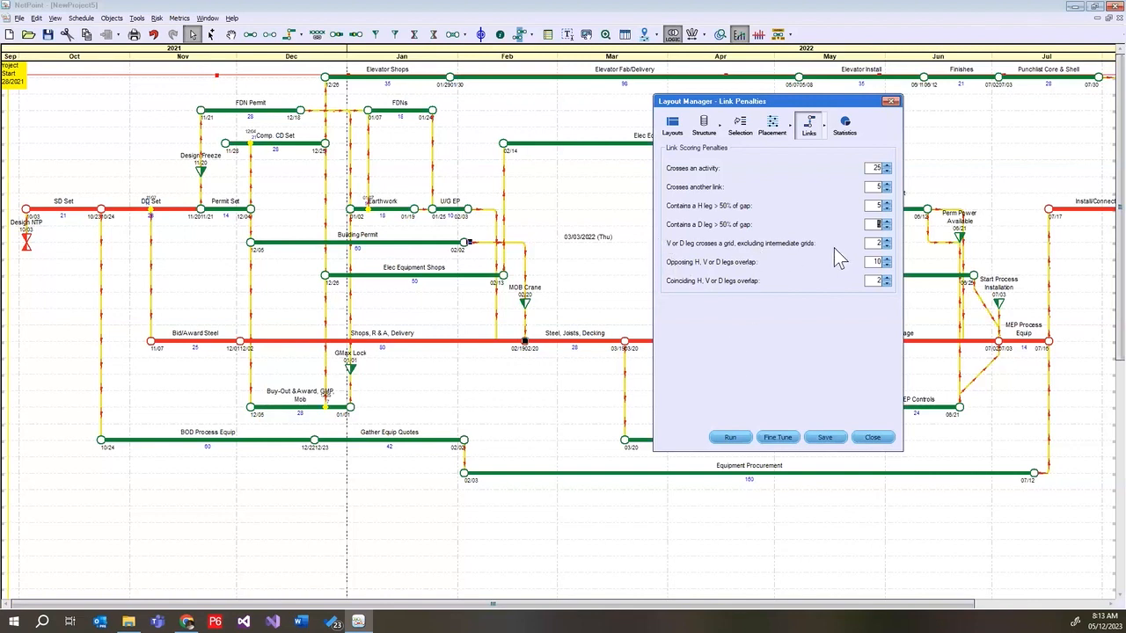
key("Tab")
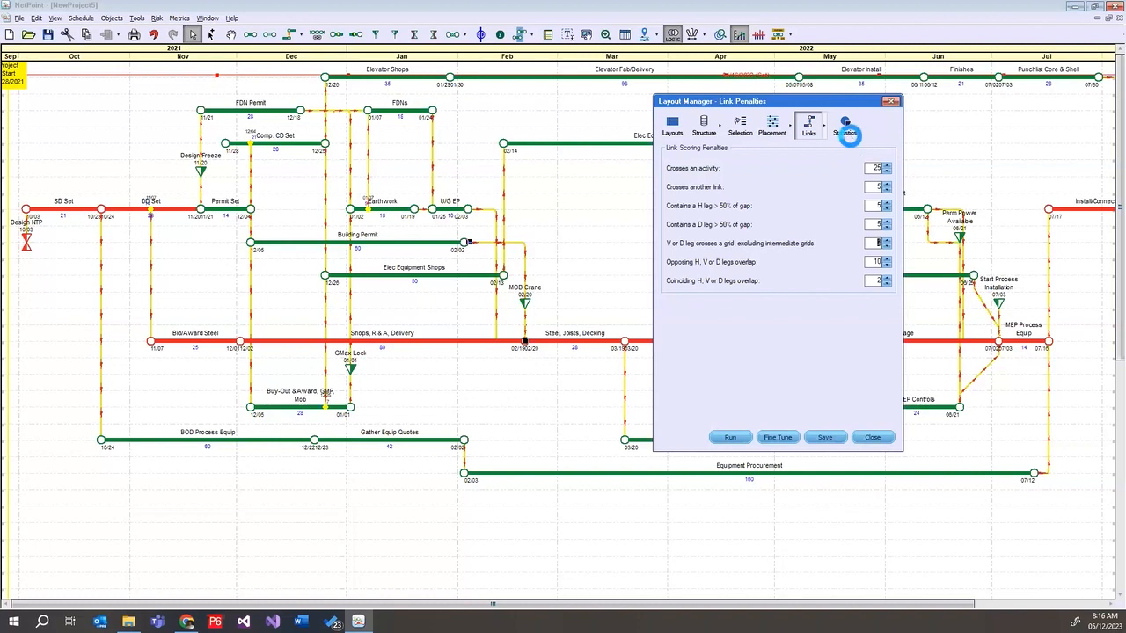
Examine the Layout Manager's real-time statistics and the full list of schedule statistics
left_click(846, 129)
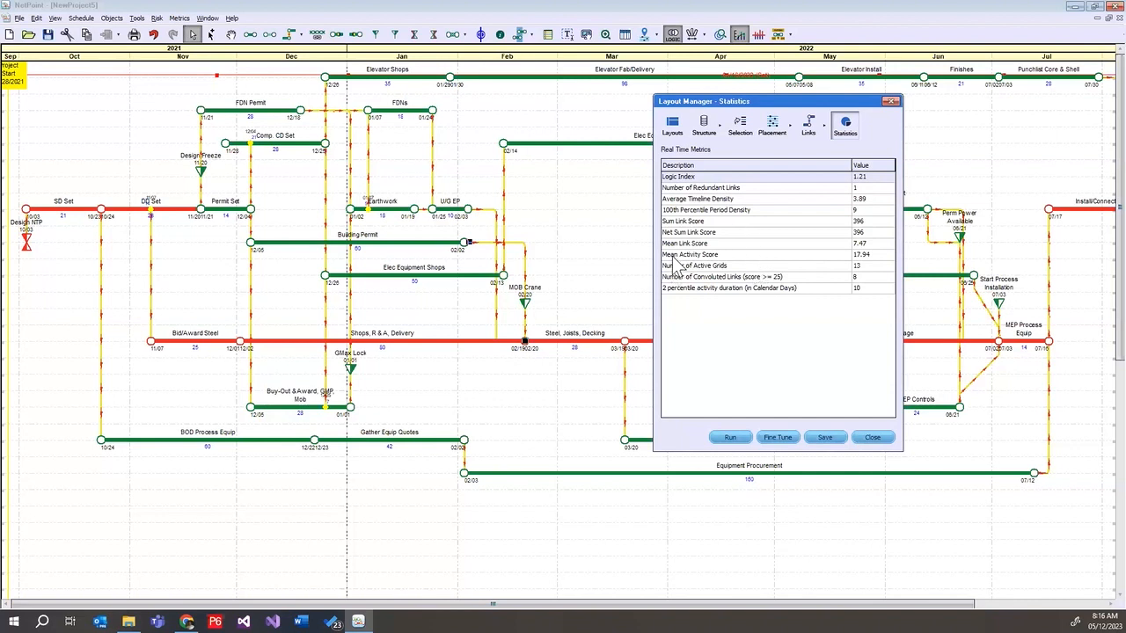
left_click(85, 19)
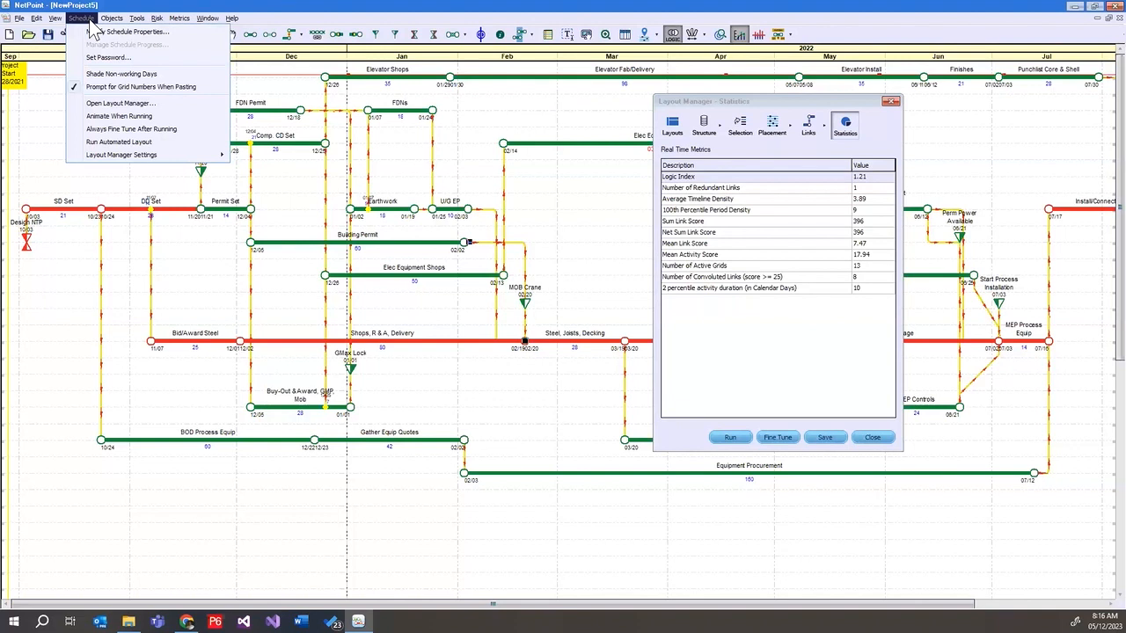
mouse_move(137, 23)
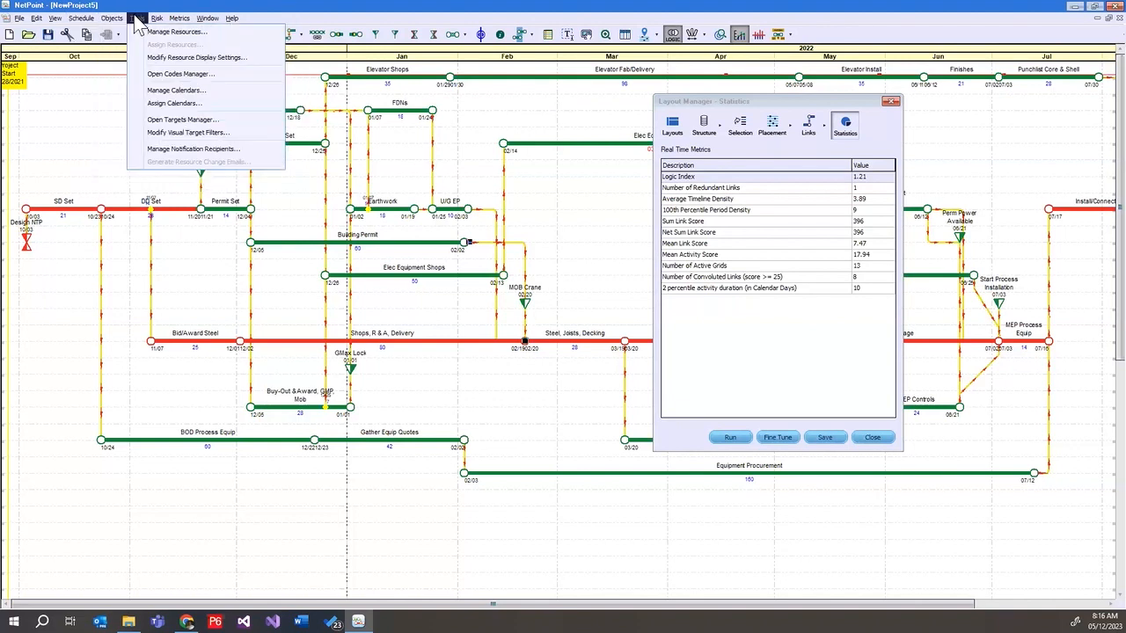
mouse_move(173, 25)
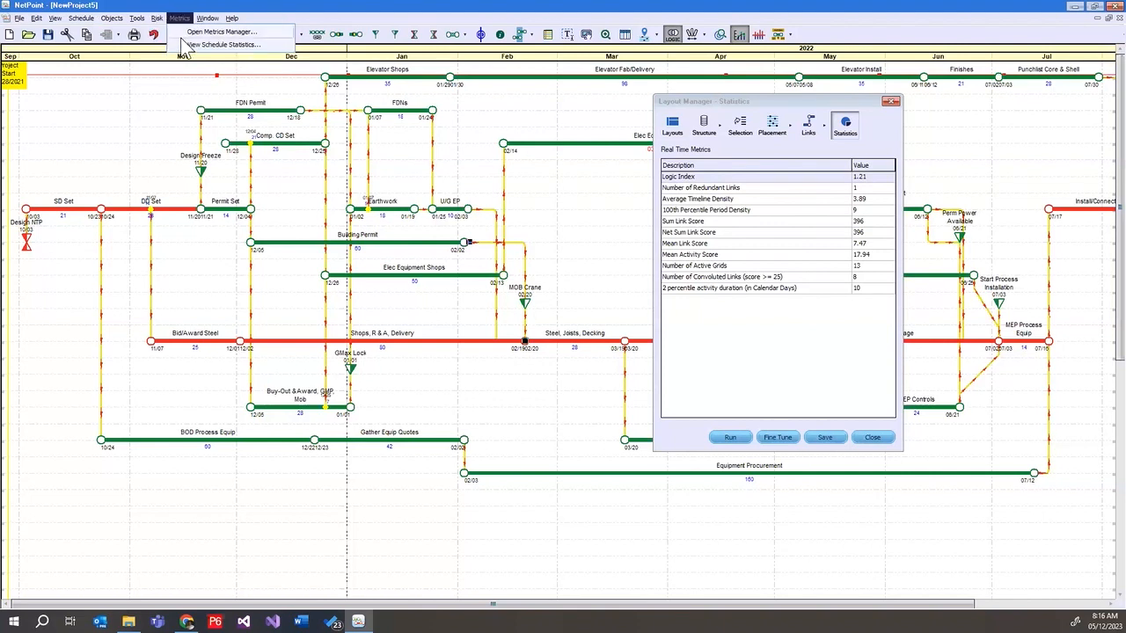
left_click(186, 46)
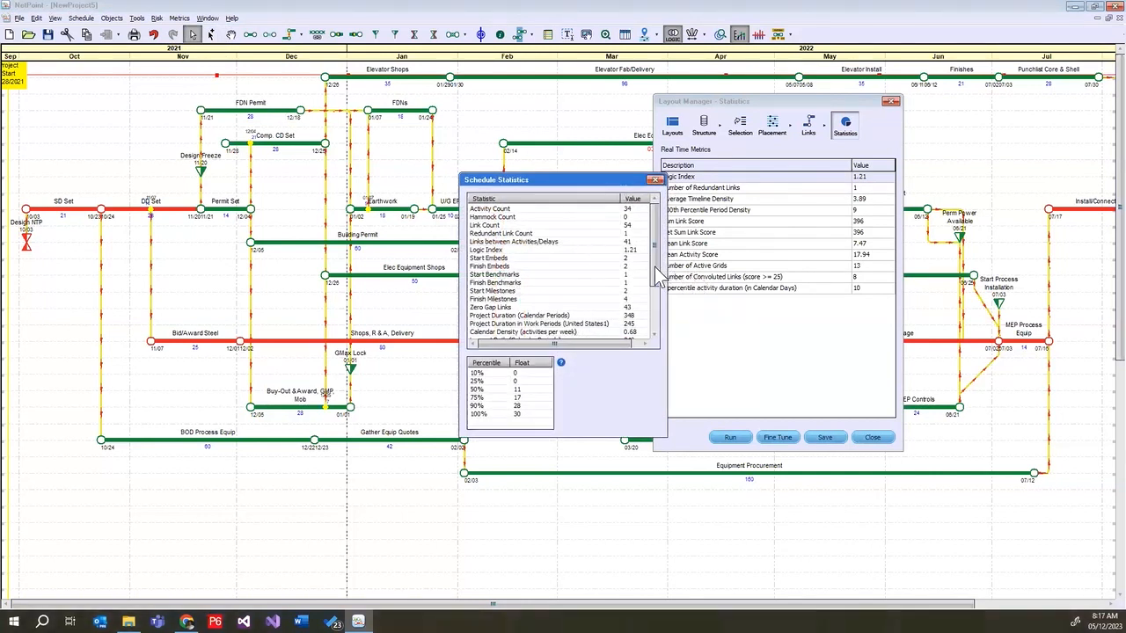
left_click(655, 323)
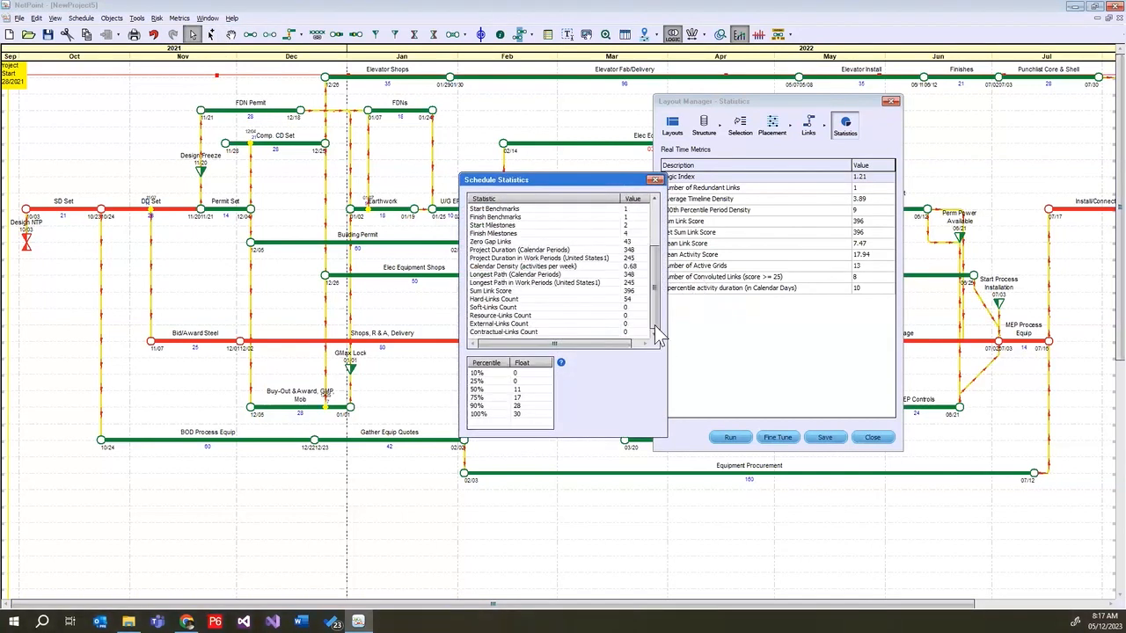
left_click(655, 181)
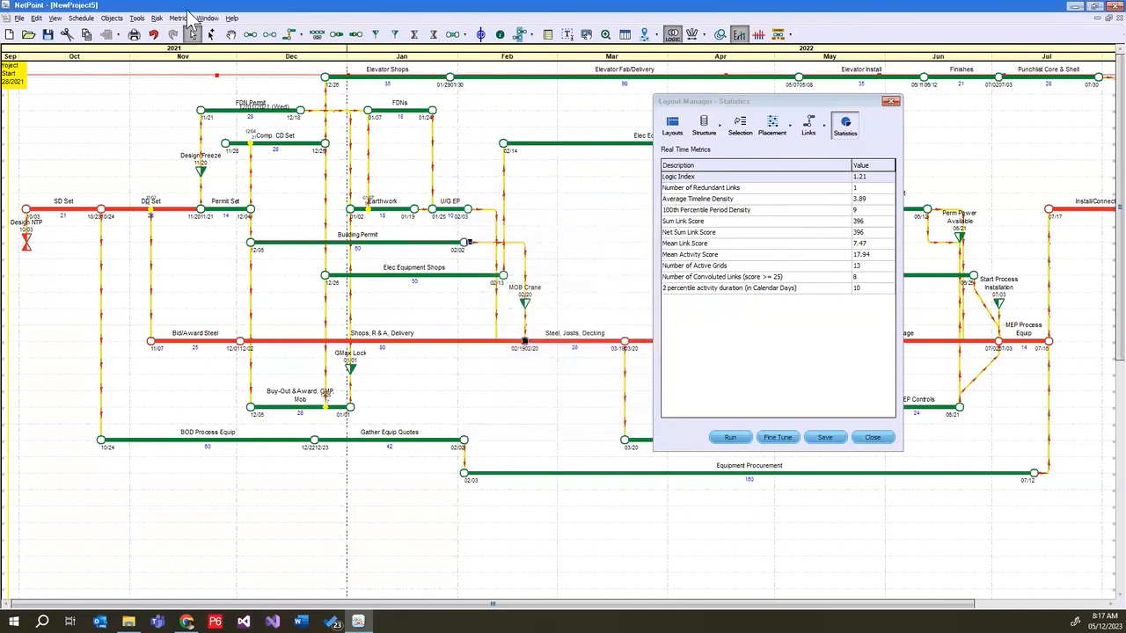
Examine the Comprehensive metrics in the Metrics Manager, and close both it and the Layout Manager
left_click(183, 19)
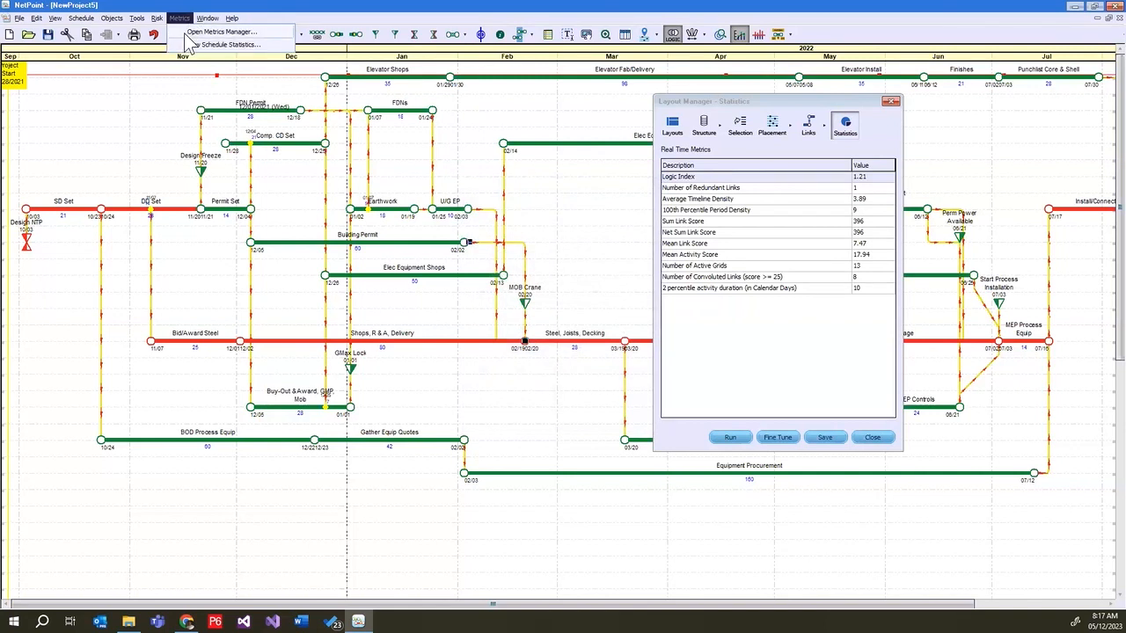
left_click(192, 44)
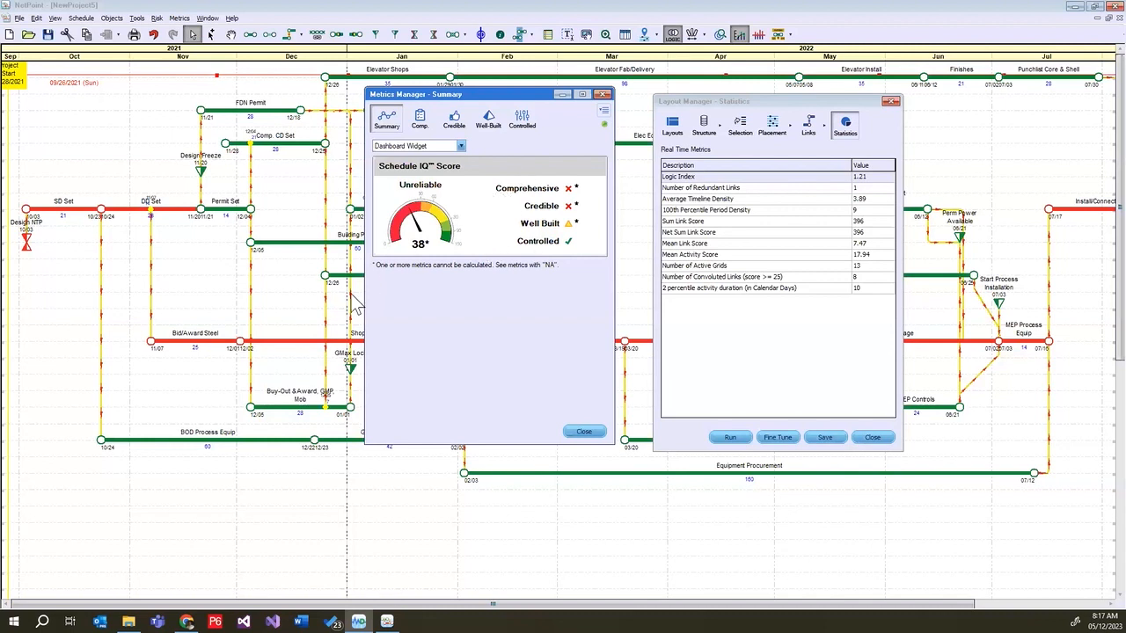
left_click(421, 123)
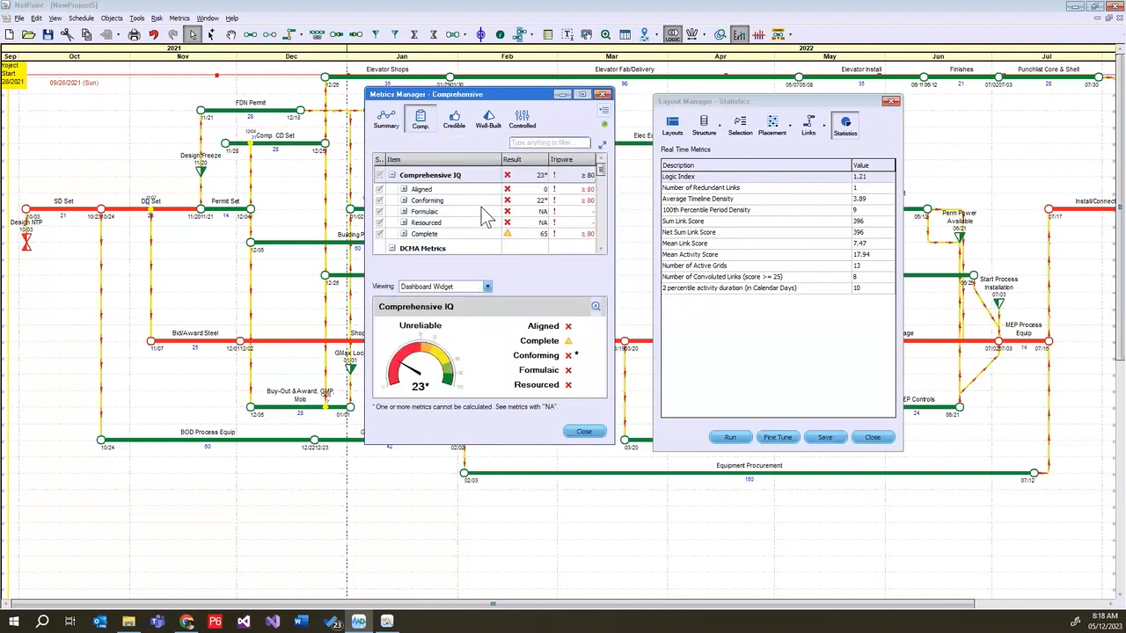
scroll(486, 218, "down", 1)
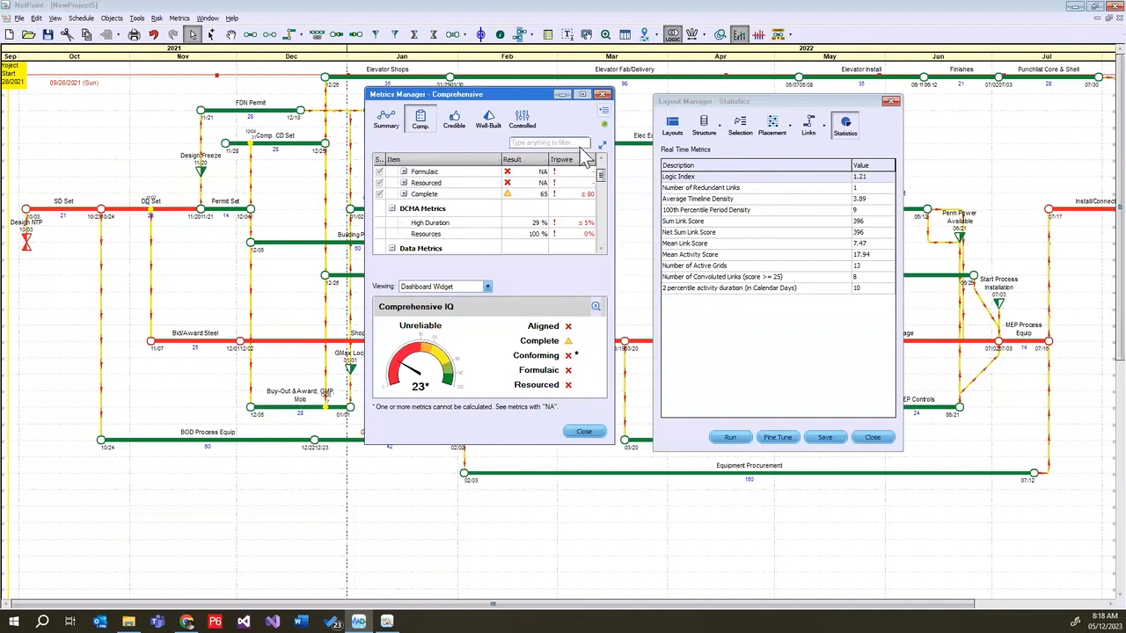
left_click(601, 94)
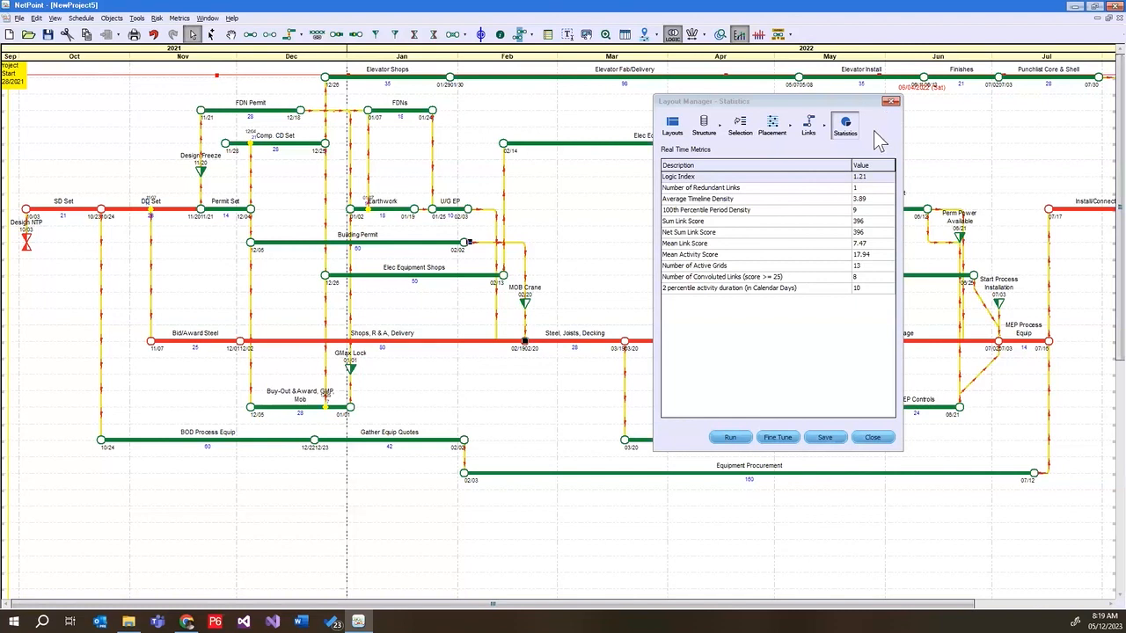
left_click(891, 101)
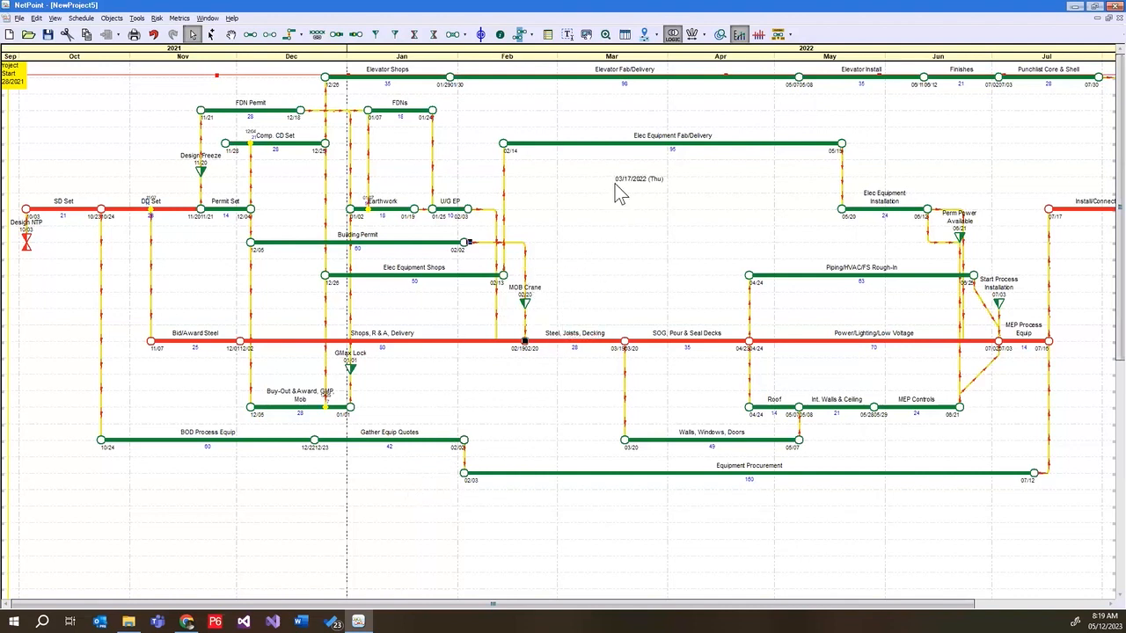
Turn on the Drift and Float displays for every activity in the schedule through the properties for selected objects
left_click_drag(472, 256, 428, 269)
left_click_drag(429, 270, 437, 243)
key("ctrl+a")
left_click(113, 18)
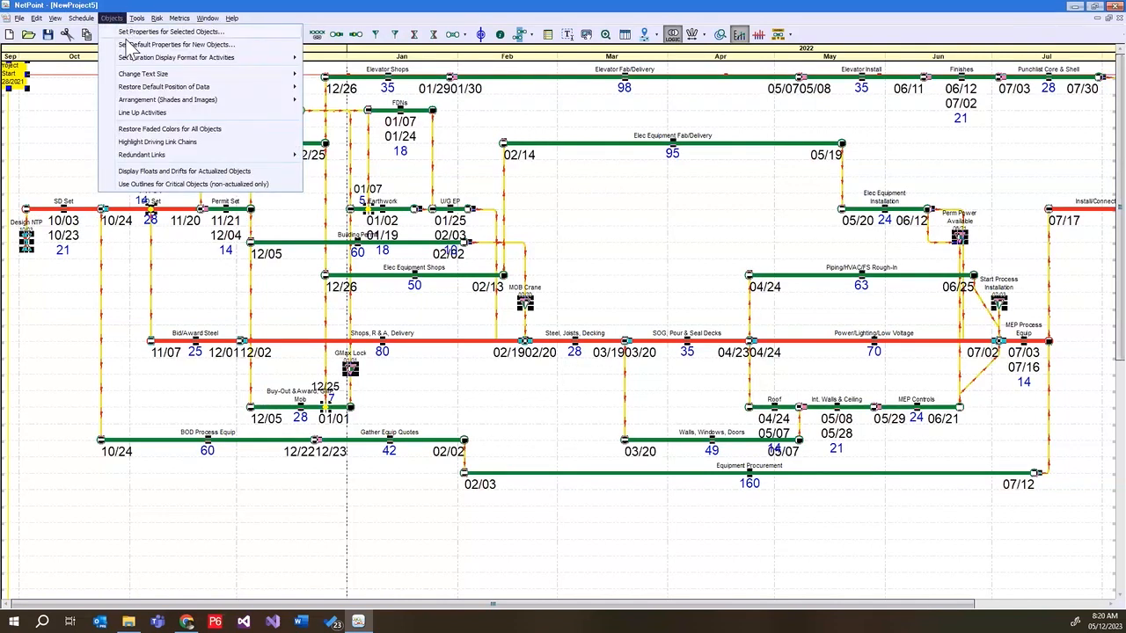
left_click(132, 32)
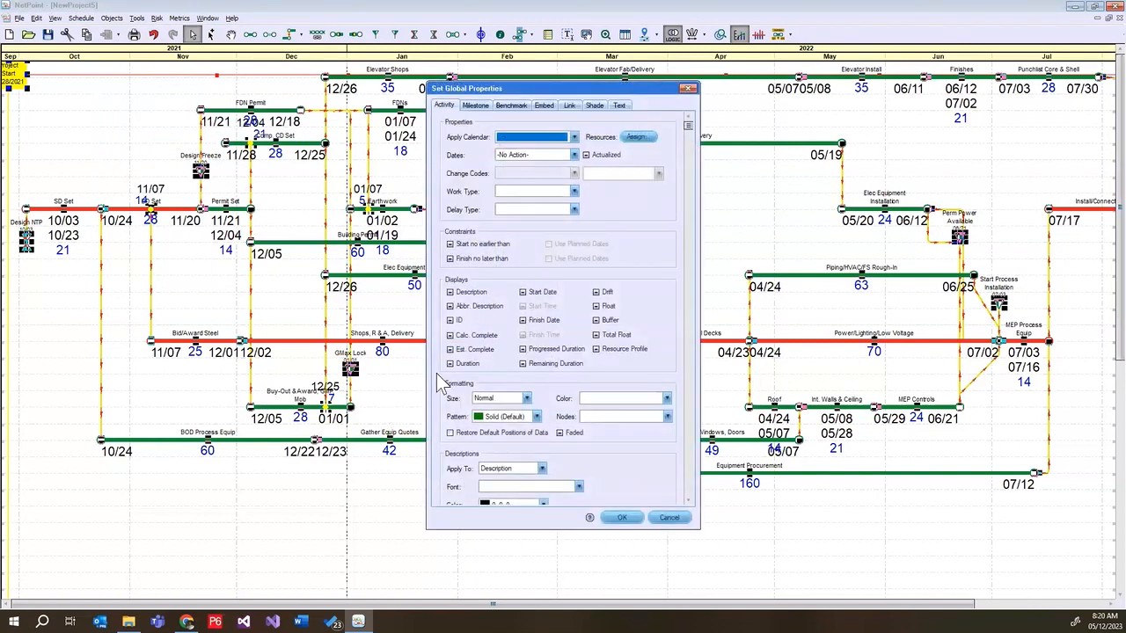
left_click(598, 292)
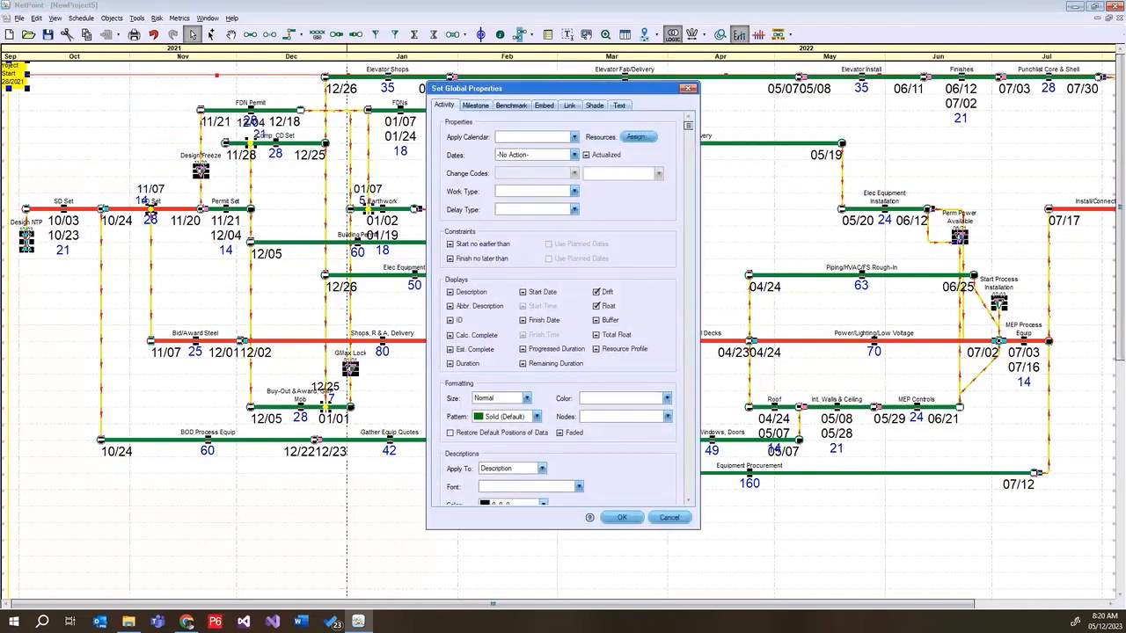
left_click(621, 517)
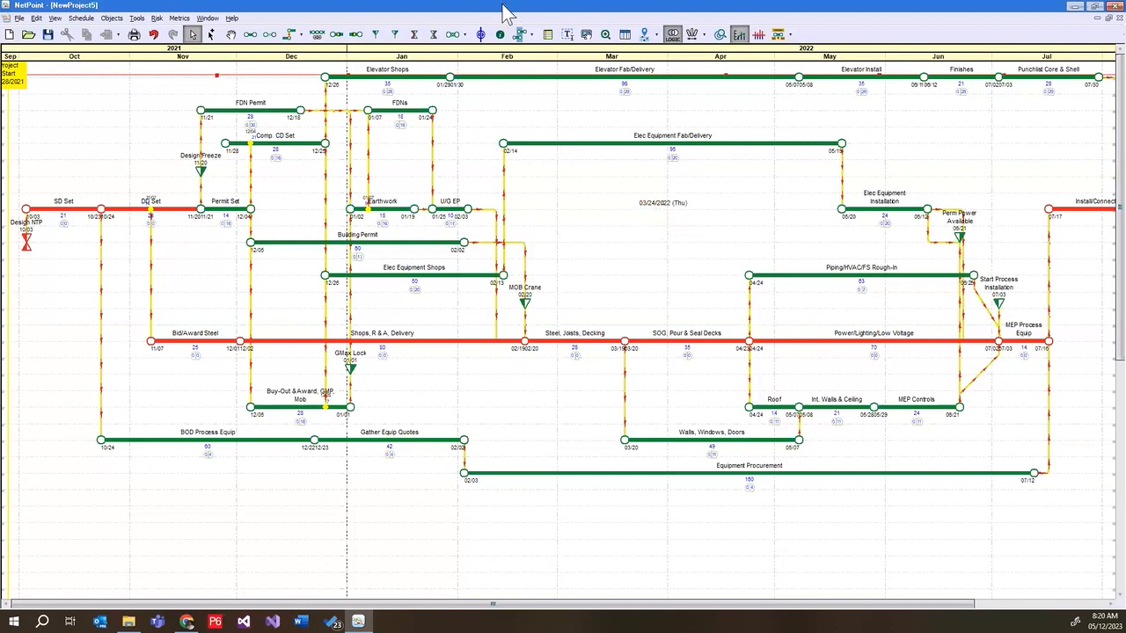
Set the default properties so new activities display Total Float, with Drift and Float switched off
left_click(118, 19)
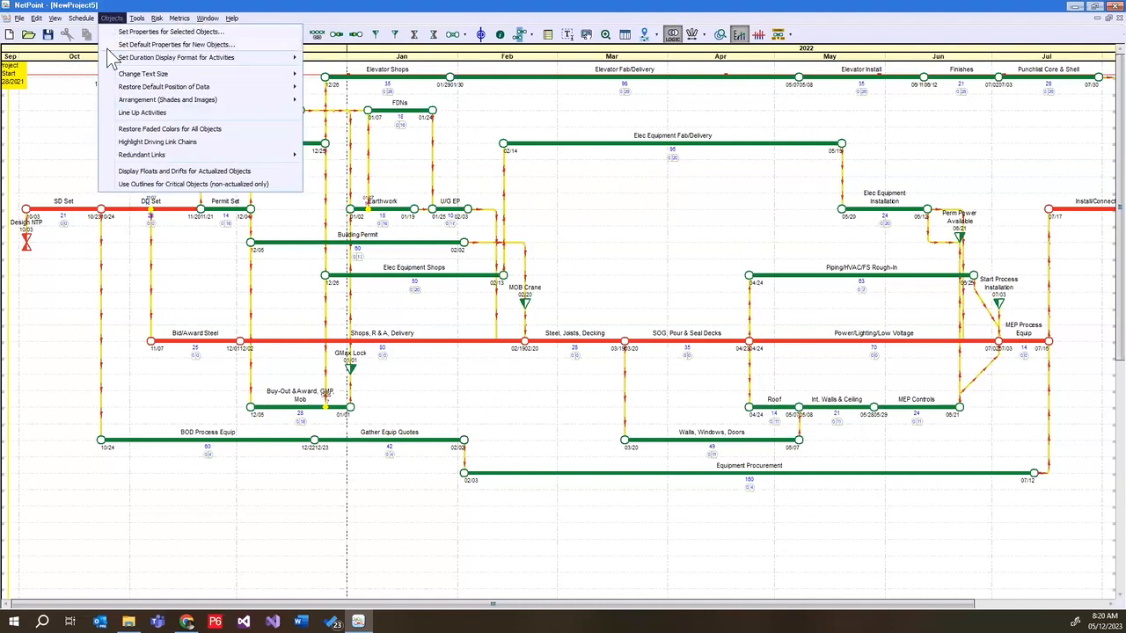
left_click(132, 44)
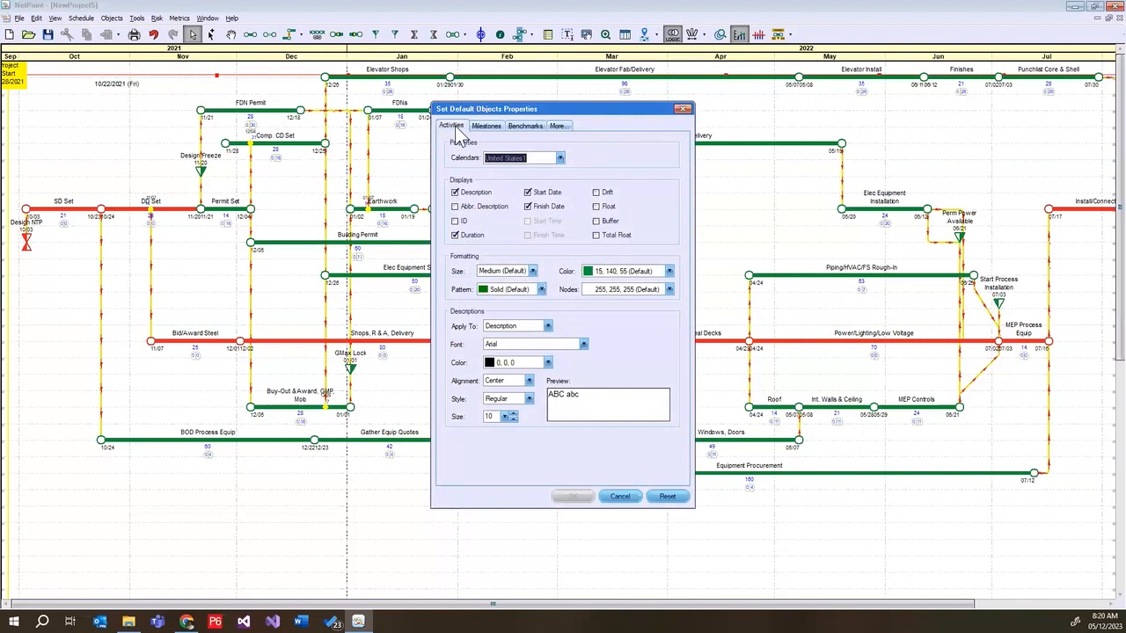
left_click(597, 193)
left_click(597, 207)
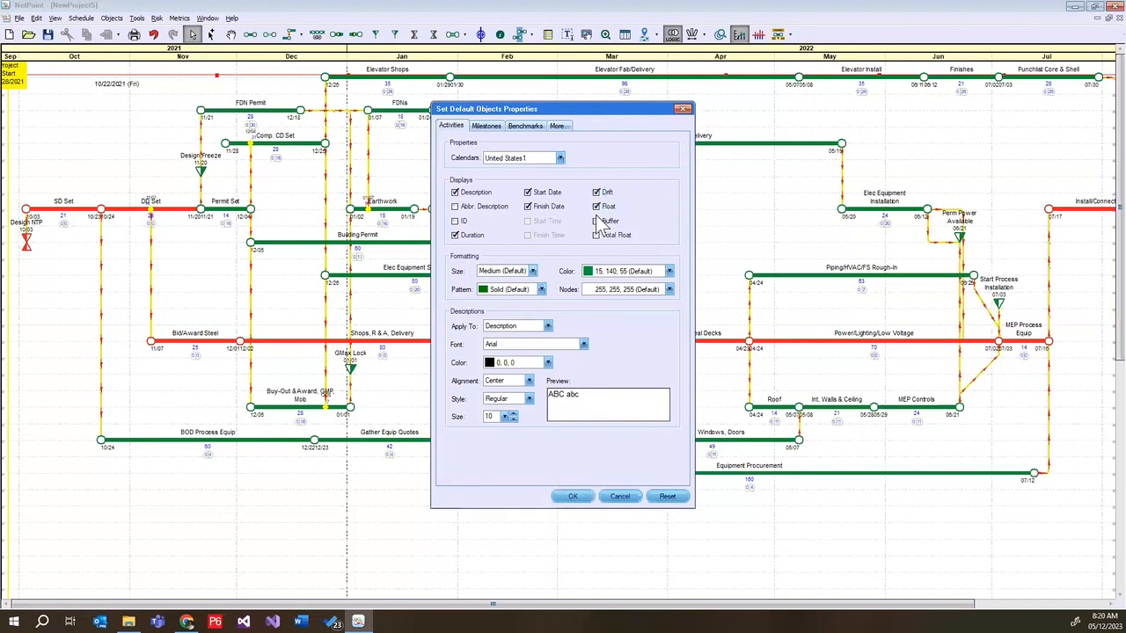
left_click(598, 193)
left_click(598, 207)
left_click(596, 236)
left_click(572, 497)
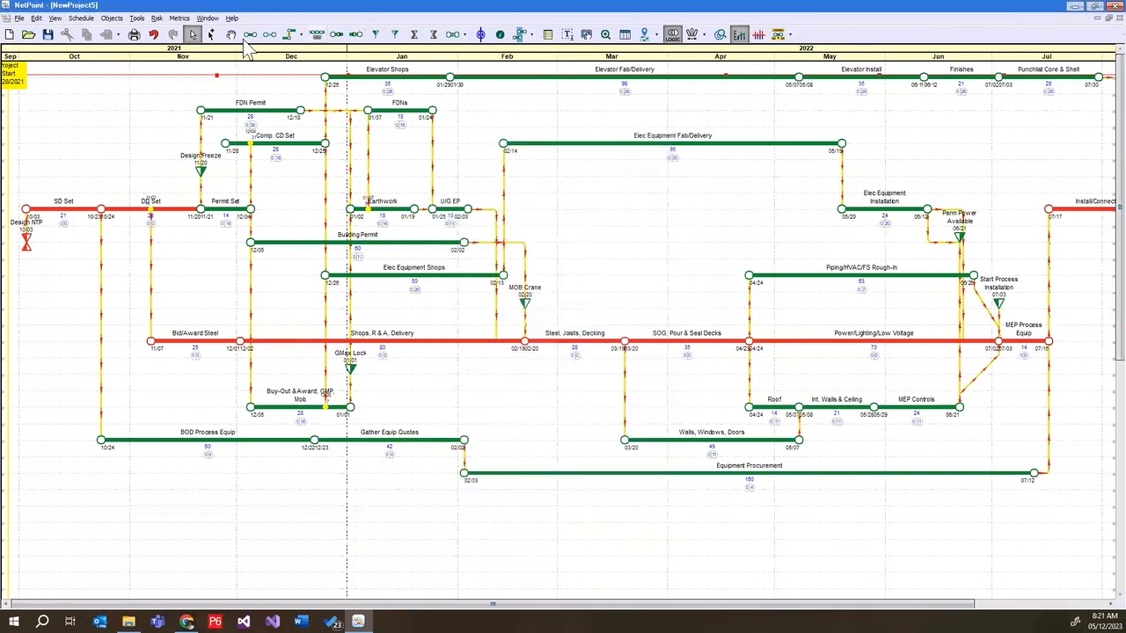
Draw an activity from about 03/04 to 04/29 below Elec Equipment Fab/Delivery and describe it as "Test Defaults"
left_click(250, 34)
left_click_drag(568, 216, 773, 231)
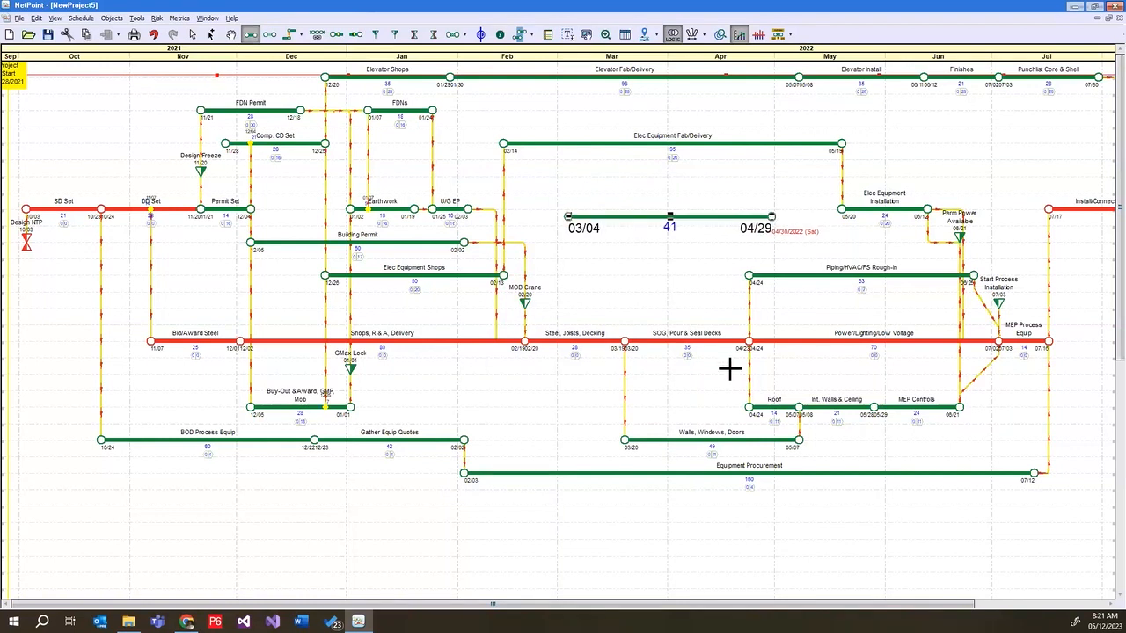
type("Test Defaults")
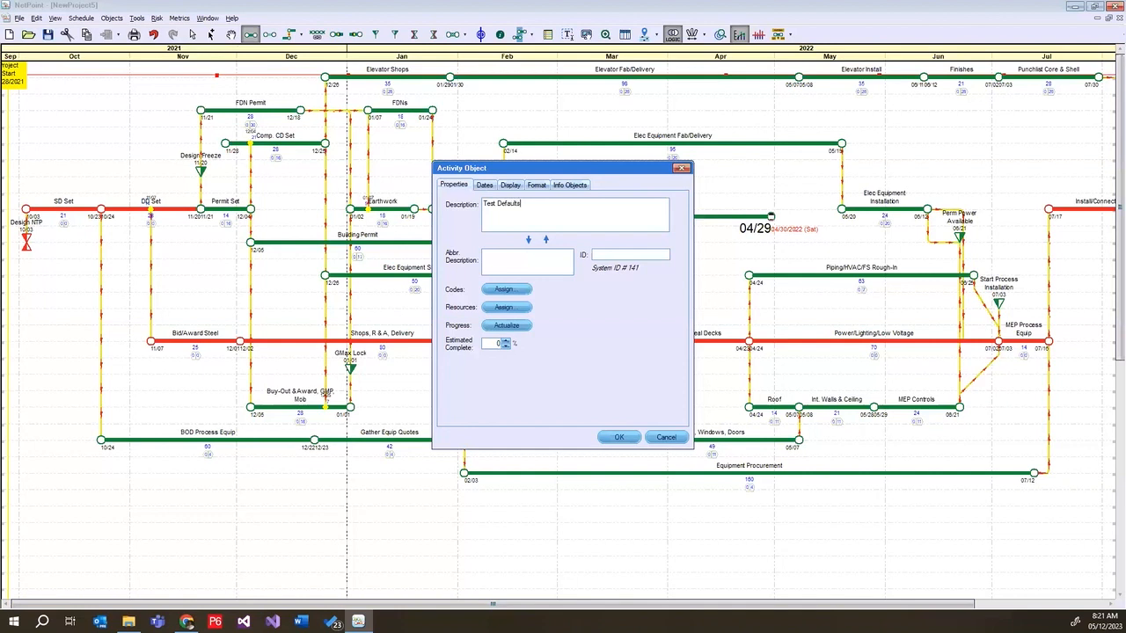
left_click(620, 439)
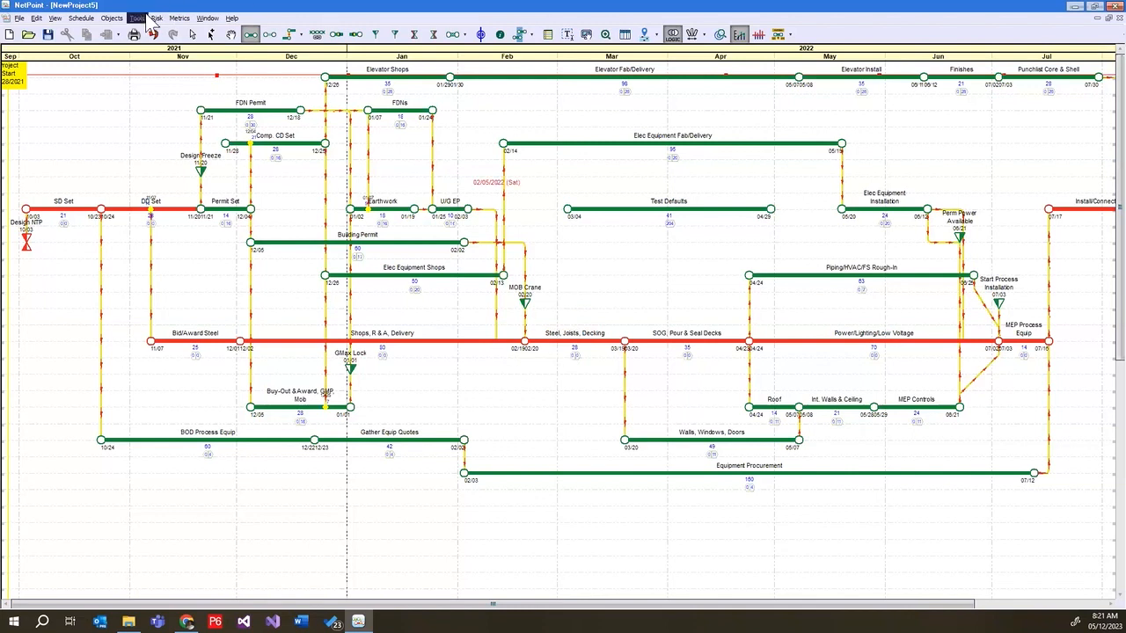
Set the default color for new activities to yellow (255, 255, 0)
left_click(111, 17)
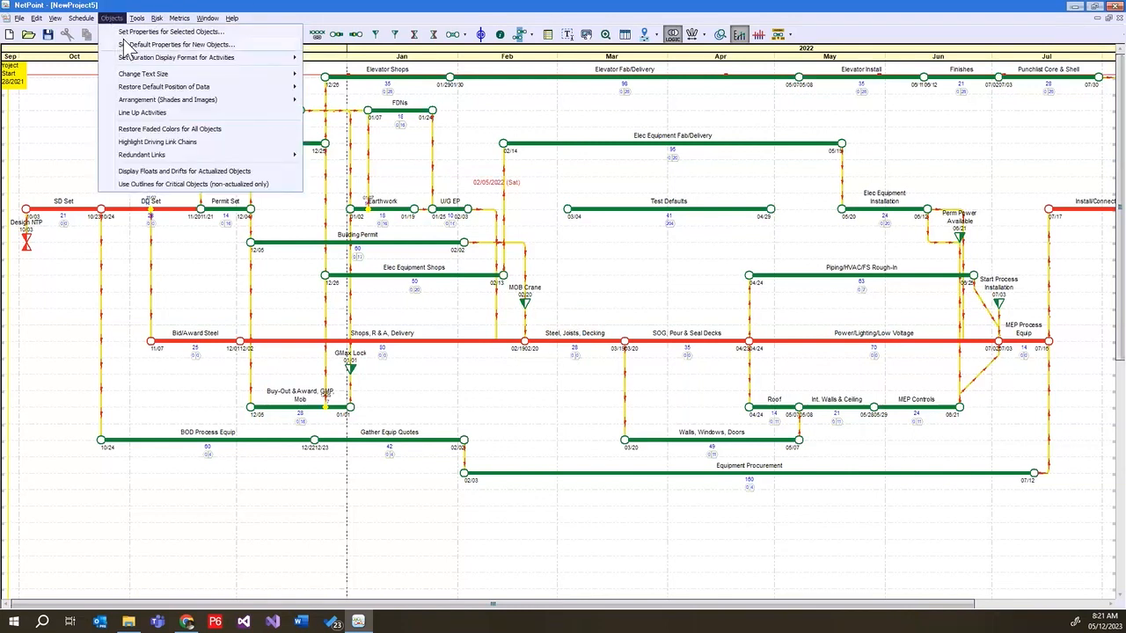
left_click(128, 44)
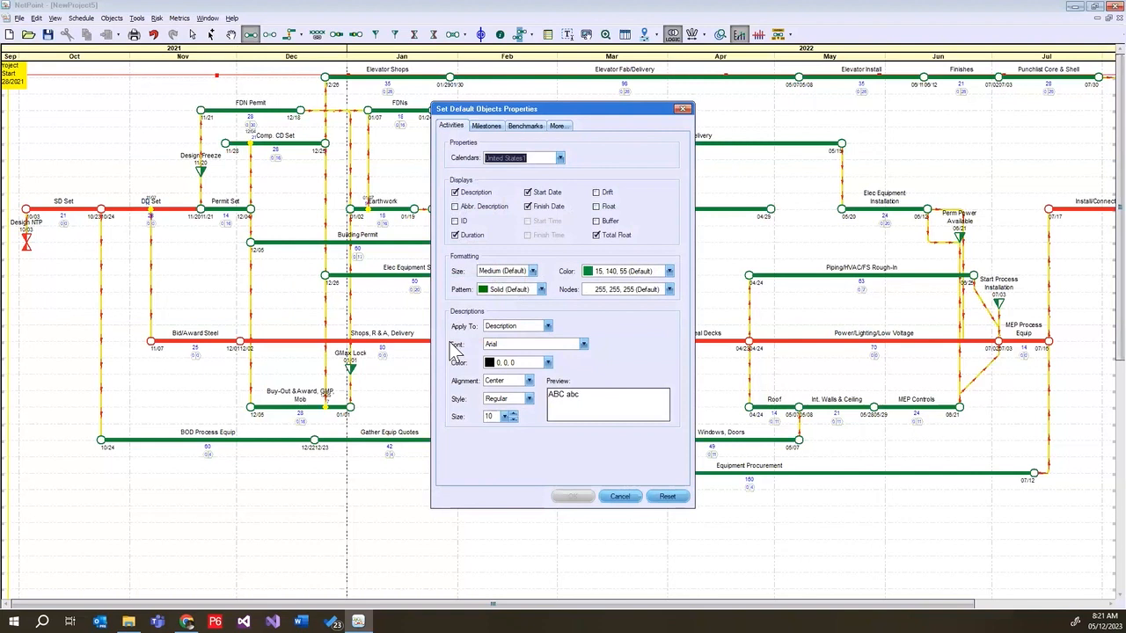
left_click(670, 272)
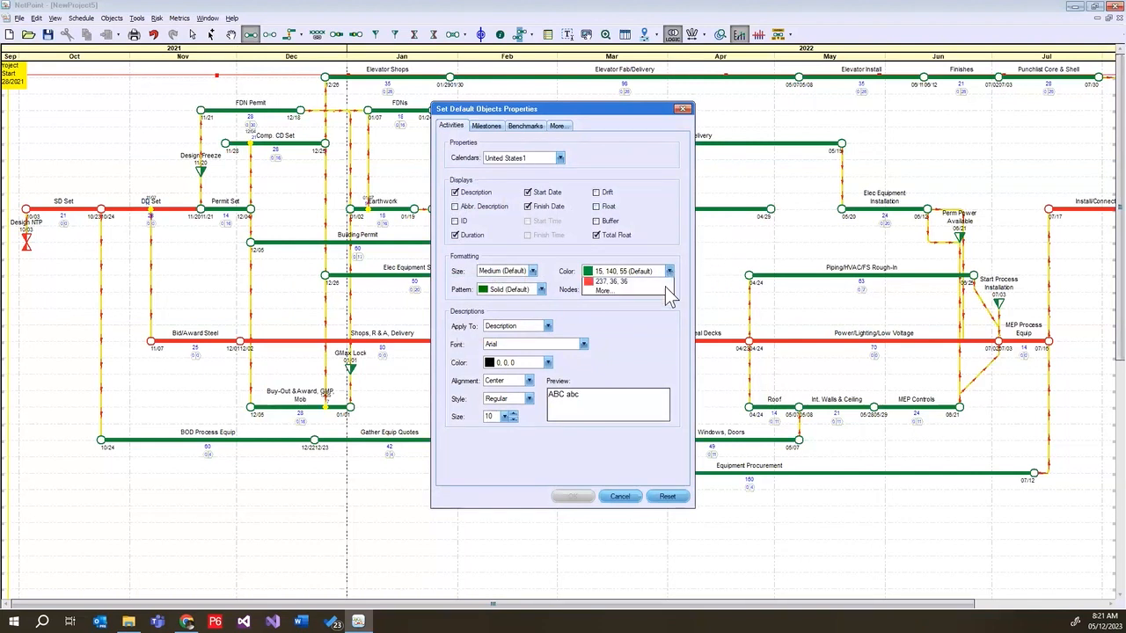
left_click(654, 282)
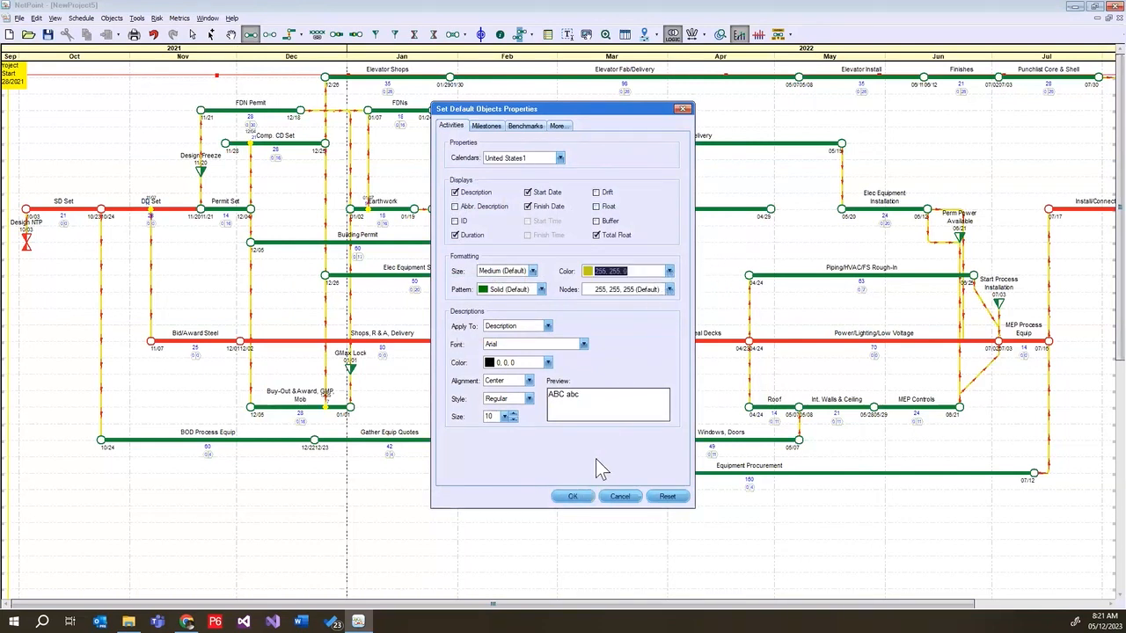
left_click(573, 496)
Draw an activity without a description from about 03/07 to 04/01, and delete it together with the Test Defaults activity
left_click_drag(573, 274, 678, 272)
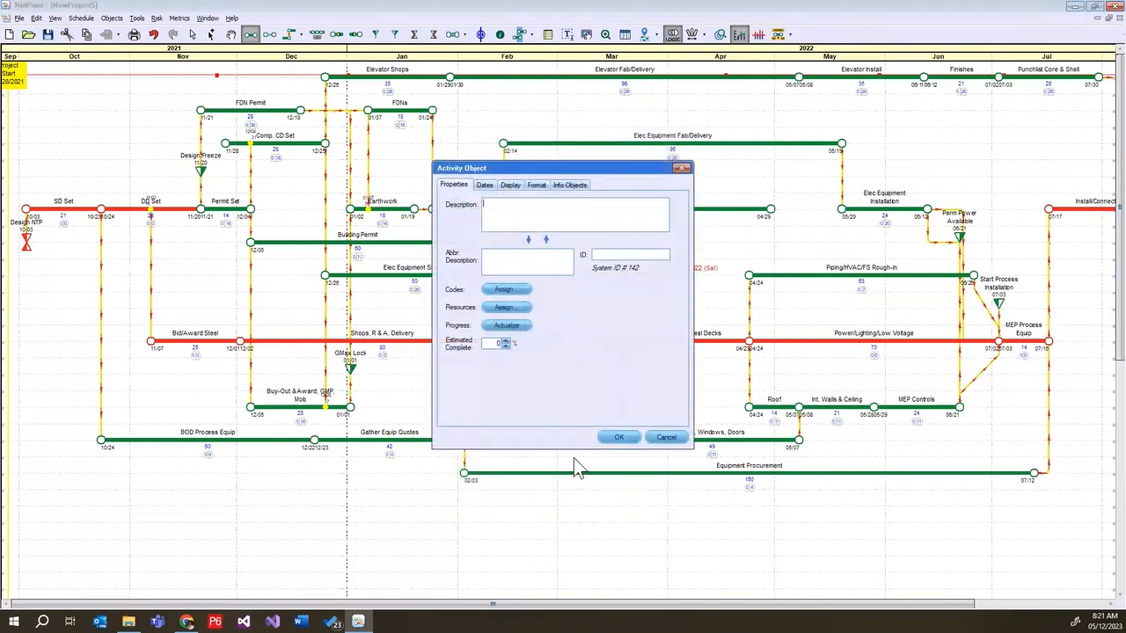
left_click(618, 437)
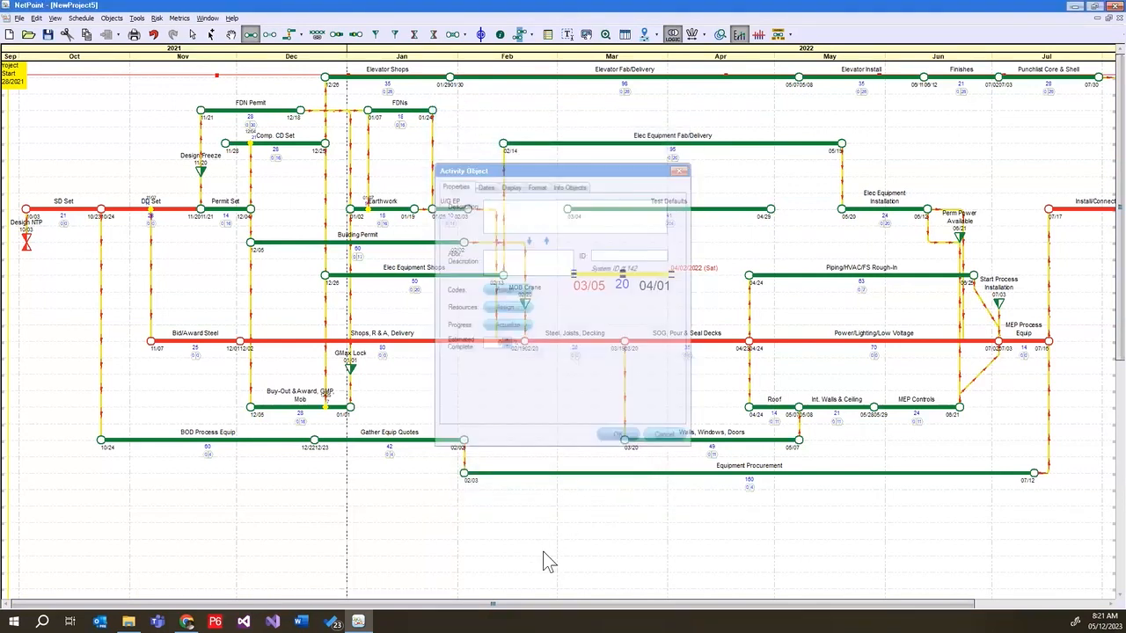
left_click(191, 33)
left_click_drag(549, 177, 689, 313)
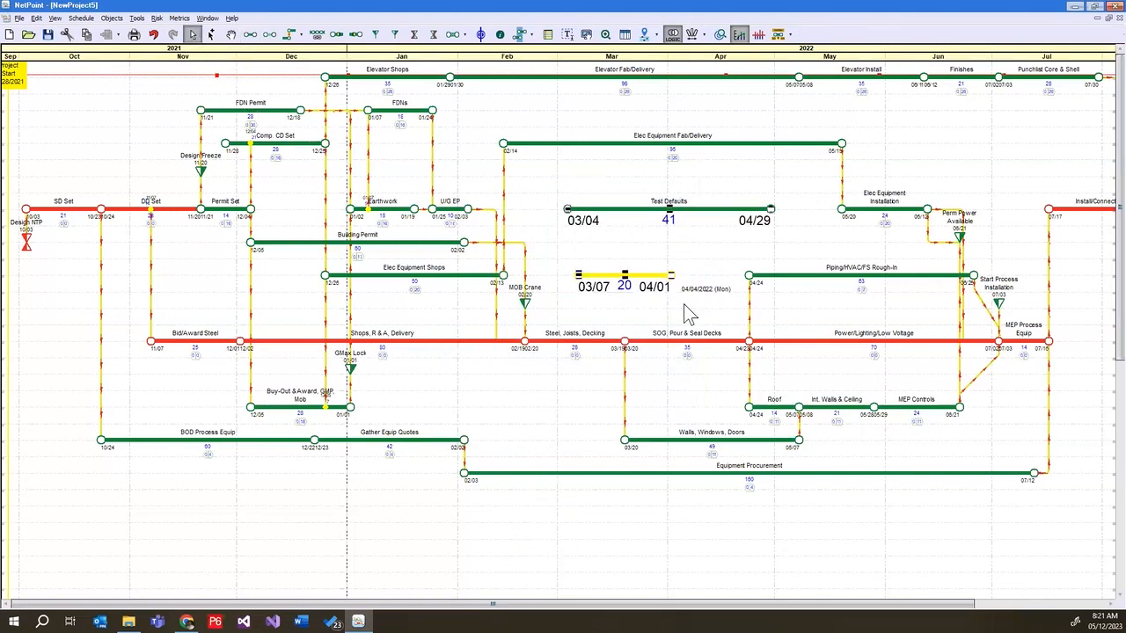
key("Delete")
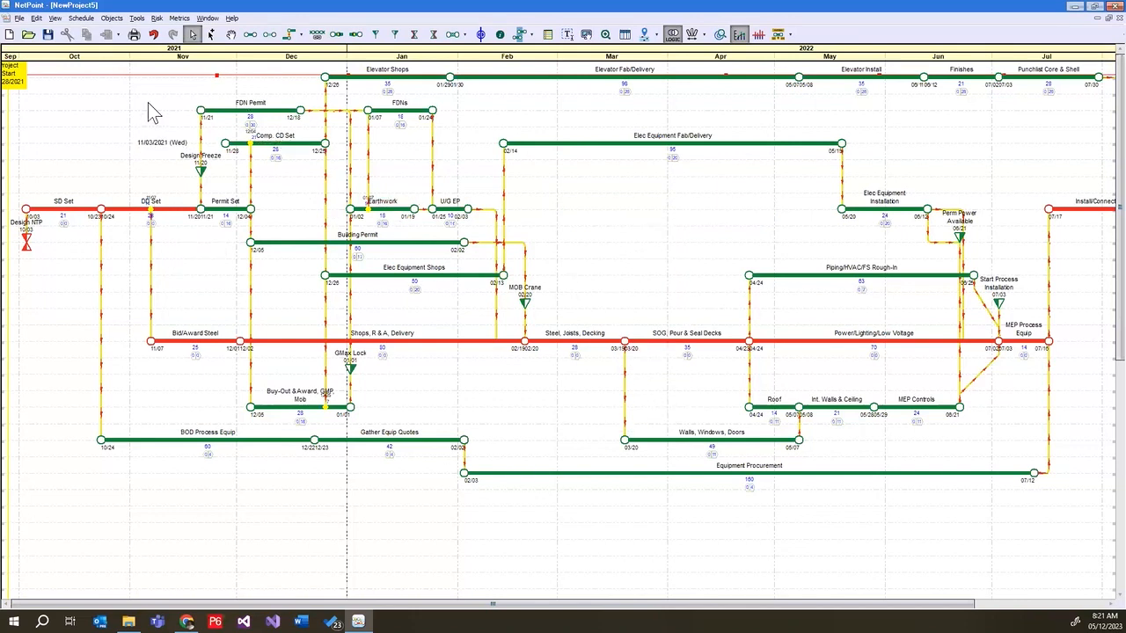
Select the group of objects spanning roughly November to February and examine the display options in their global activity properties
left_click_drag(155, 85, 529, 329)
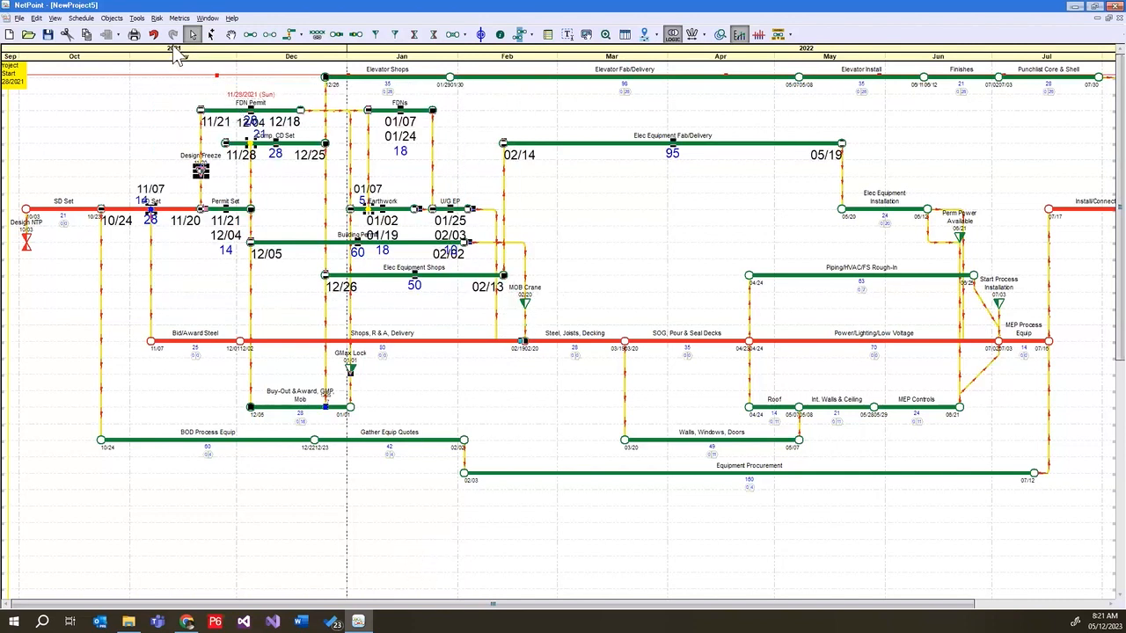
left_click(118, 19)
left_click(119, 35)
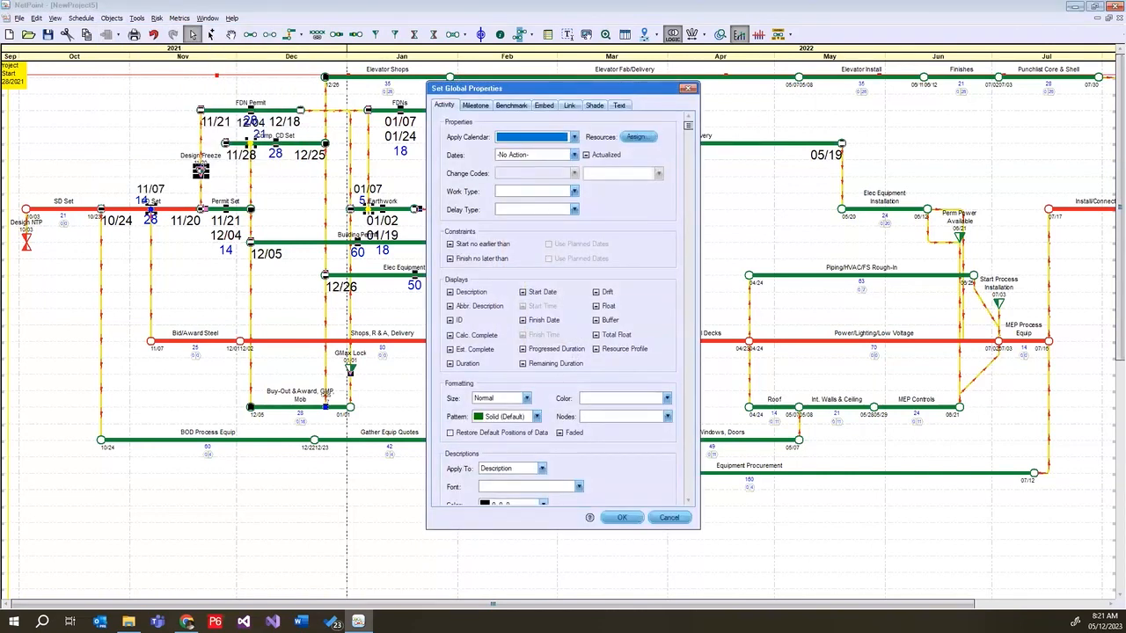
left_click(597, 292)
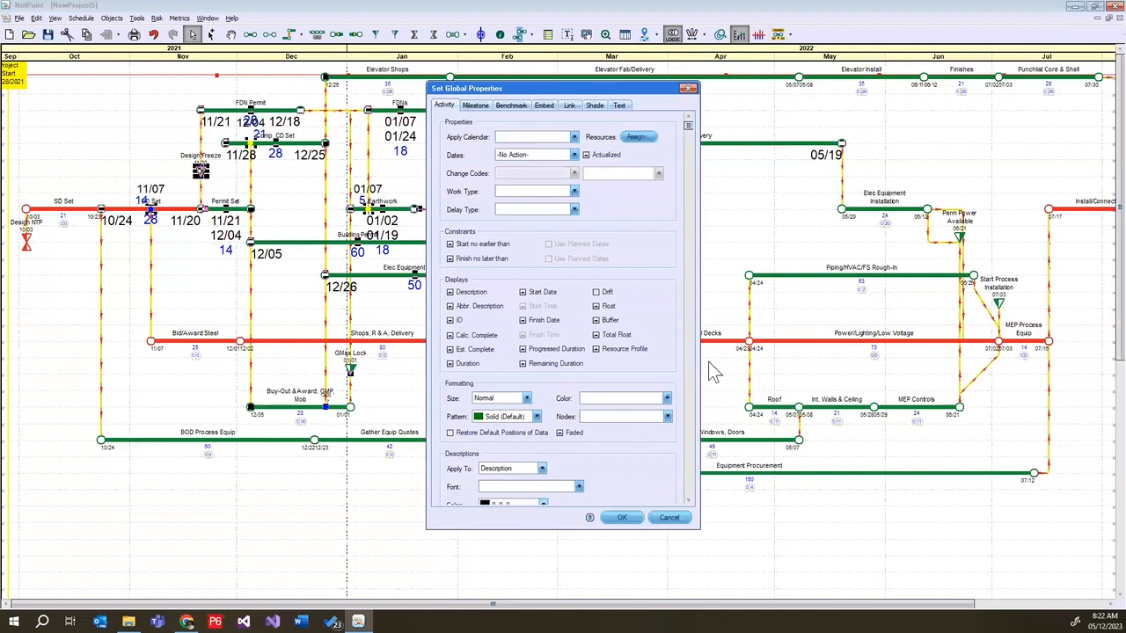
left_click(597, 293)
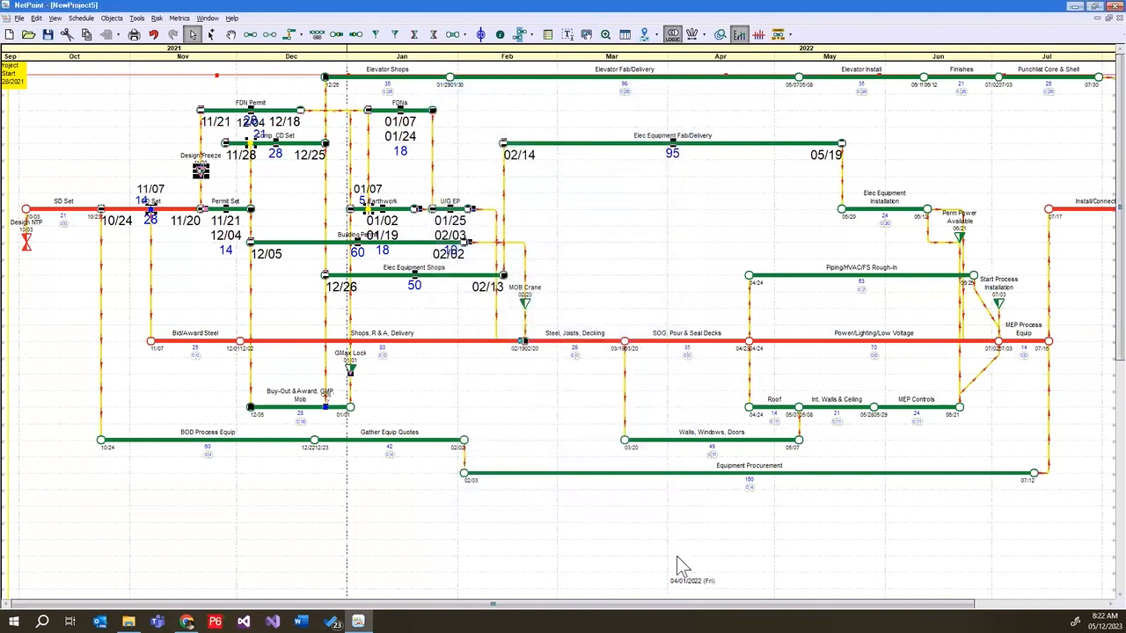
left_click(676, 556)
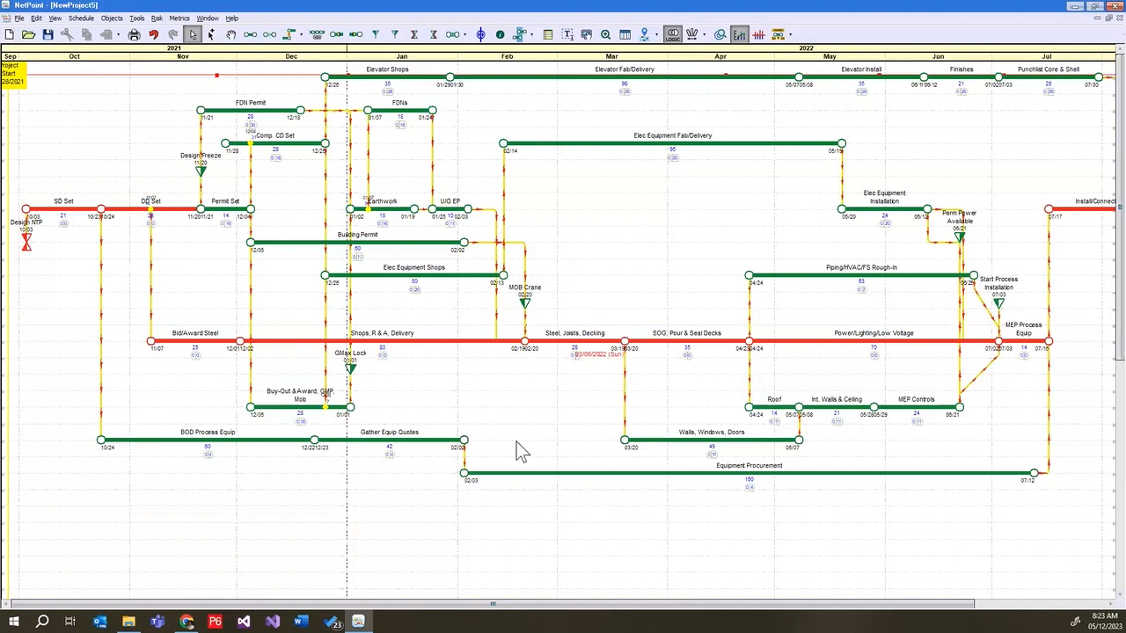
Select all objects in the schedule and set the shape of all milestones to a star in the global properties
double_click(526, 306)
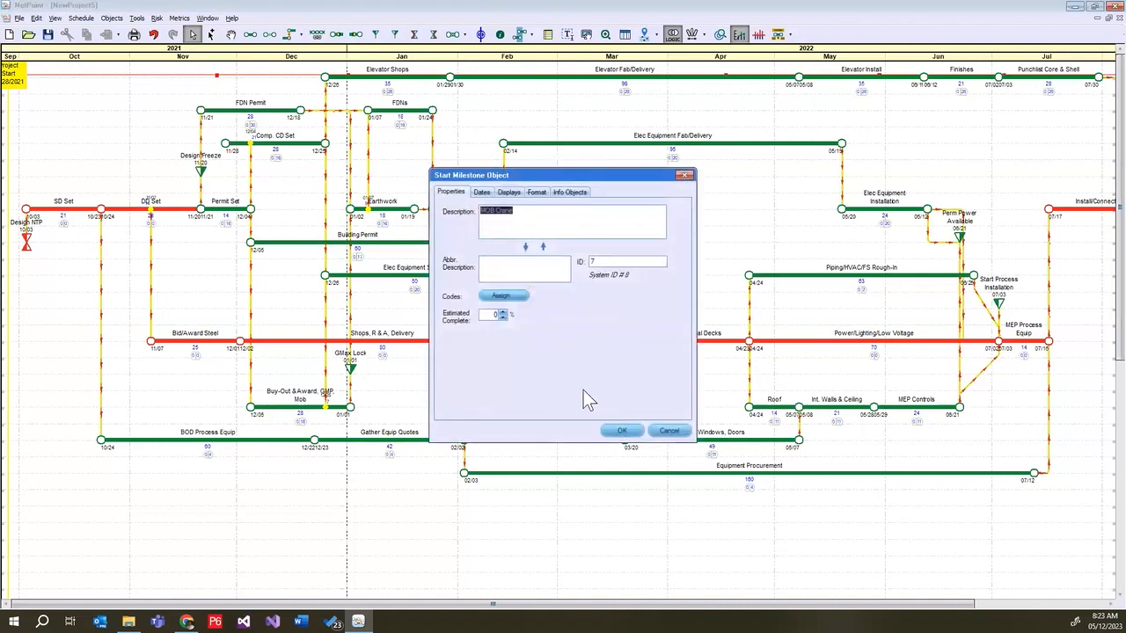
left_click(675, 430)
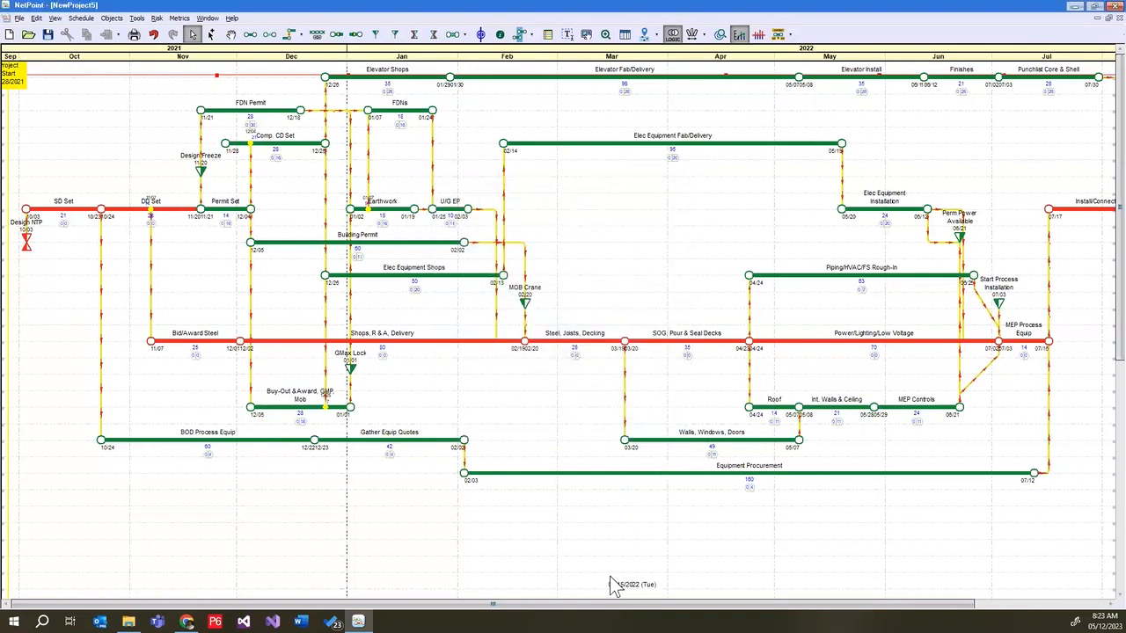
key("ctrl+a")
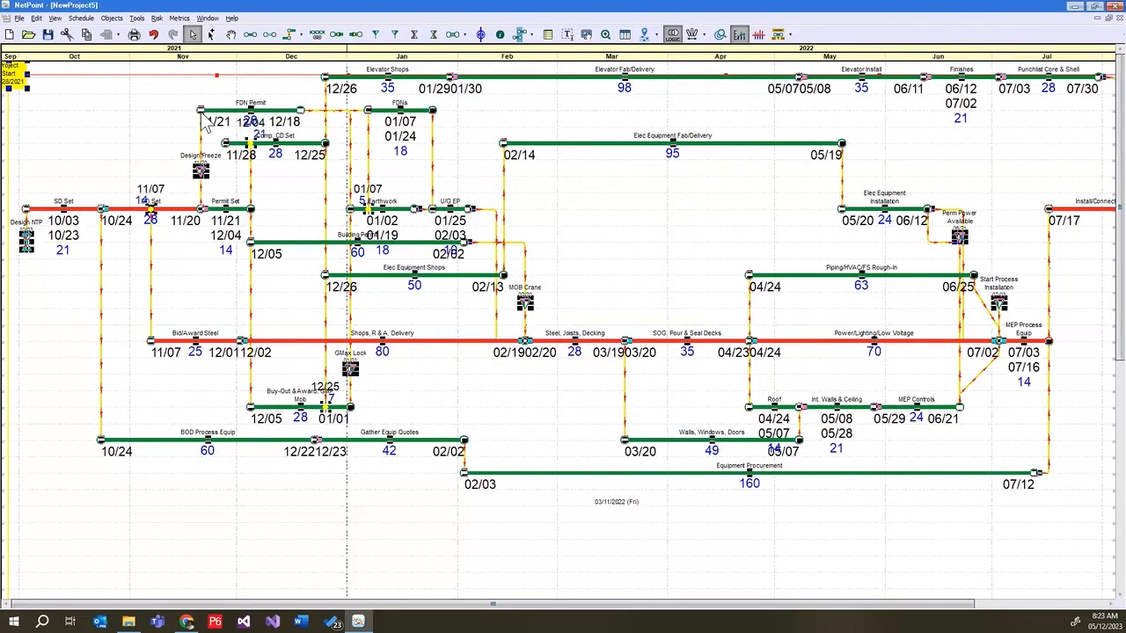
left_click(112, 17)
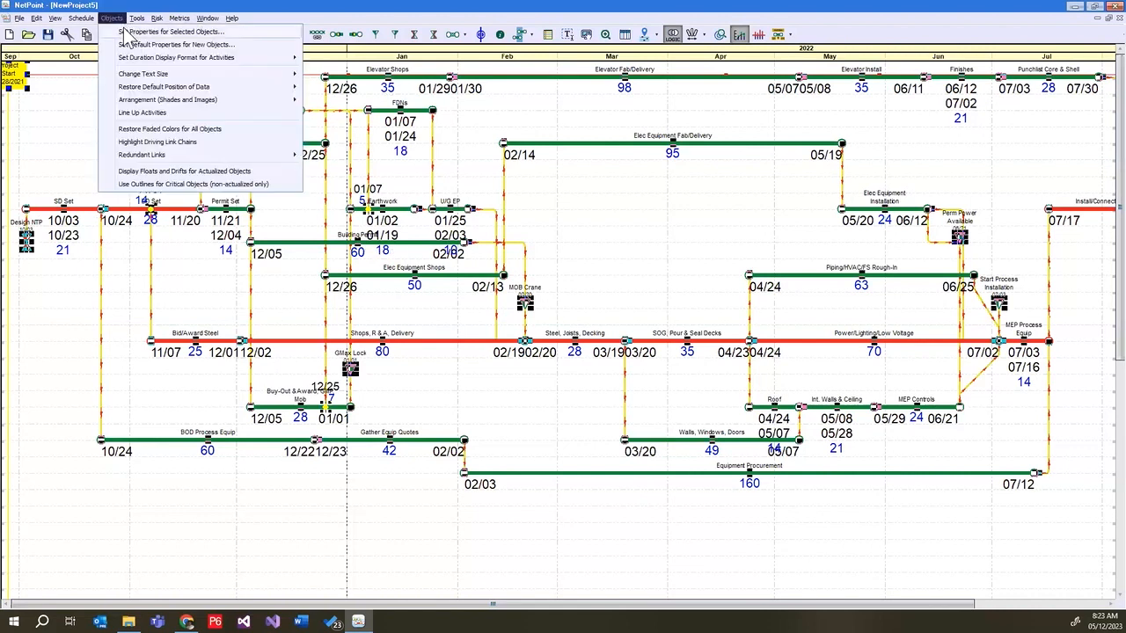
left_click(129, 31)
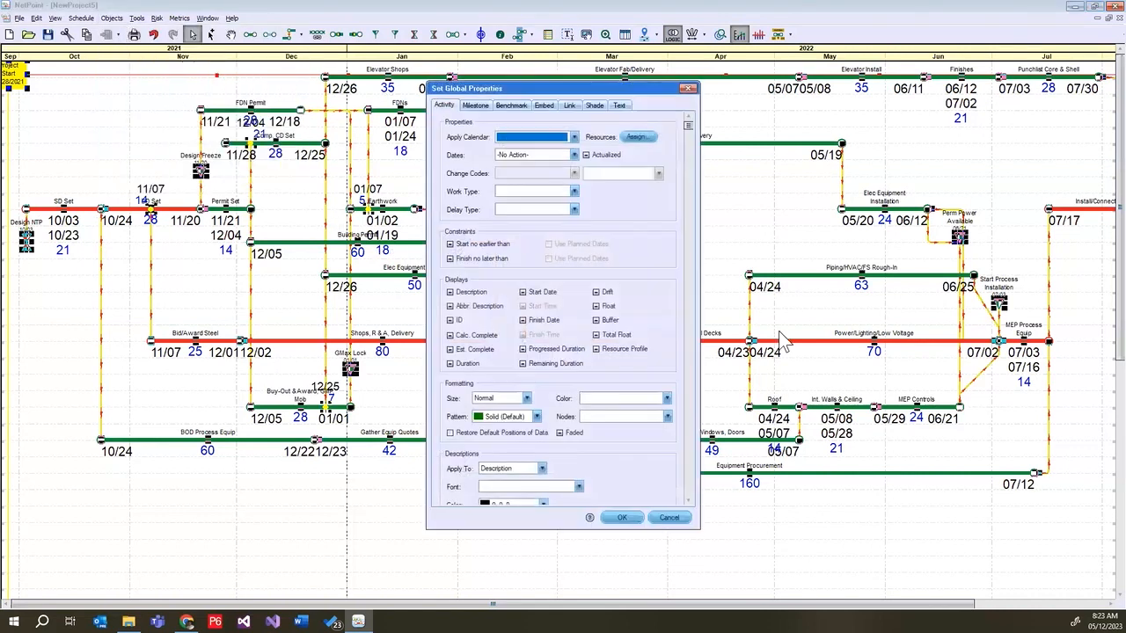
left_click(479, 107)
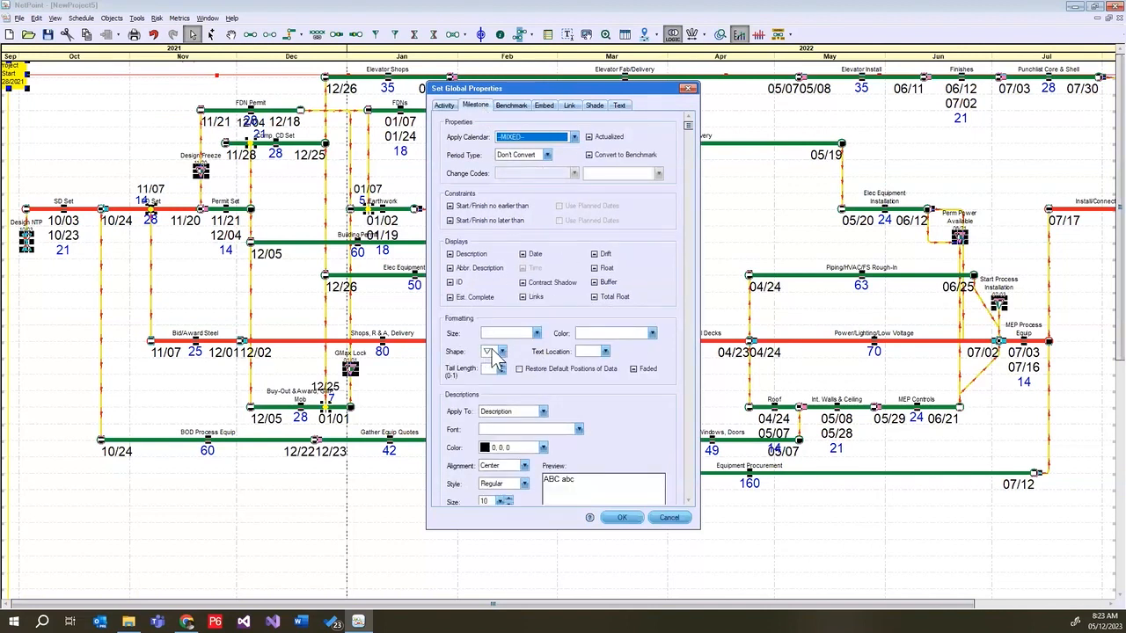
left_click(501, 353)
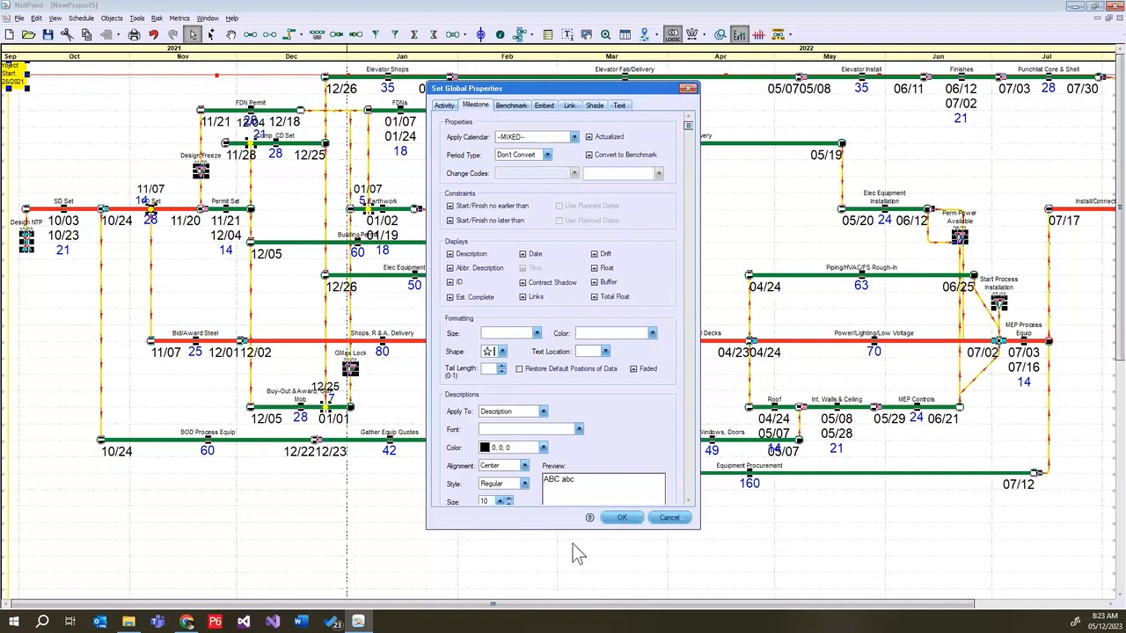
Set the shape of all benchmarks to a flag and apply the global properties
left_click(511, 107)
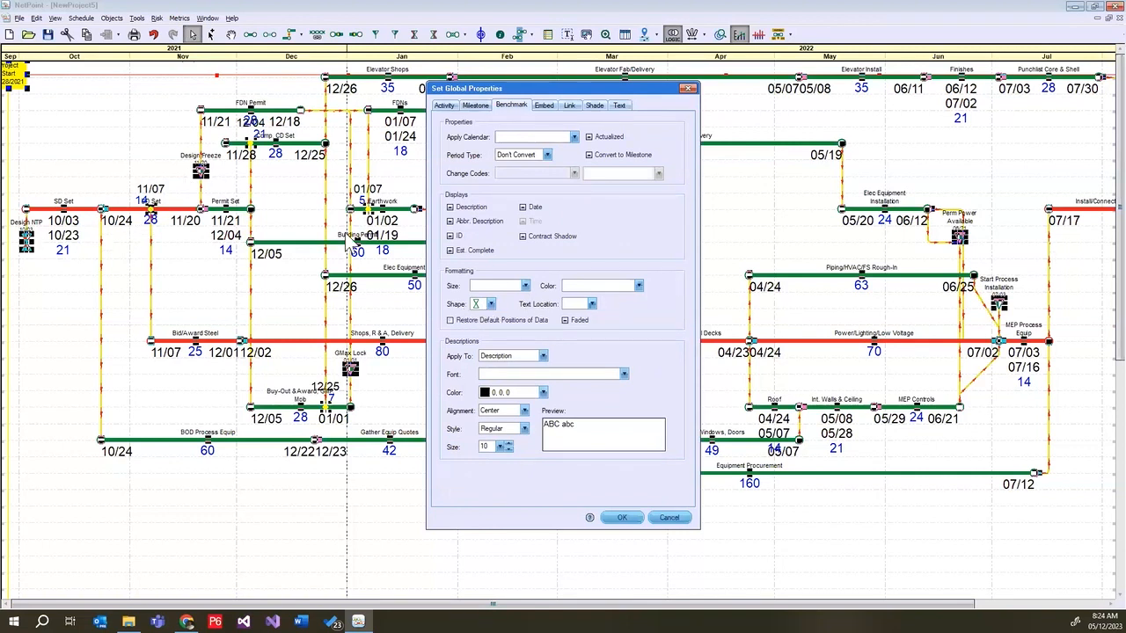
left_click(489, 304)
left_click(480, 351)
left_click(622, 519)
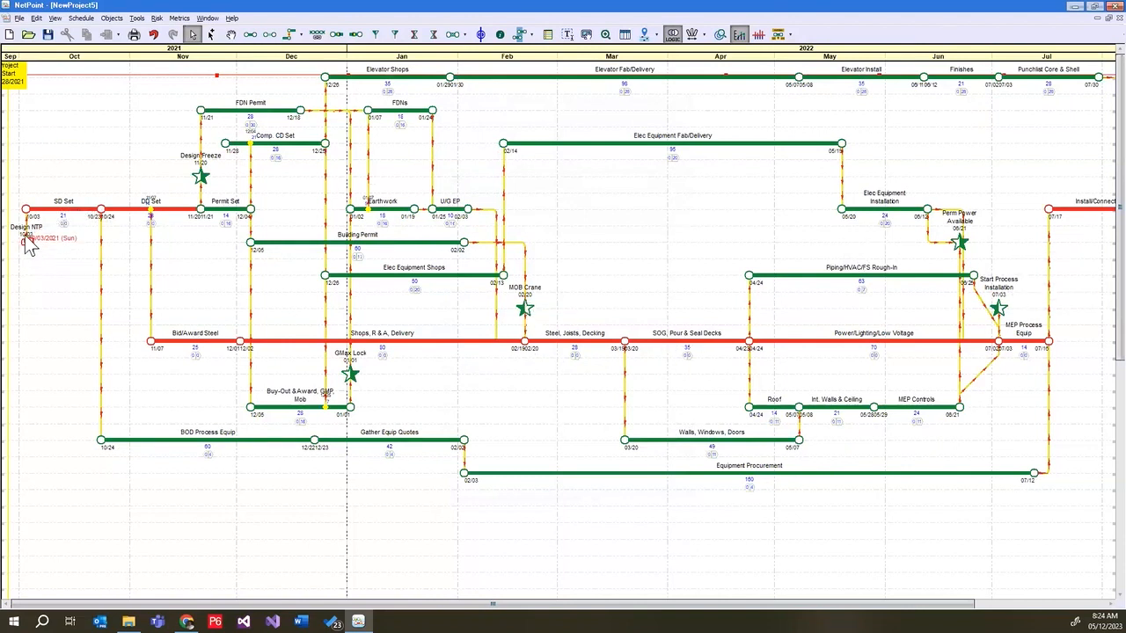
Change the shape of only the MOB Crane milestone to a downward-pointing triangle
left_click_drag(451, 605, 584, 605)
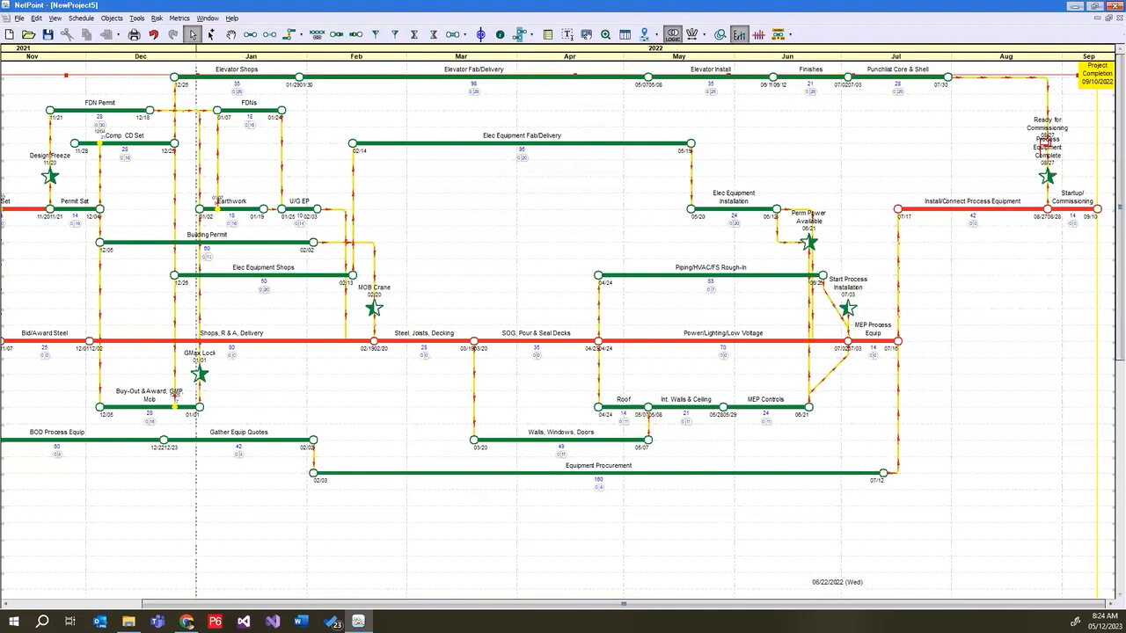
scroll(906, 577, "left", 2)
scroll(915, 580, "left", 1)
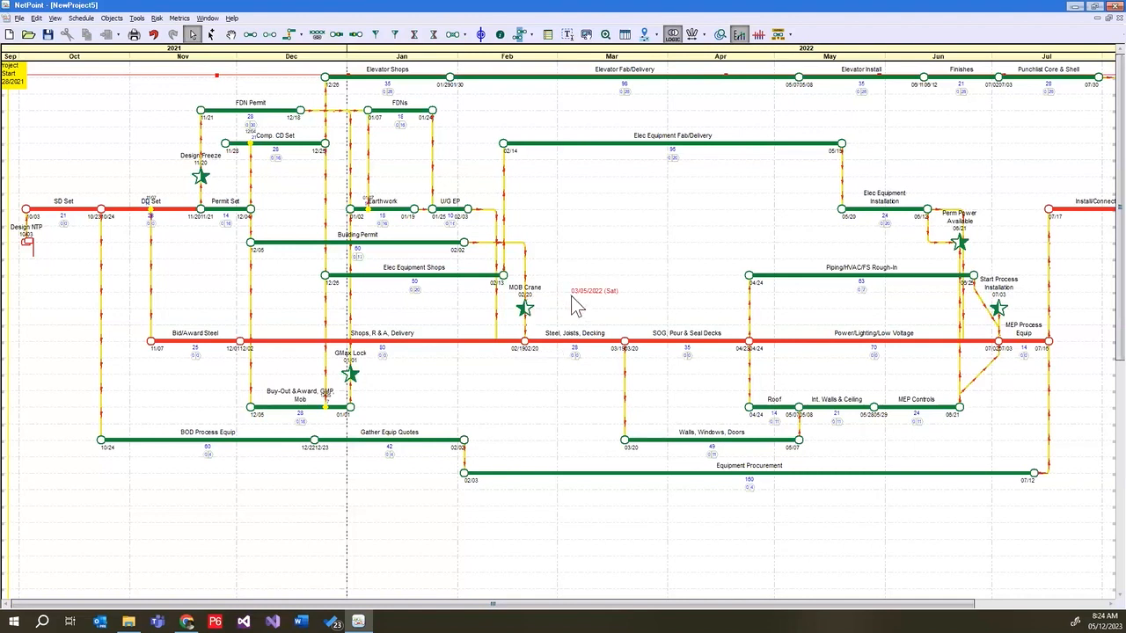
double_click(525, 309)
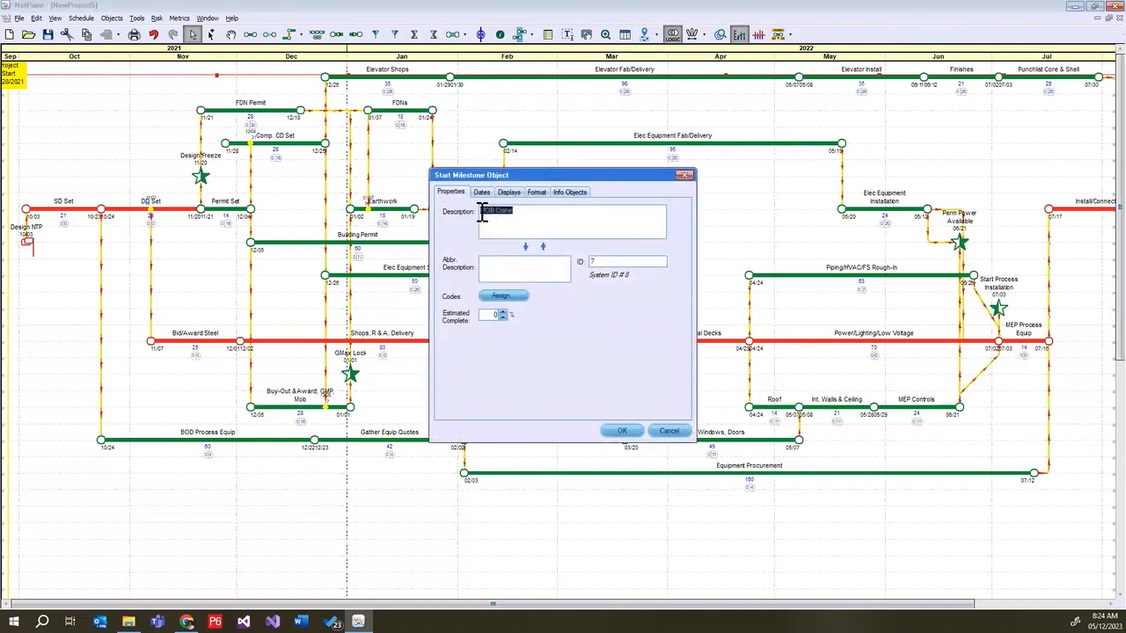
left_click(537, 192)
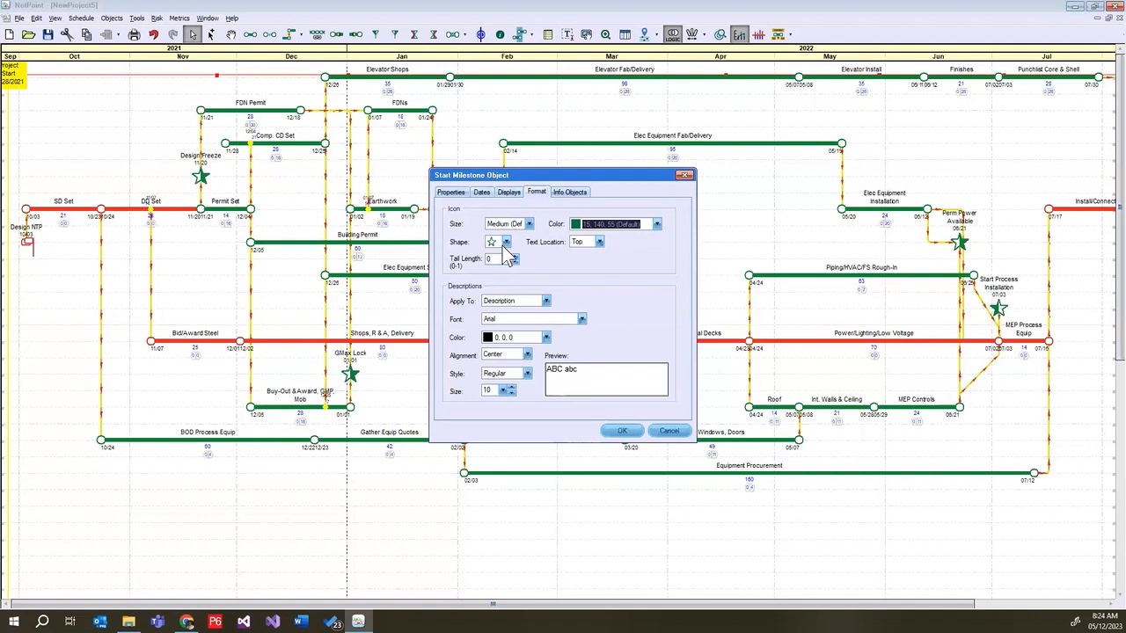
left_click(505, 244)
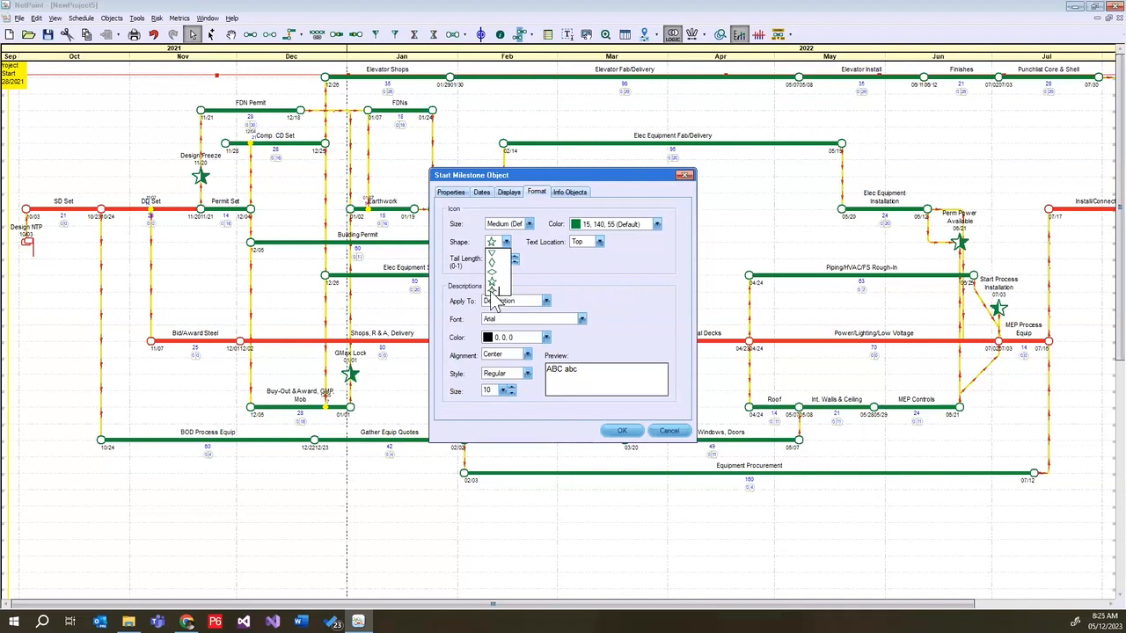
left_click(495, 254)
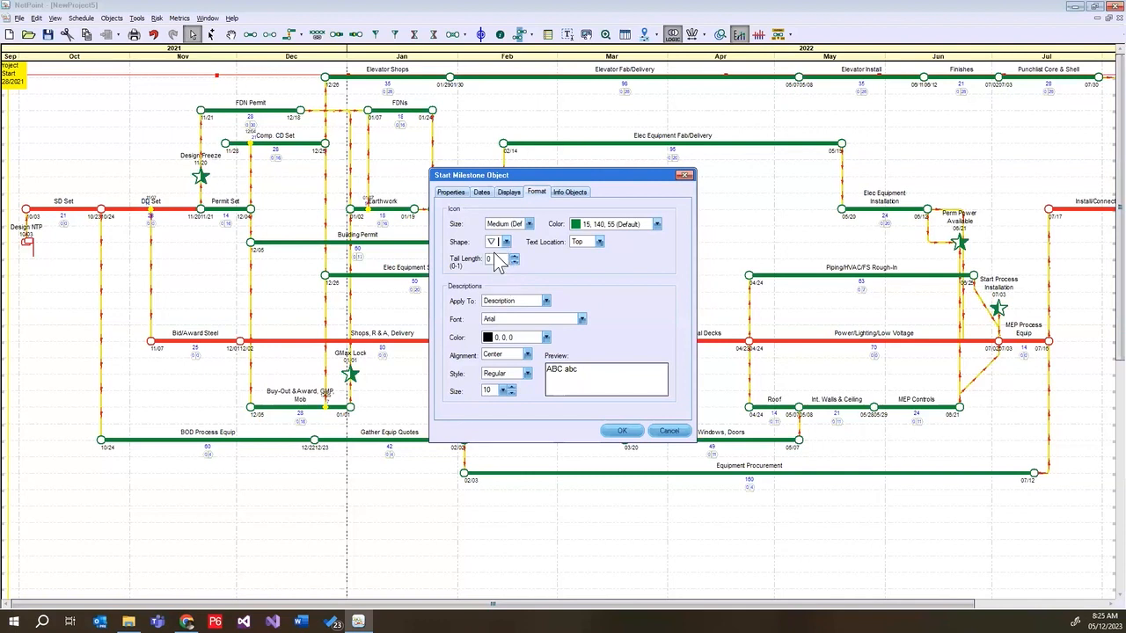
left_click(626, 431)
left_click(560, 417)
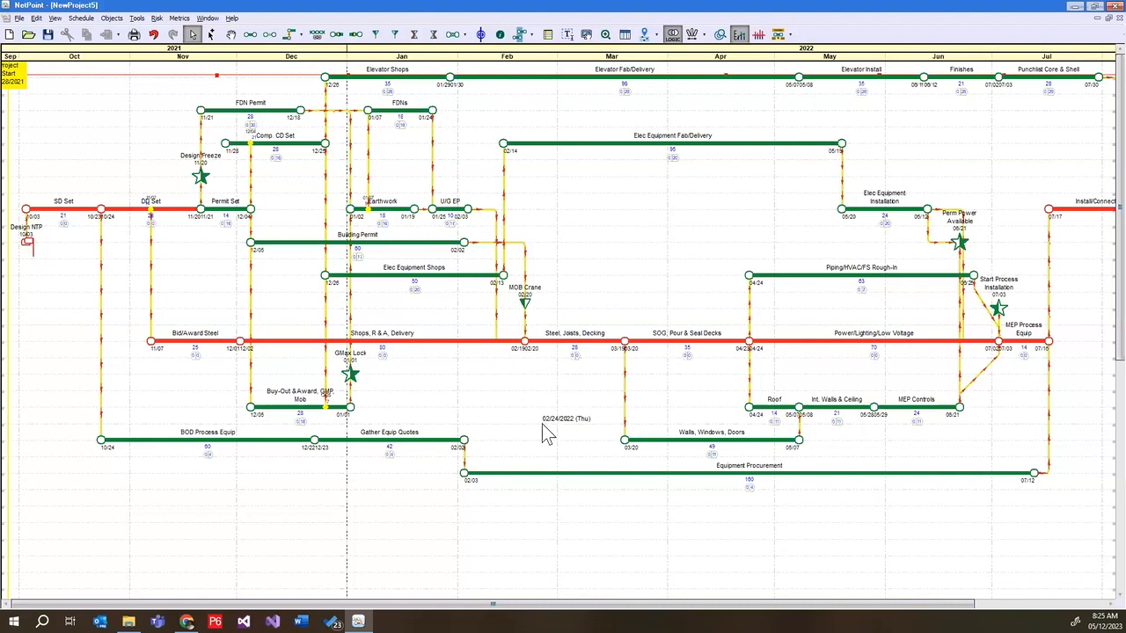
Take a snapshot of the schedule area from about October to mid-May and save it as a JPEG file named Snapshot
left_click(22, 19)
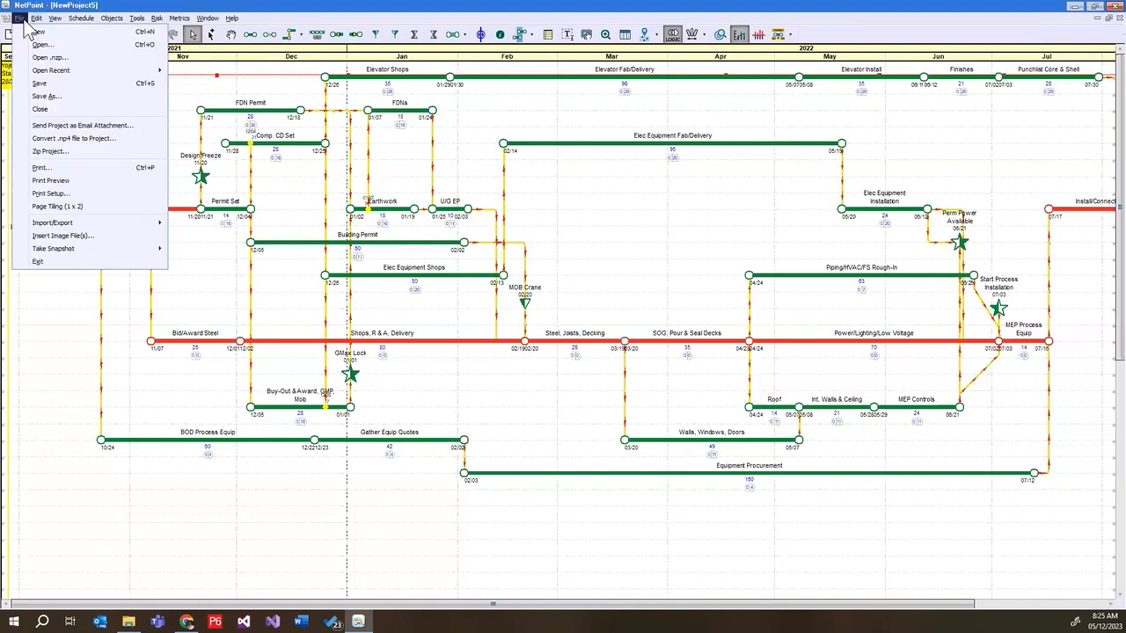
mouse_move(95, 252)
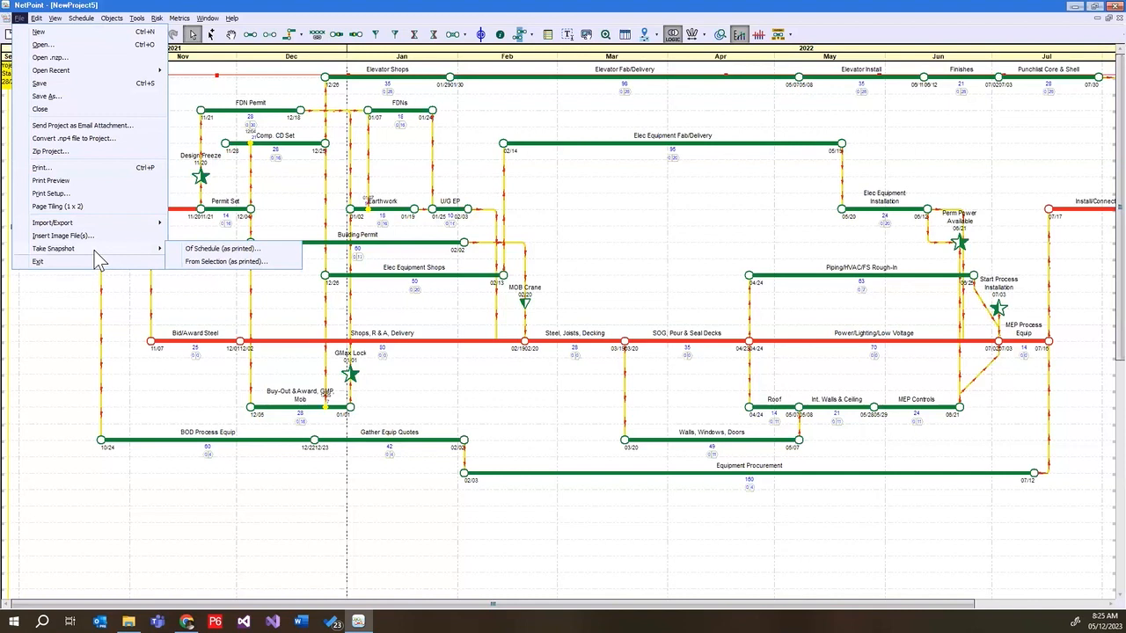
left_click(220, 261)
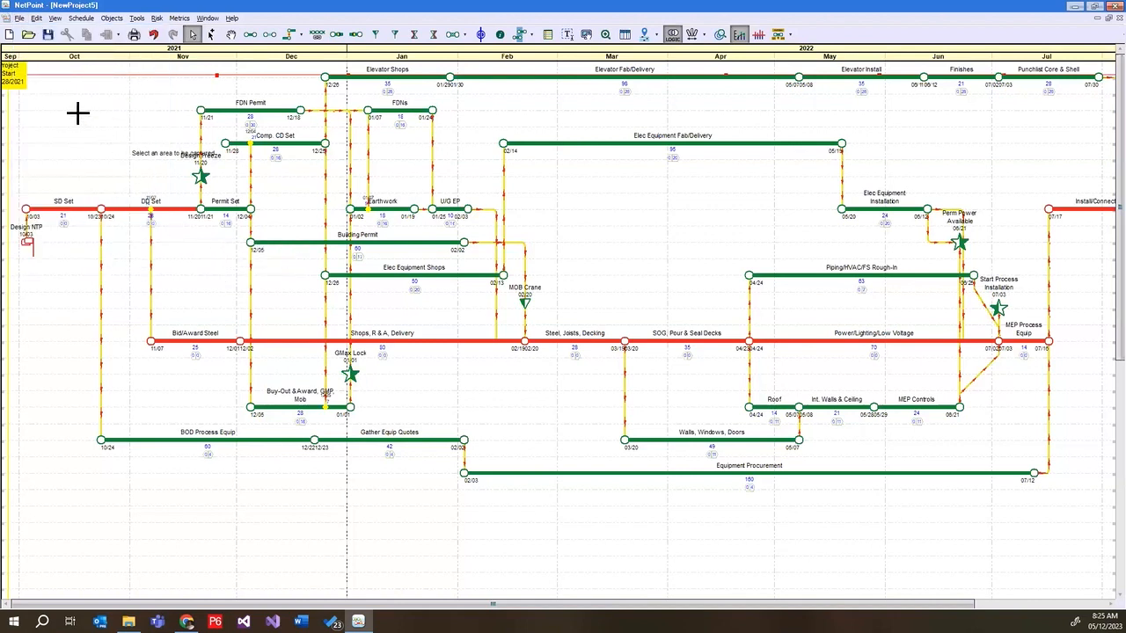
left_click_drag(47, 70, 877, 521)
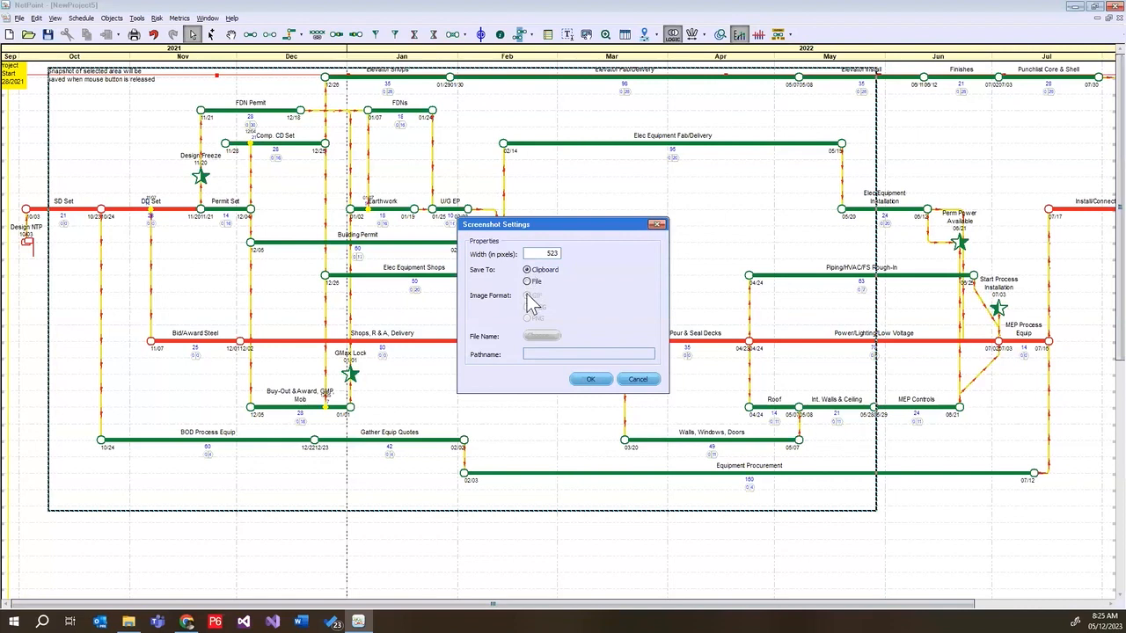
left_click(528, 281)
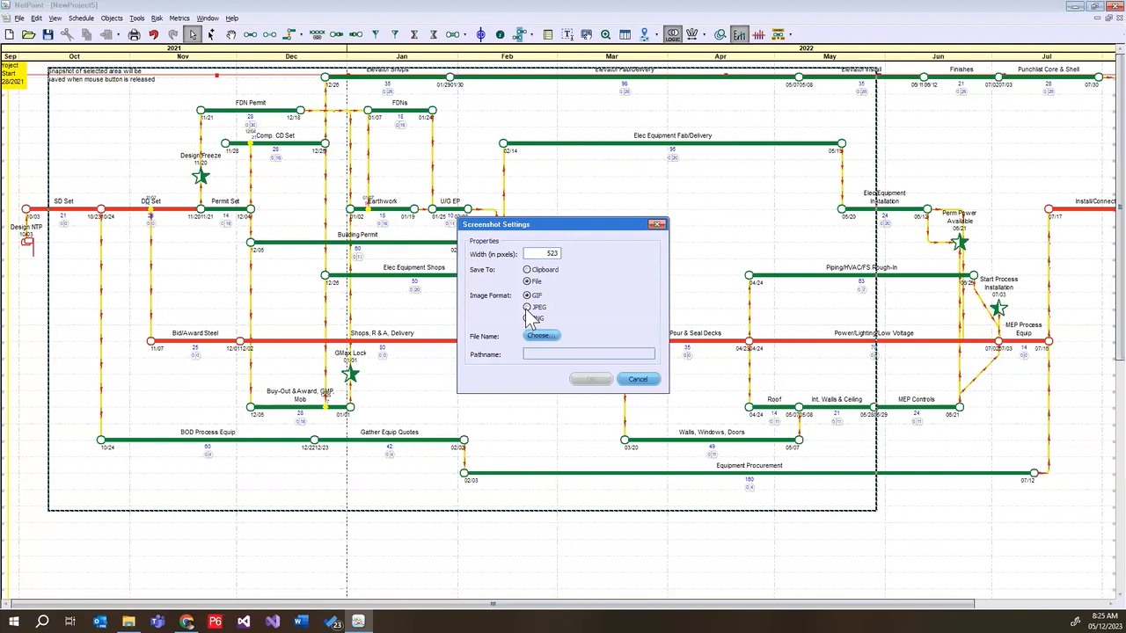
left_click(528, 308)
left_click(543, 336)
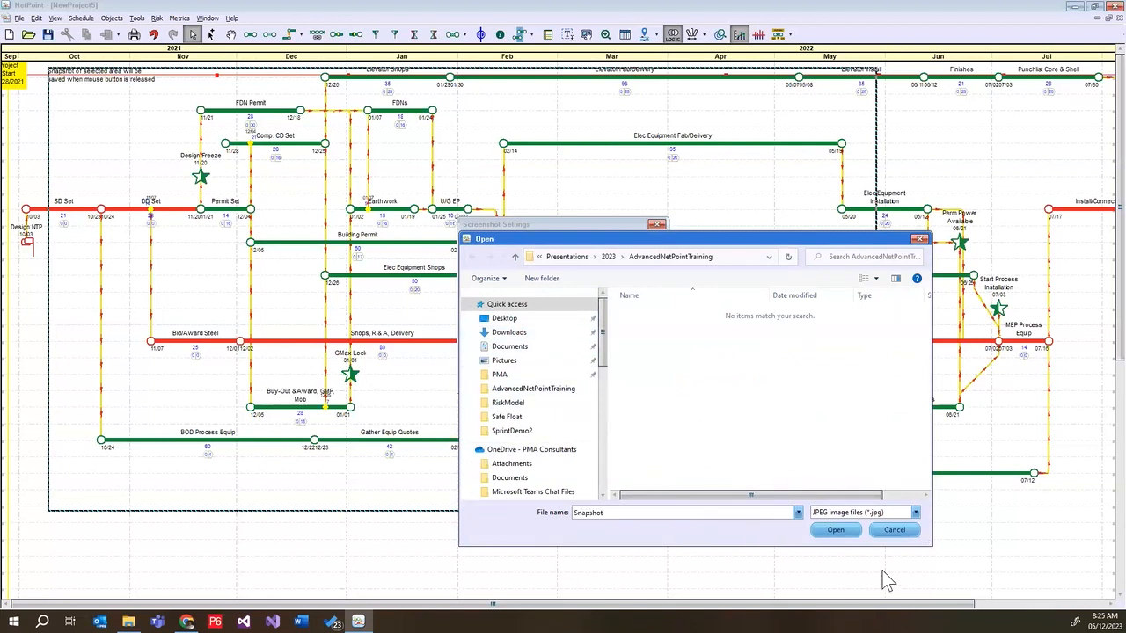
left_click(842, 531)
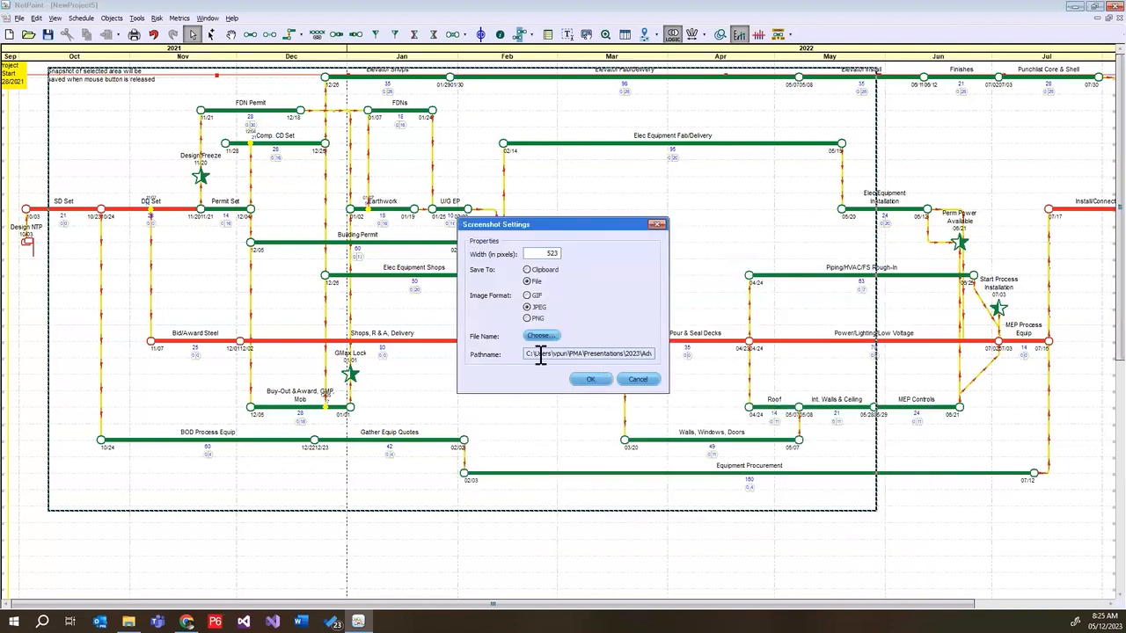
left_click(589, 380)
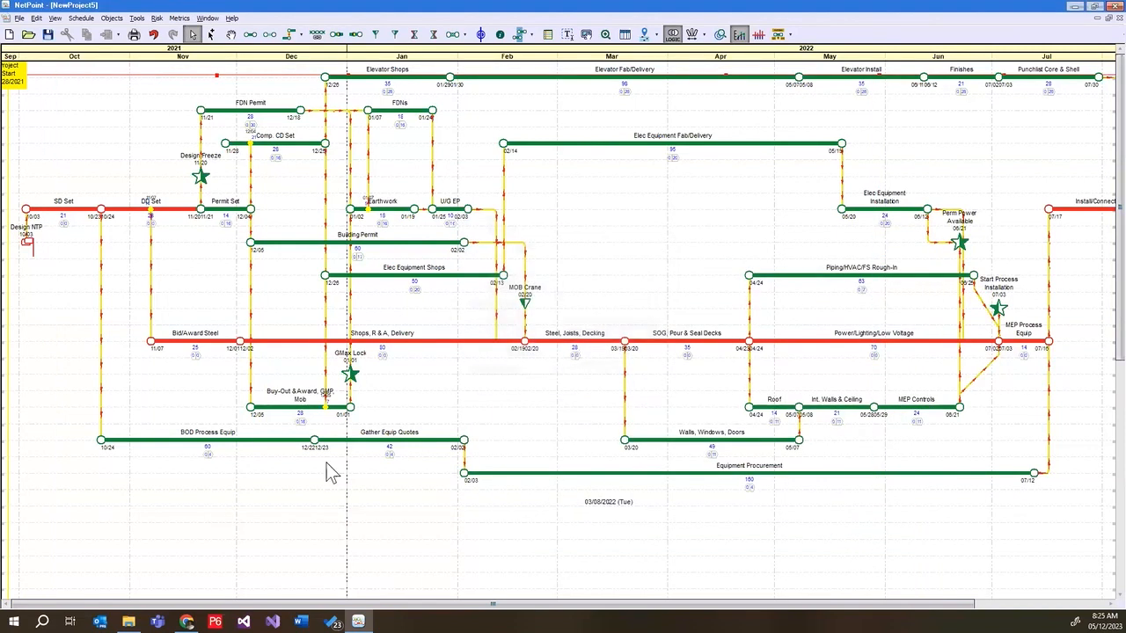
Insert the saved Snapshot image enlarged over the schedule's activities, and delete it
left_click(18, 17)
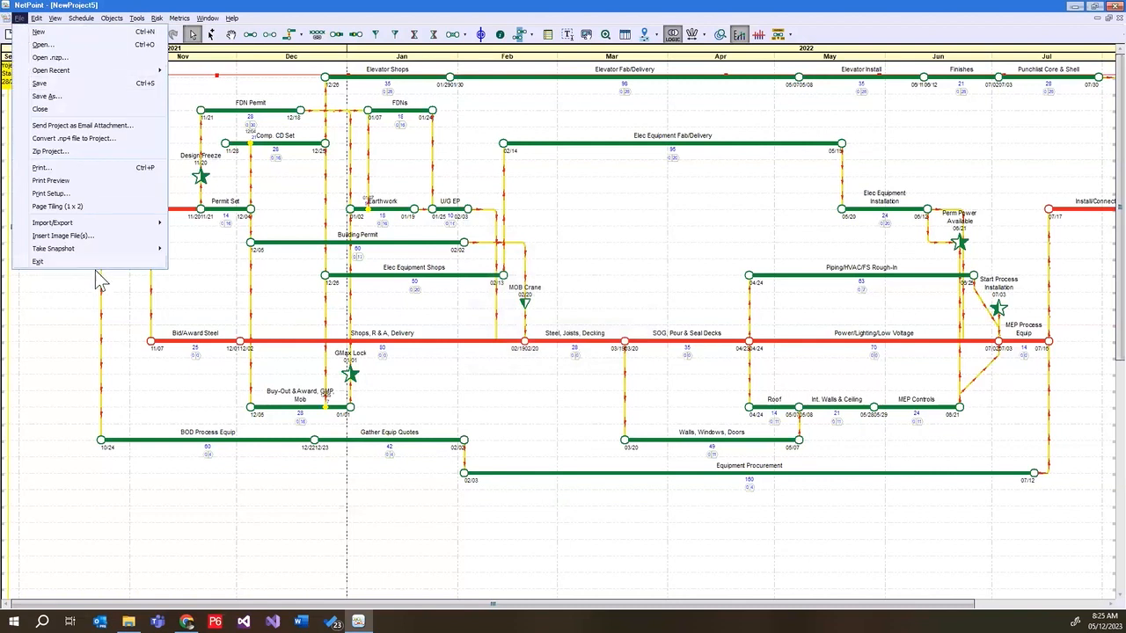
left_click(114, 237)
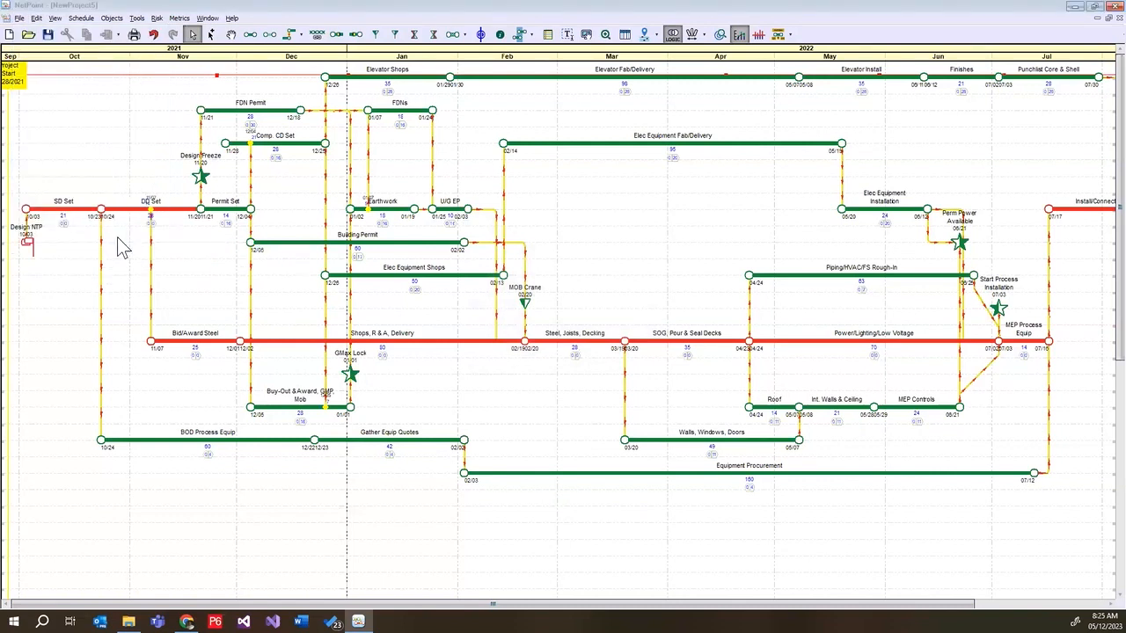
double_click(197, 134)
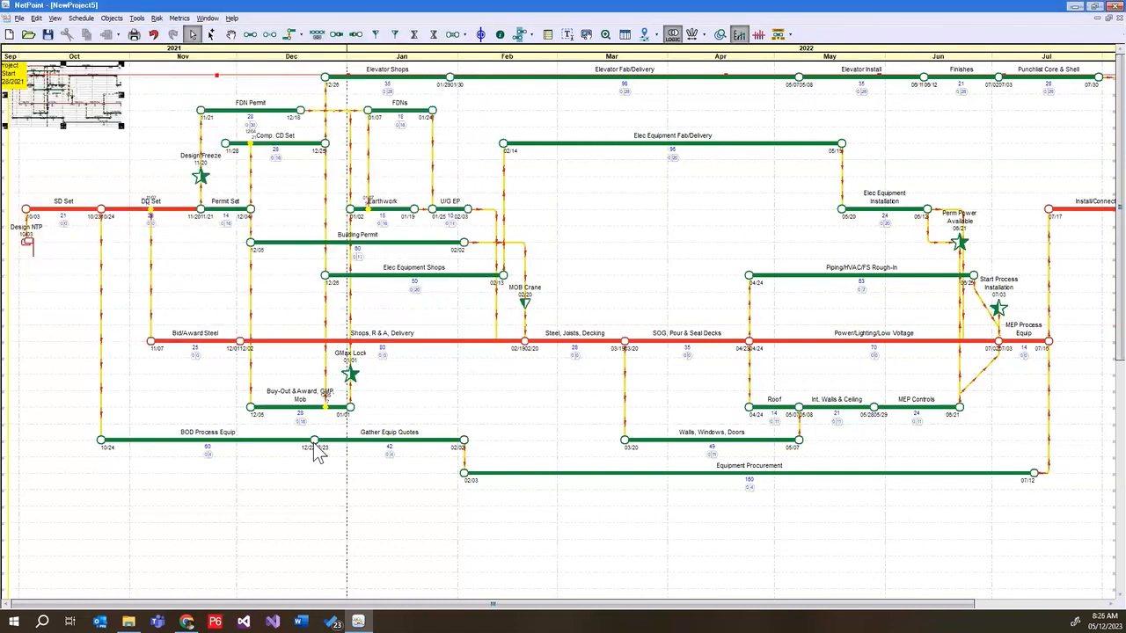
left_click_drag(81, 99, 553, 577)
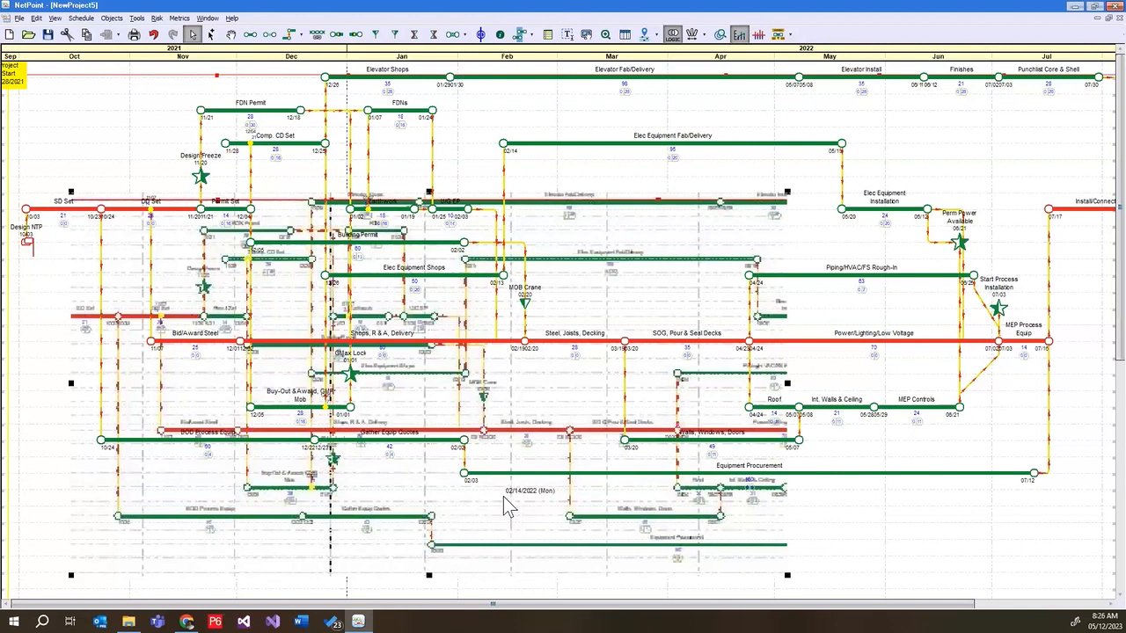
key("Delete")
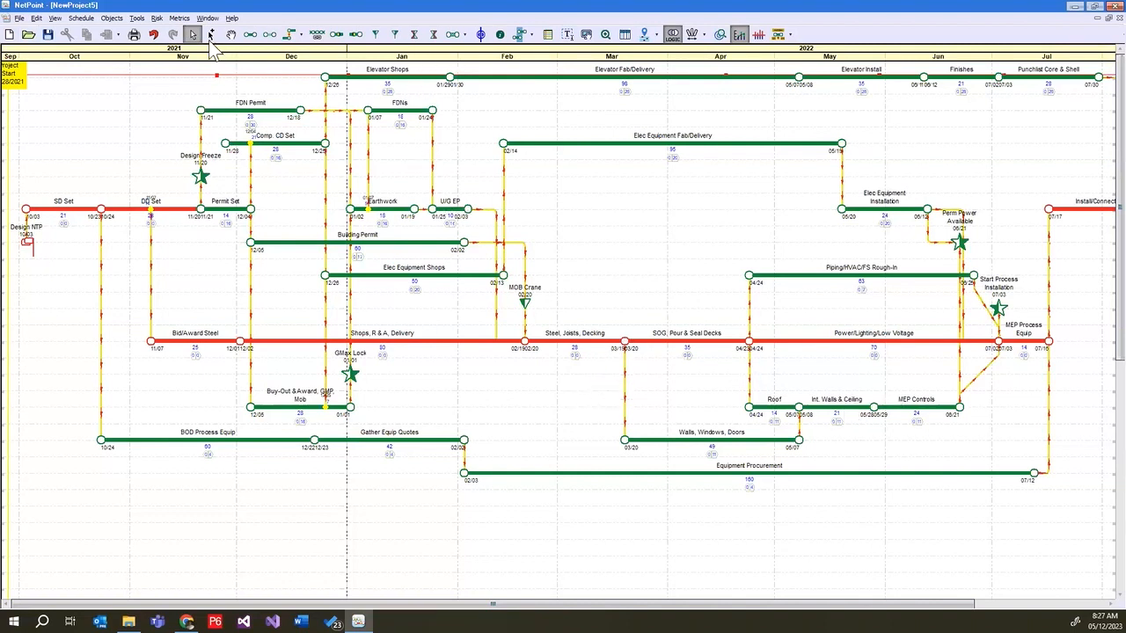
Try to import a Primavera P6 XER file named DemoExport
left_click(19, 18)
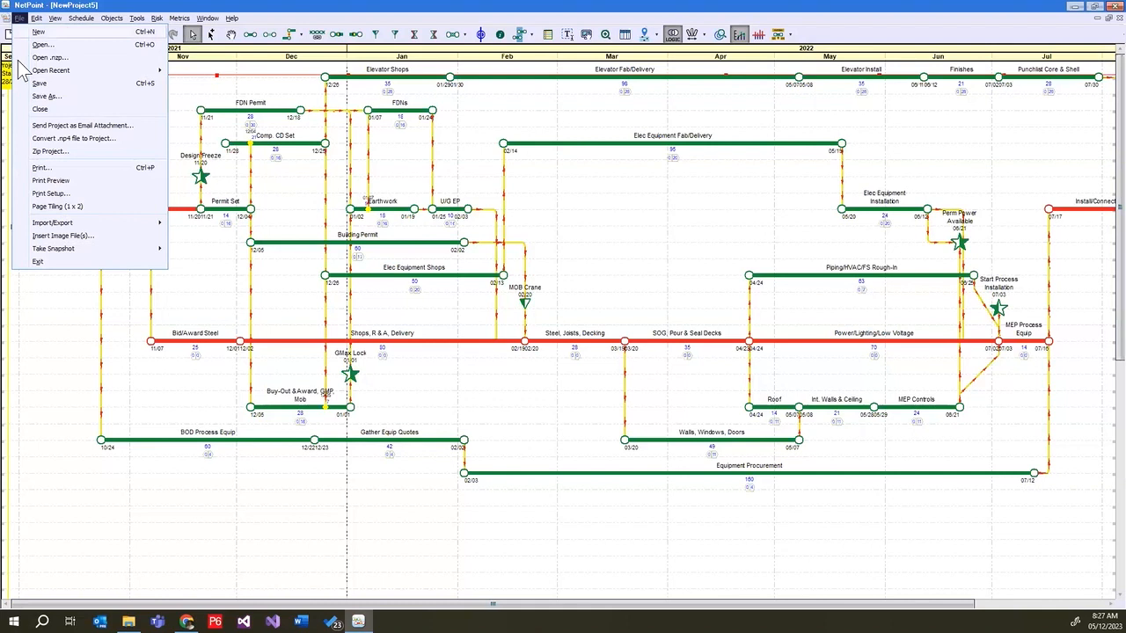
mouse_move(95, 221)
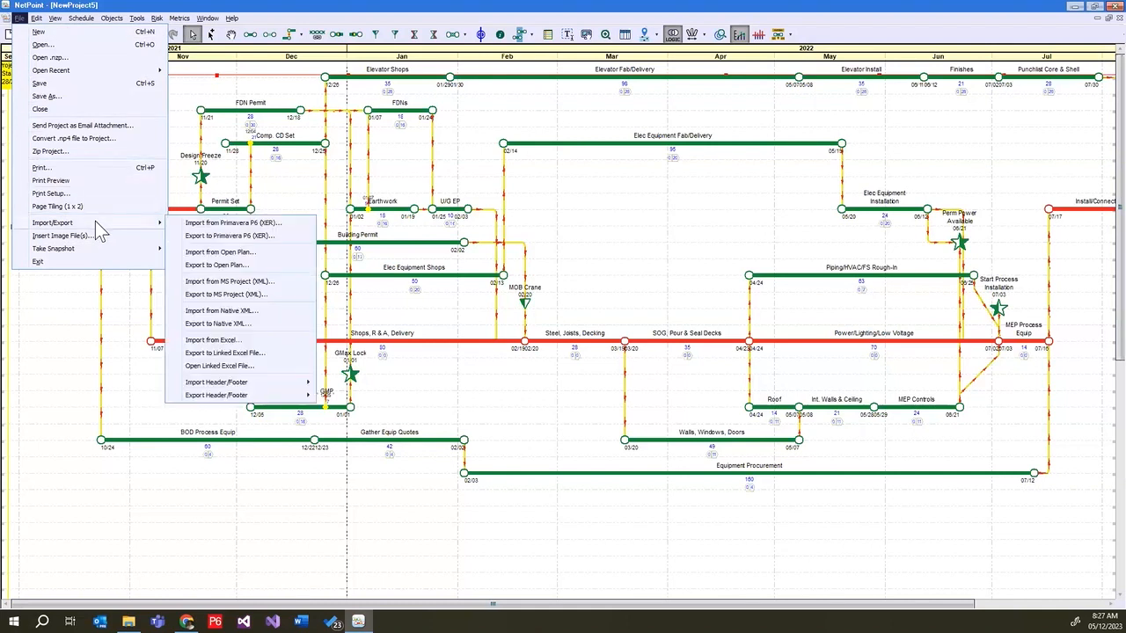
left_click(198, 223)
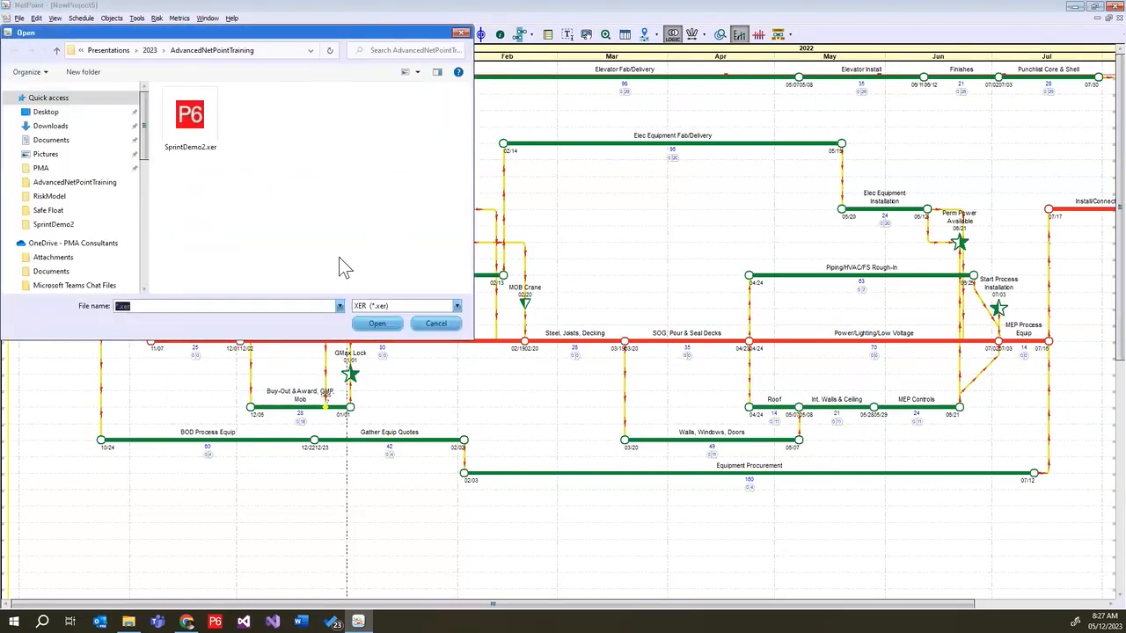
type("DemoExport")
left_click(393, 325)
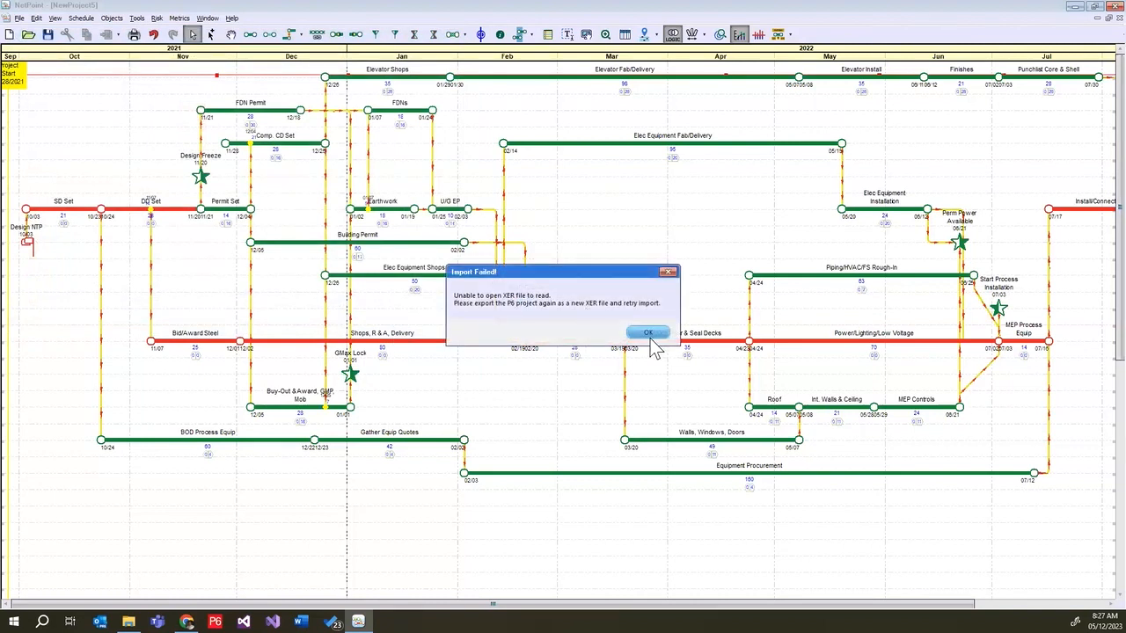
left_click(651, 341)
Export the schedule to a Primavera P6 XER file named ExportDemo, keeping version 7.0 and the 8-hour working day
left_click(19, 19)
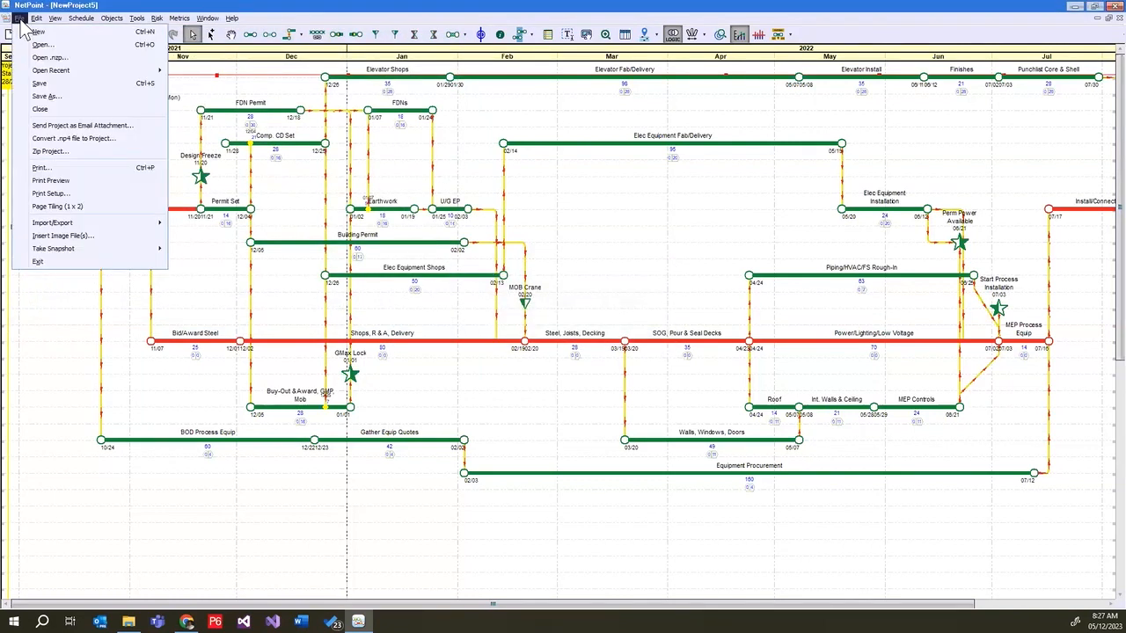
mouse_move(124, 224)
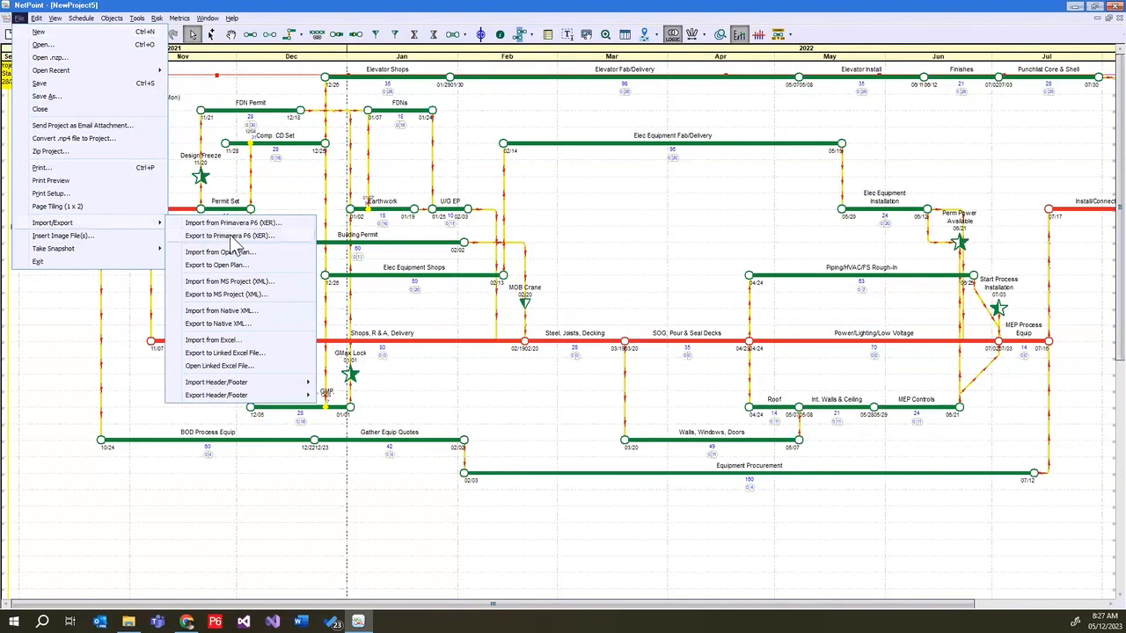
left_click(232, 237)
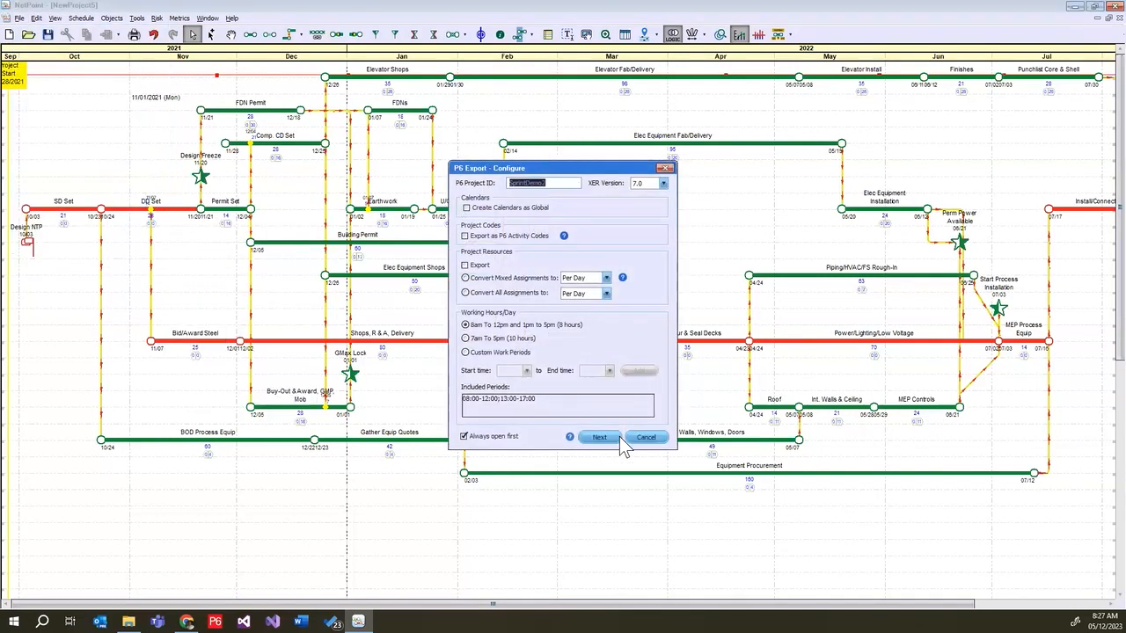
left_click(616, 438)
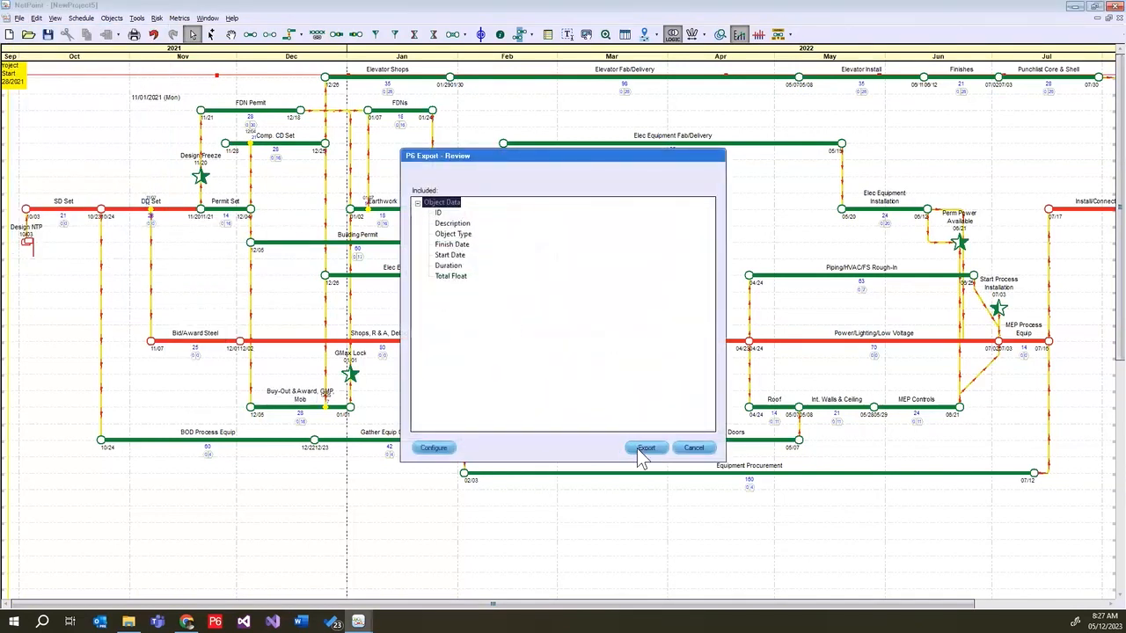
left_click(642, 449)
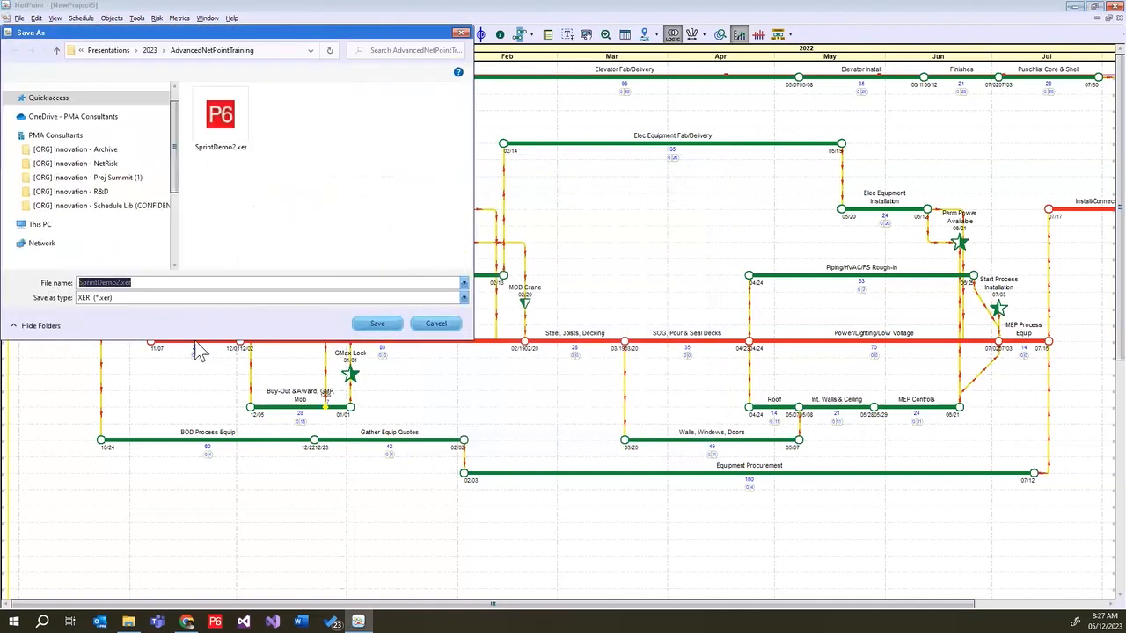
type("E")
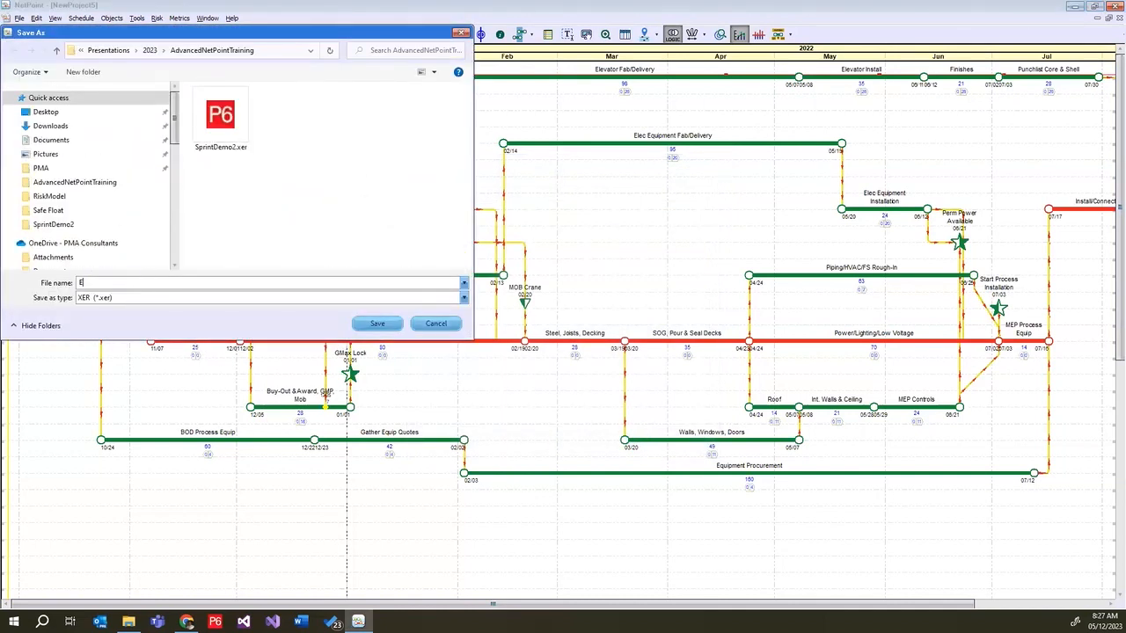
type("xportDe,p")
type("mo")
left_click(386, 325)
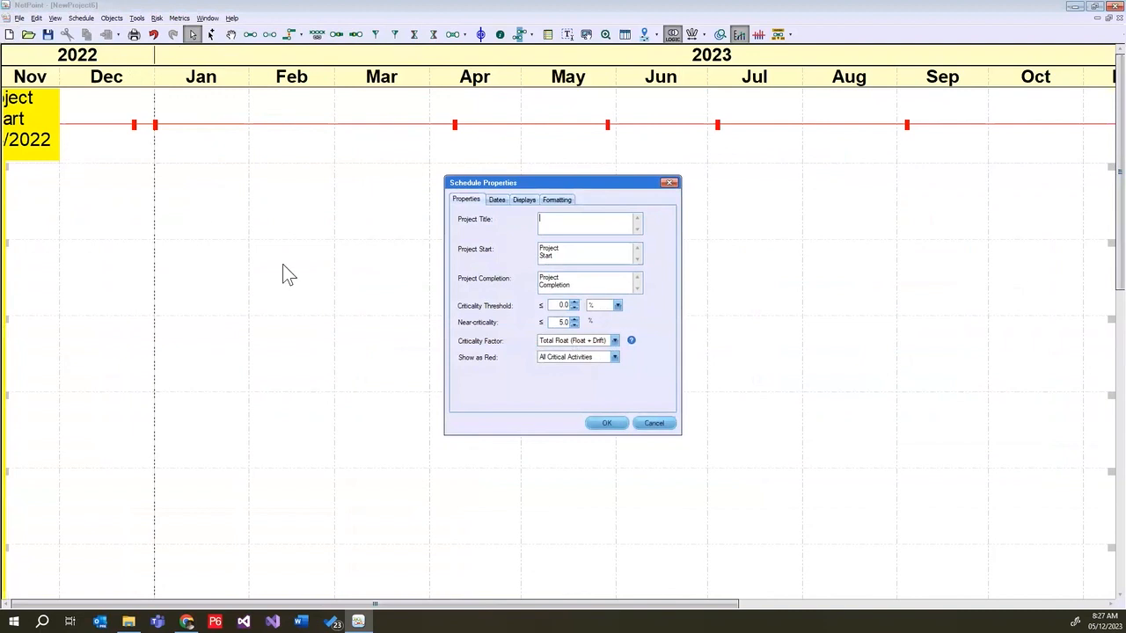
Create a new blank project, import the Primavera P6 file ExportDemo.xer, and finalize the import
left_click(614, 420)
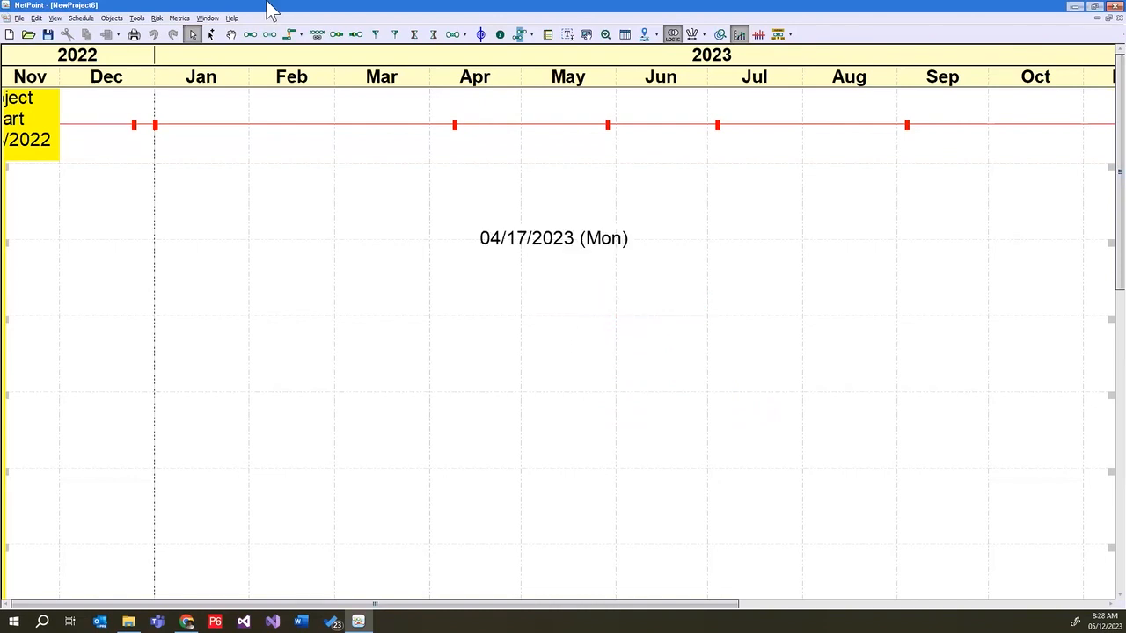
left_click(18, 17)
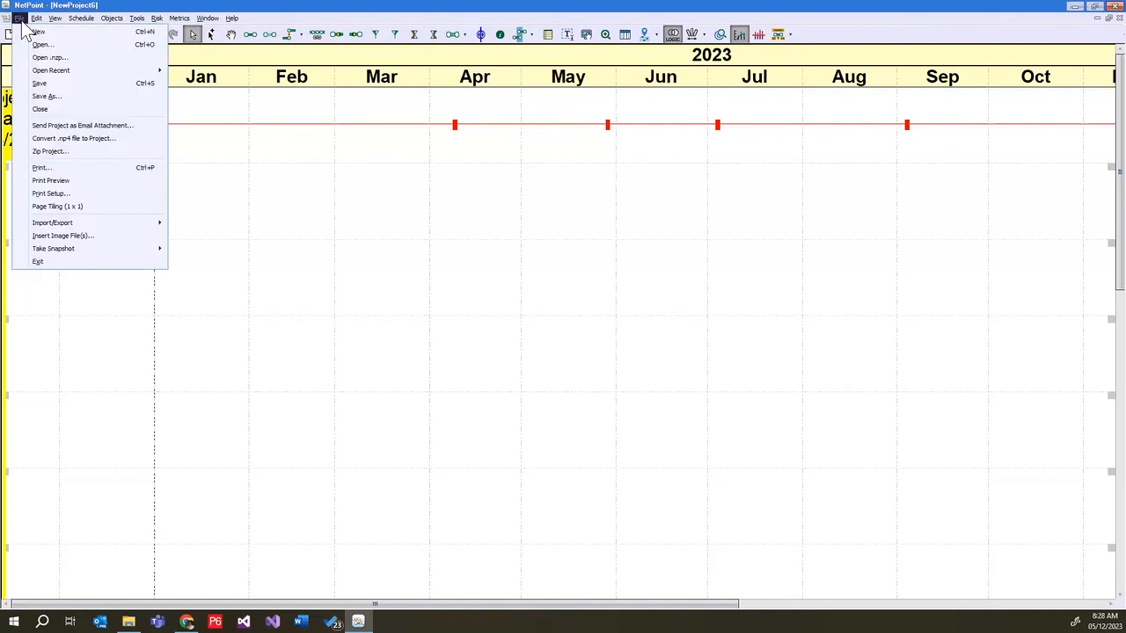
mouse_move(124, 226)
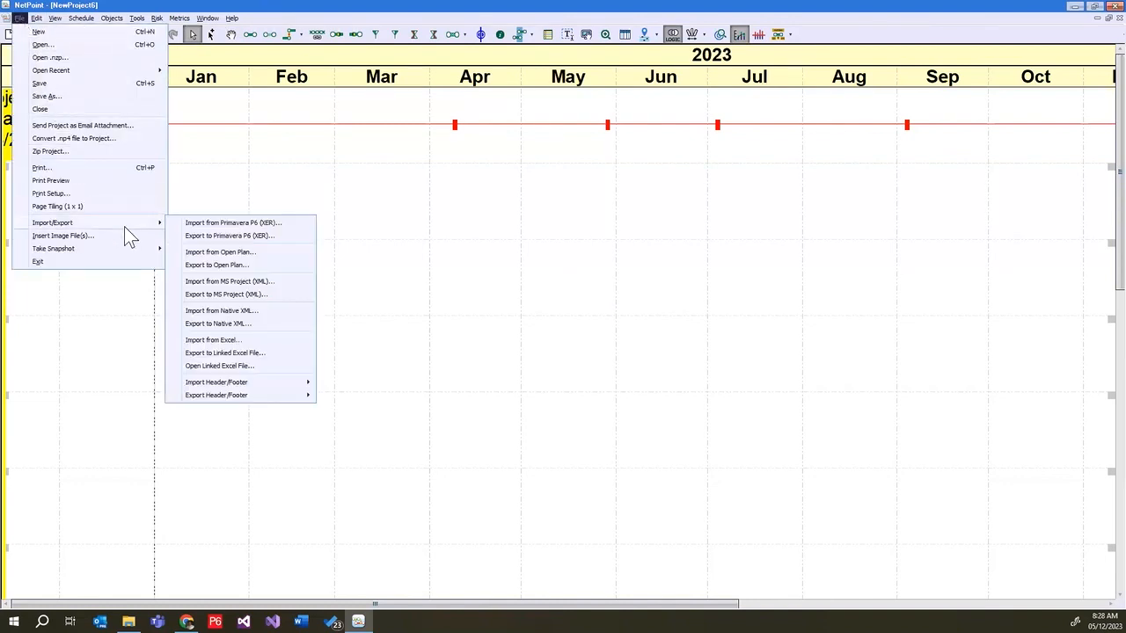
left_click(211, 223)
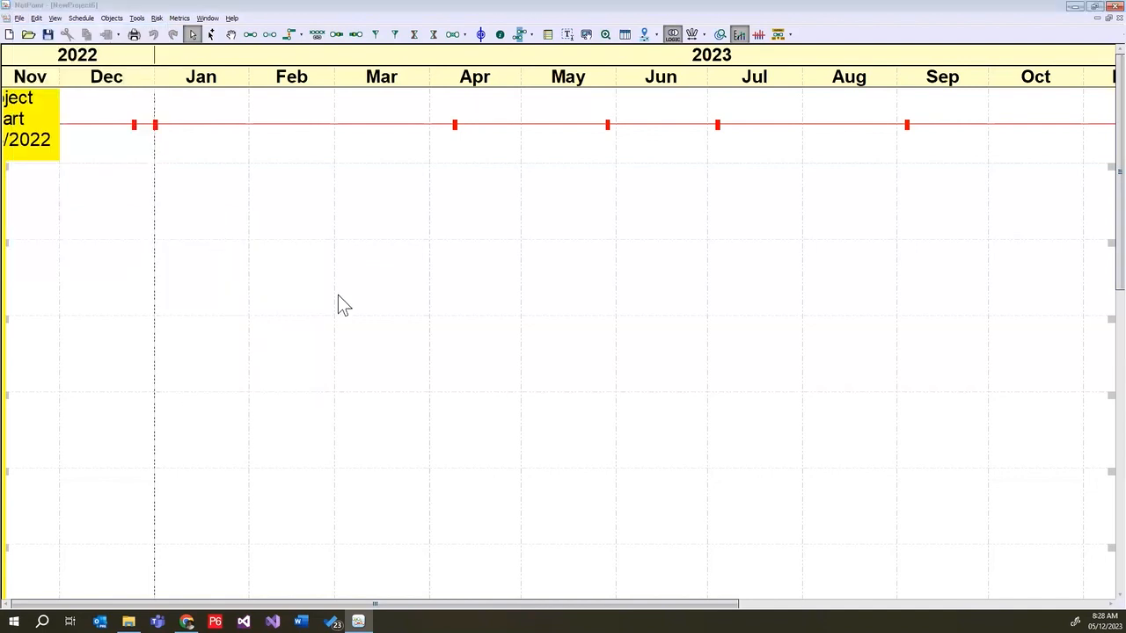
left_click(205, 128)
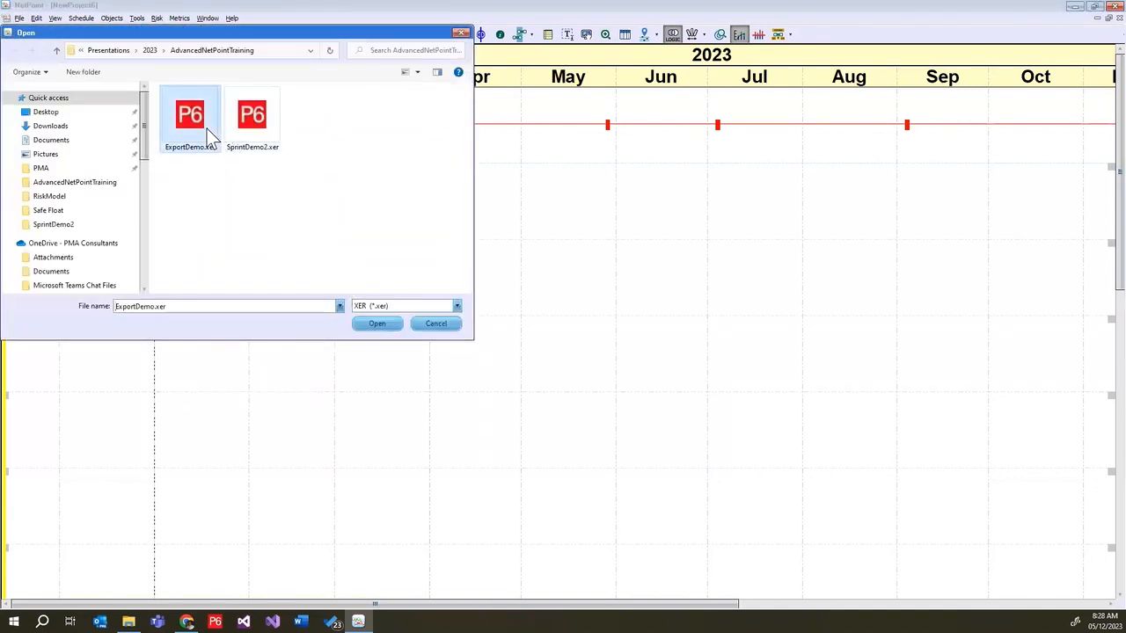
left_click(384, 324)
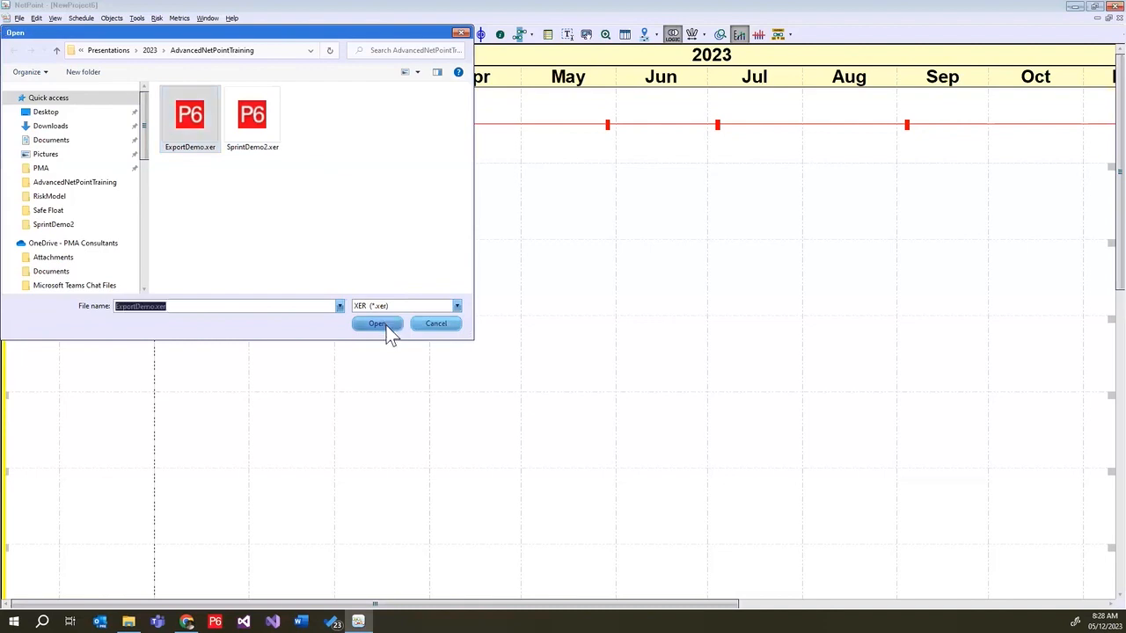
left_click(690, 404)
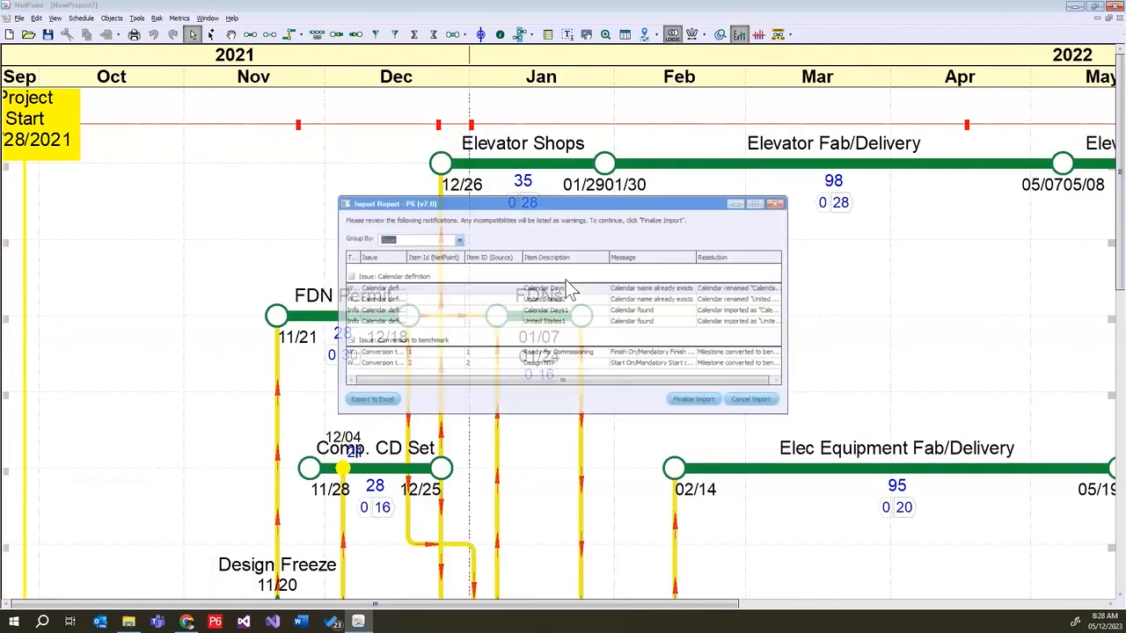
left_click(704, 405)
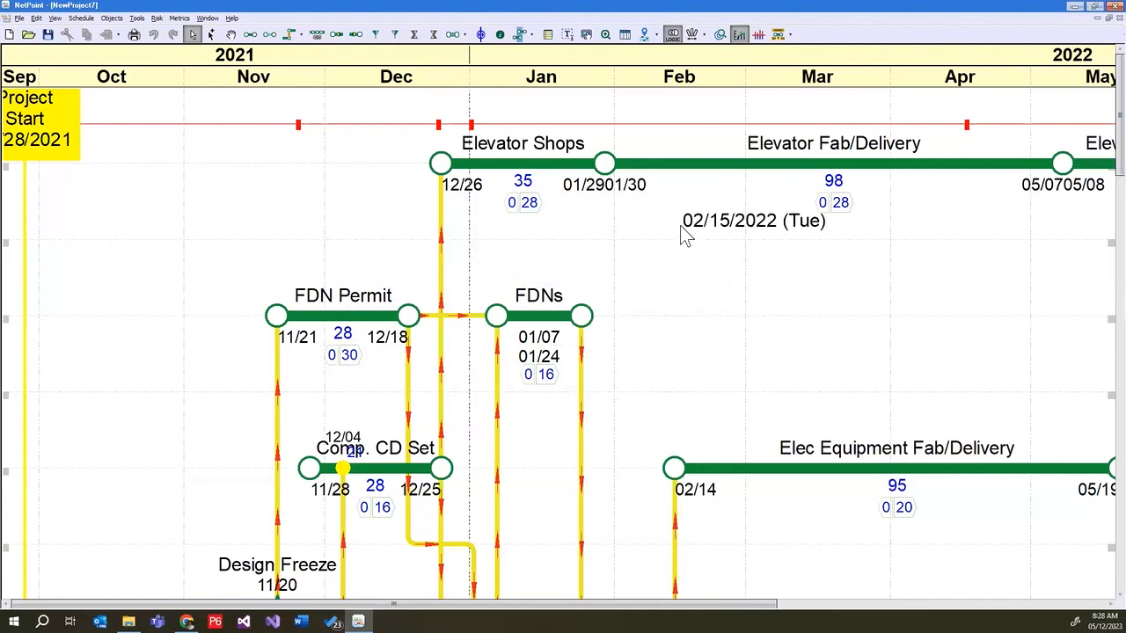
Shrink the imported schedule and widen its timescale so that the activities spread across the window
scroll(681, 227, "down", 5)
scroll(681, 227, "down", 5)
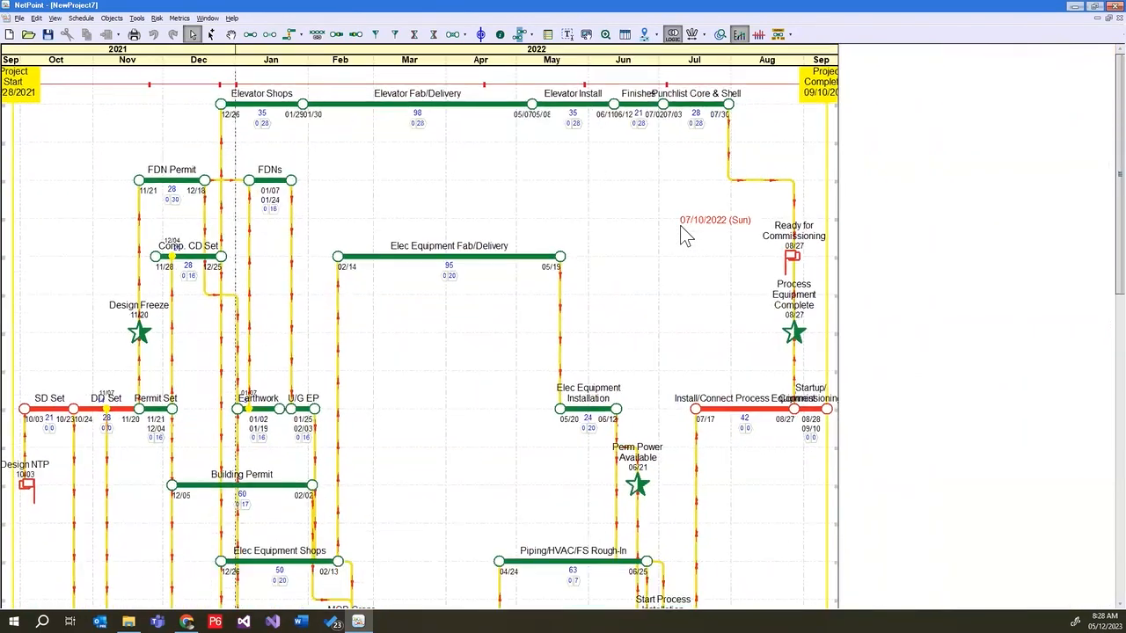
scroll(680, 225, "down", 3)
double_click(279, 54)
left_click_drag(279, 55, 442, 64)
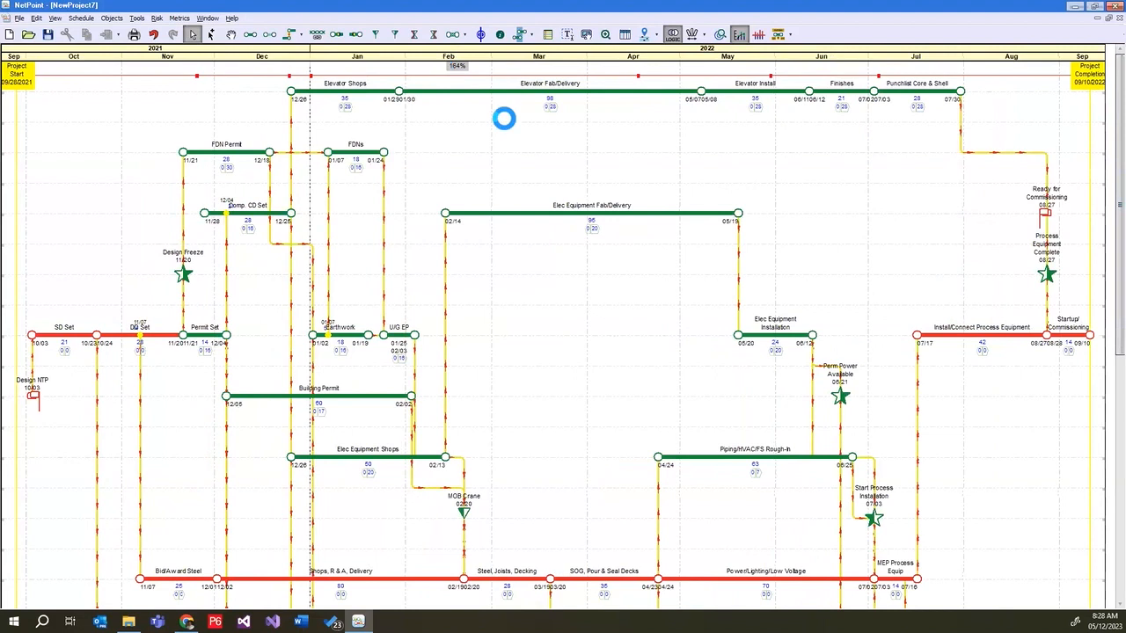
scroll(545, 214, "down", 2)
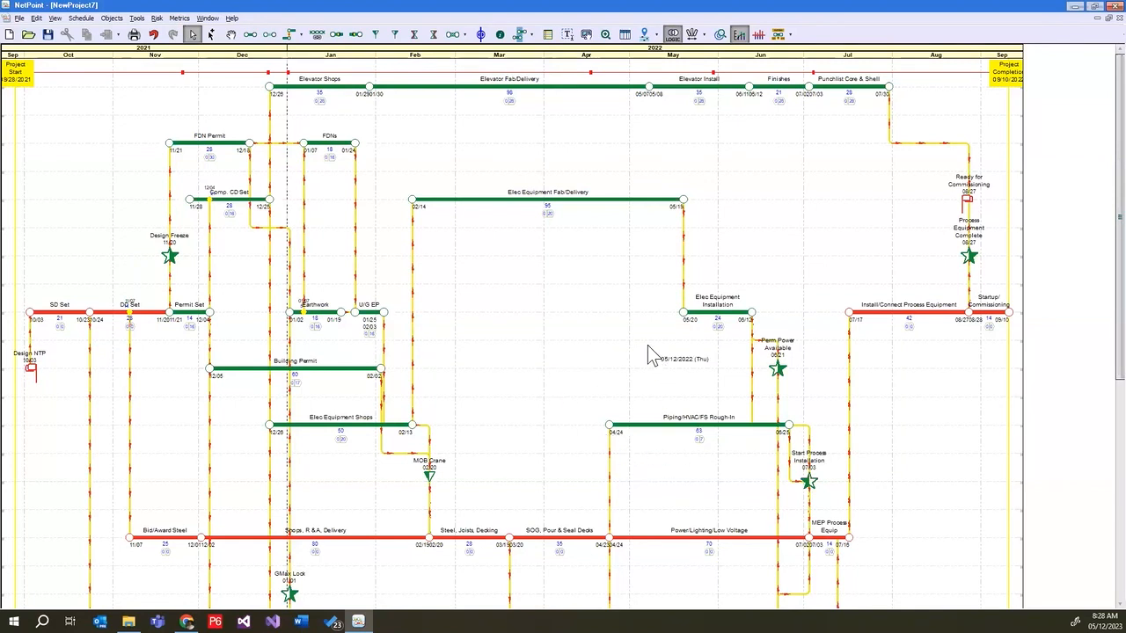
scroll(607, 337, "down", 2)
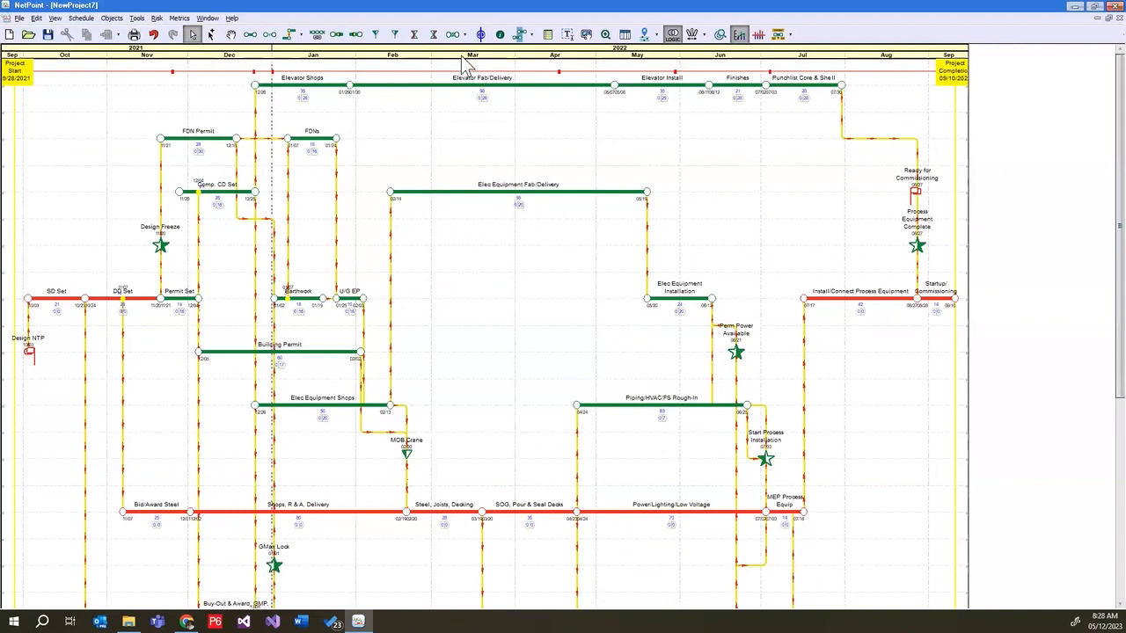
scroll(548, 55, "up", 2)
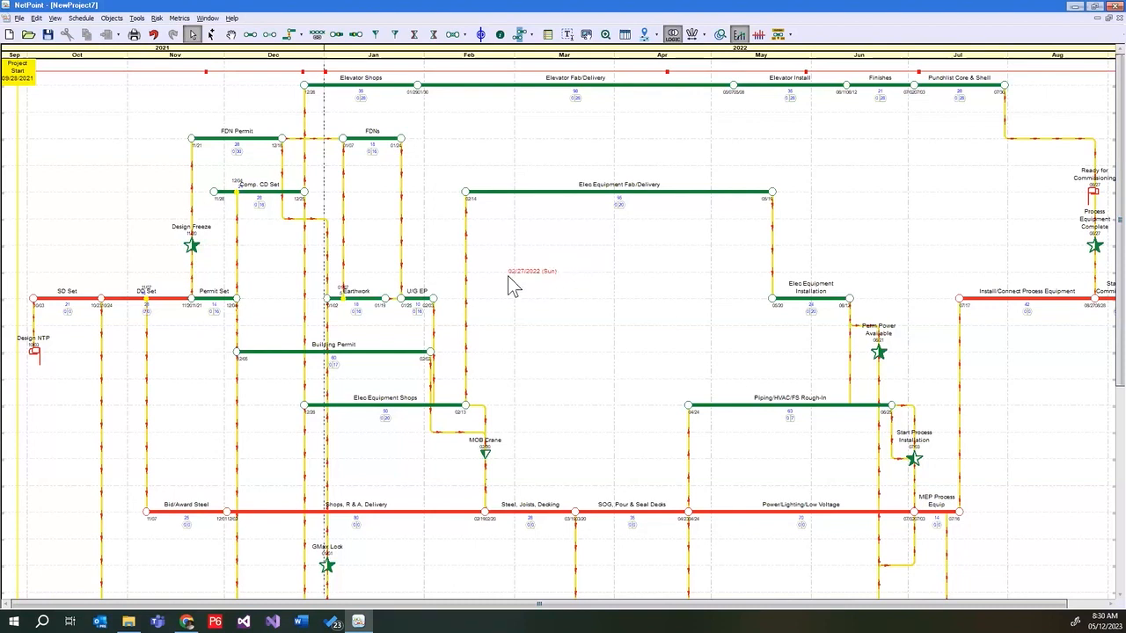
Add a start embedded node to the Elec Equipment Fab/Delivery activity with a lag of 20 days
left_click(250, 34)
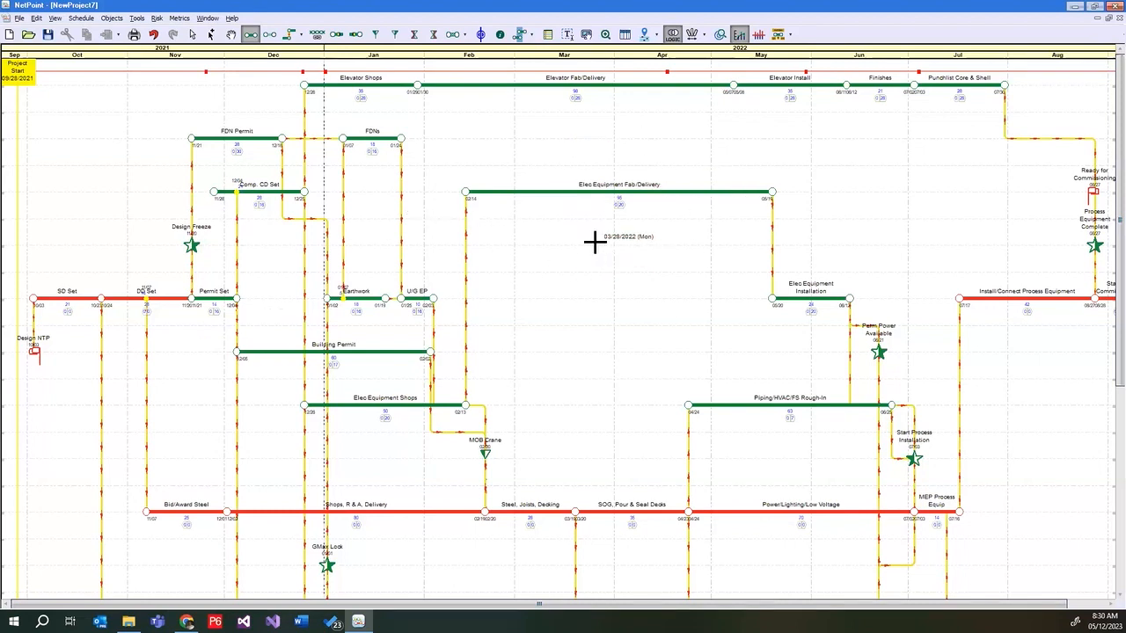
left_click(337, 33)
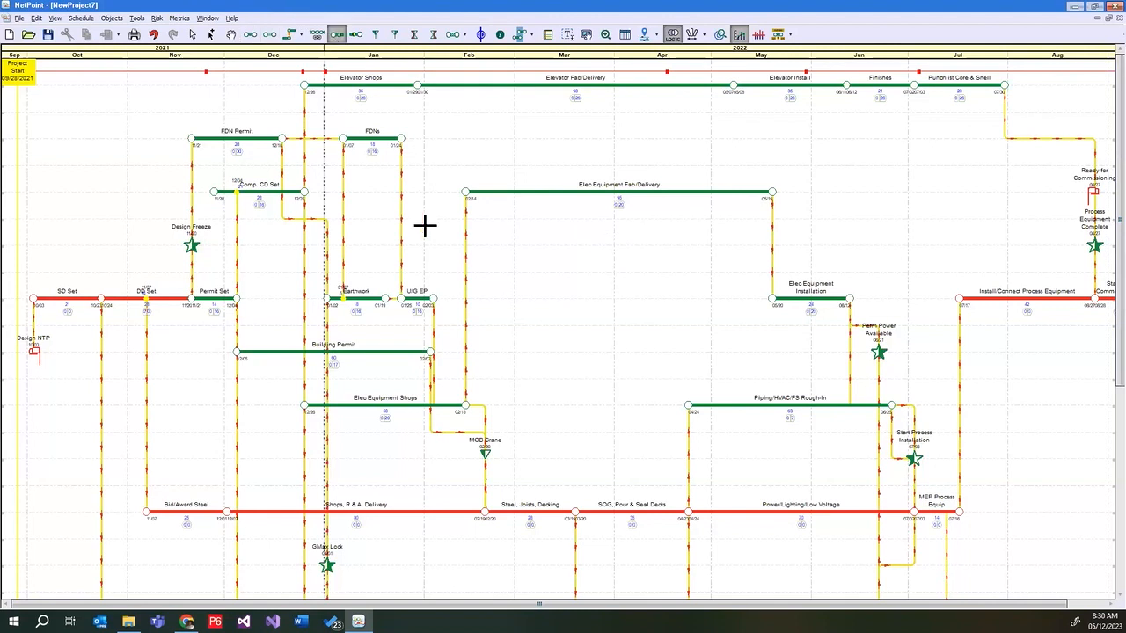
left_click(518, 191)
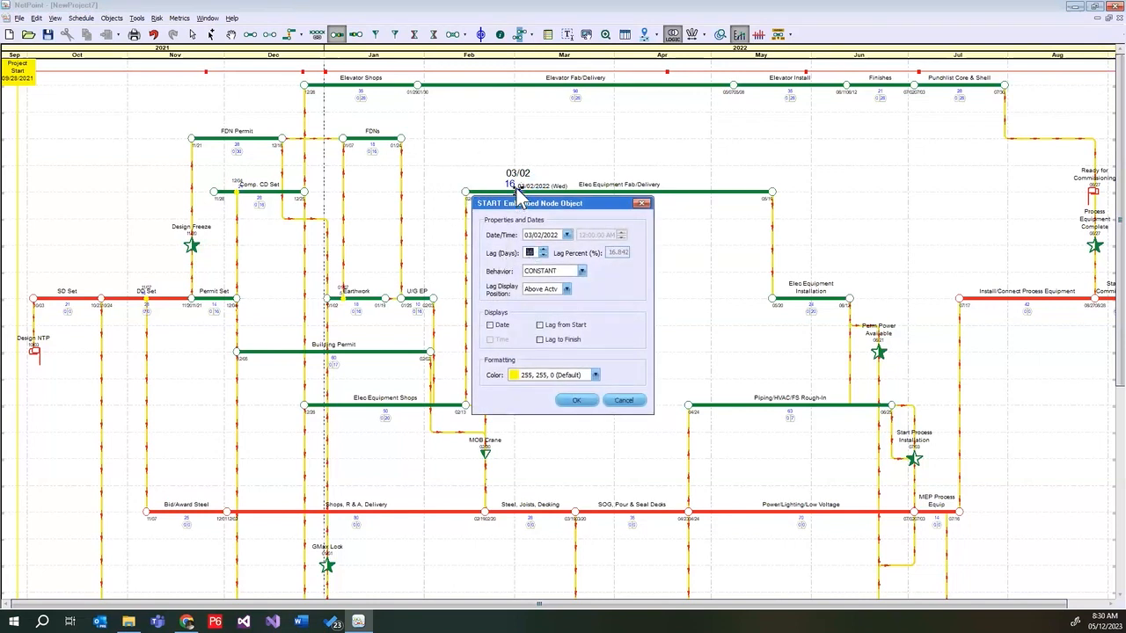
left_click(529, 252)
type("20")
left_click(578, 400)
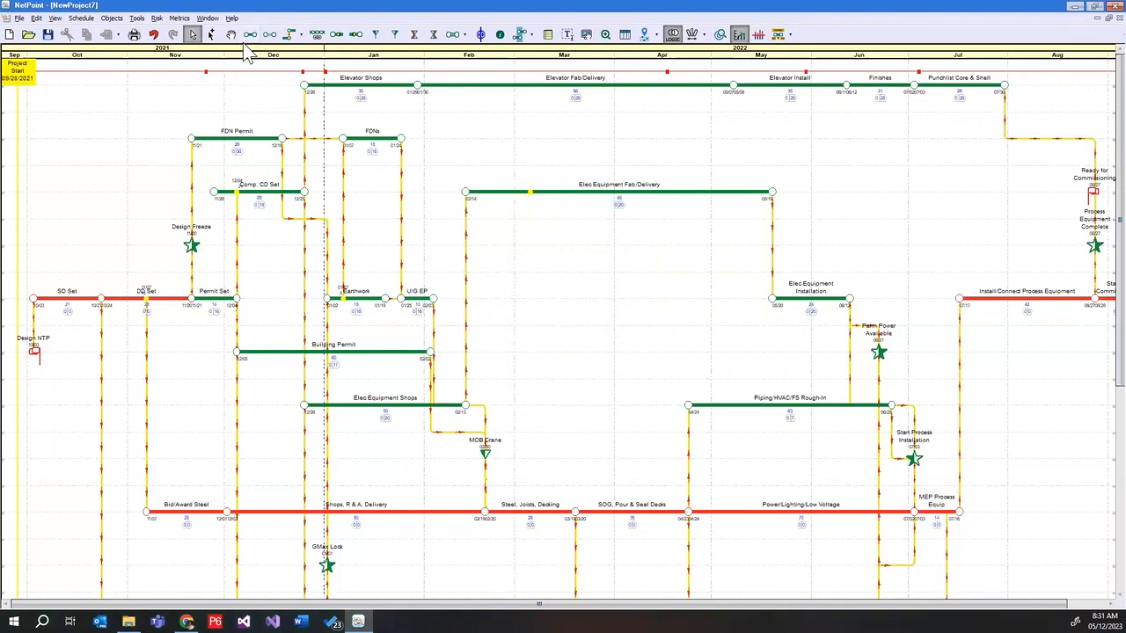
Draw an activity named Successor just below Elec Equipment Fab/Delivery, running from about 03/07 to 04/14
left_click(250, 35)
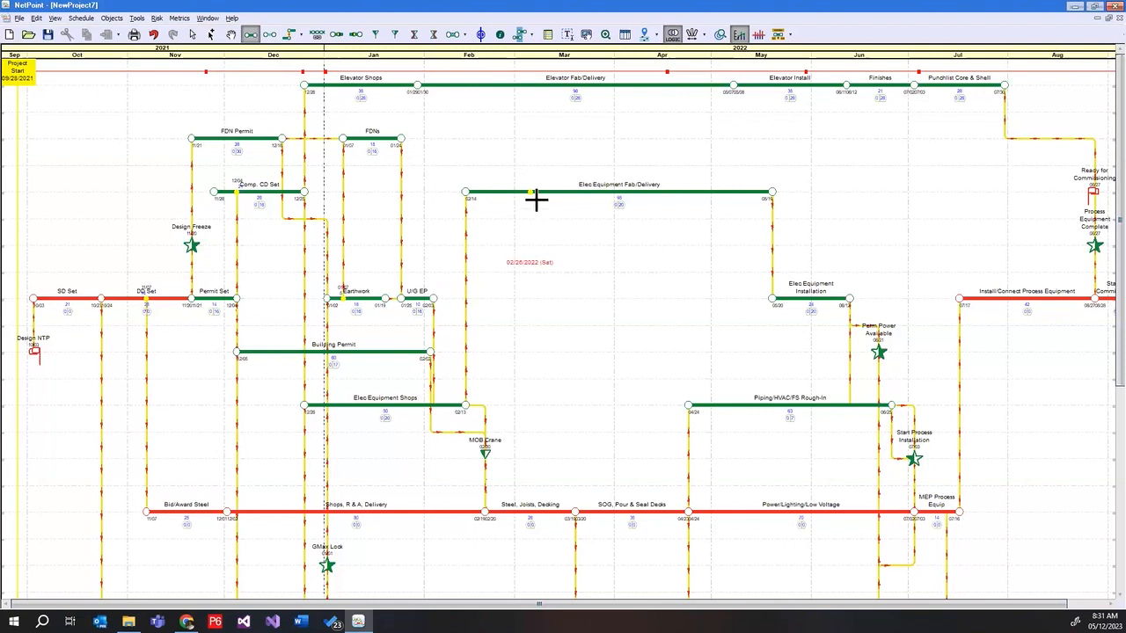
left_click_drag(529, 218, 676, 227)
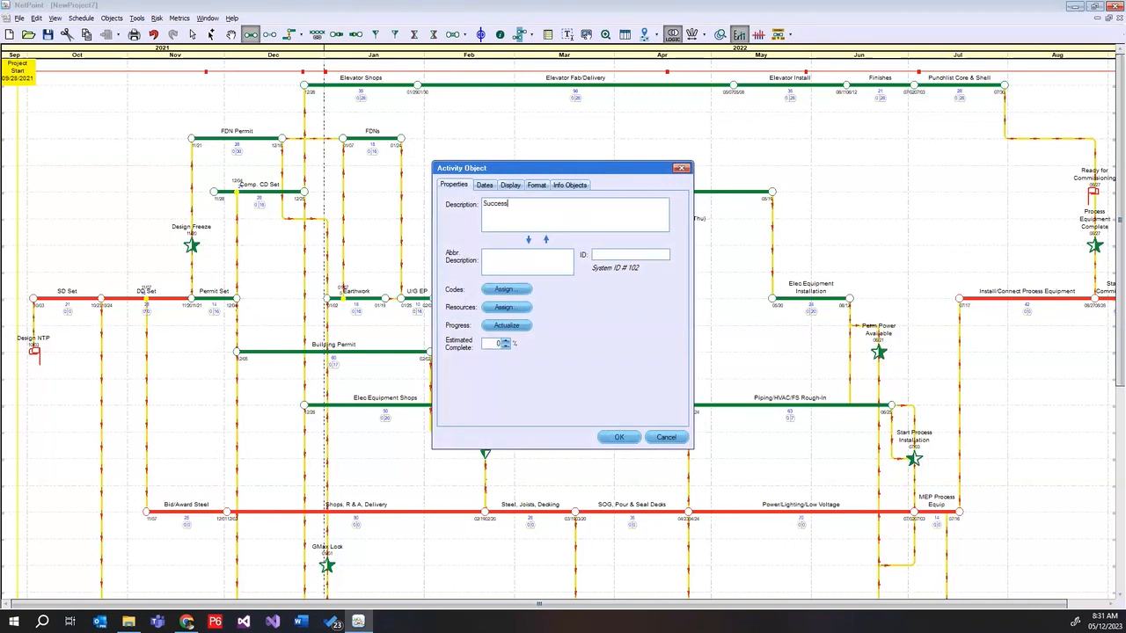
left_click(619, 438)
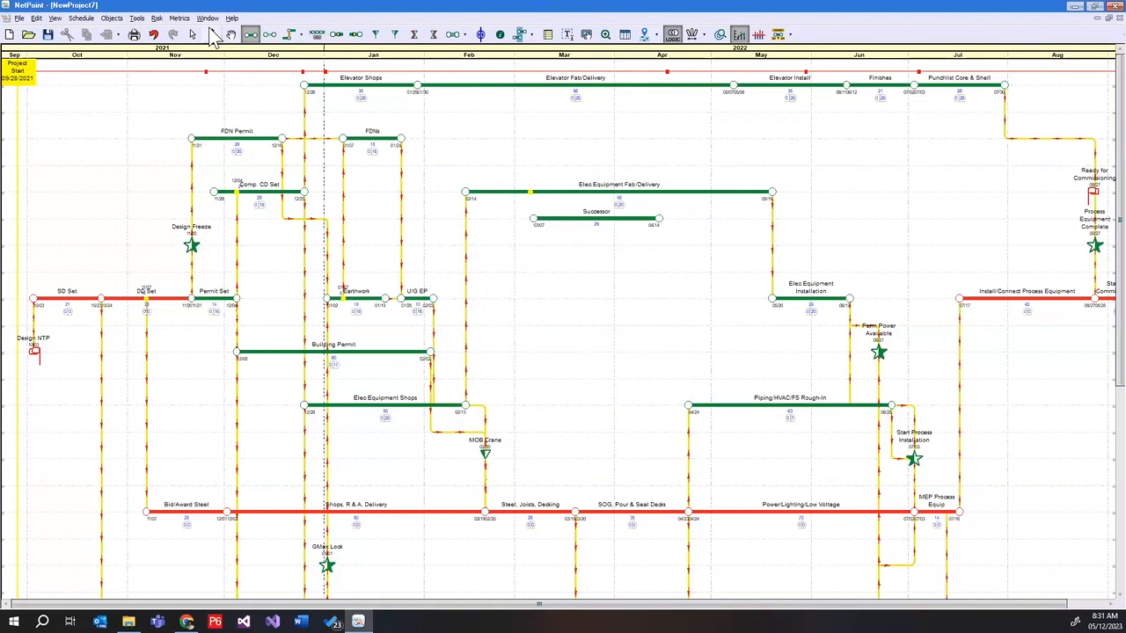
Link the embedded node on Elec Equipment Fab/Delivery to the start of the Successor activity
left_click(195, 35)
left_click(531, 191)
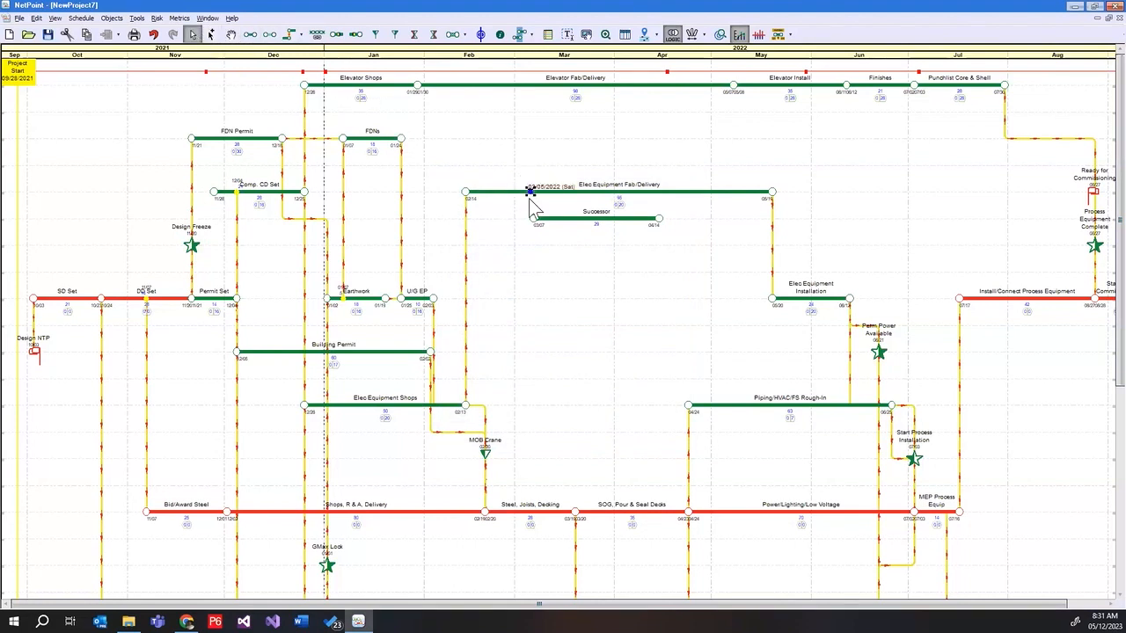
left_click(555, 230)
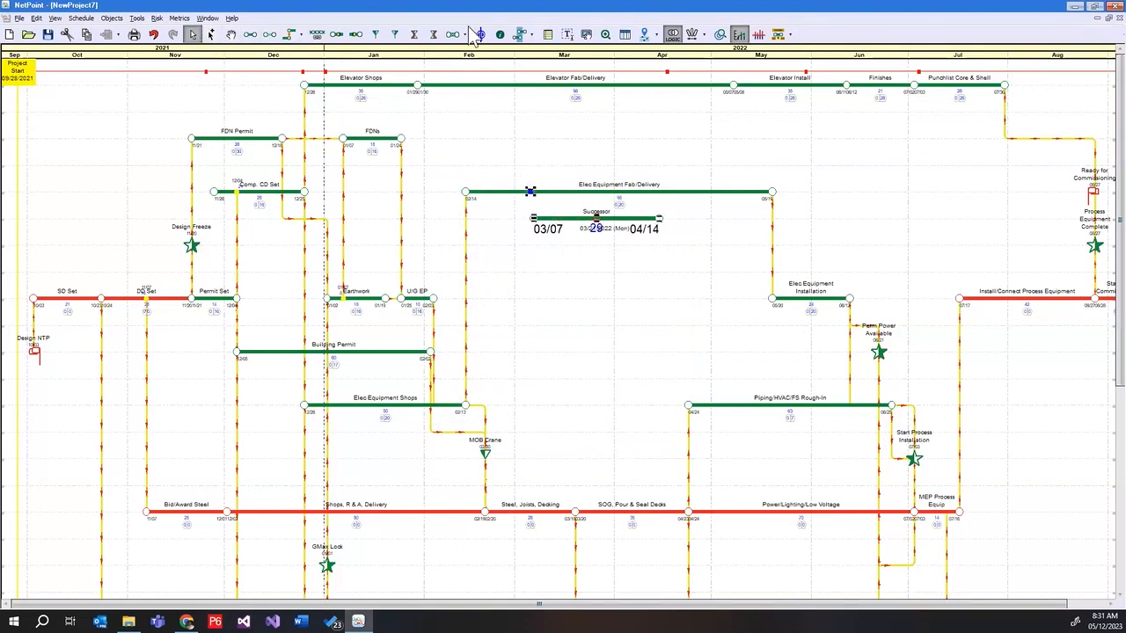
left_click(290, 37)
left_click(564, 263)
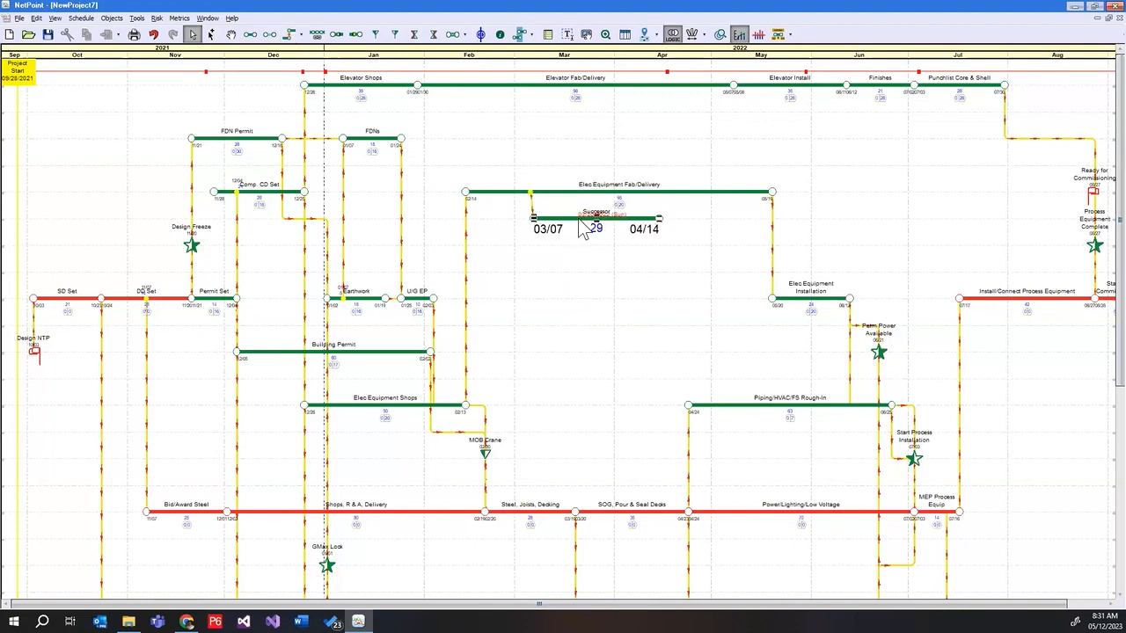
right_click(579, 218)
left_click(640, 324)
Change the shape of the link between the embedded node and the Successor activity to VH
right_click(531, 205)
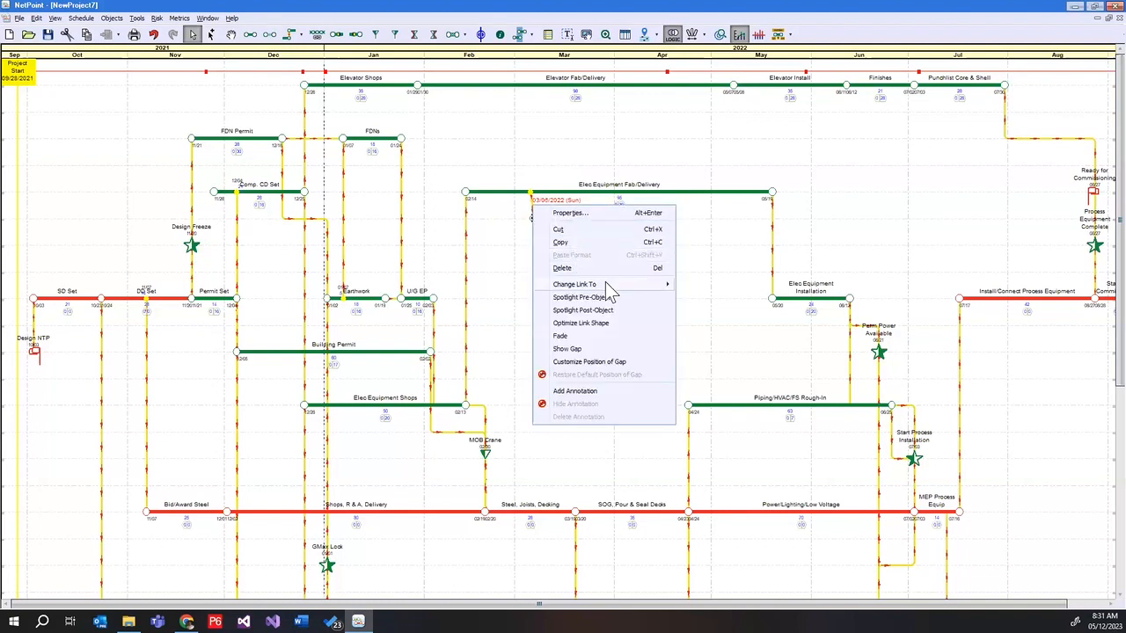
mouse_move(606, 282)
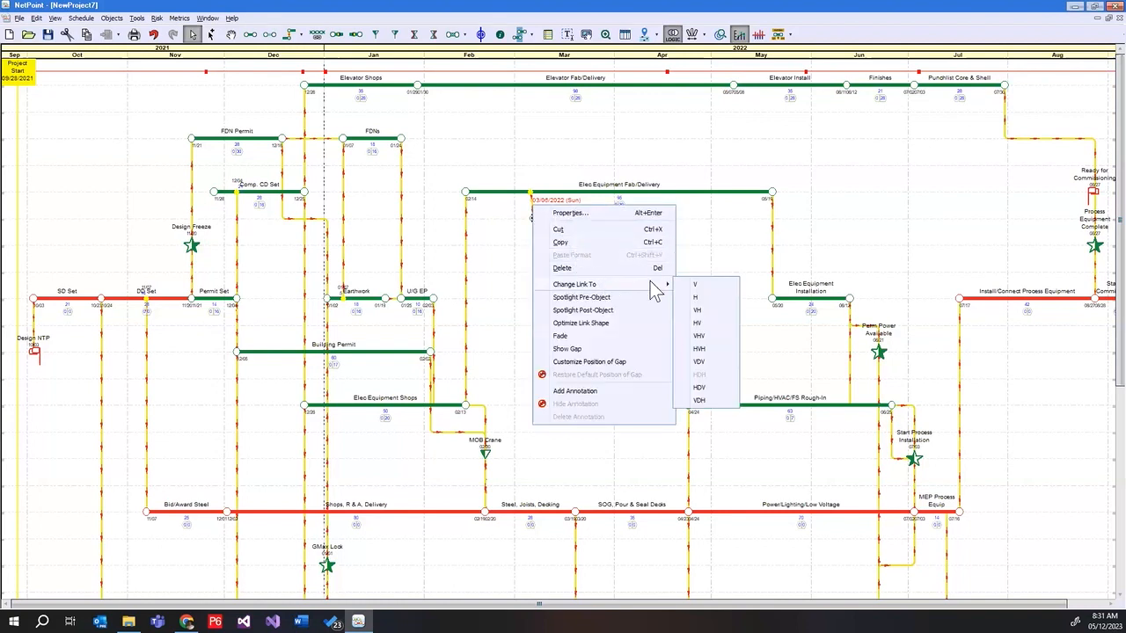
left_click(704, 313)
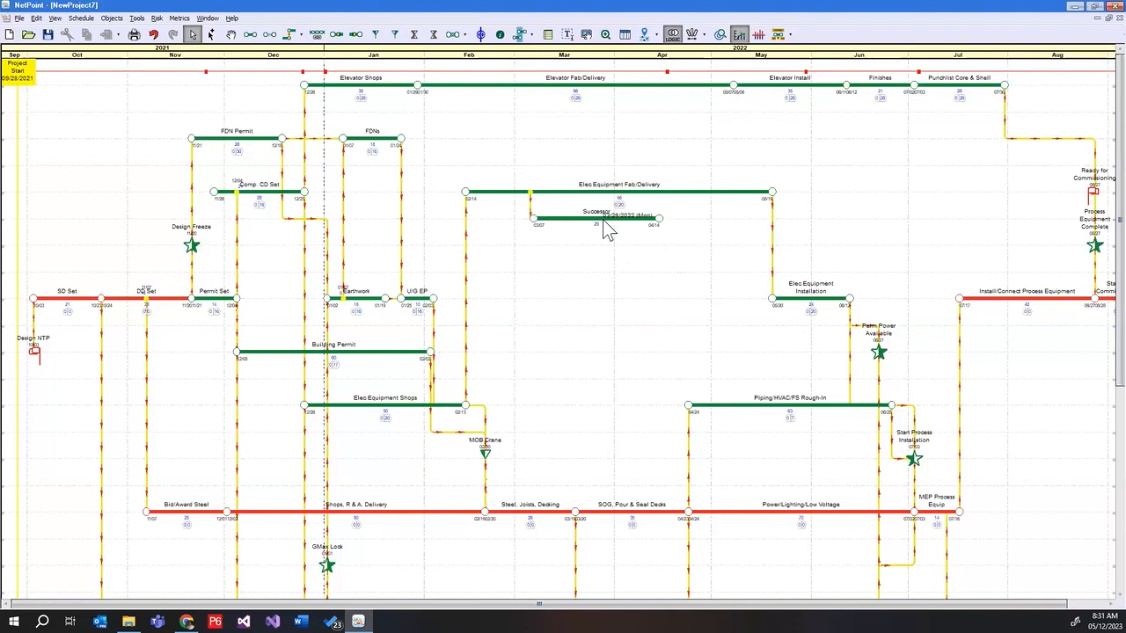
Move the Successor activity out to start on 03/23, and snap it back to its predecessors
left_click_drag(606, 218, 656, 223)
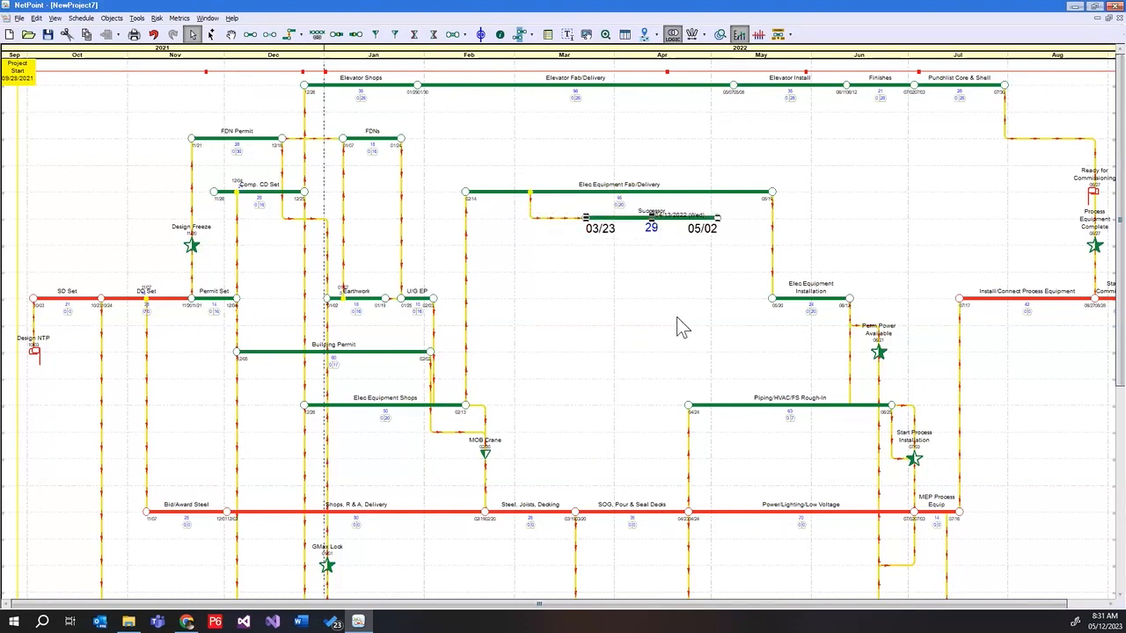
right_click(642, 219)
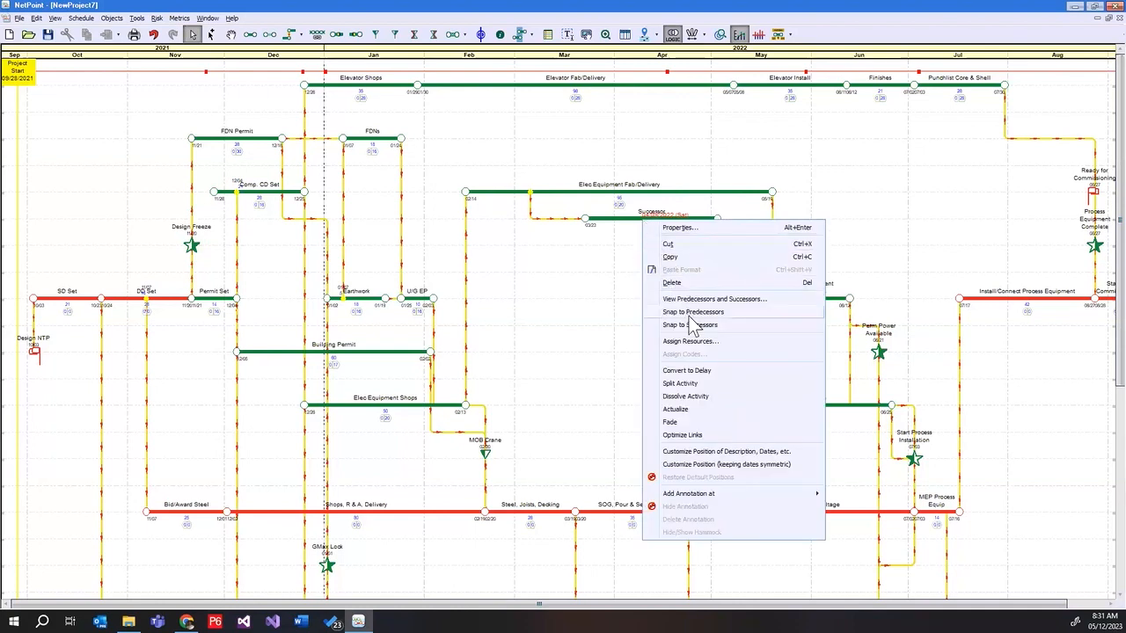
left_click(690, 314)
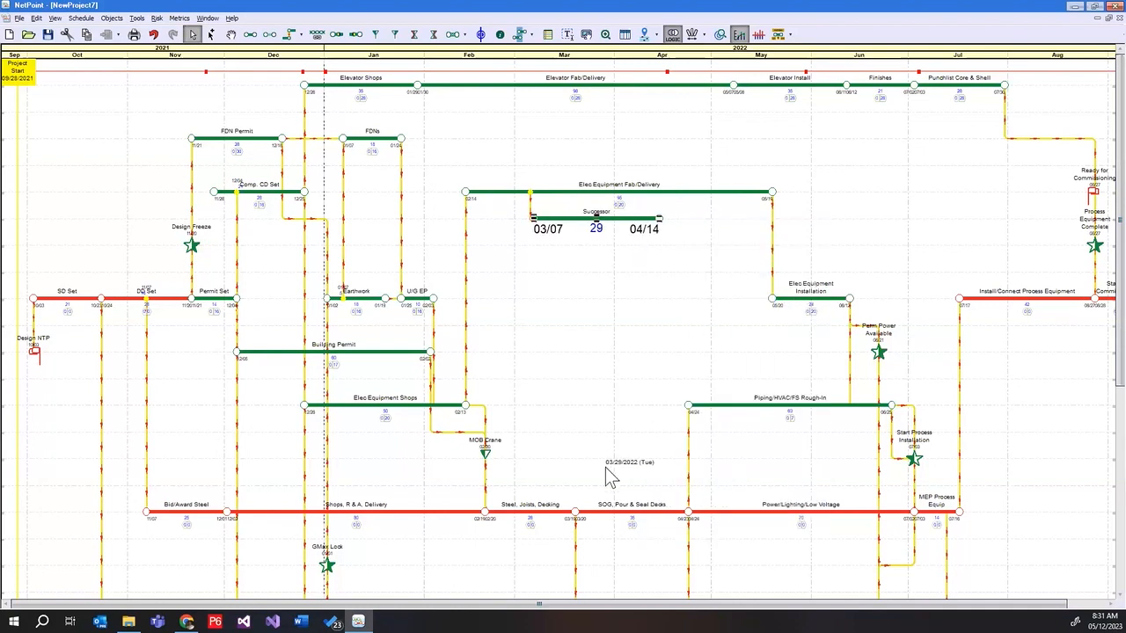